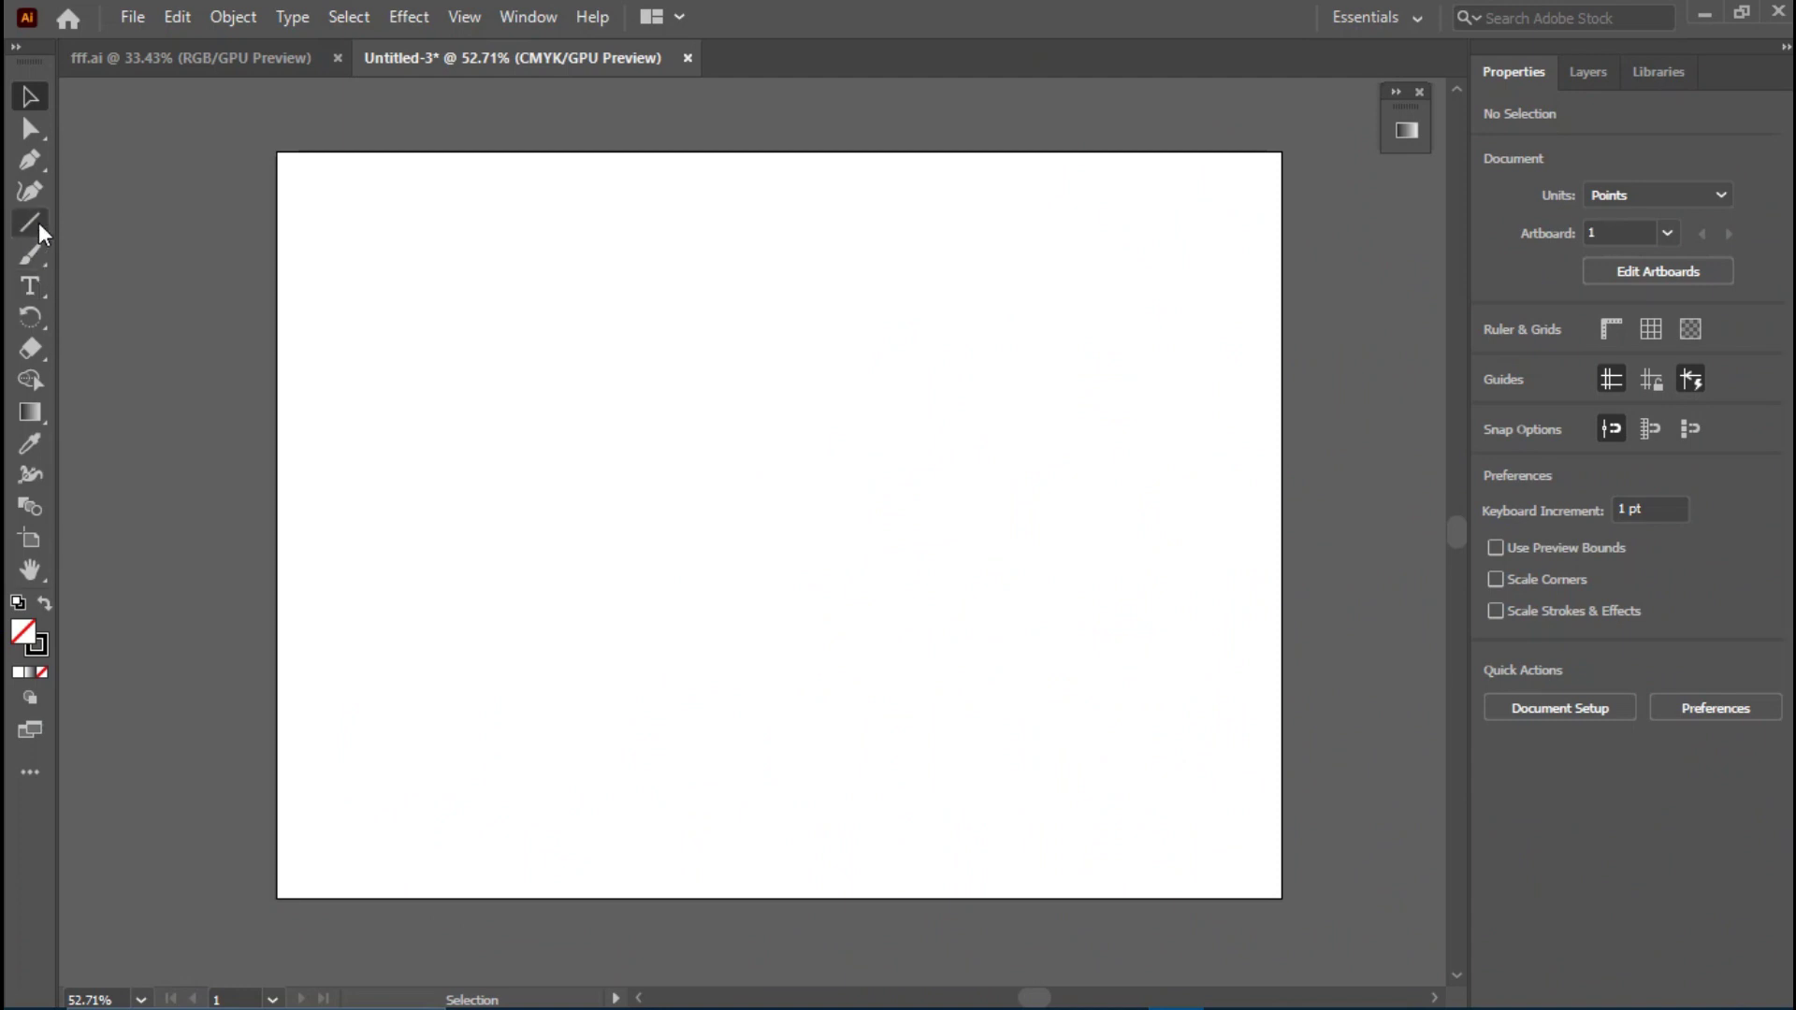
- Draw a tall, narrow unfilled rectangle, about 94 by 488 pt, on the artboard's left
{"action": "left_click", "coordinate": [38, 222]}
{"action": "left_click", "coordinate": [99, 223]}
{"action": "left_click_drag", "start_coordinate": [487, 236], "coordinate": [585, 760]}
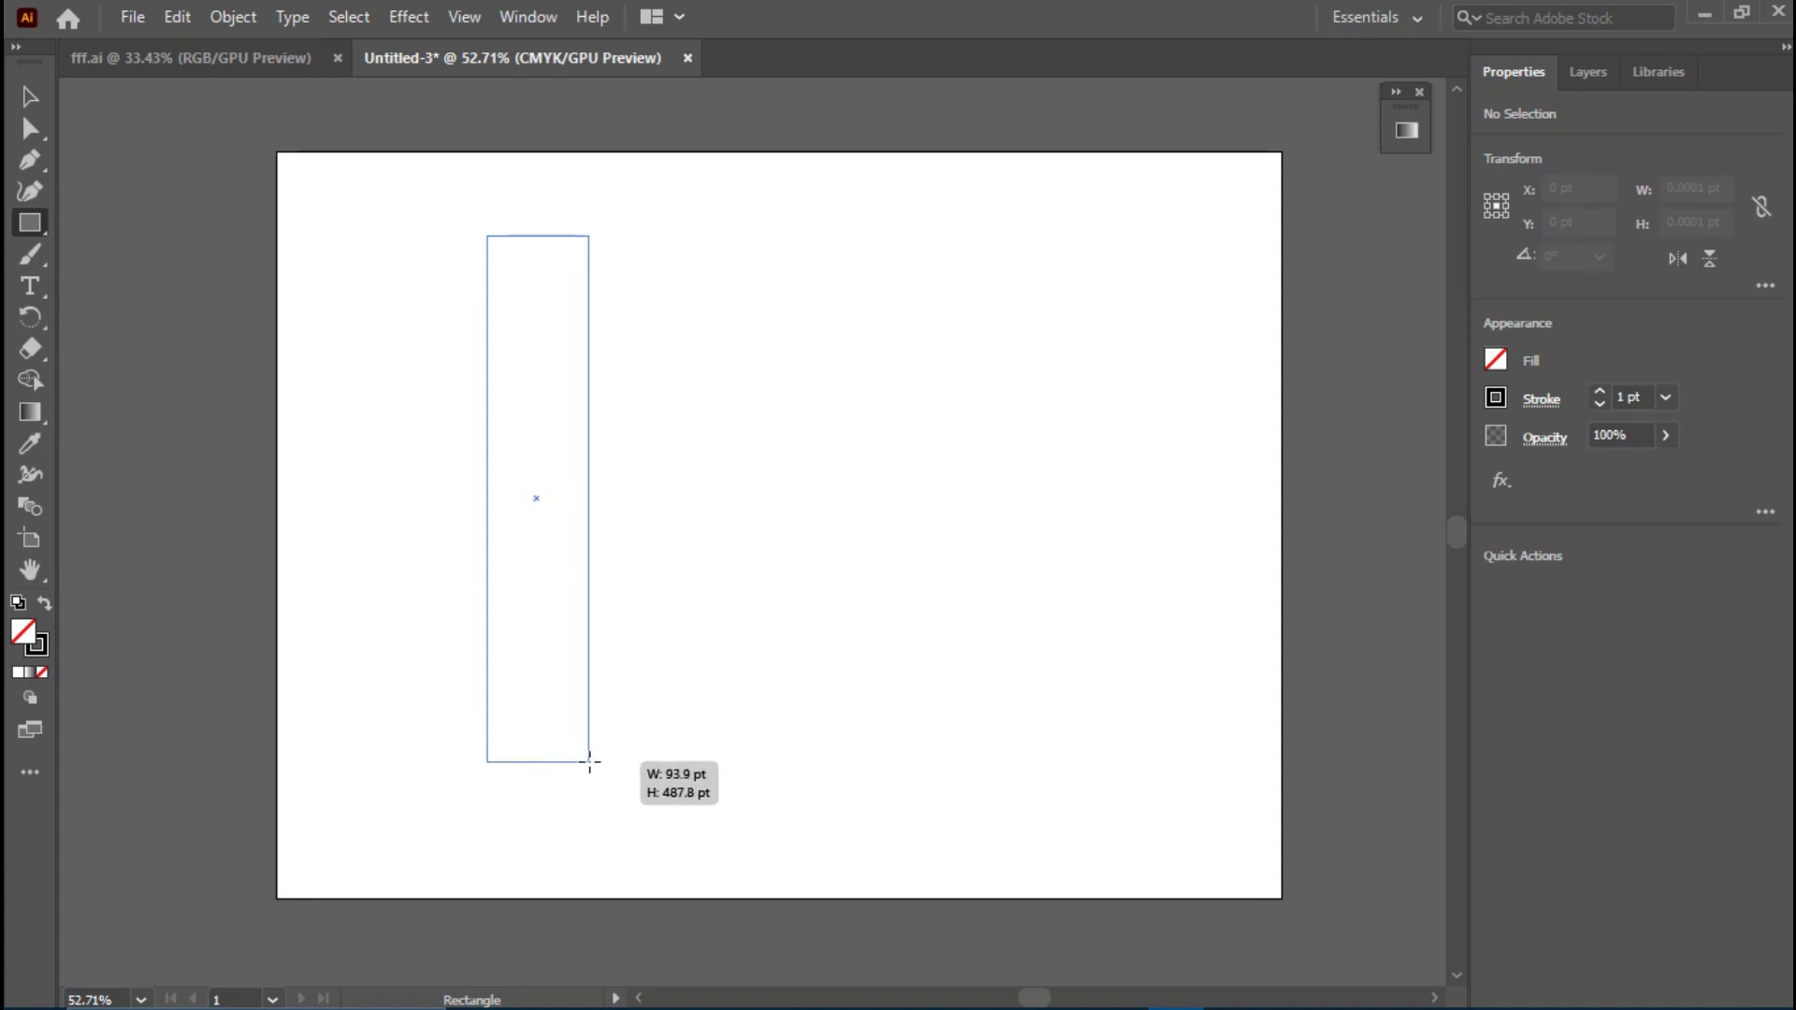
{"action": "left_click_drag", "start_coordinate": [586, 761], "coordinate": [589, 761]}
{"action": "left_click", "coordinate": [30, 96]}
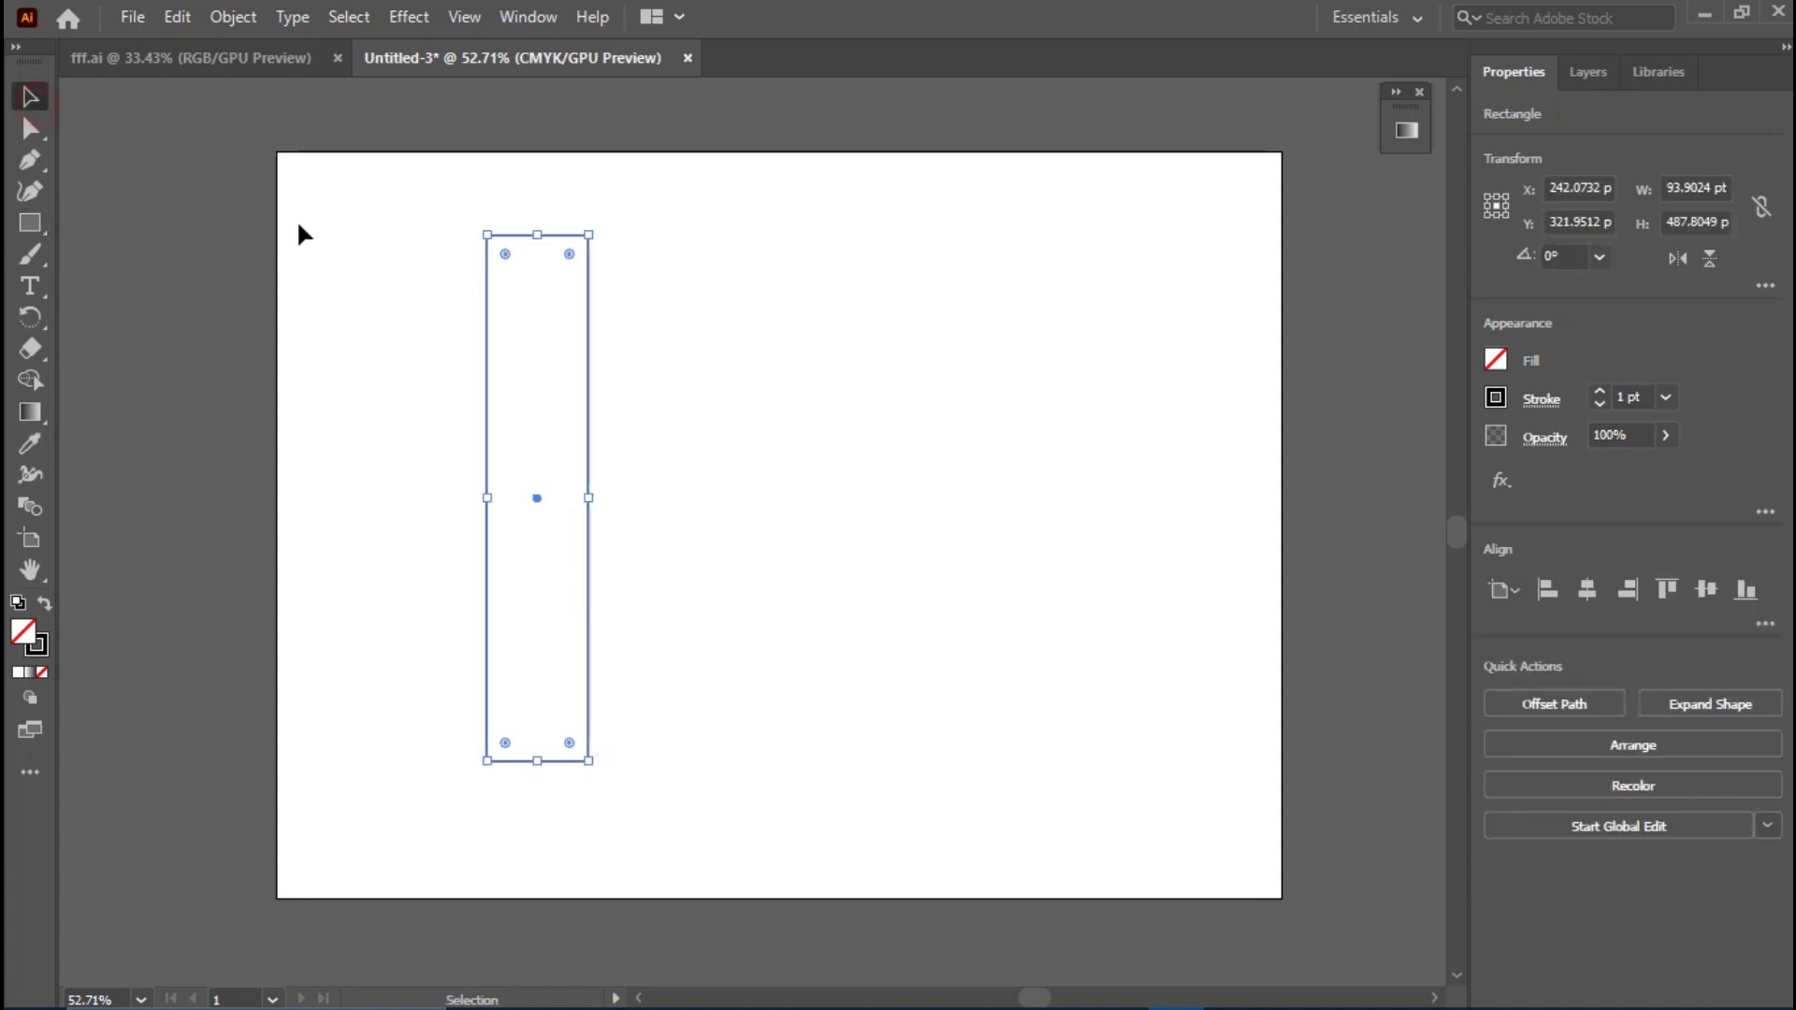
{"action": "left_click", "coordinate": [363, 262]}
- Draw a wide 322 by 86.6 pt bar from the tall rectangle's top corner
{"action": "left_click", "coordinate": [43, 225]}
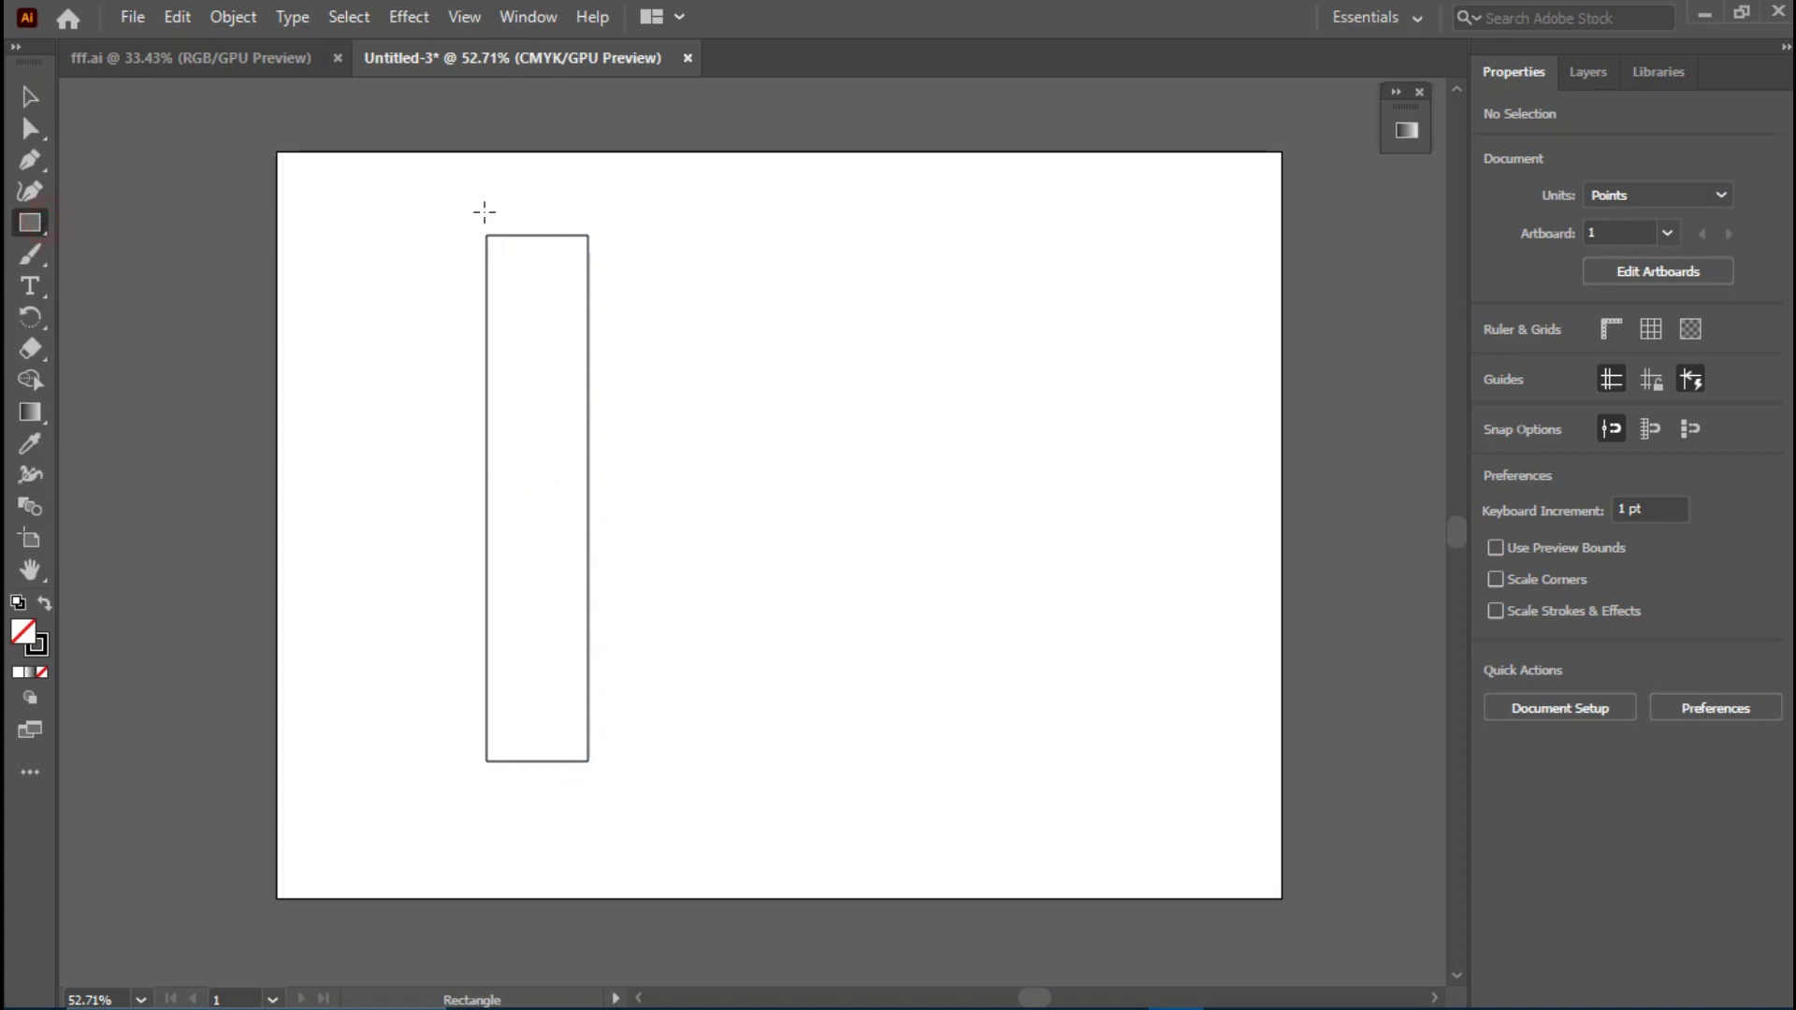
{"action": "left_click_drag", "start_coordinate": [484, 237], "coordinate": [832, 328]}
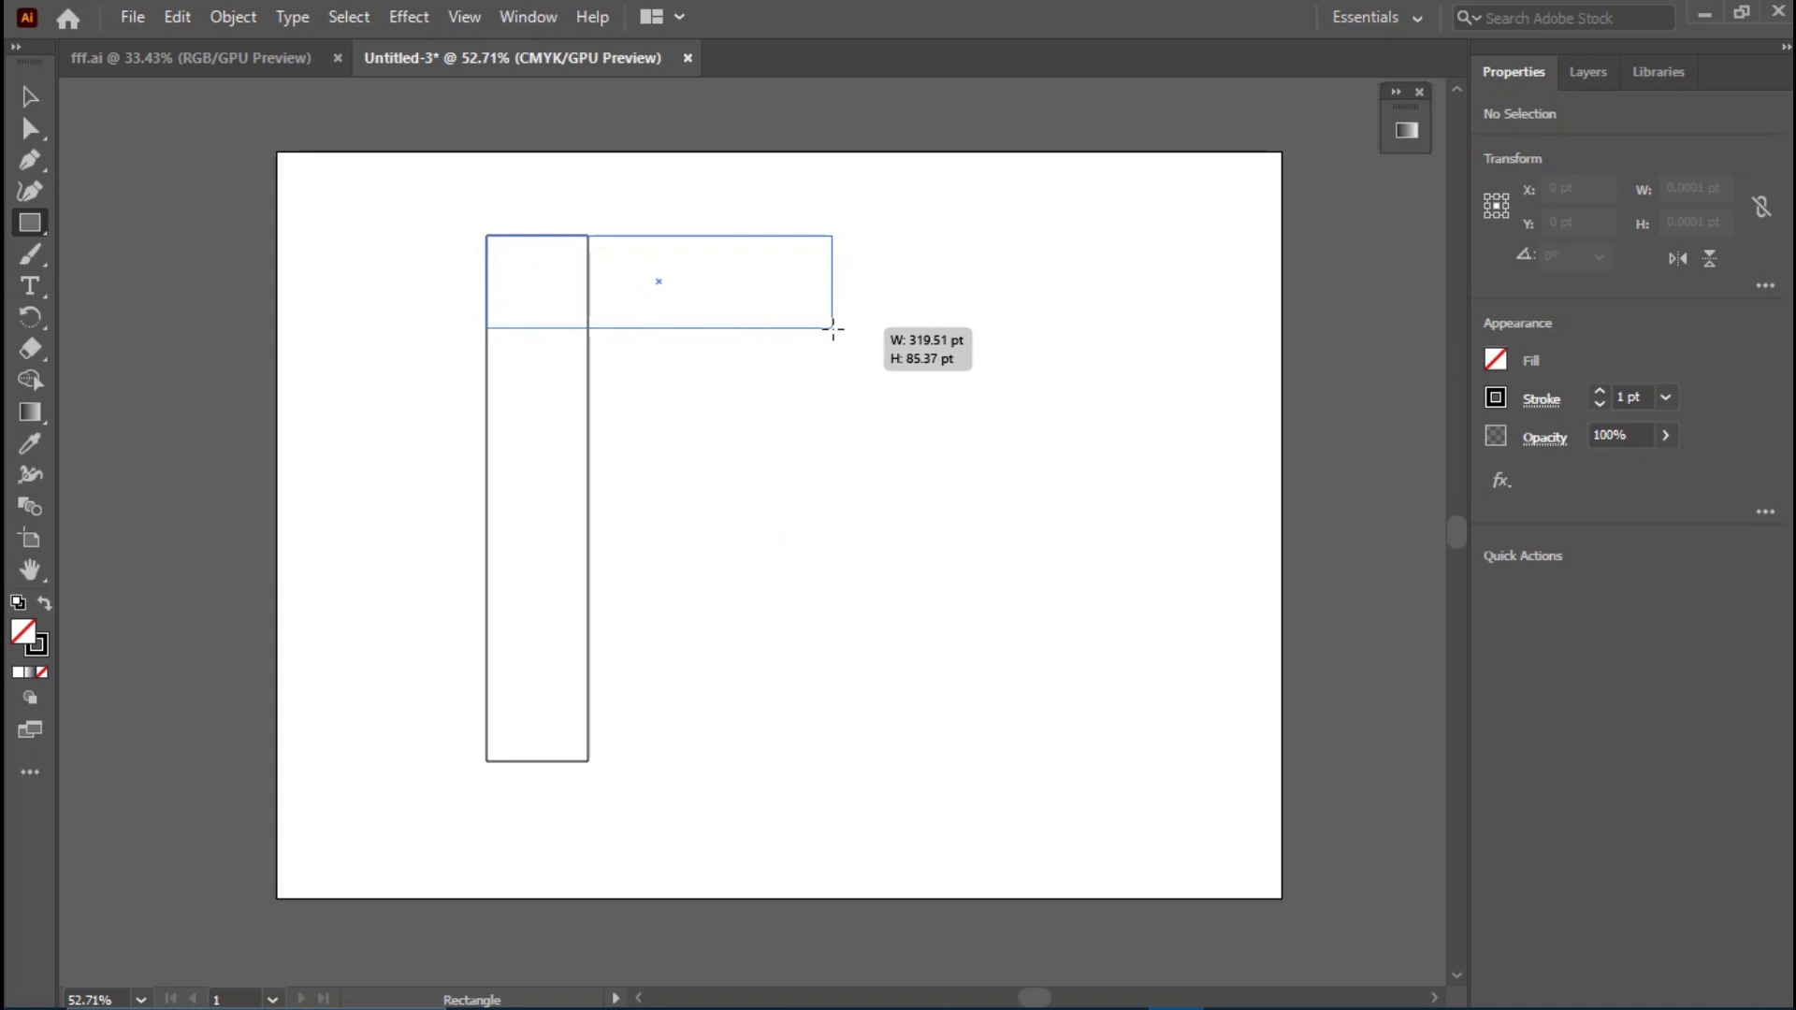
{"action": "left_click_drag", "start_coordinate": [834, 328], "coordinate": [835, 330]}
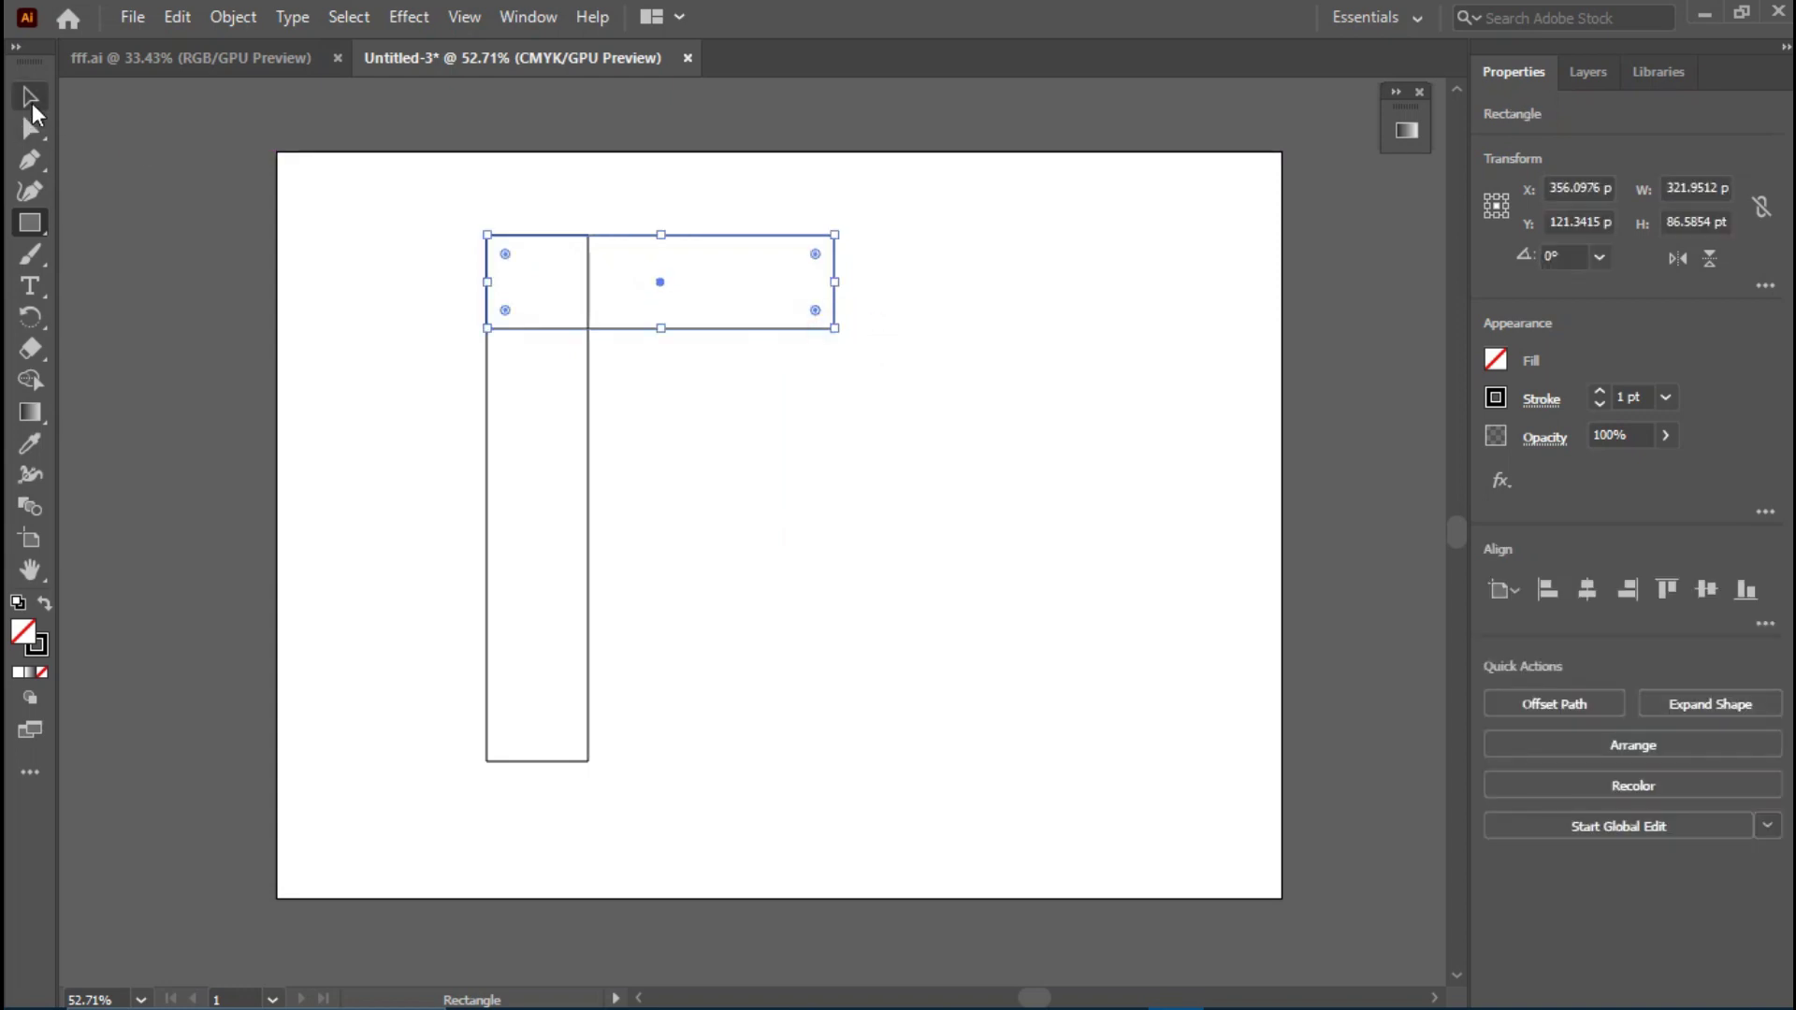
{"action": "left_click", "coordinate": [30, 98]}
{"action": "left_click", "coordinate": [453, 252]}
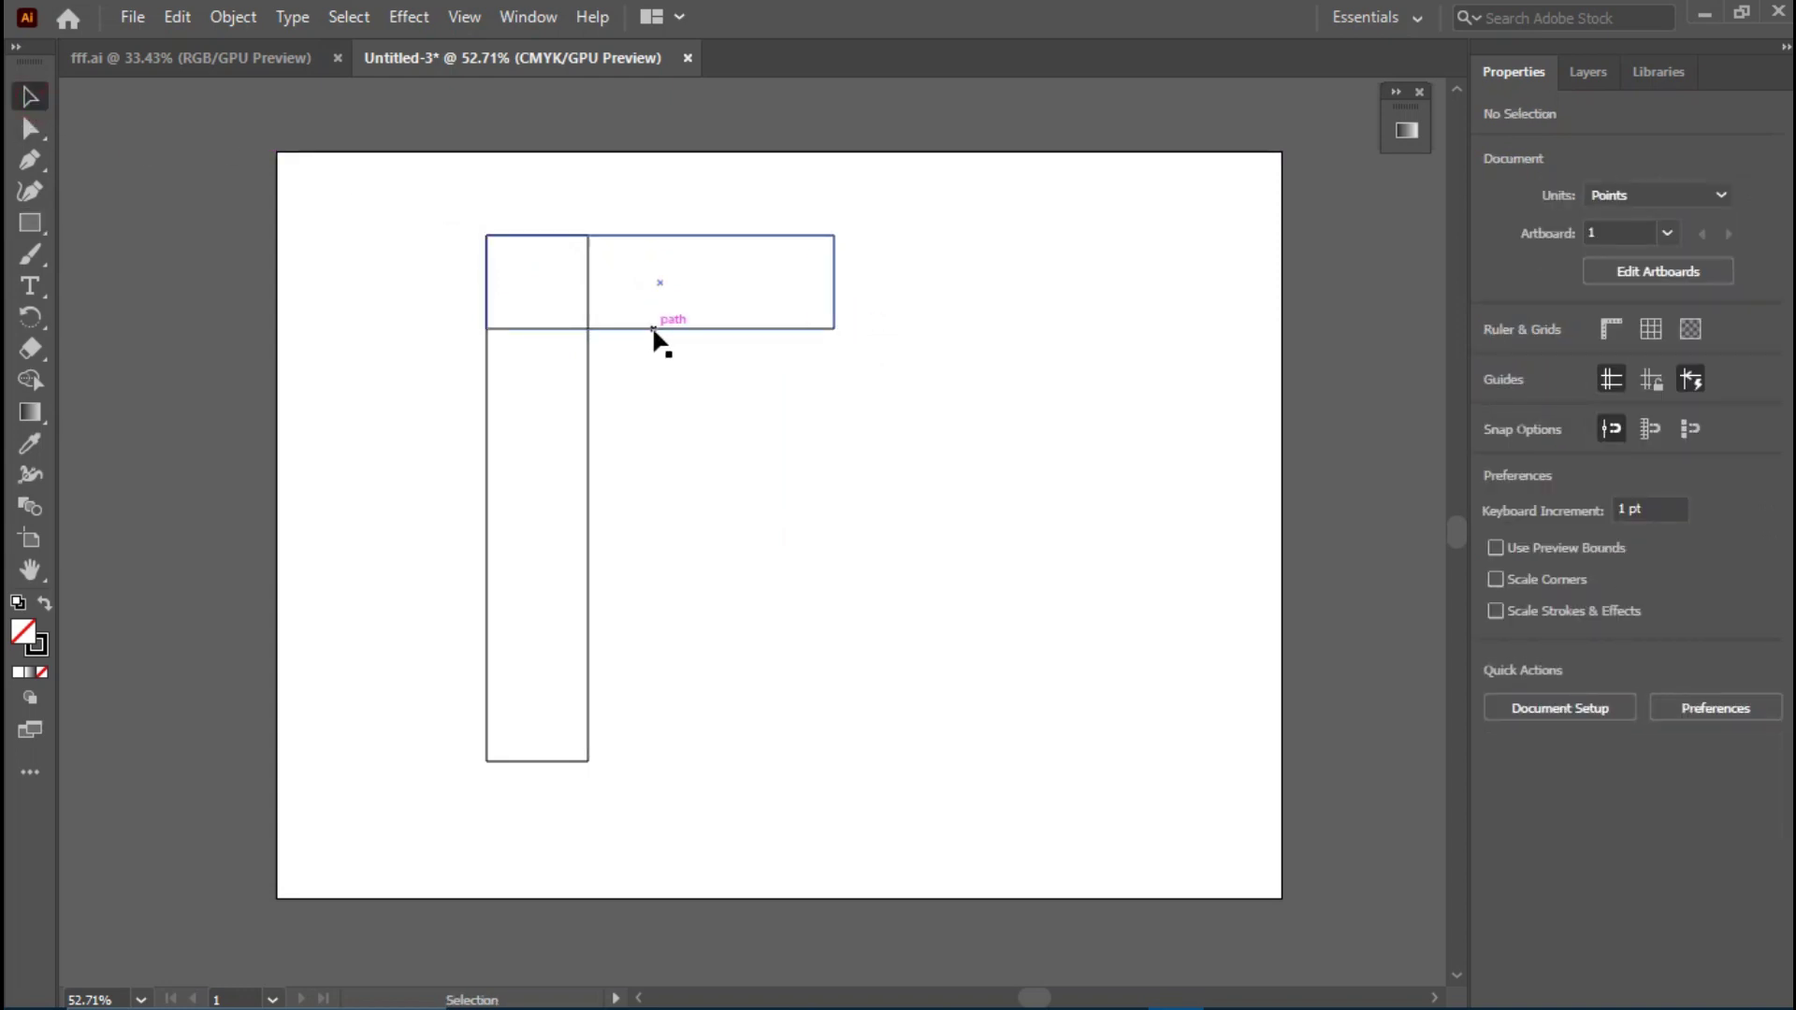
- Copy the bar downward one row at a time with Alt-drag and Ctrl+D
{"action": "left_click_drag", "start_coordinate": [654, 332], "coordinate": [647, 429]}
{"action": "key", "text": "ctrl+d"}
{"action": "key", "text": "ctrl+d"}
{"action": "key", "text": "ctrl+d"}
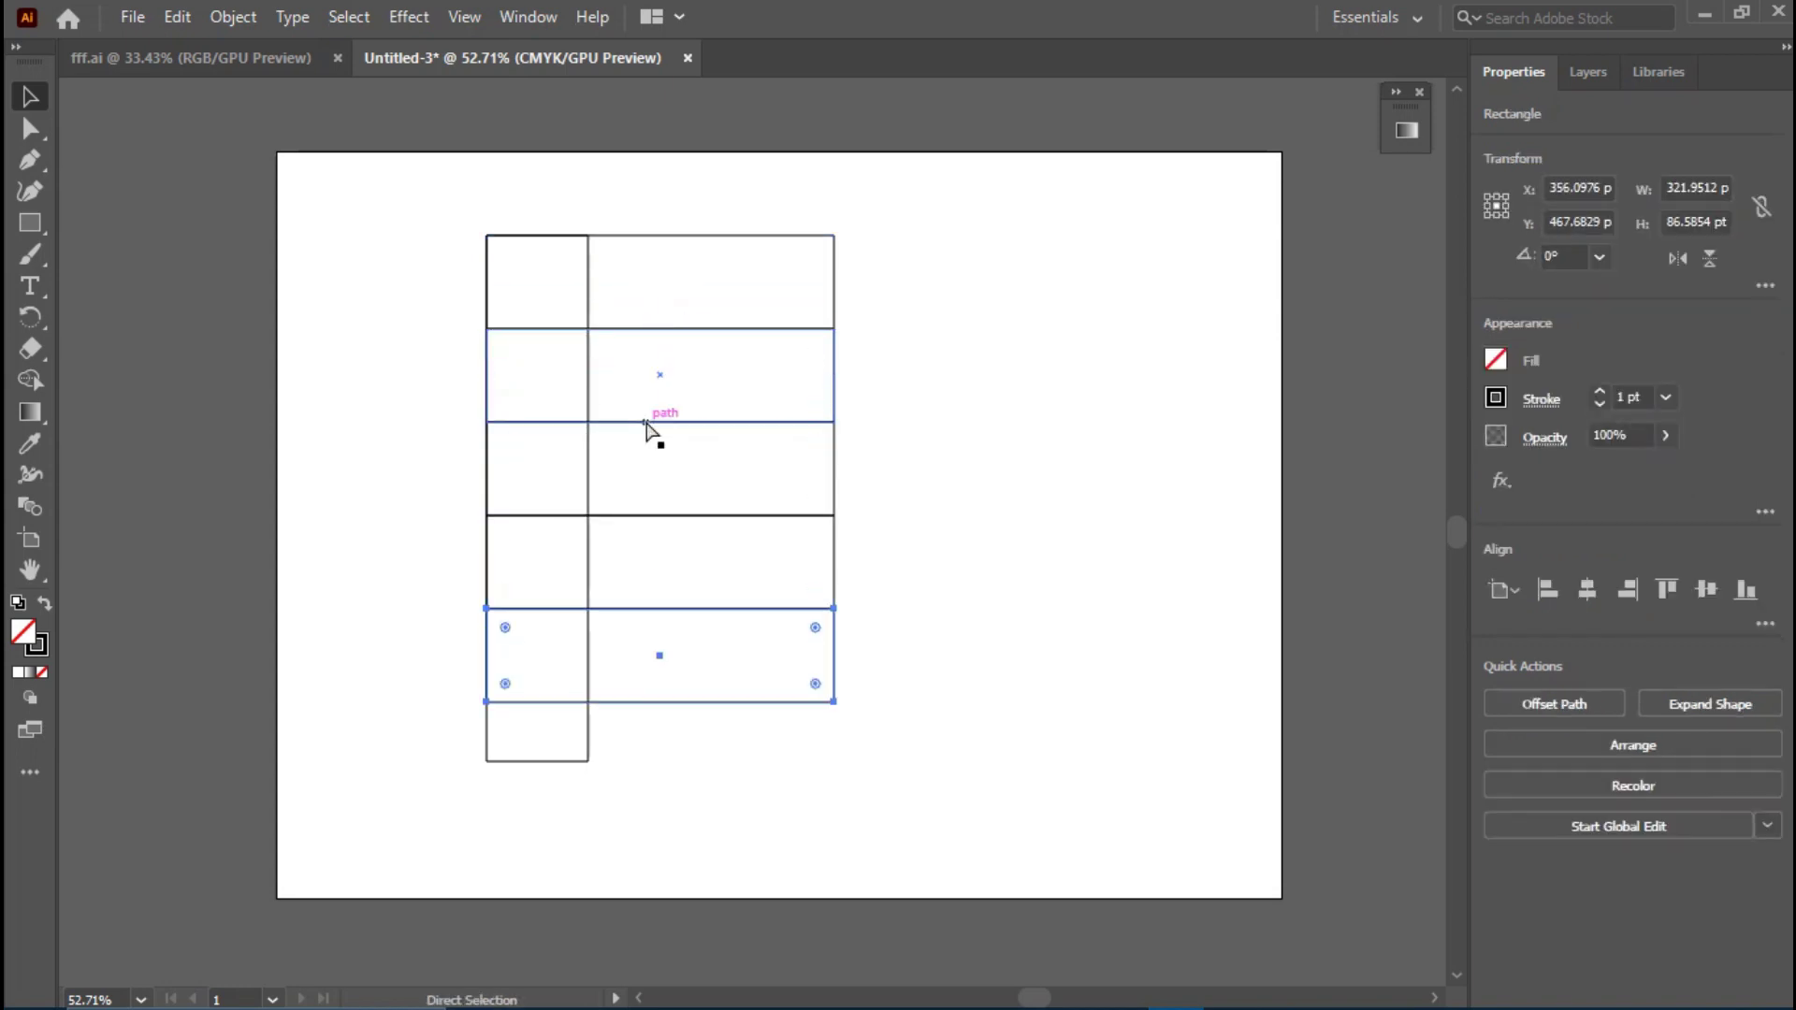
{"action": "key", "text": "ctrl+d"}
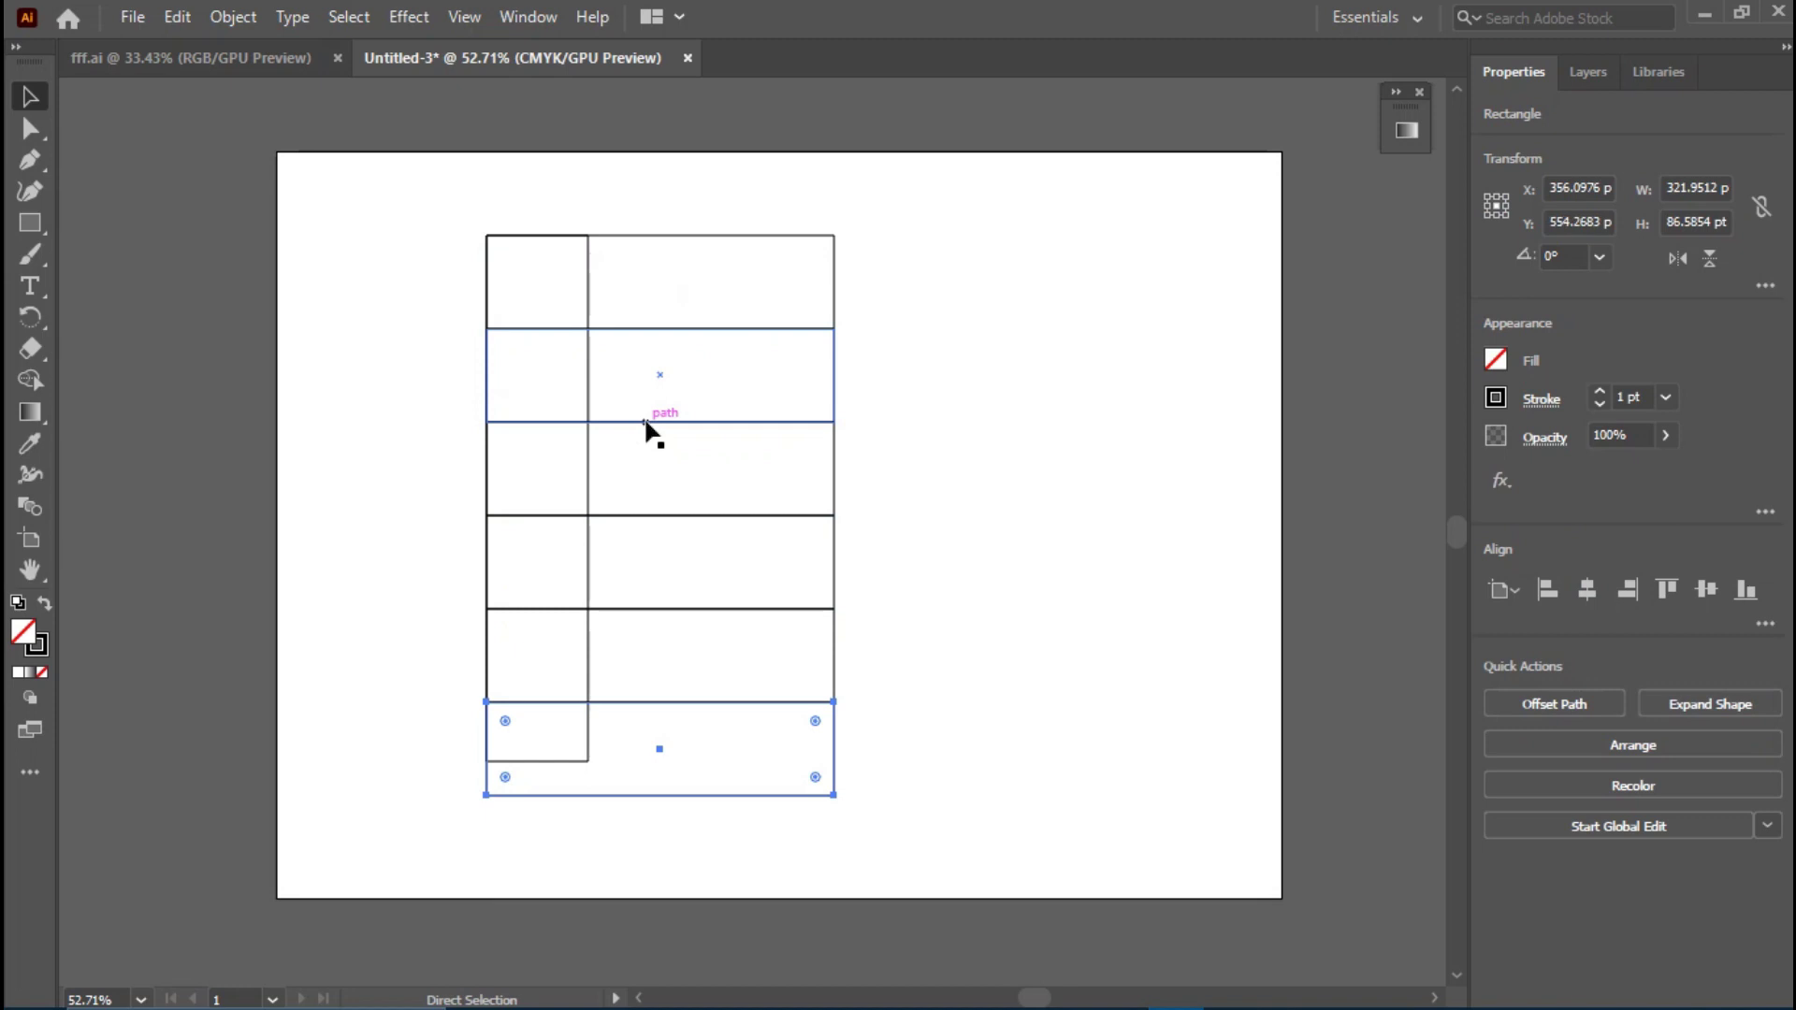
{"action": "left_click", "coordinate": [28, 105]}
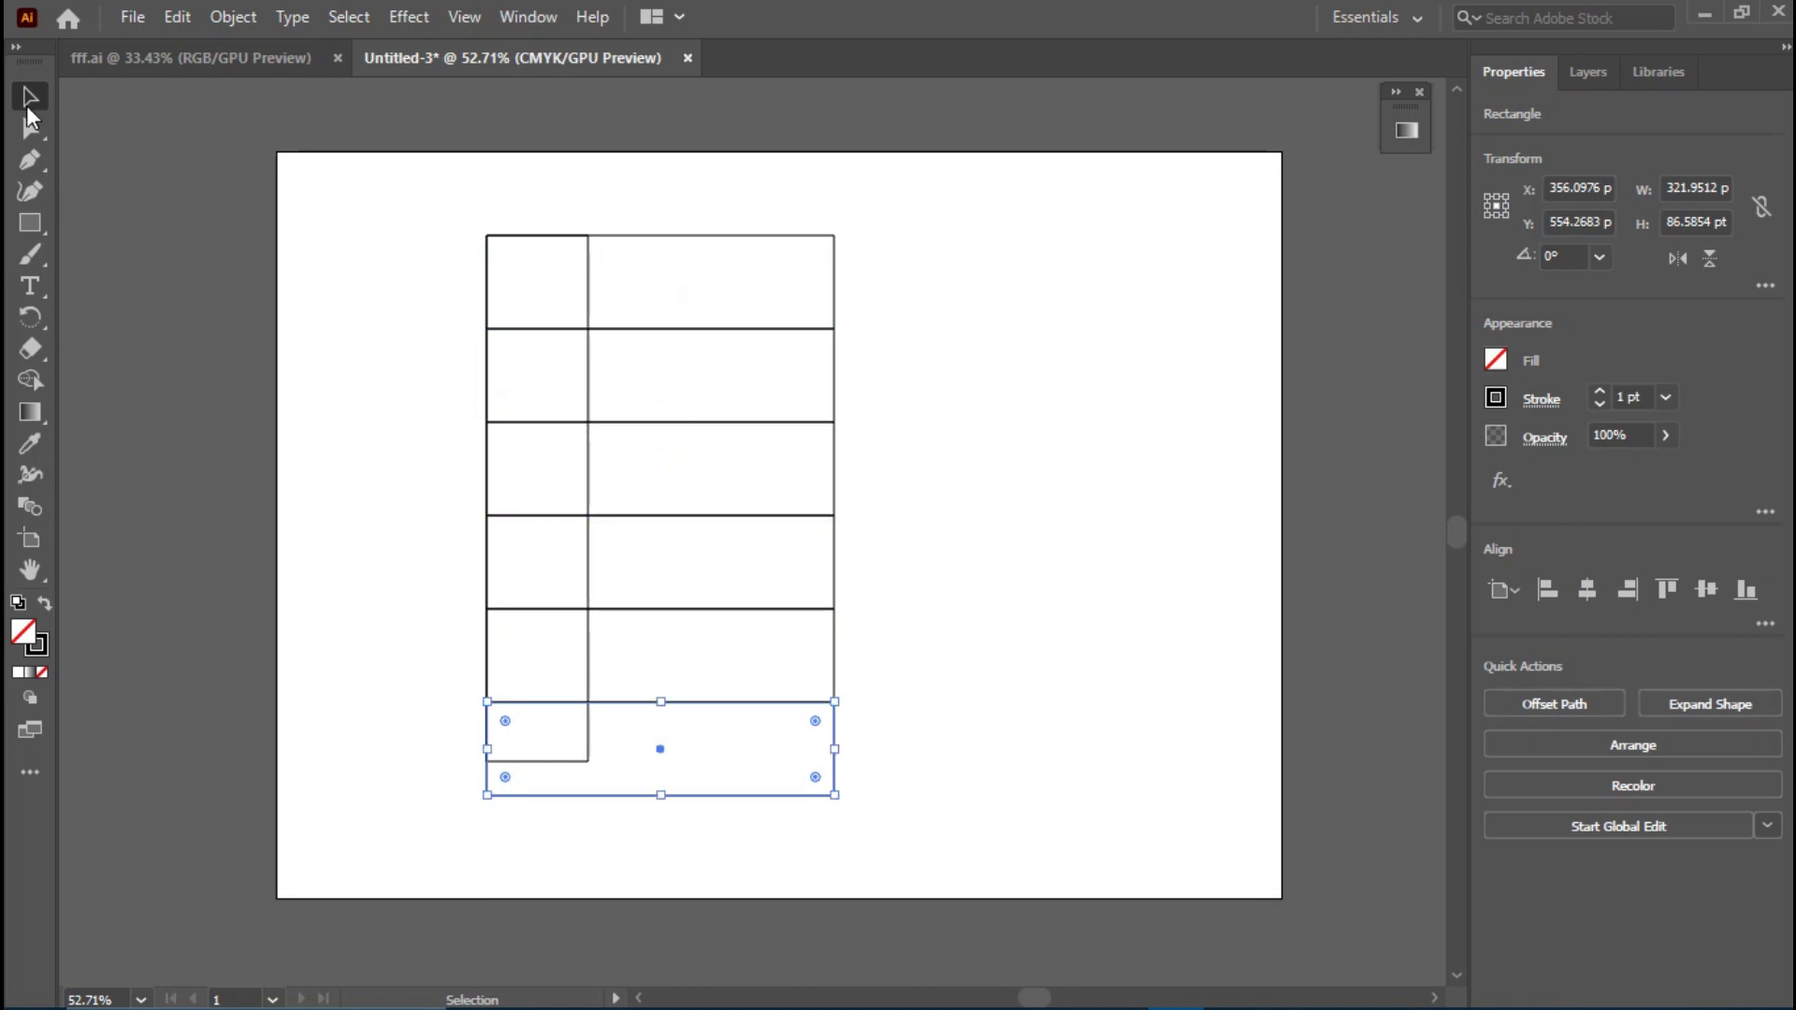
- Shorten the tall rectangle so it ends at the fifth row's bottom
{"action": "left_click", "coordinate": [408, 292]}
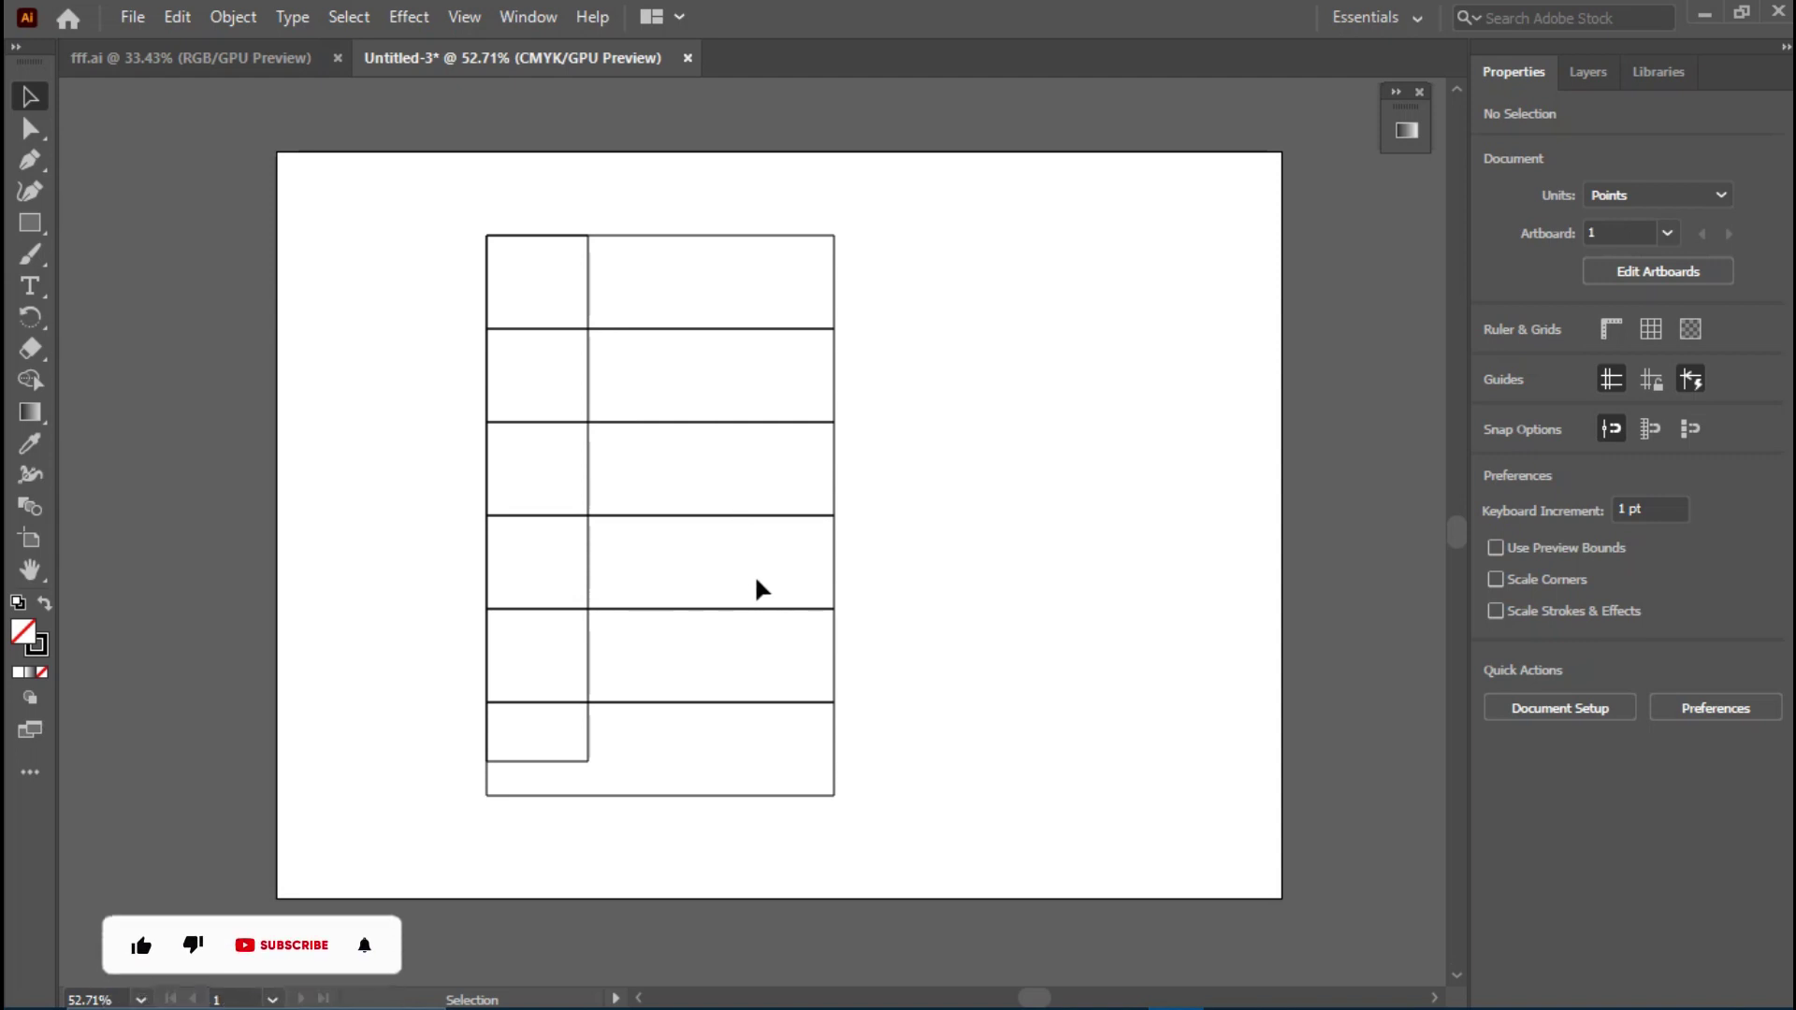
{"action": "left_click", "coordinate": [571, 758]}
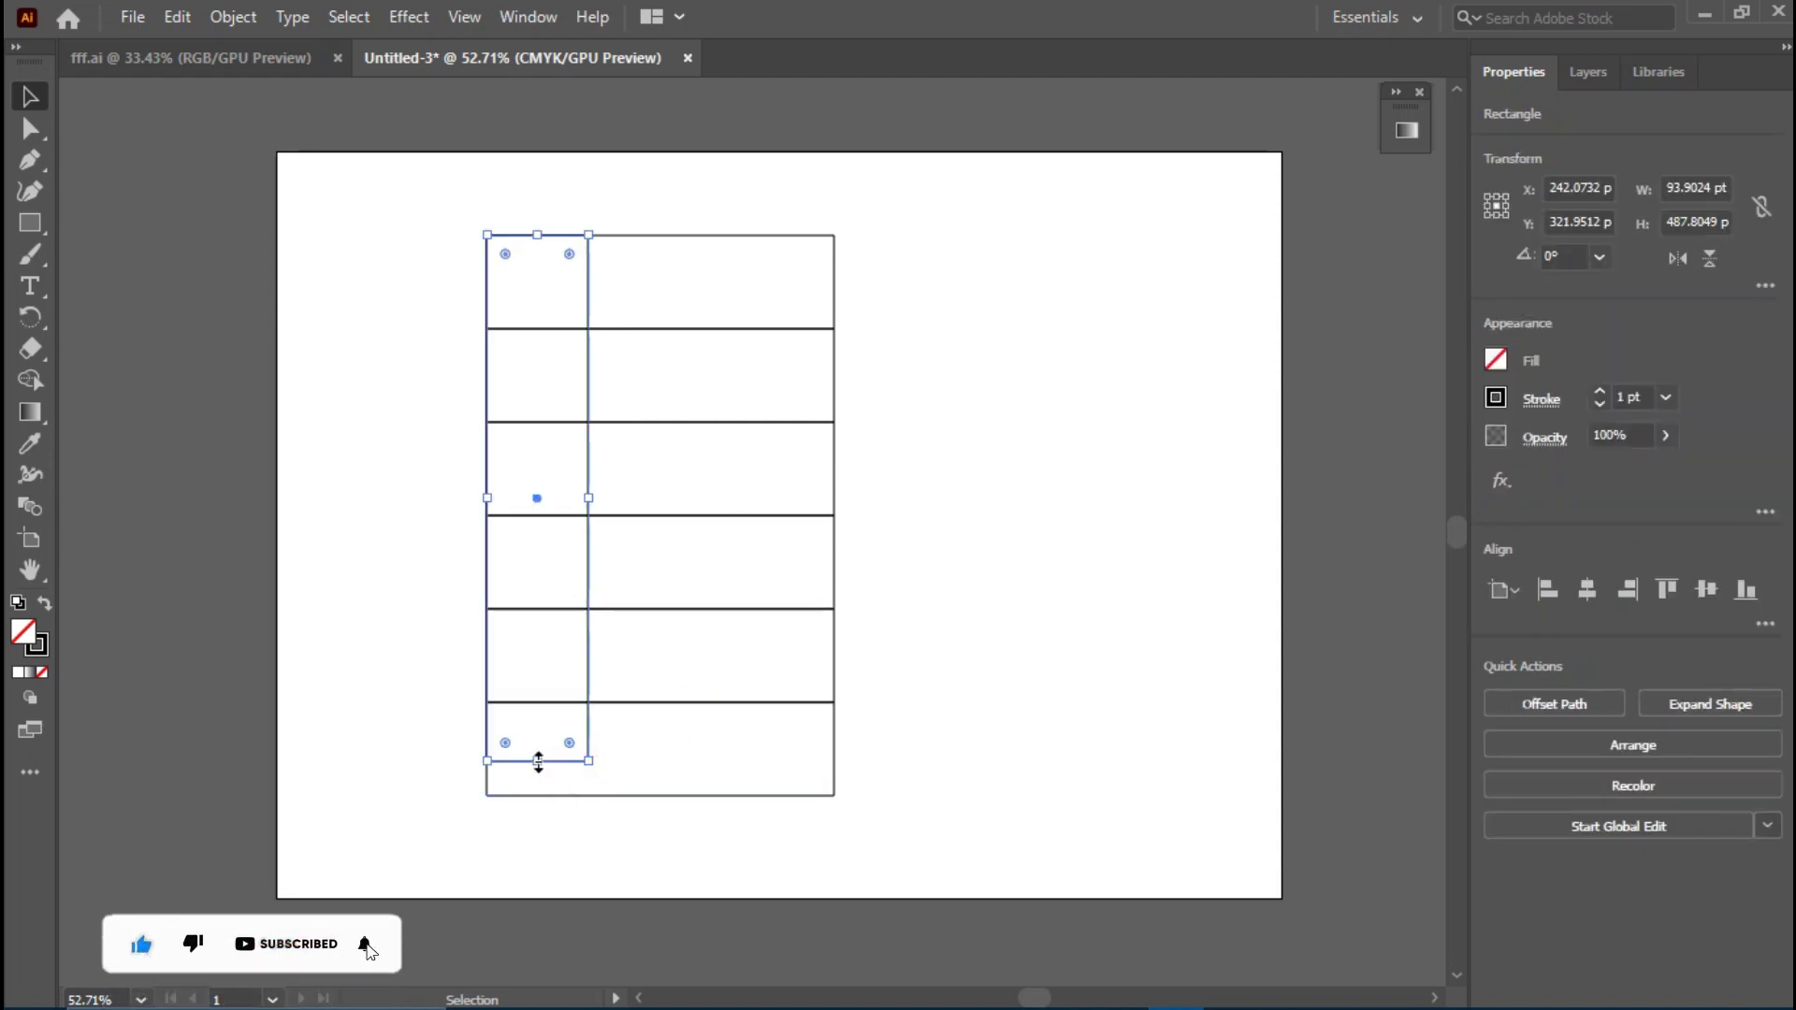
{"action": "left_click_drag", "start_coordinate": [537, 761], "coordinate": [537, 702]}
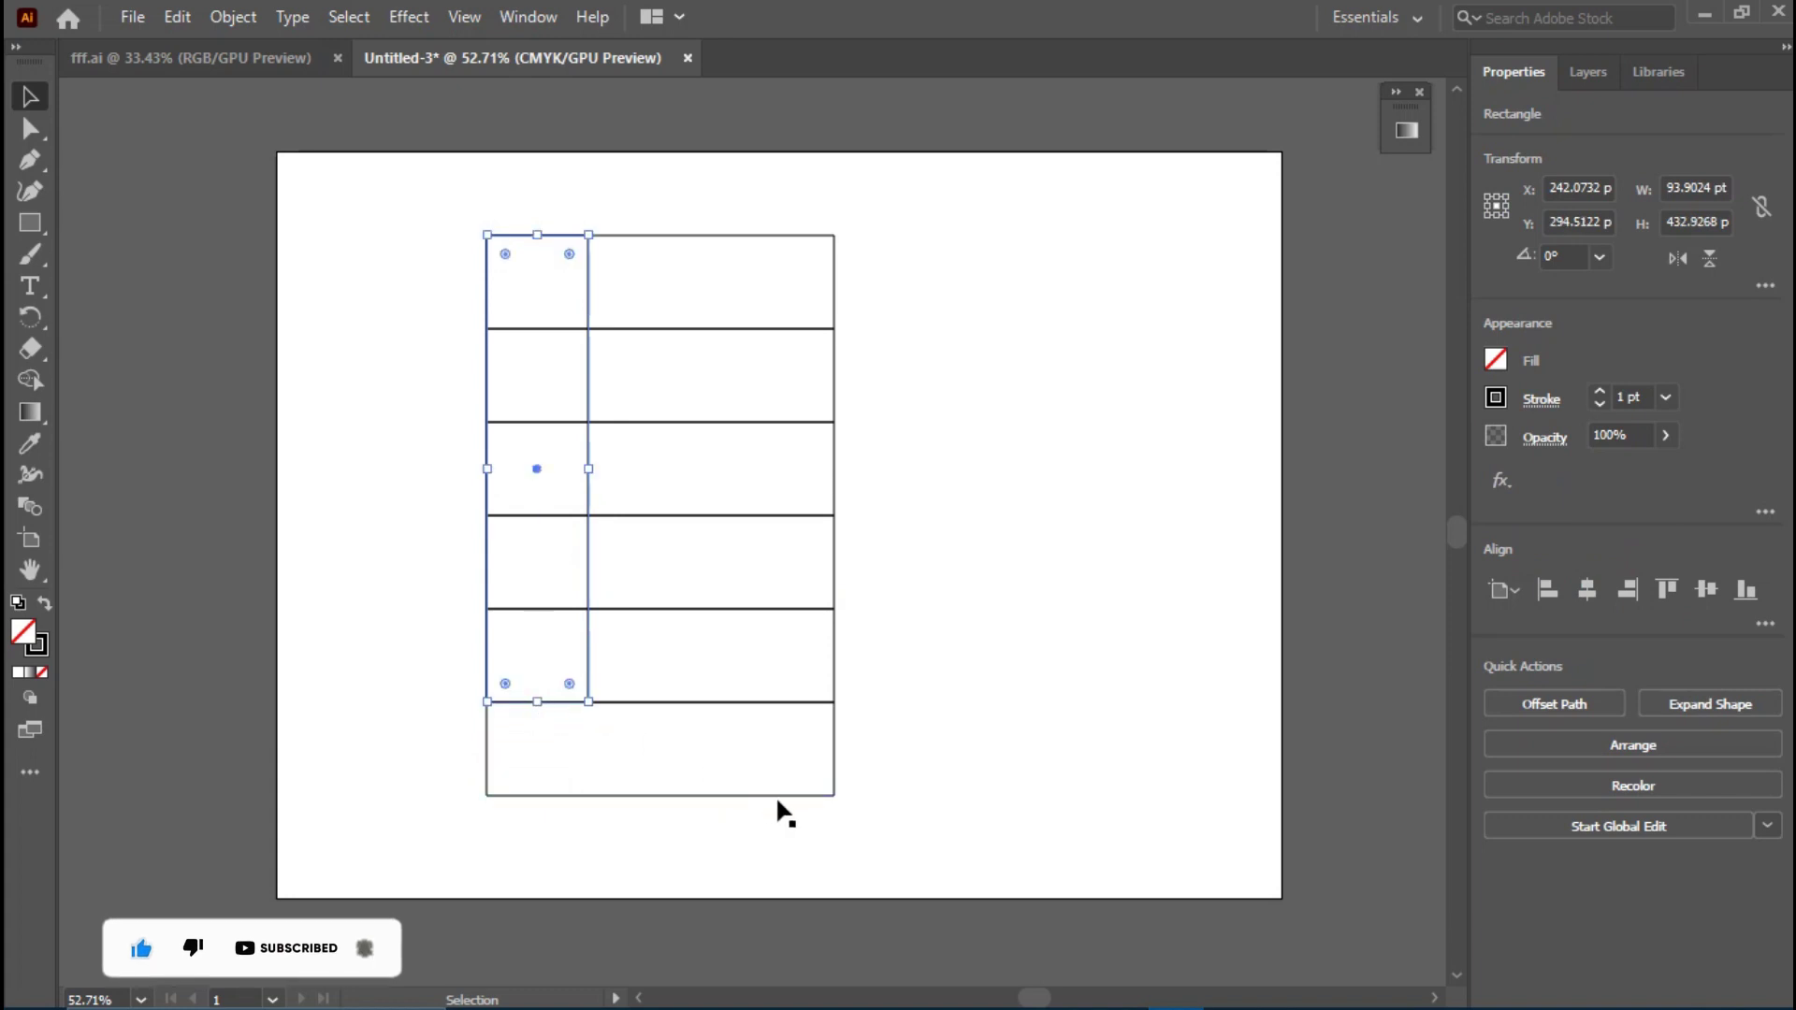
- Delete the bottom bar, then the second and fourth bars
{"action": "left_click", "coordinate": [777, 794]}
{"action": "key", "text": "Delete"}
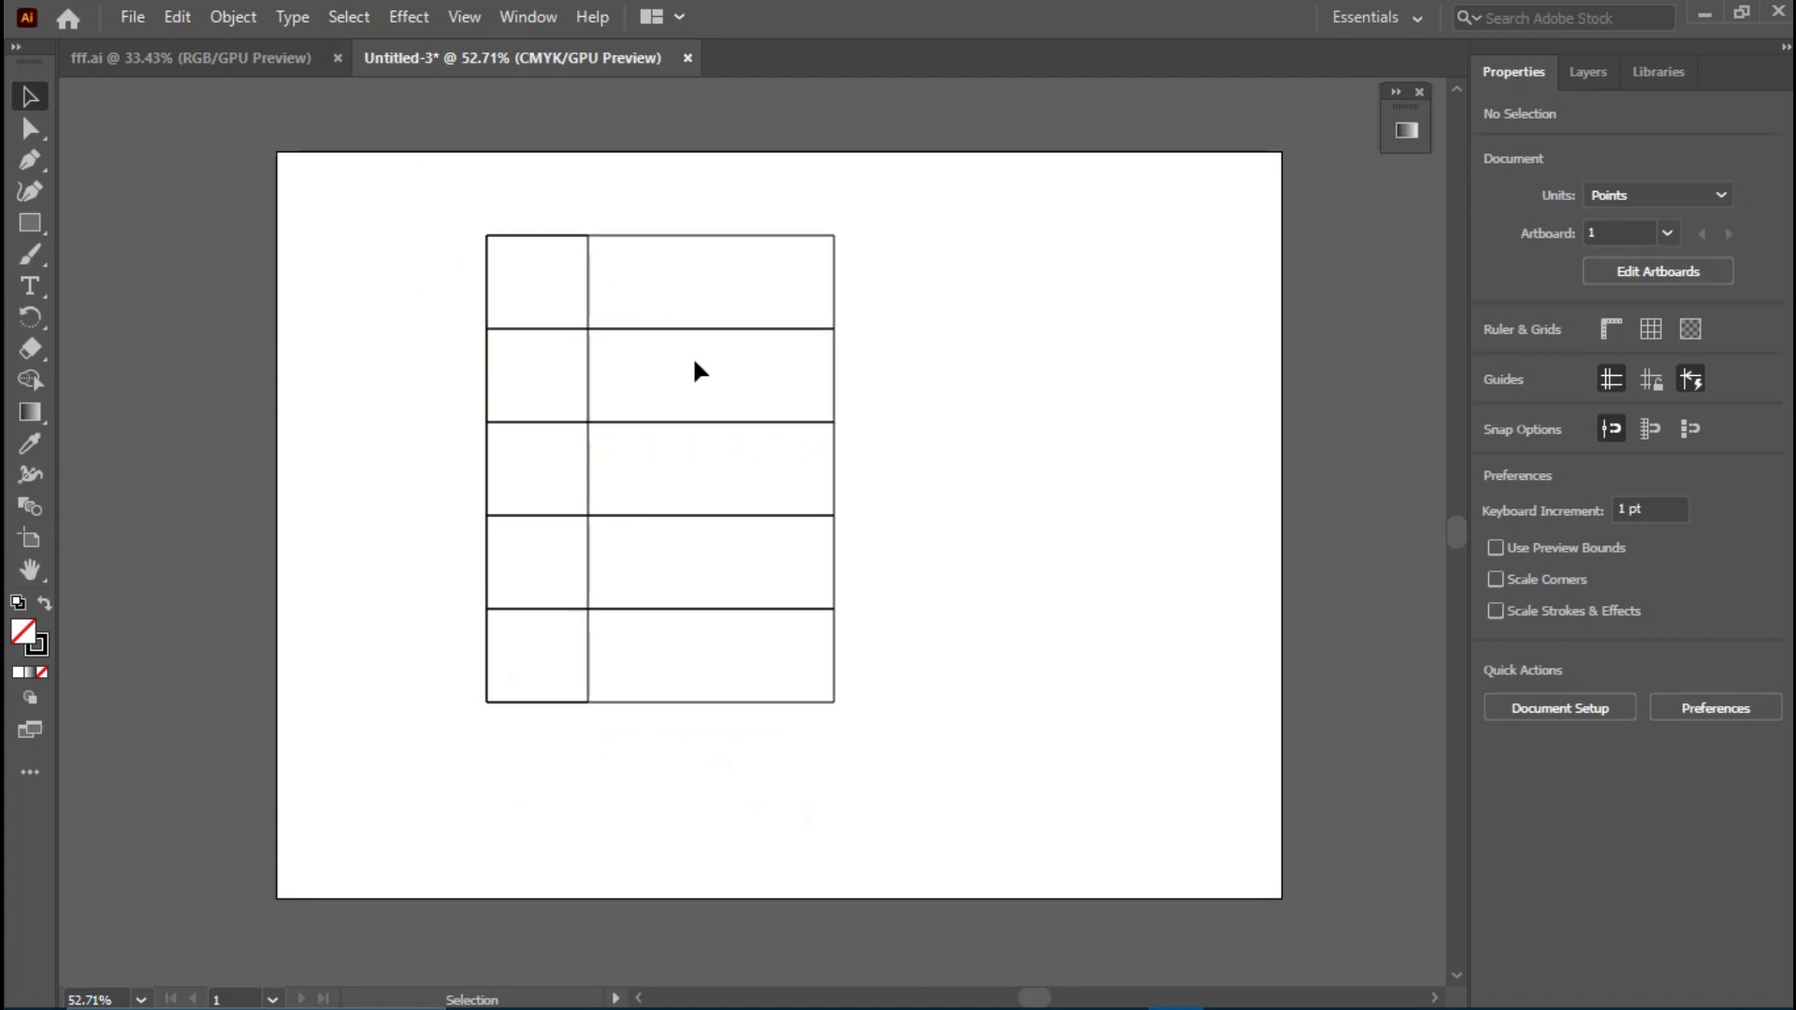
{"action": "left_click", "coordinate": [835, 379]}
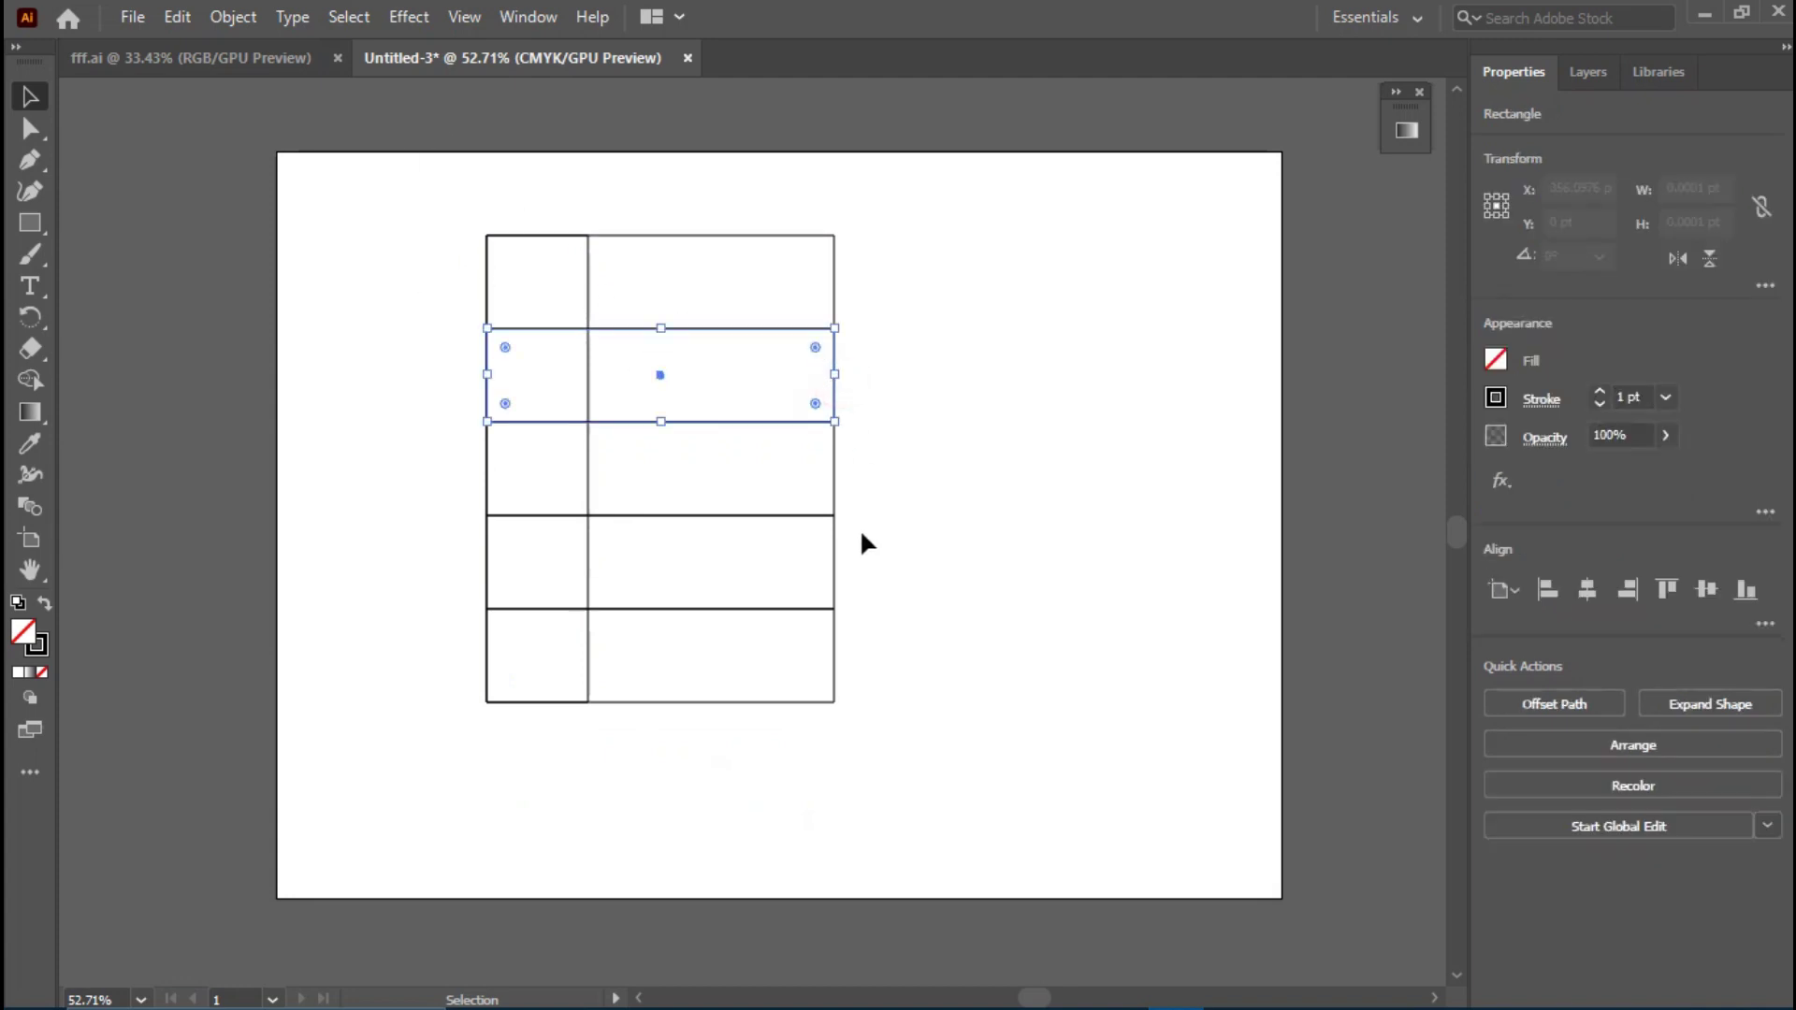
{"action": "left_click", "coordinate": [839, 571], "text": "shift"}
{"action": "key", "text": "Delete"}
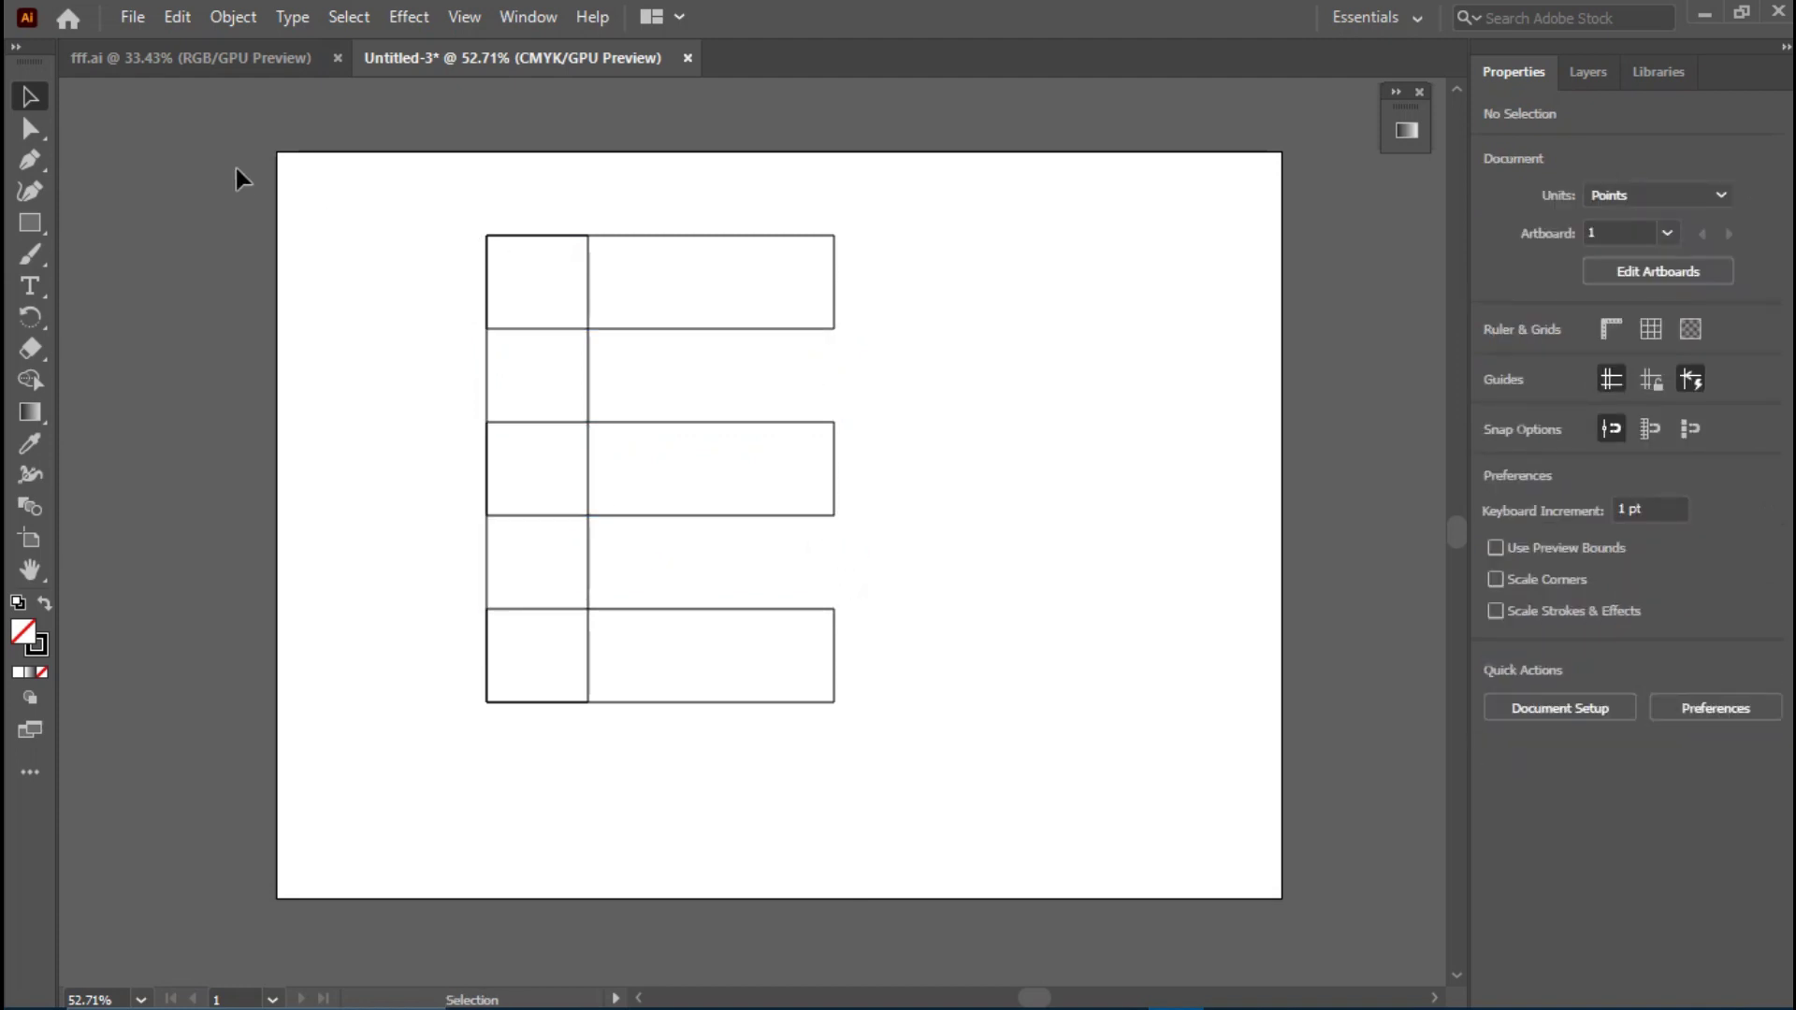
- Round the lower-right corners of the three bars to about 86.59 pt
{"action": "left_click", "coordinate": [30, 128]}
{"action": "left_click", "coordinate": [752, 609]}
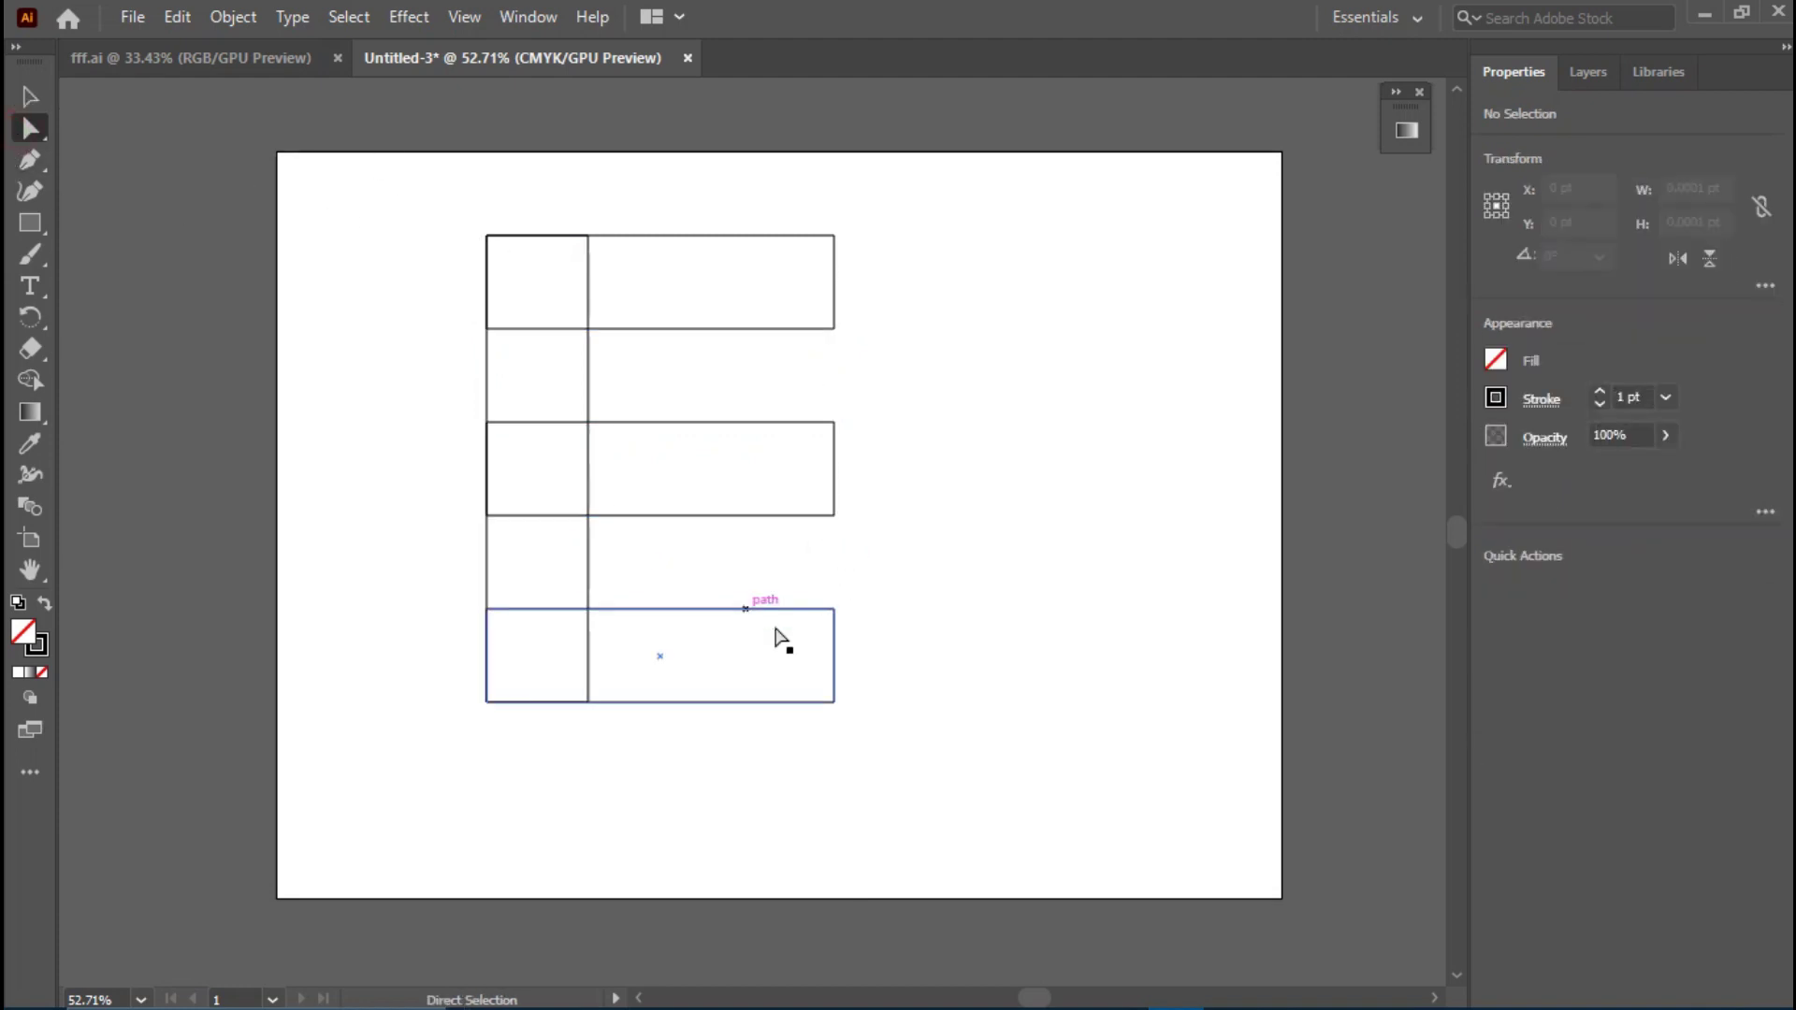
{"action": "left_click", "coordinate": [833, 702]}
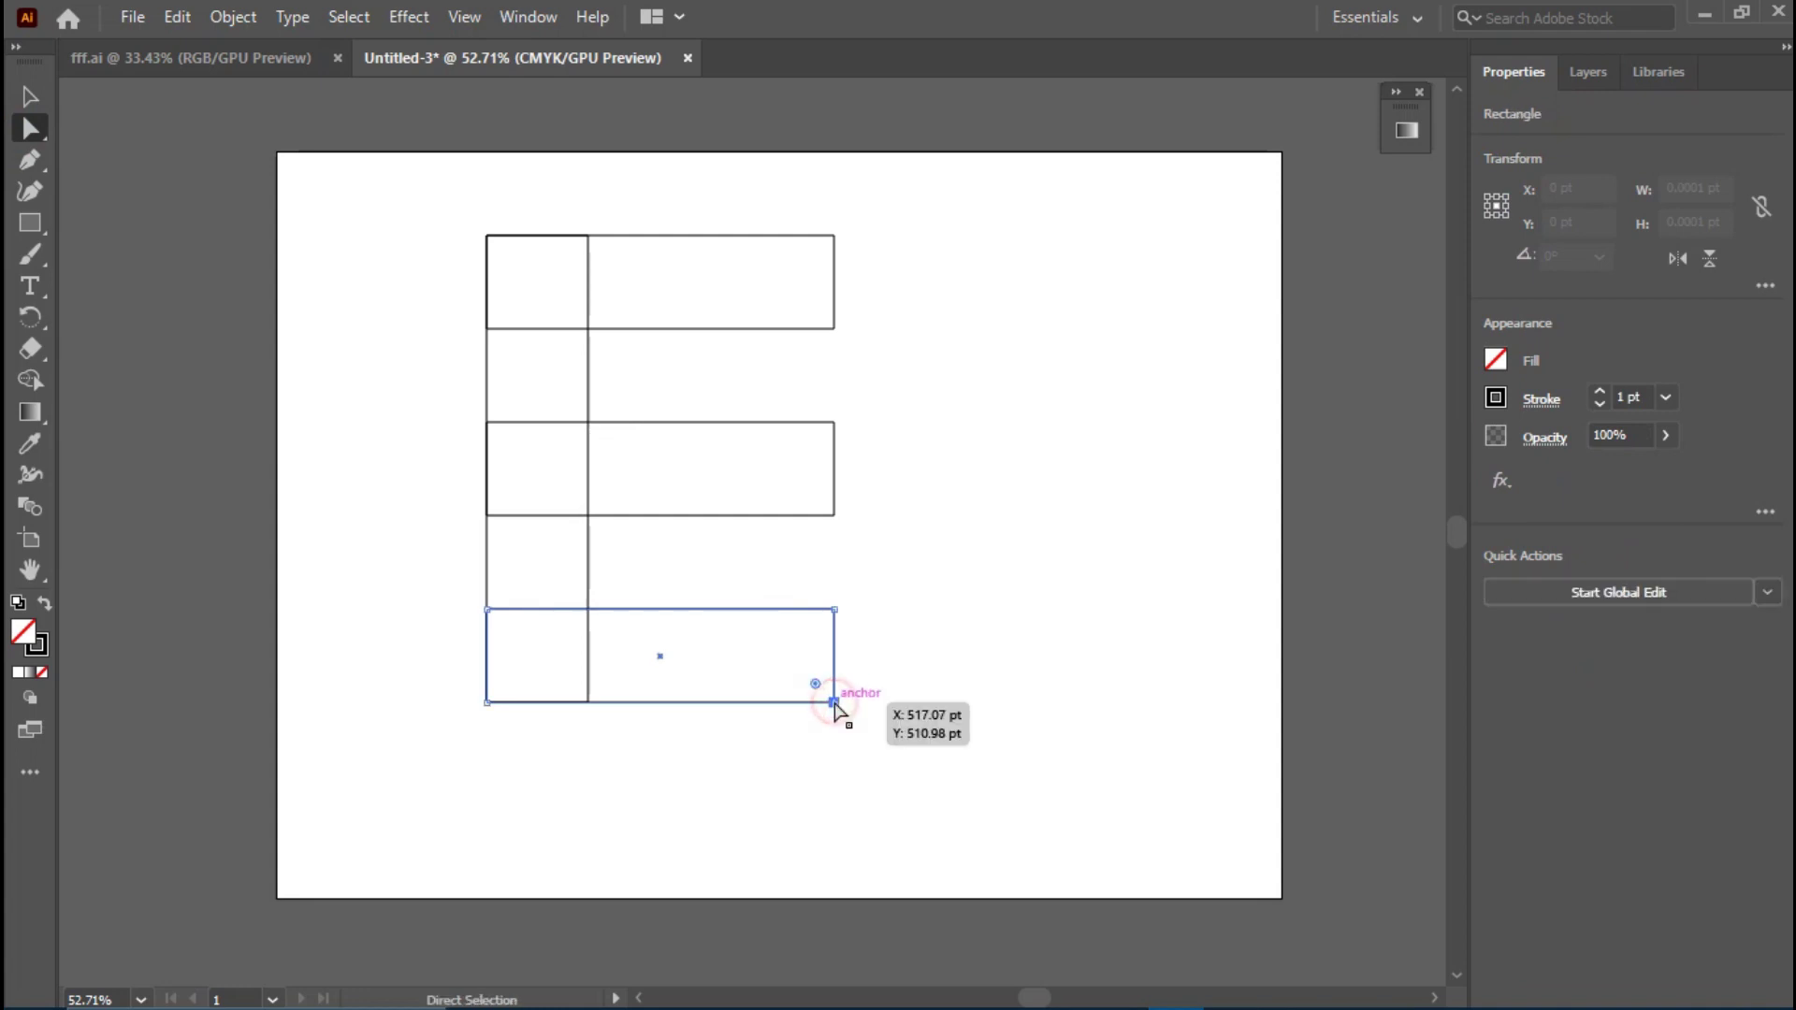
{"action": "left_click", "coordinate": [835, 515], "text": "shift"}
{"action": "left_click", "coordinate": [833, 329], "text": "shift"}
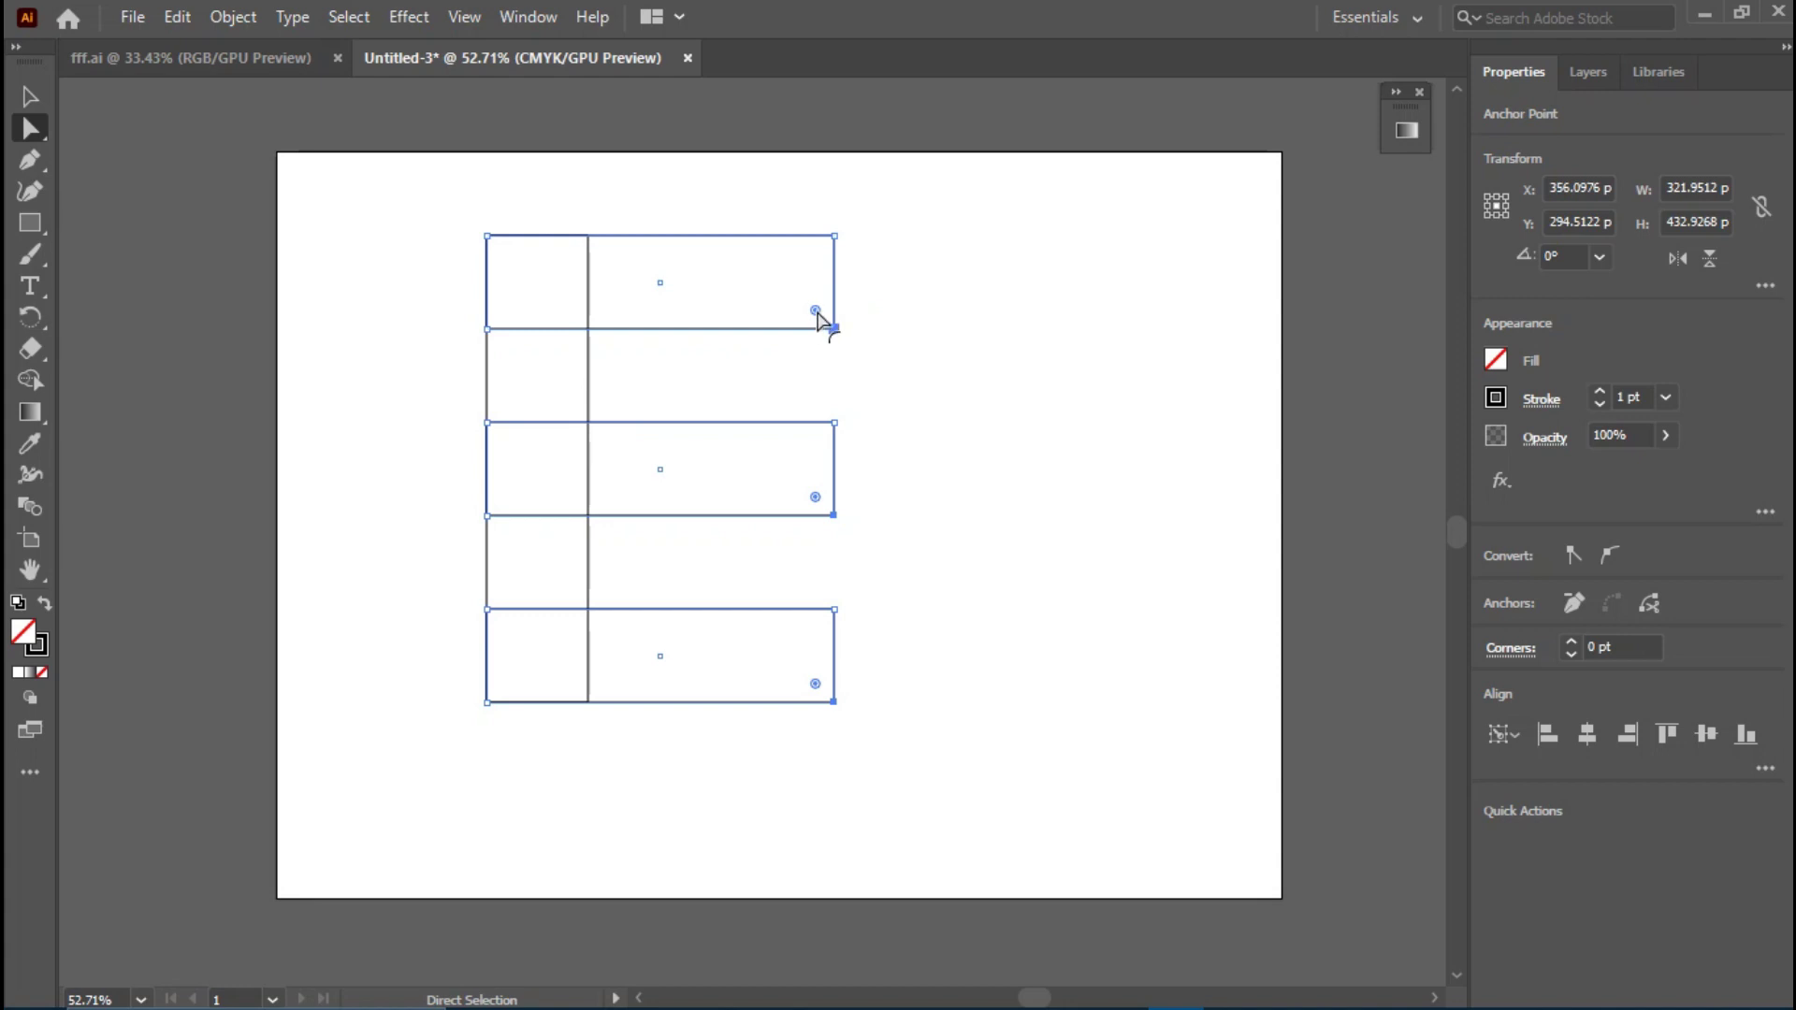
{"action": "left_click_drag", "start_coordinate": [816, 310], "coordinate": [592, 261]}
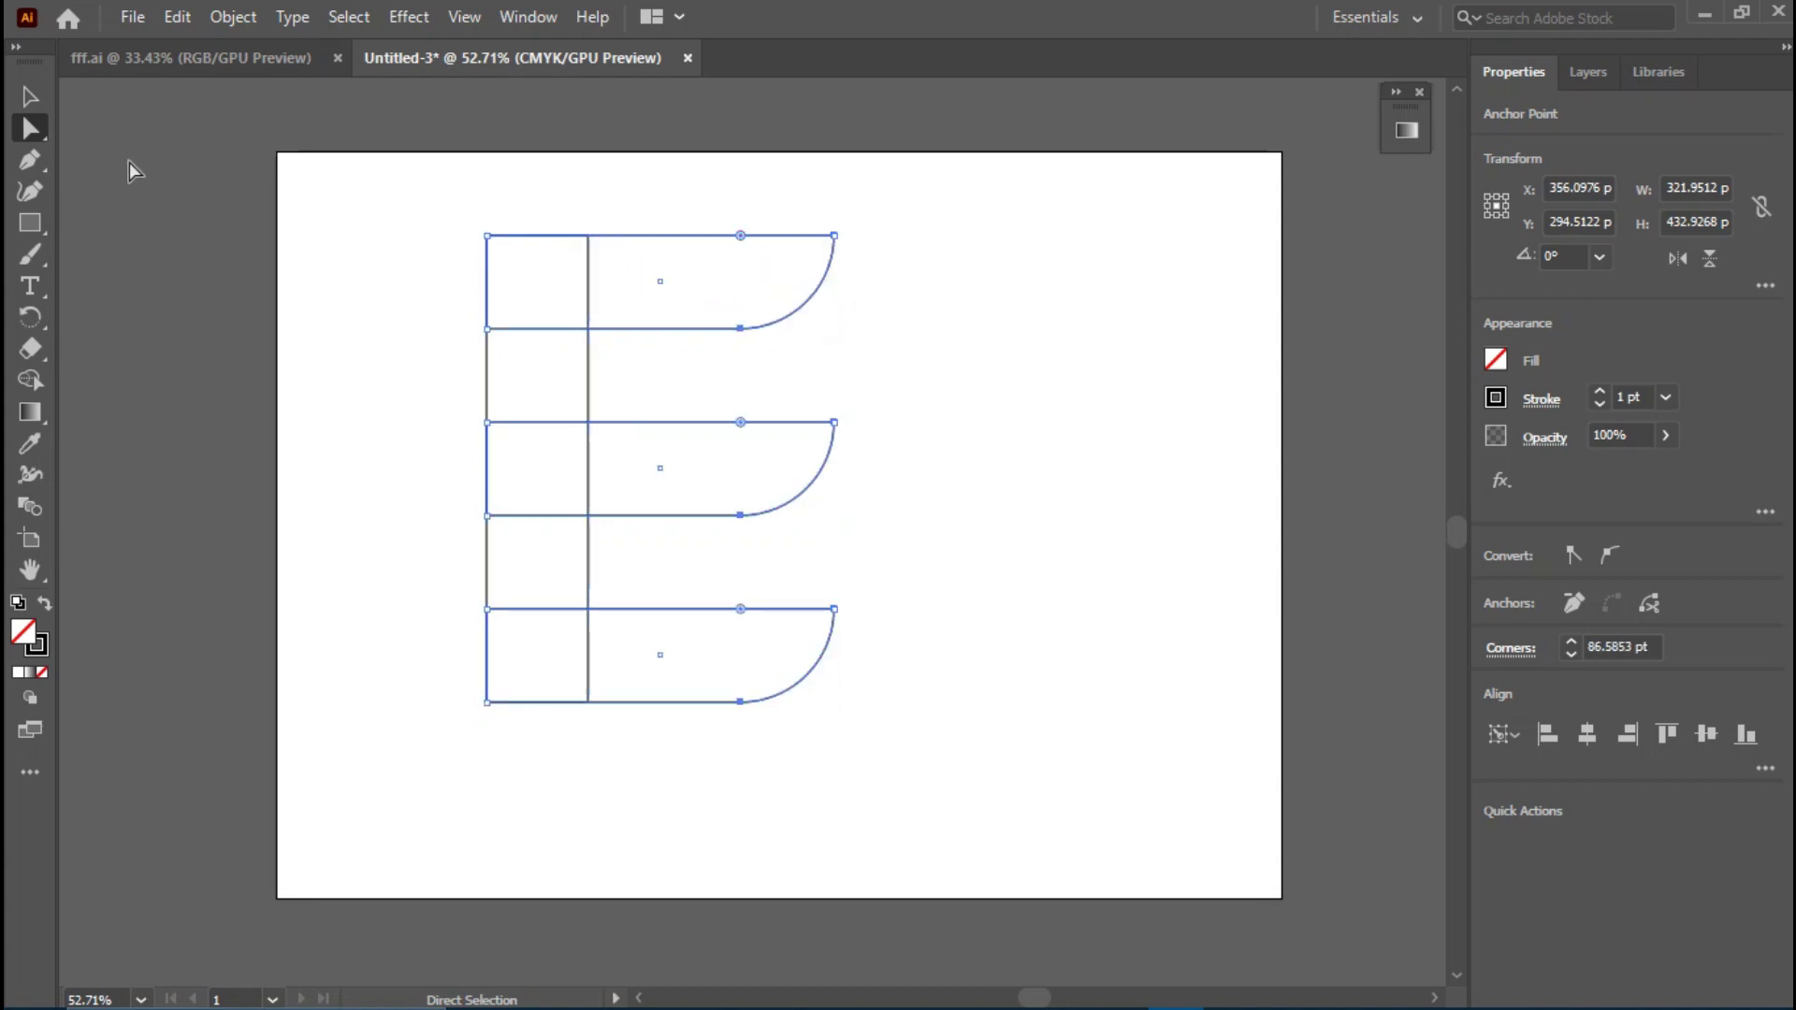
{"action": "left_click", "coordinate": [30, 97]}
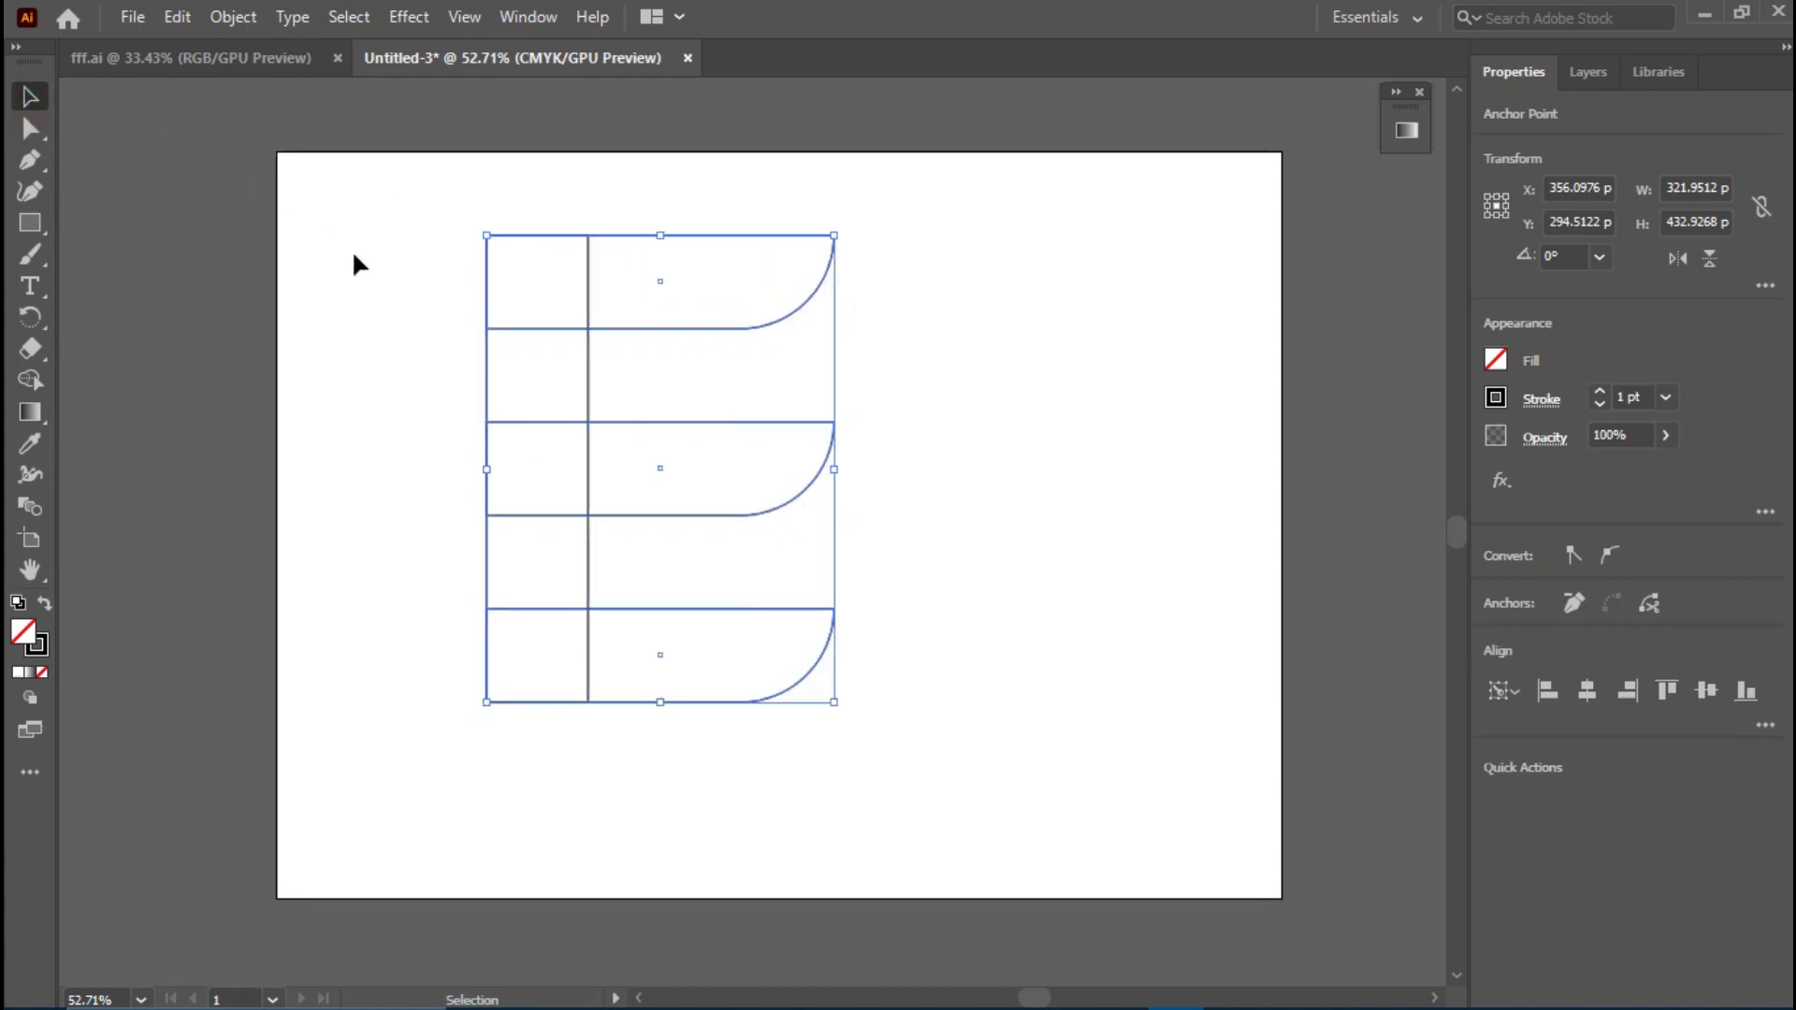
- Alt-drag copies of the top curved bar down until six curved bars are stacked
{"action": "left_click", "coordinate": [378, 277]}
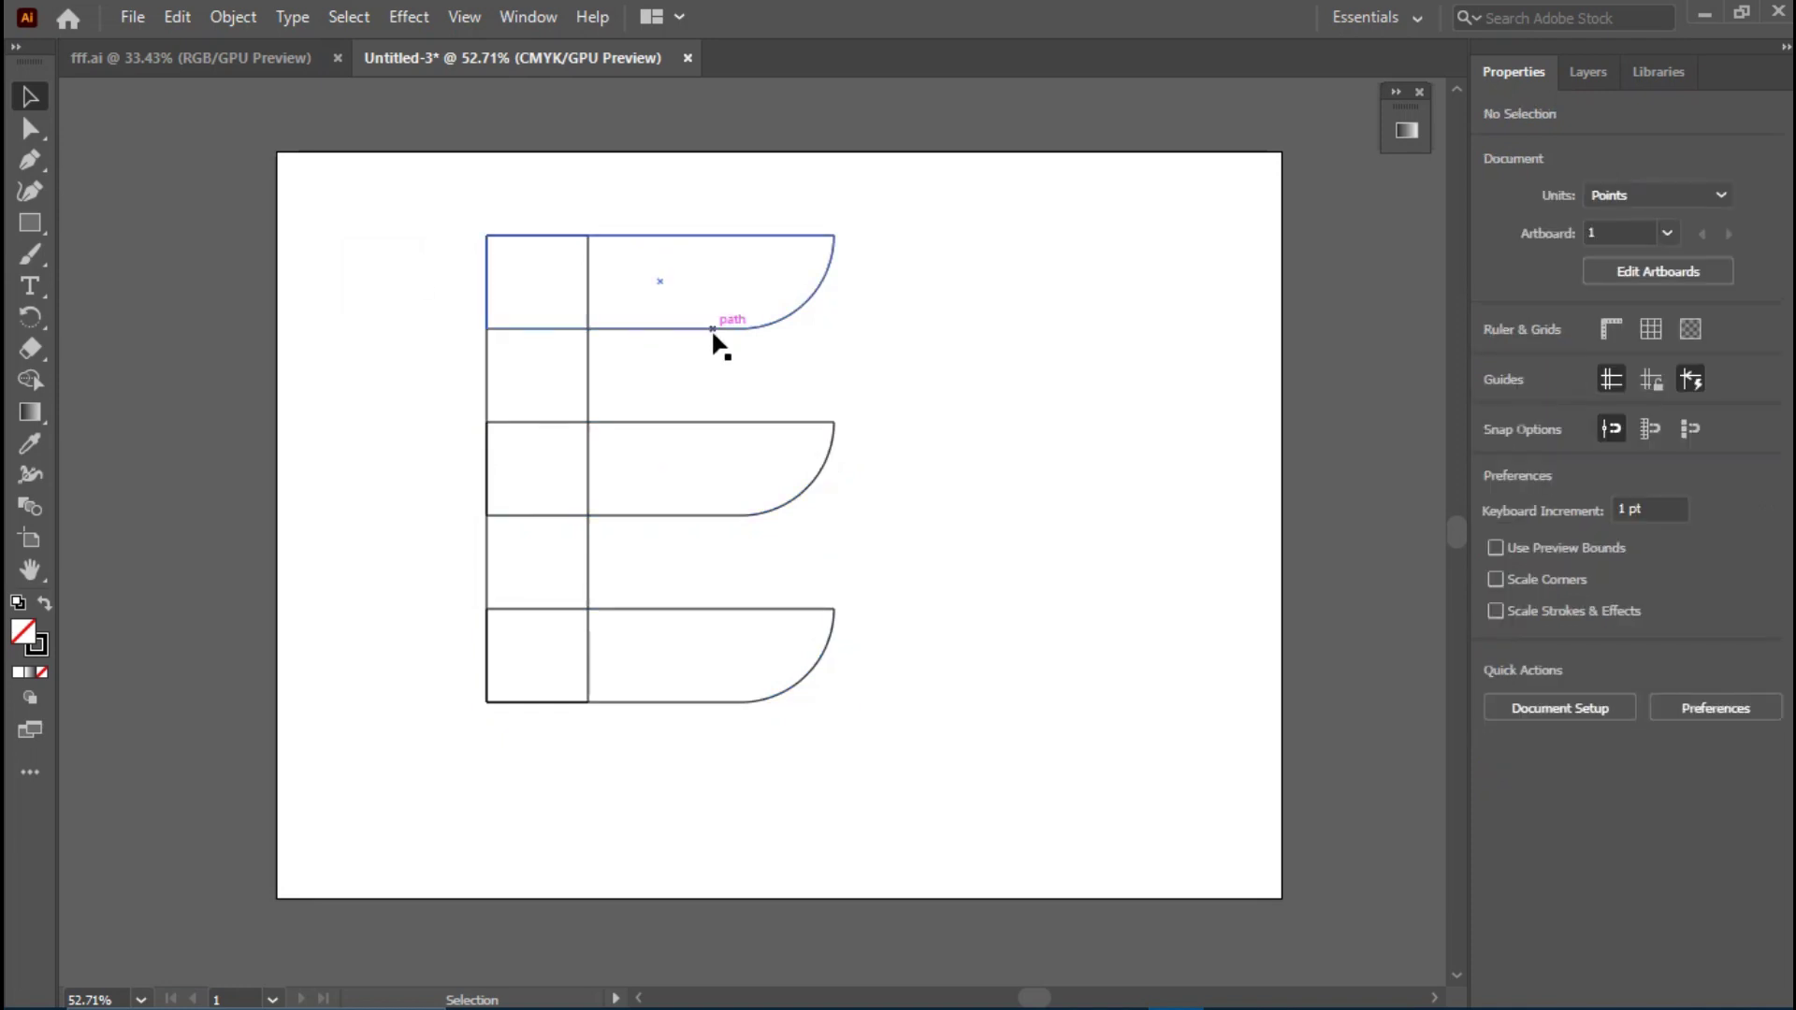
{"action": "left_click_drag", "start_coordinate": [713, 331], "coordinate": [716, 426]}
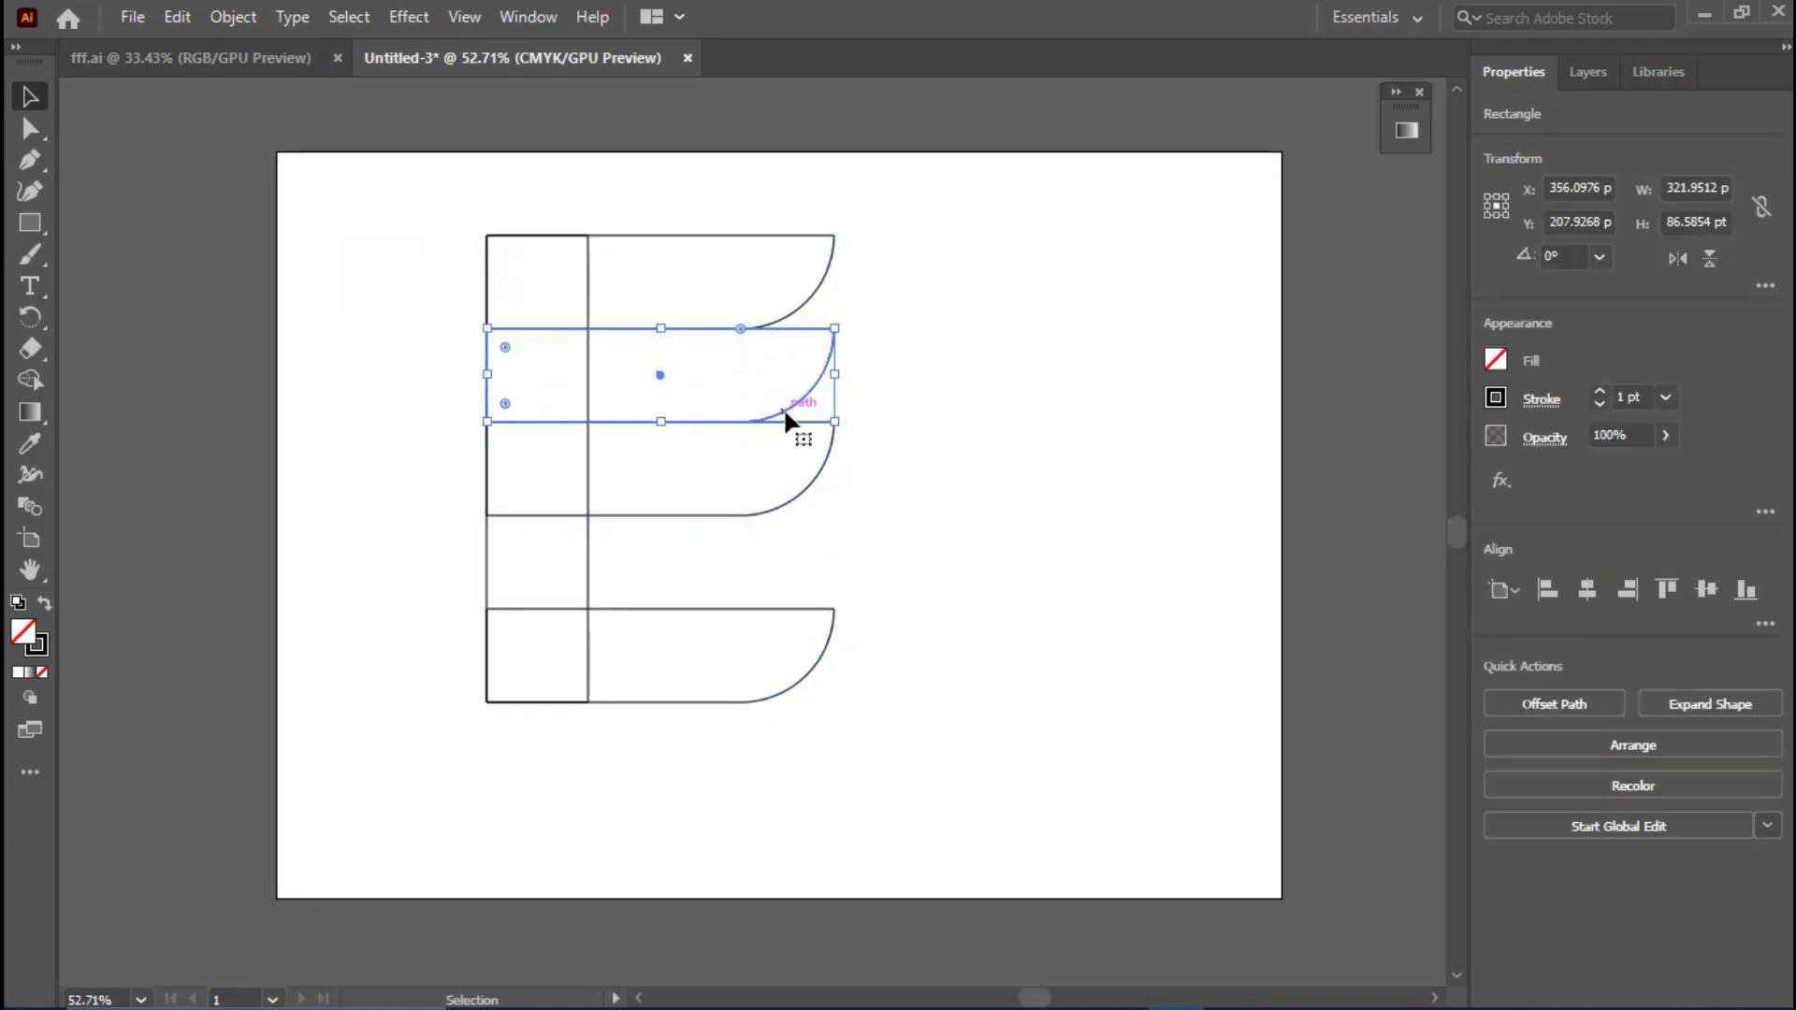
{"action": "left_click_drag", "start_coordinate": [783, 409], "coordinate": [786, 784]}
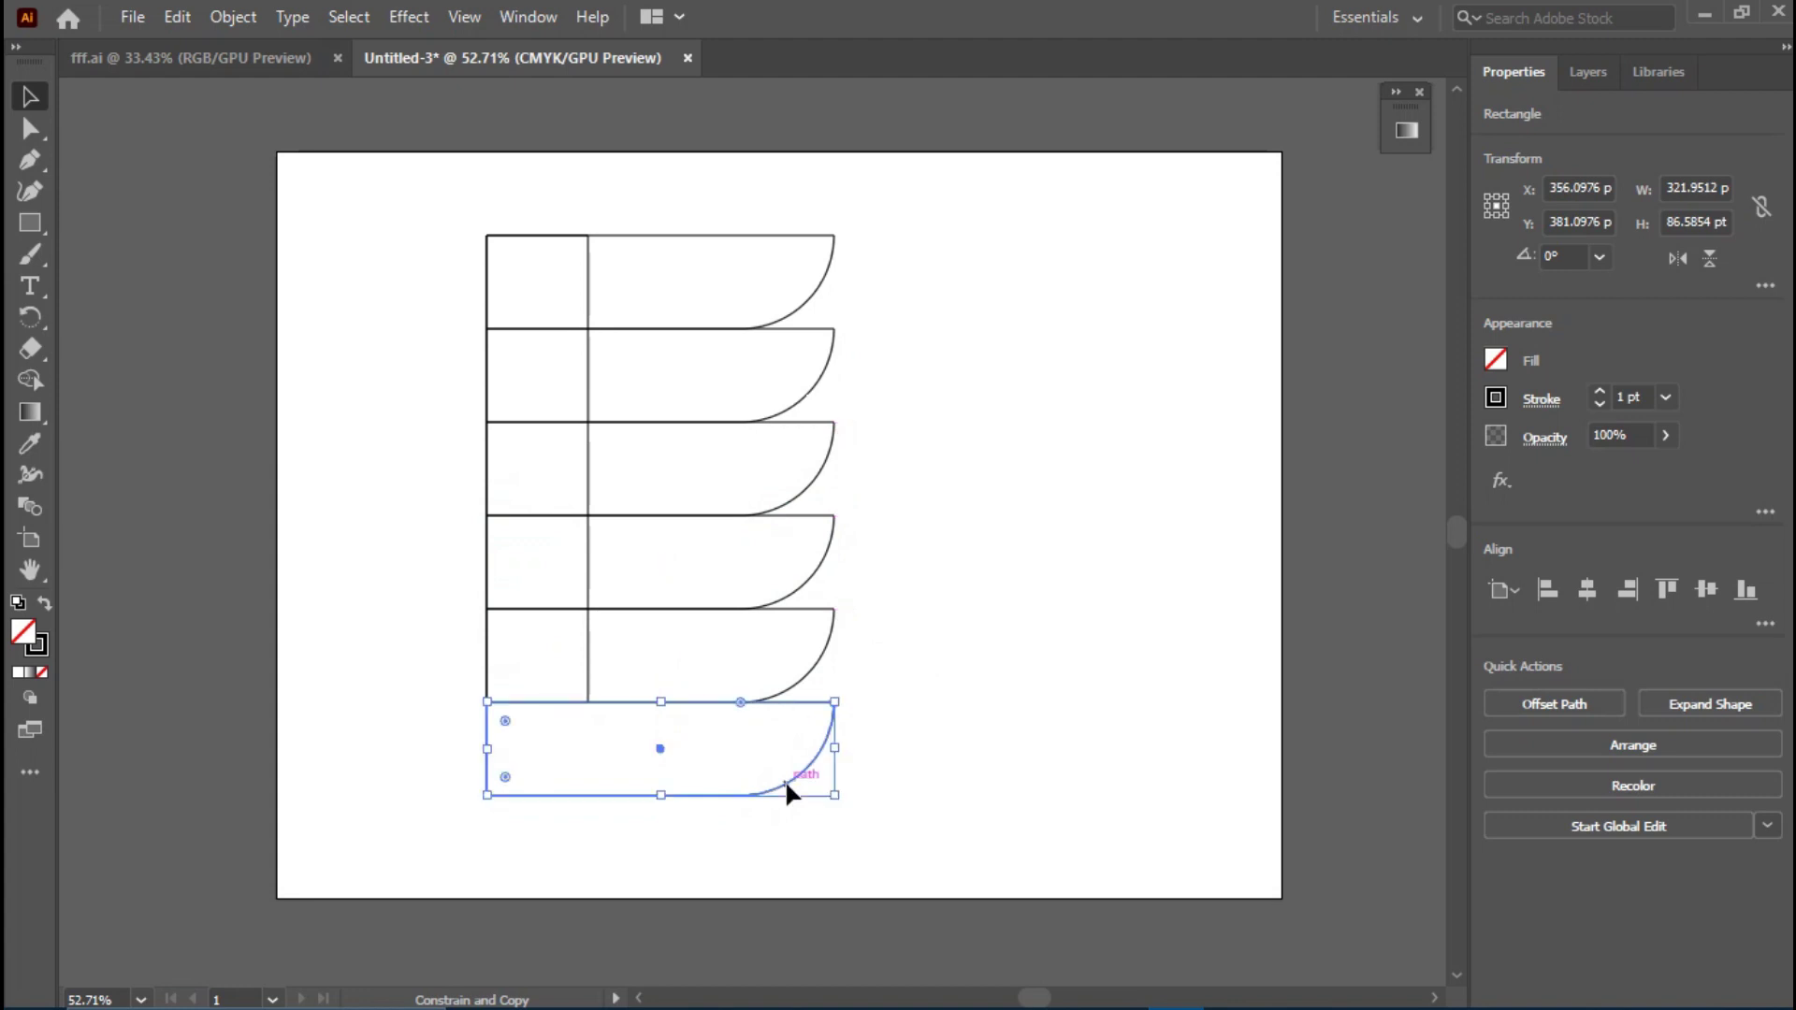
{"action": "left_click", "coordinate": [924, 747]}
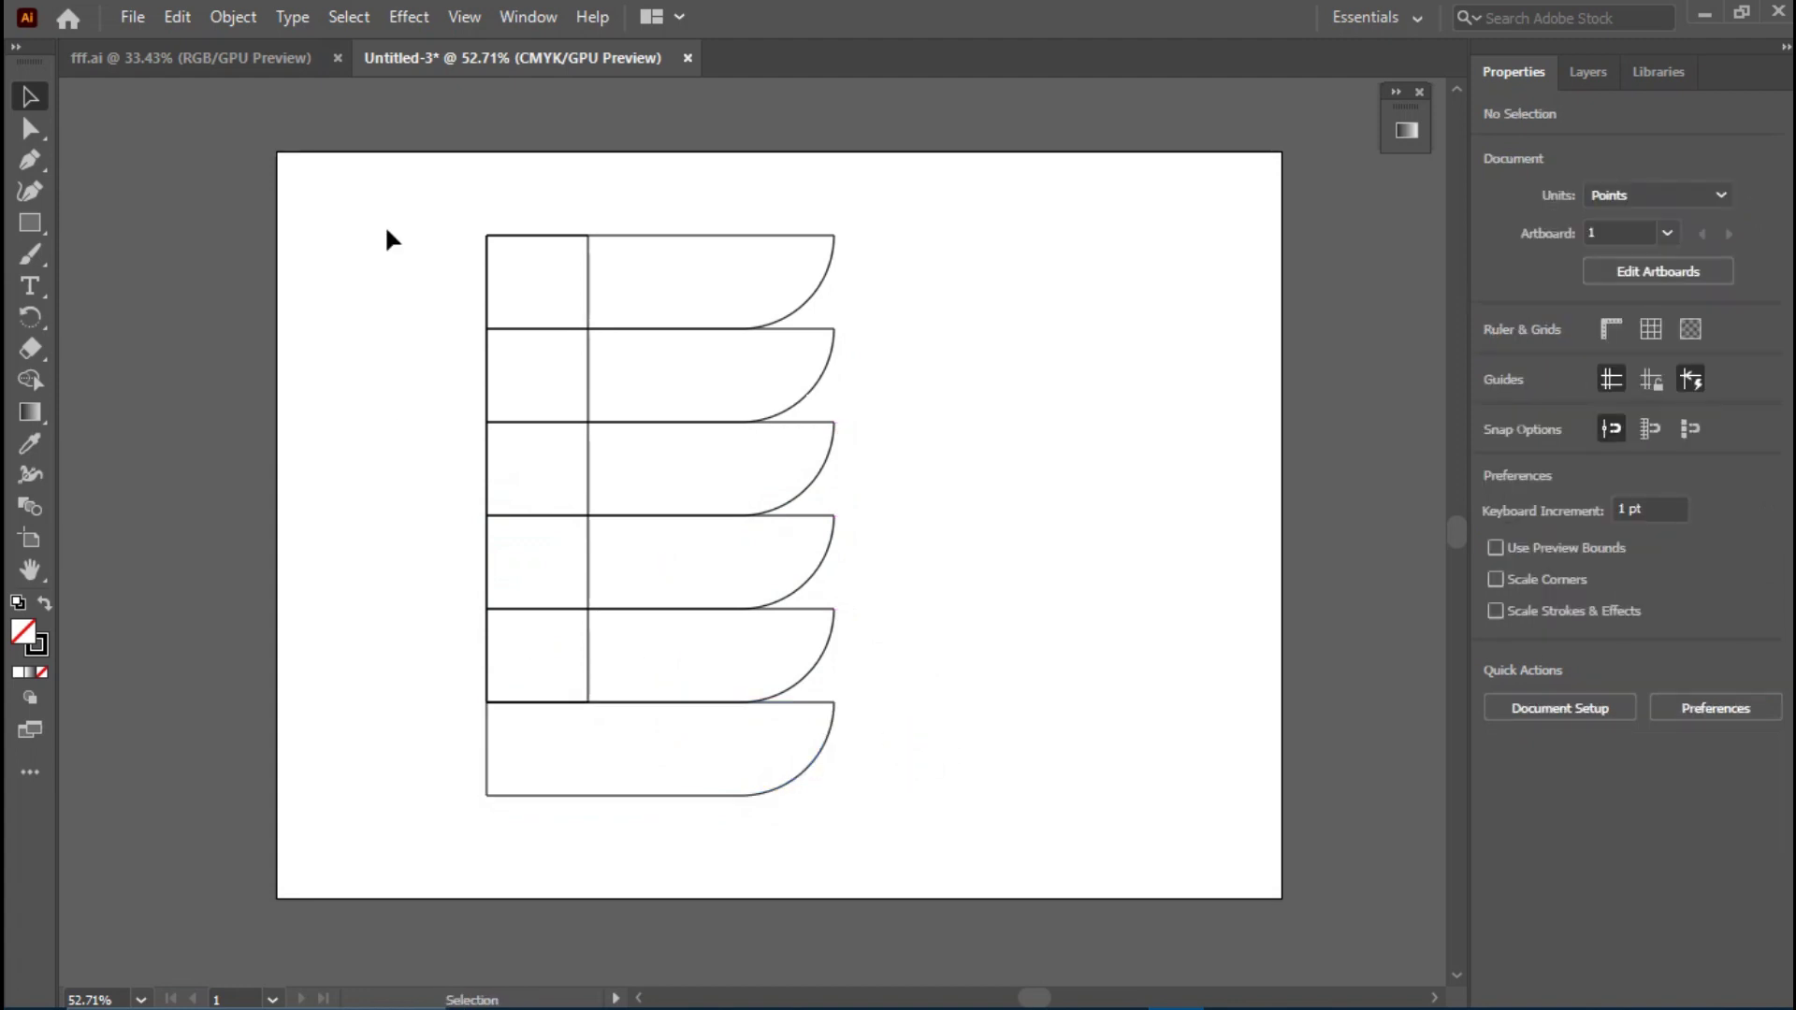
{"action": "left_click", "coordinate": [30, 128]}
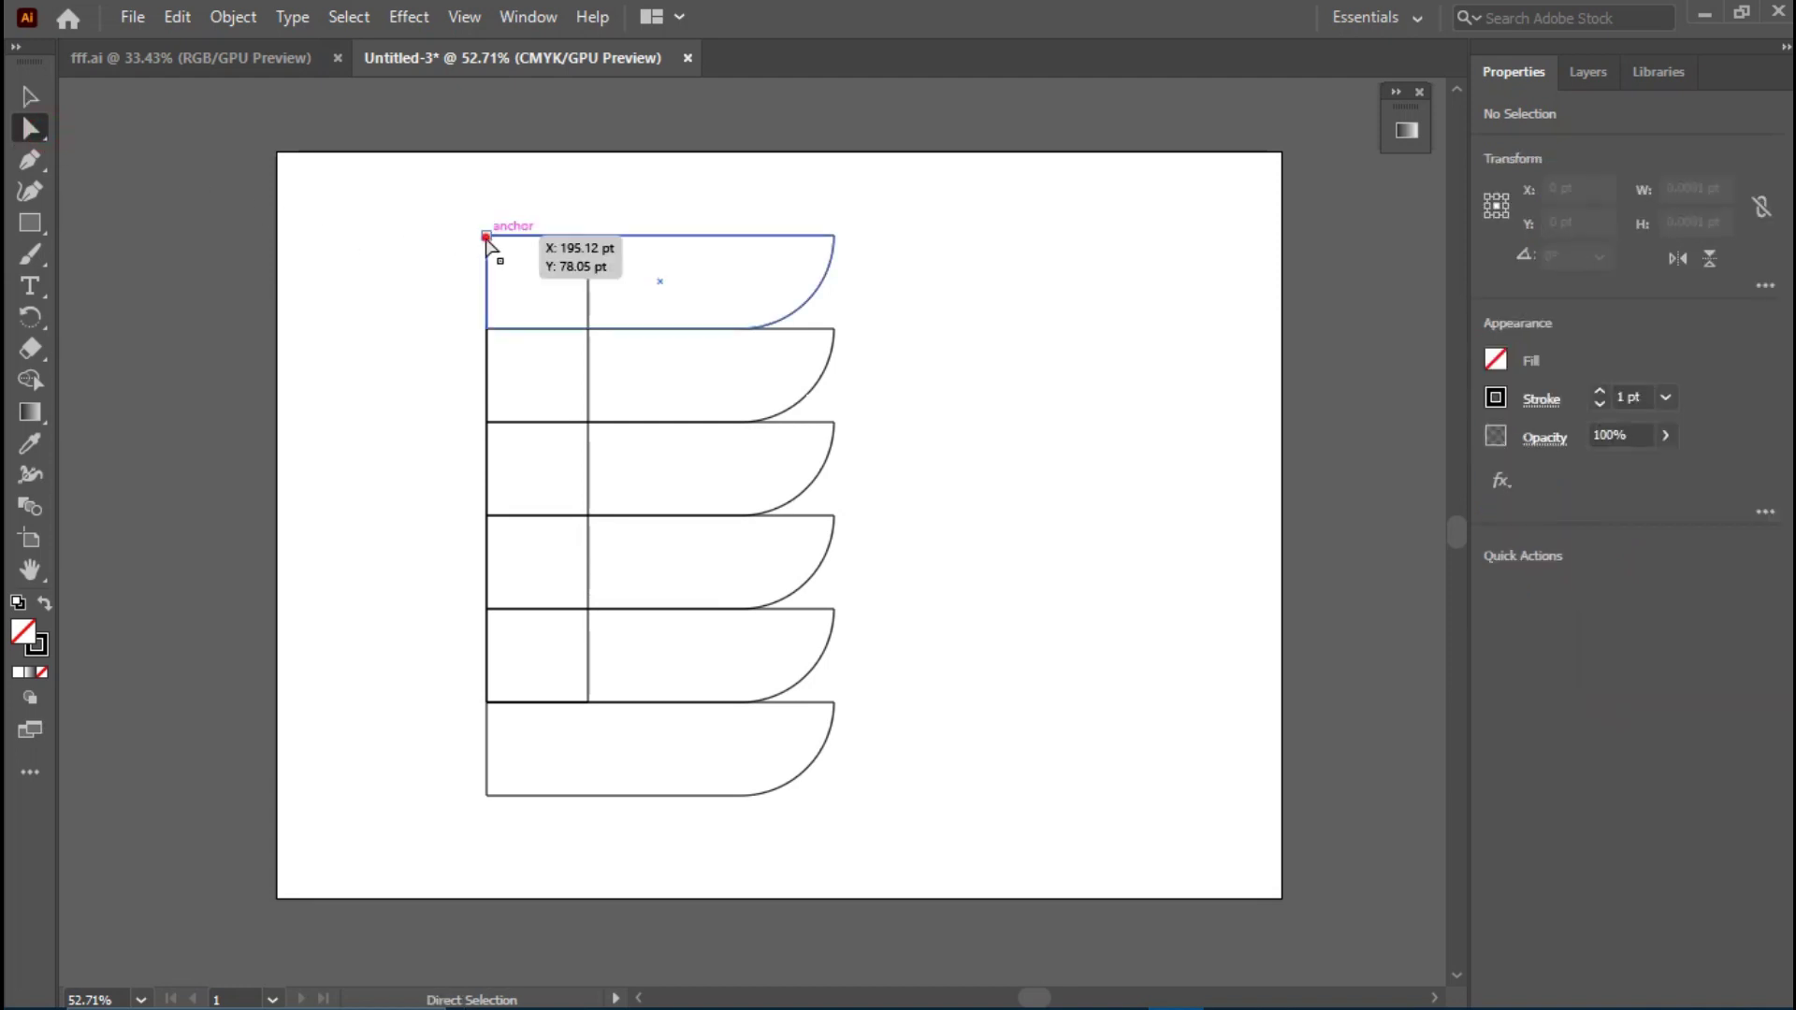
- Round the top-left corners of the first three bars with the live-corner widget
{"action": "left_click_drag", "start_coordinate": [475, 229], "coordinate": [642, 401]}
{"action": "left_click", "coordinate": [487, 379]}
{"action": "left_click", "coordinate": [486, 328]}
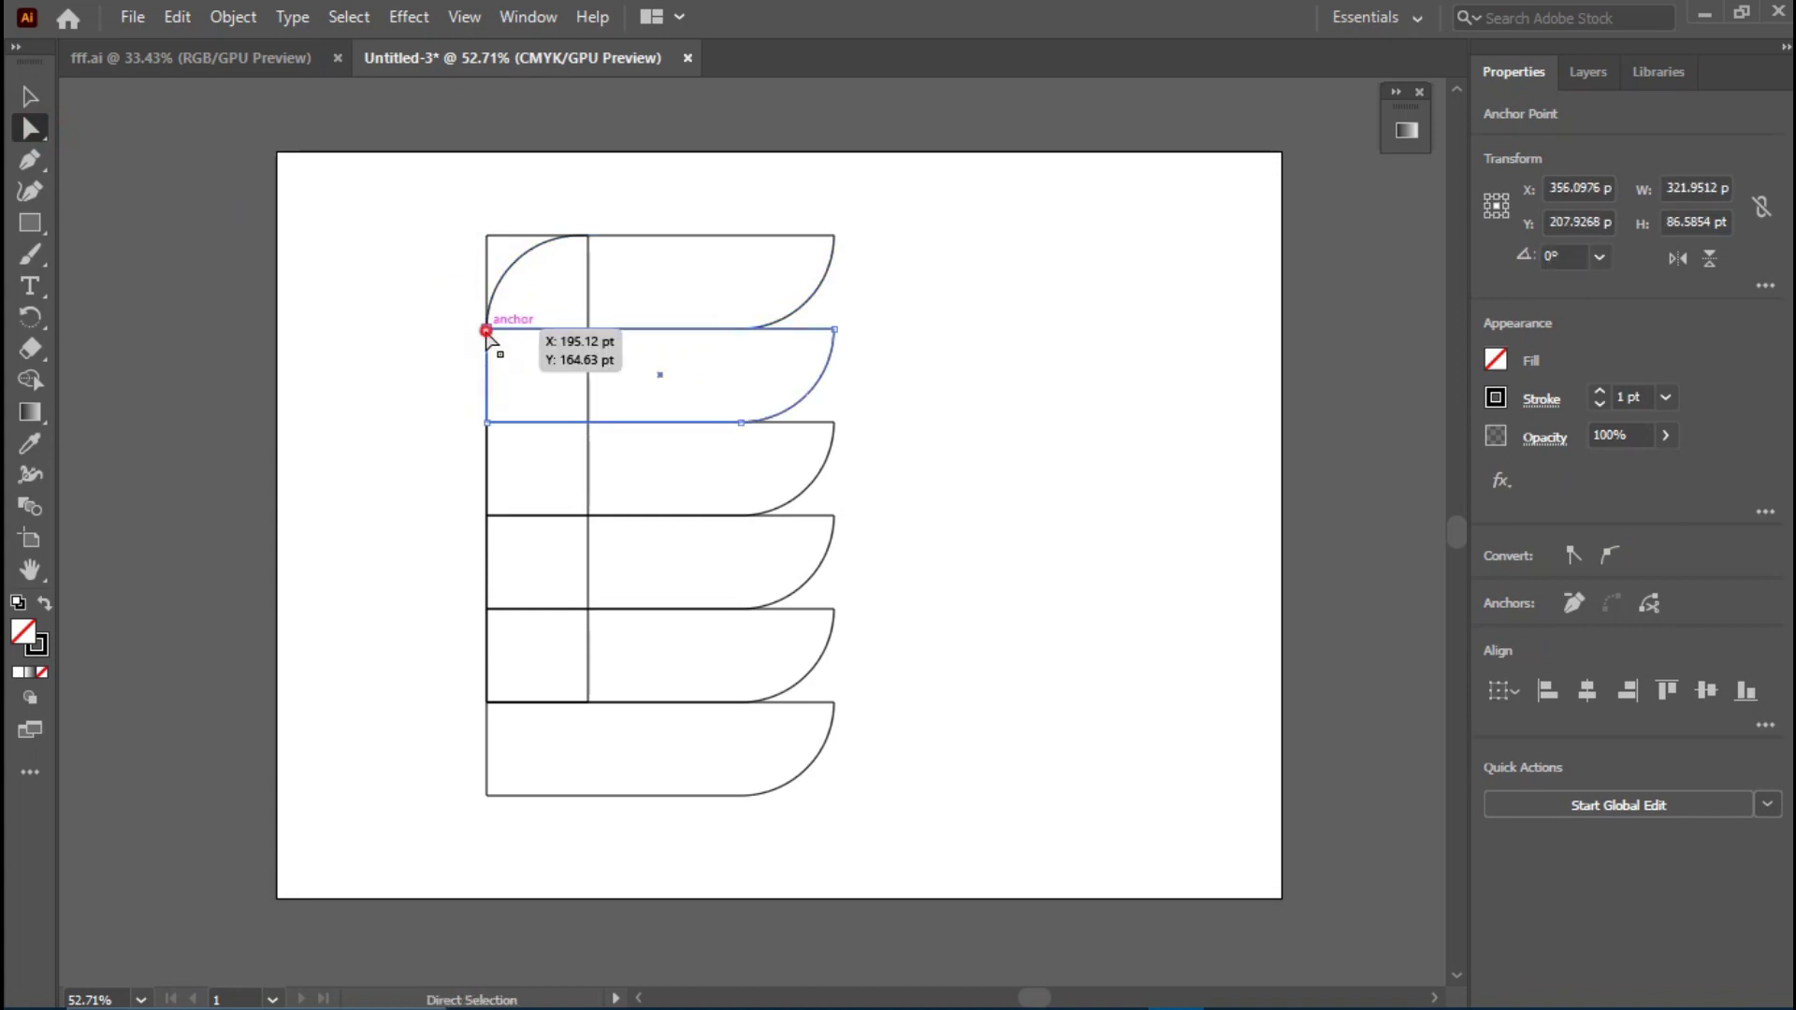
{"action": "left_click_drag", "start_coordinate": [510, 356], "coordinate": [609, 471]}
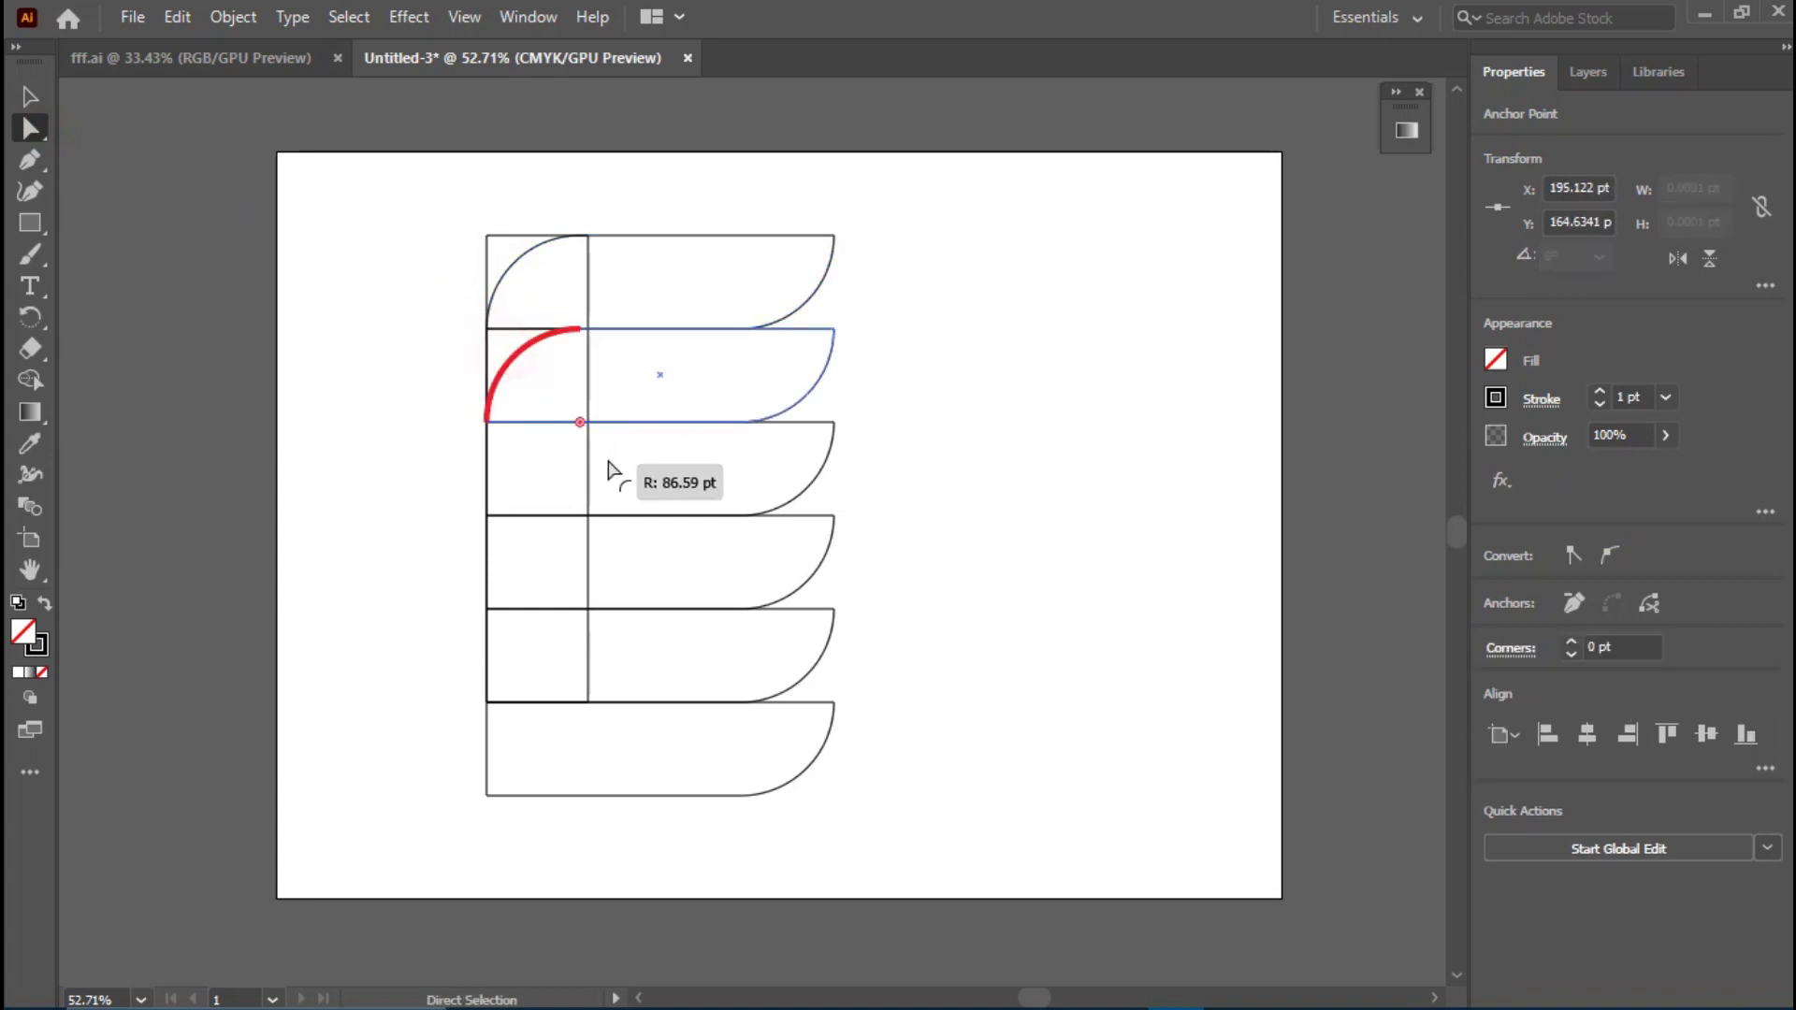
{"action": "left_click", "coordinate": [487, 468]}
{"action": "left_click", "coordinate": [486, 423]}
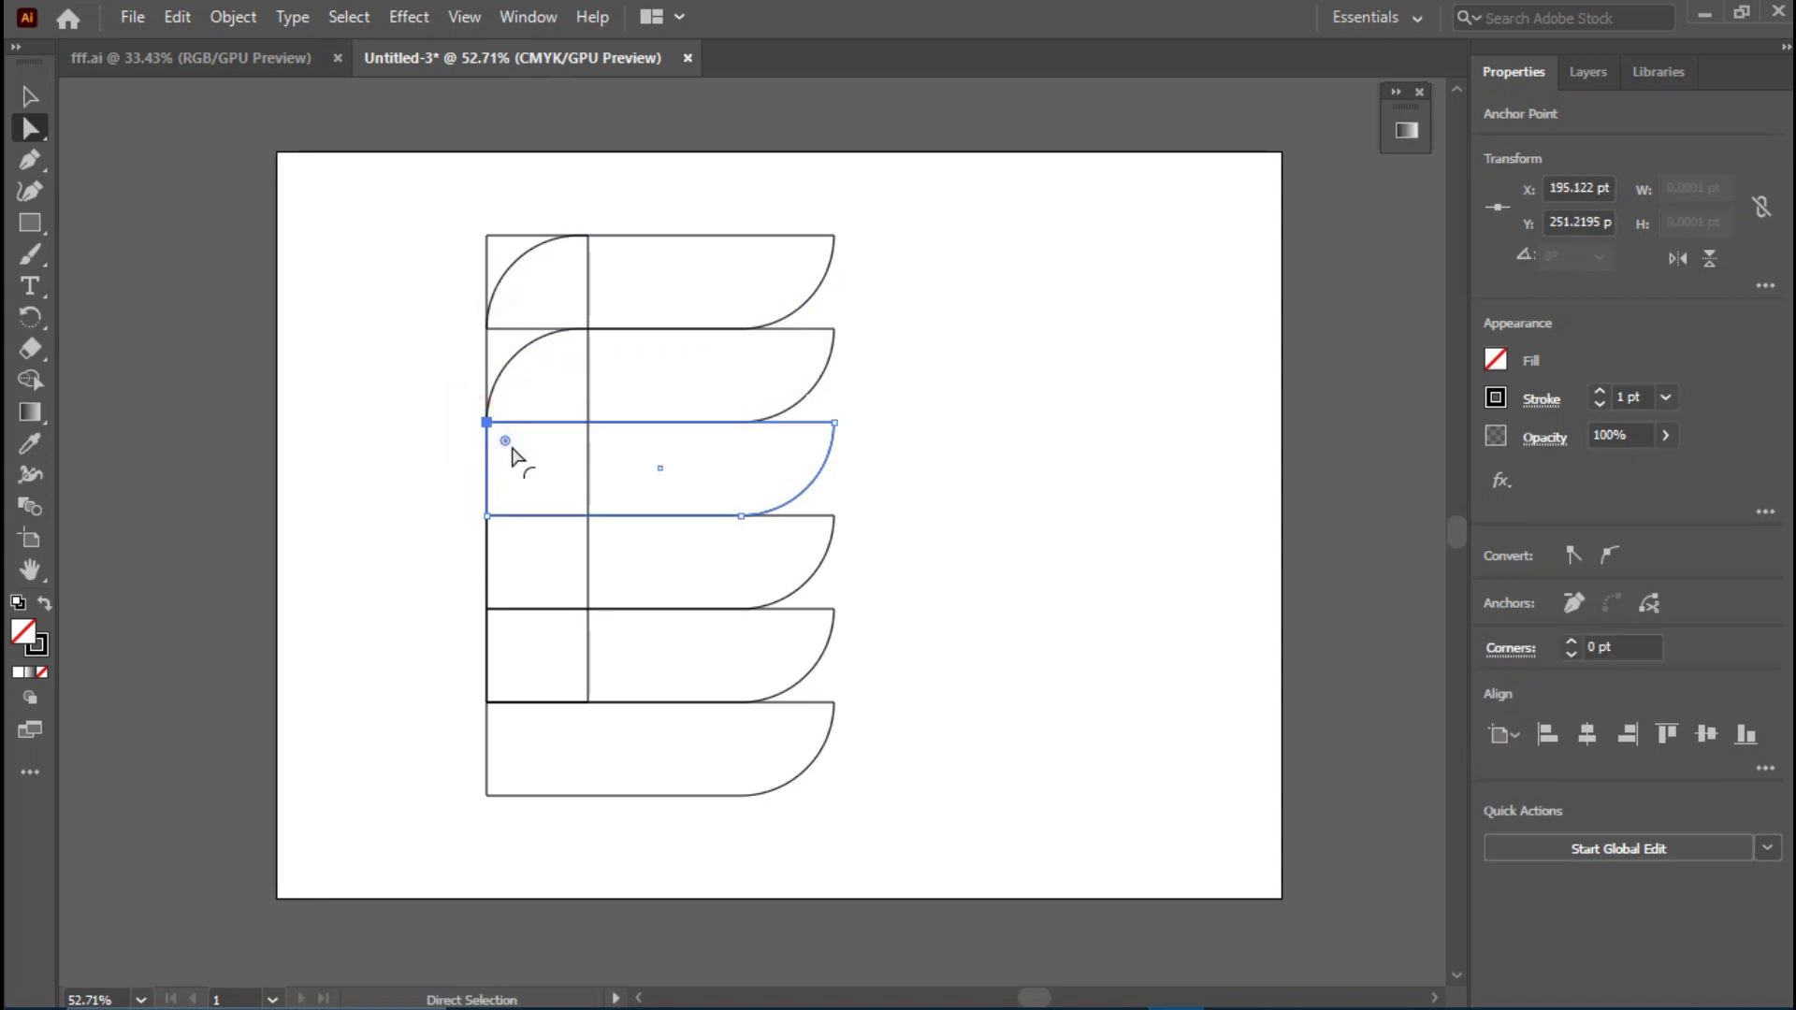
{"action": "left_click_drag", "start_coordinate": [511, 454], "coordinate": [610, 549]}
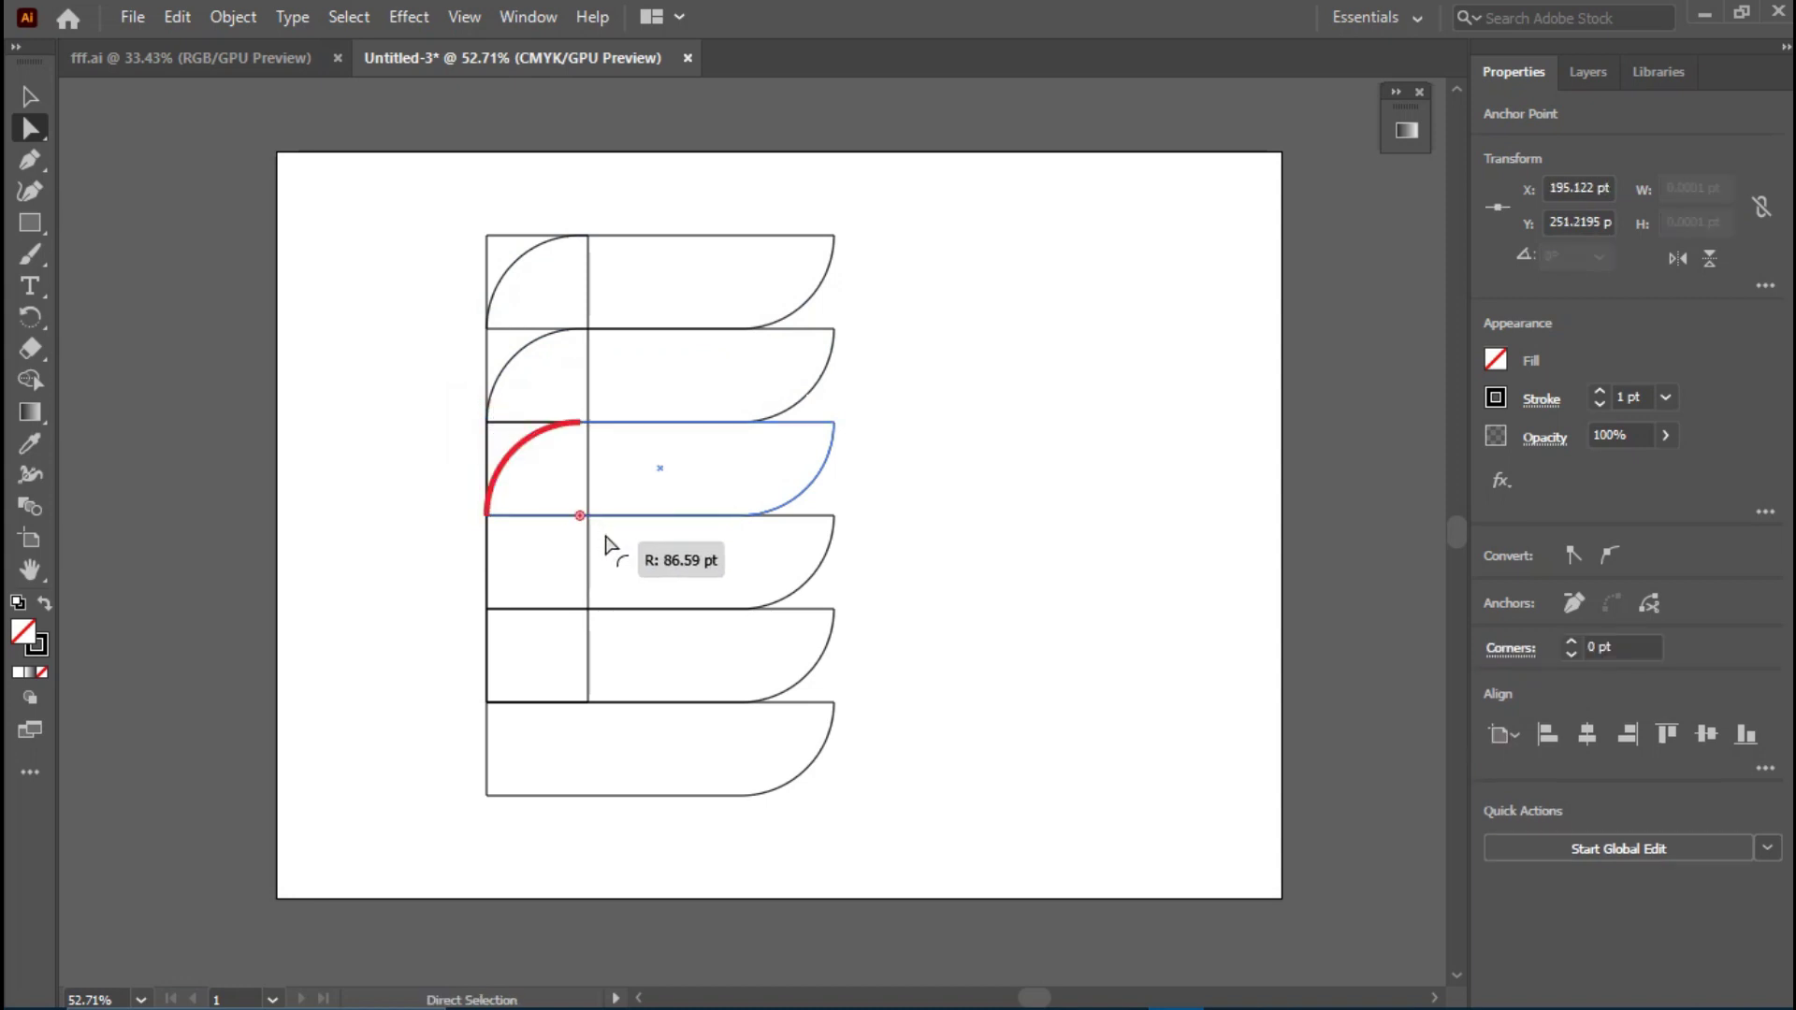
- Round the top-left corners of the fourth, fifth and sixth bars
{"action": "left_click", "coordinate": [486, 561]}
{"action": "left_click", "coordinate": [486, 517]}
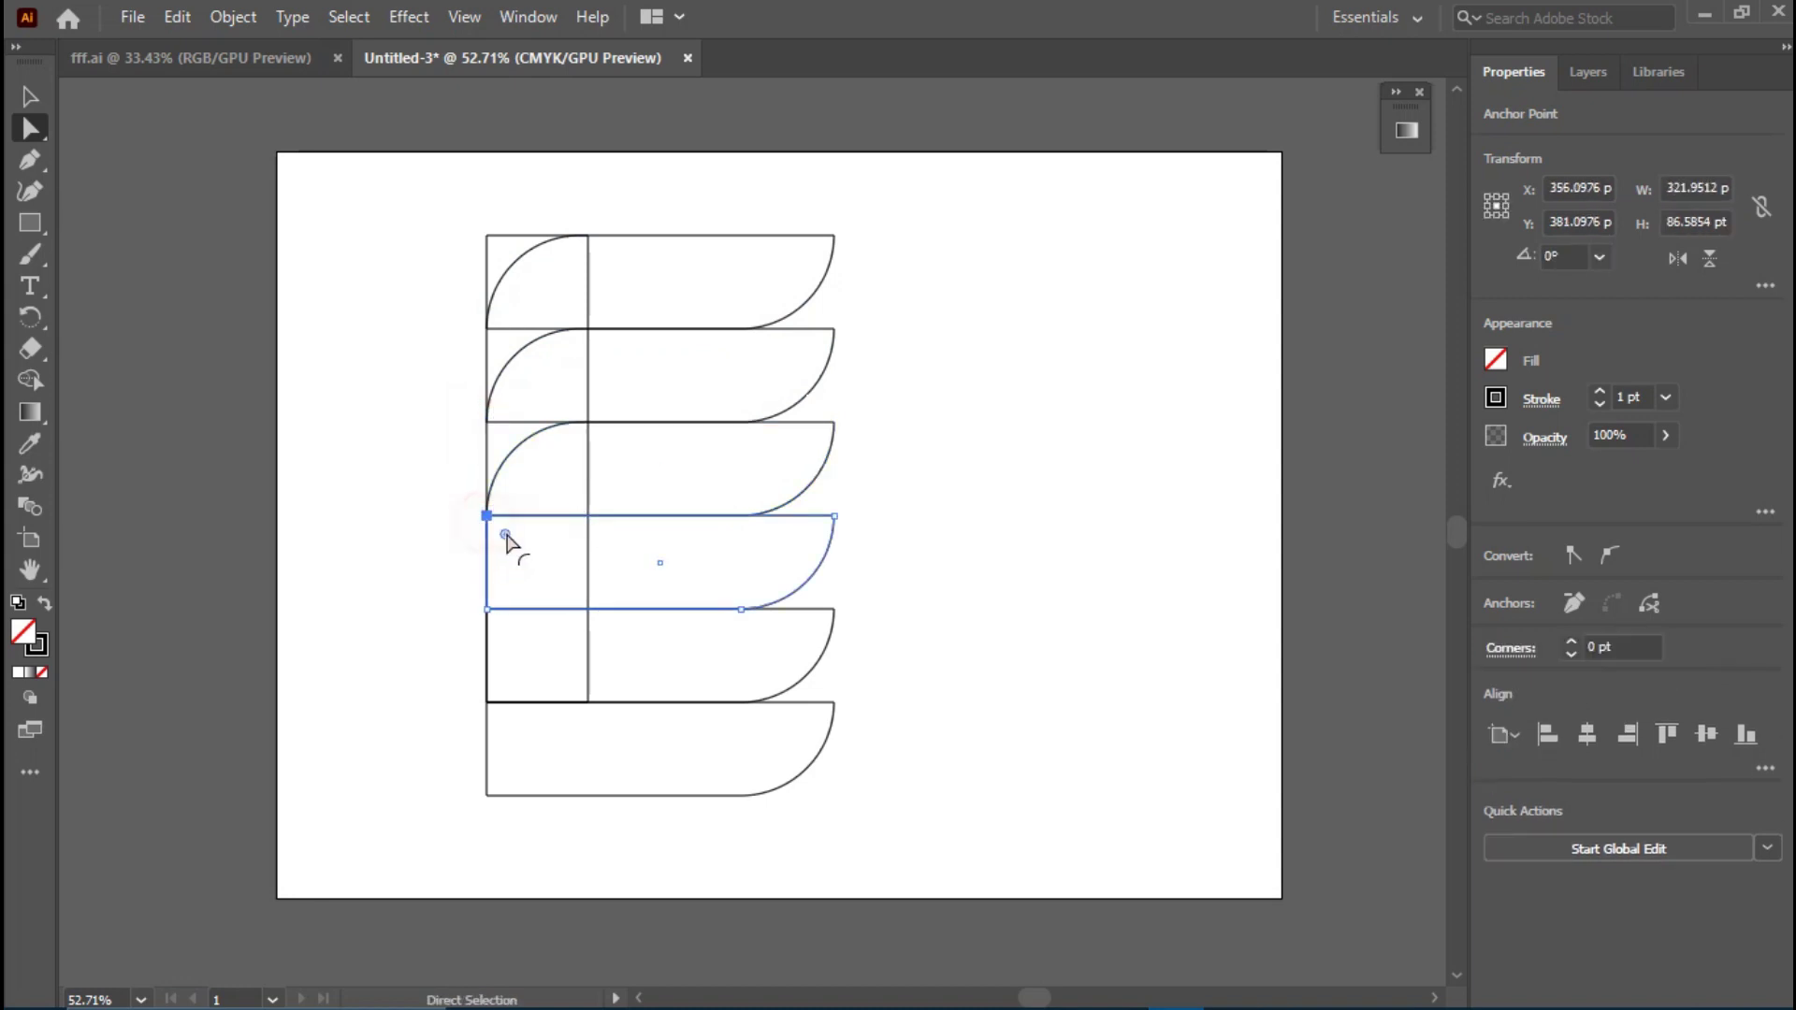
{"action": "left_click_drag", "start_coordinate": [497, 526], "coordinate": [630, 614]}
{"action": "left_click", "coordinate": [487, 655]}
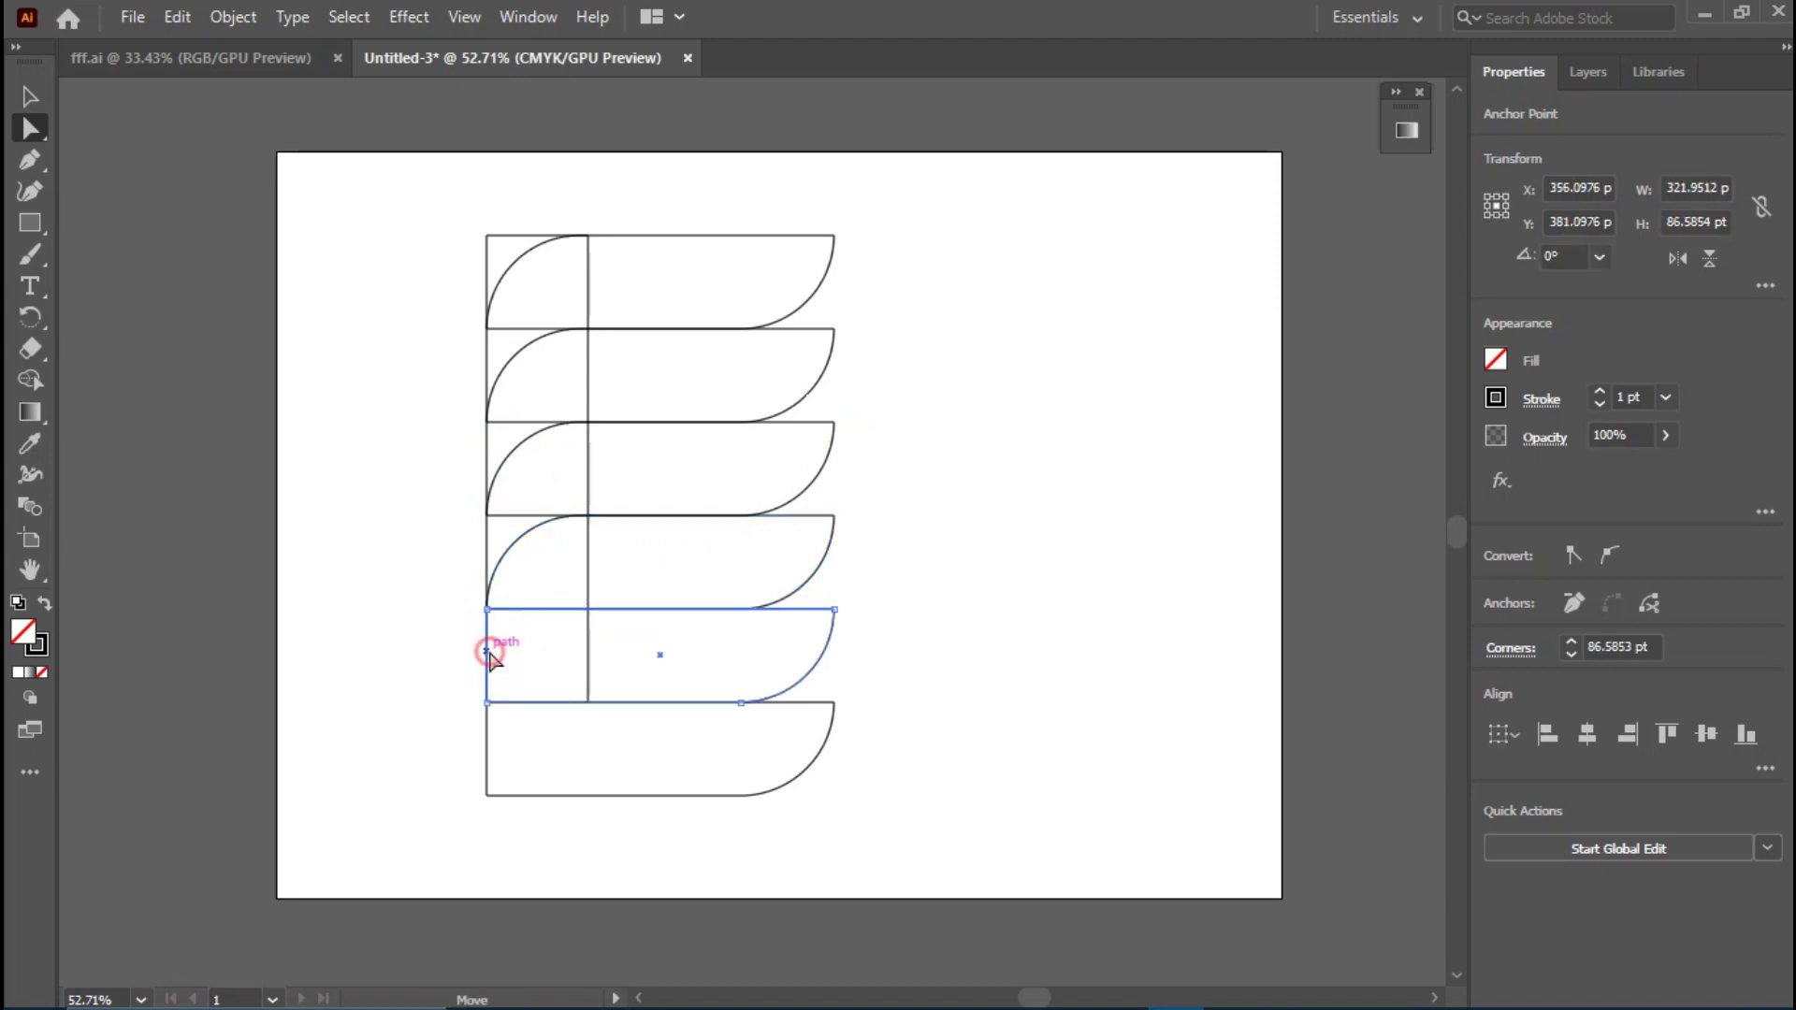
{"action": "left_click", "coordinate": [486, 609]}
{"action": "left_click_drag", "start_coordinate": [505, 631], "coordinate": [621, 705]}
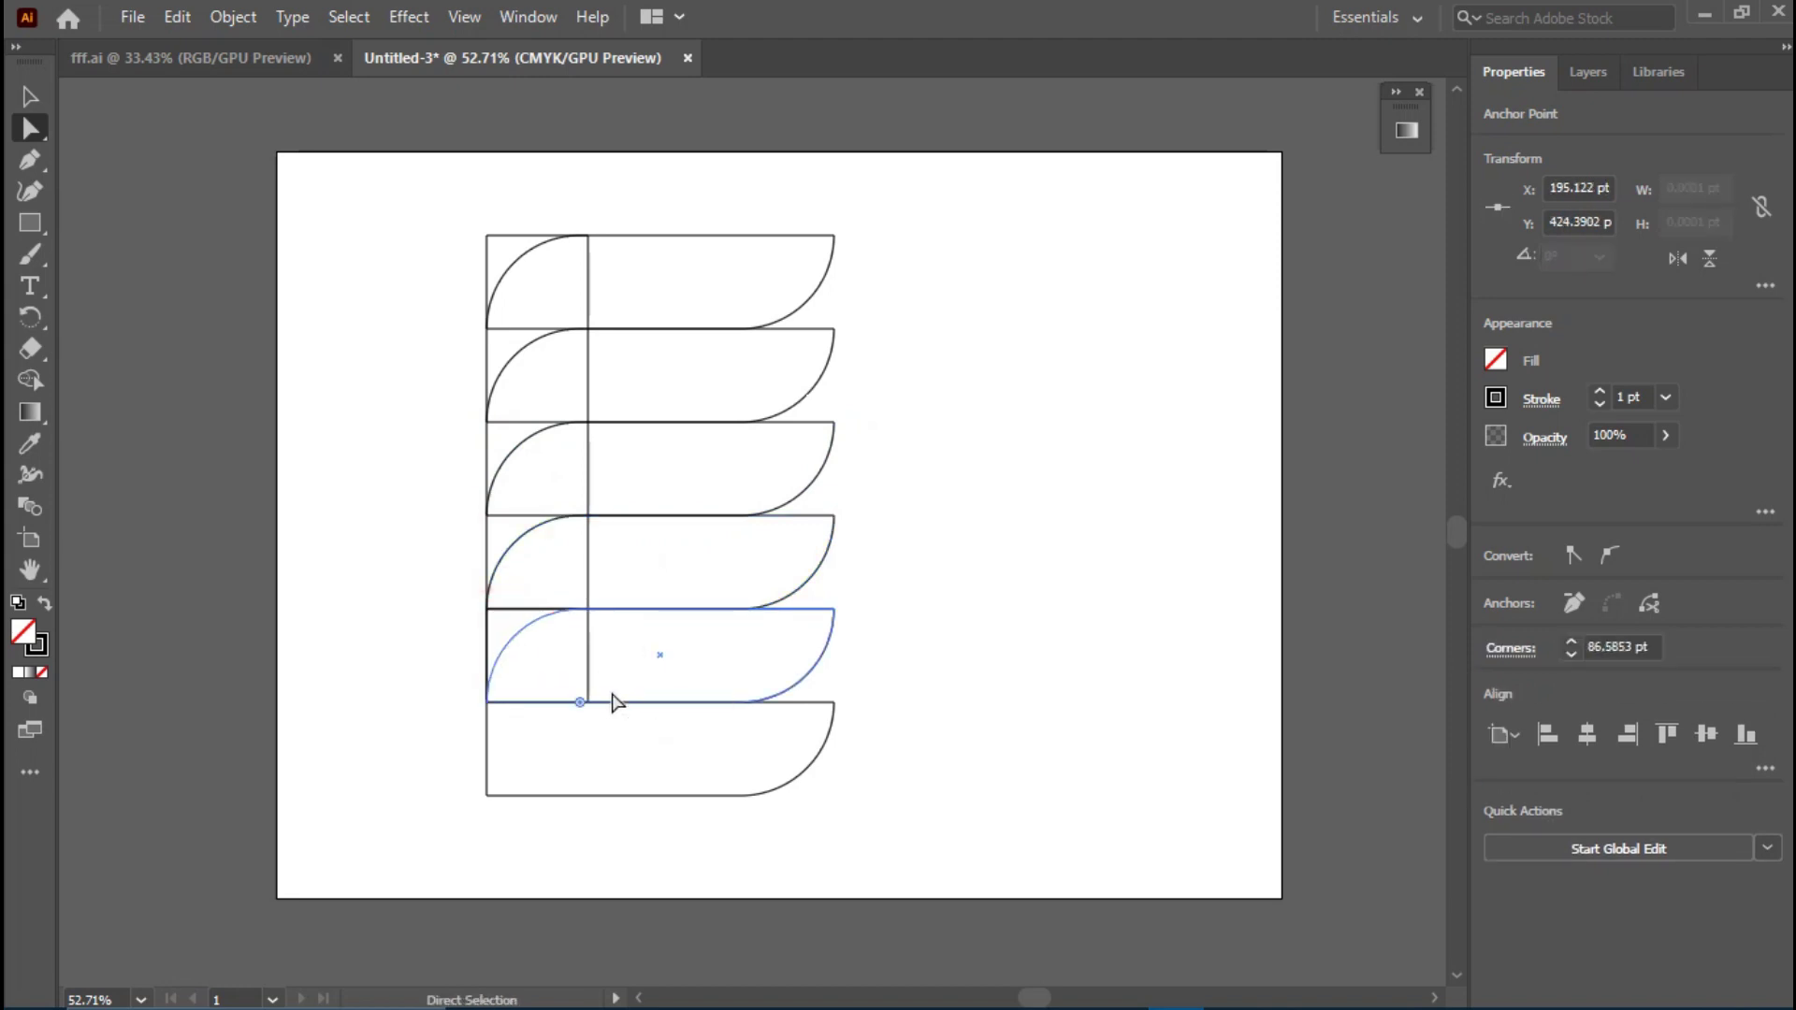
{"action": "left_click", "coordinate": [496, 753]}
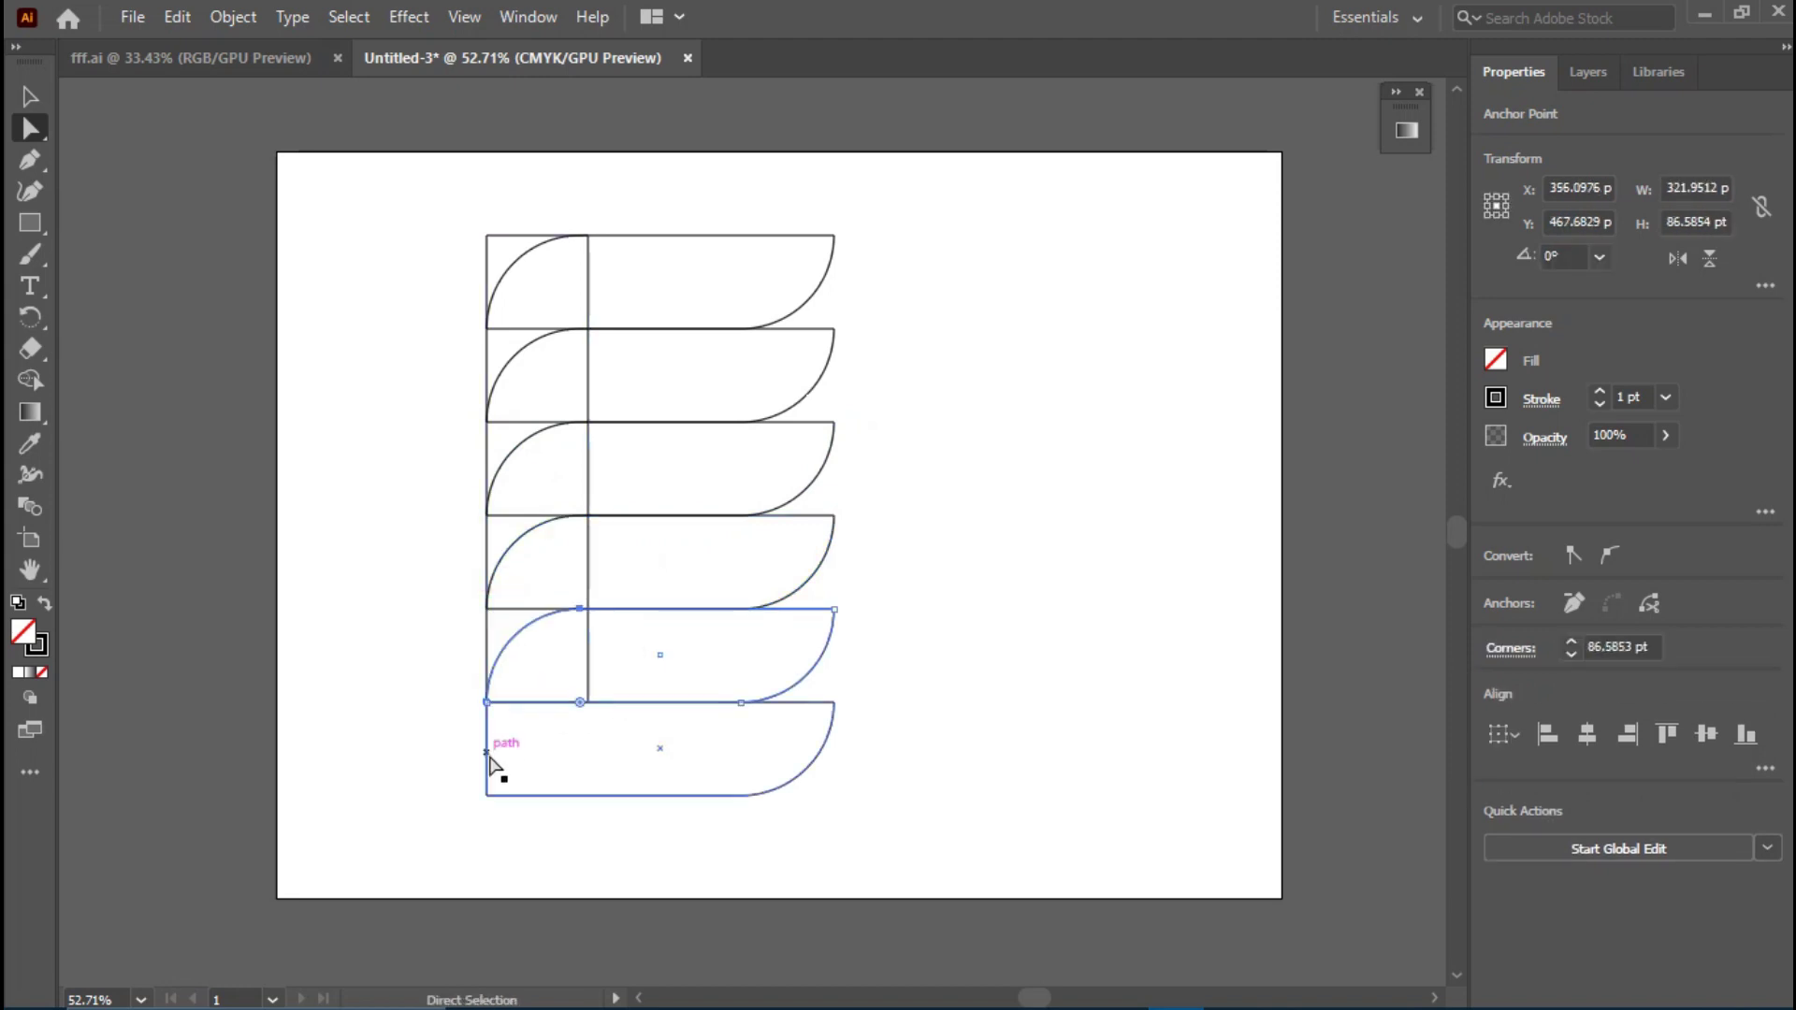
{"action": "left_click", "coordinate": [488, 702]}
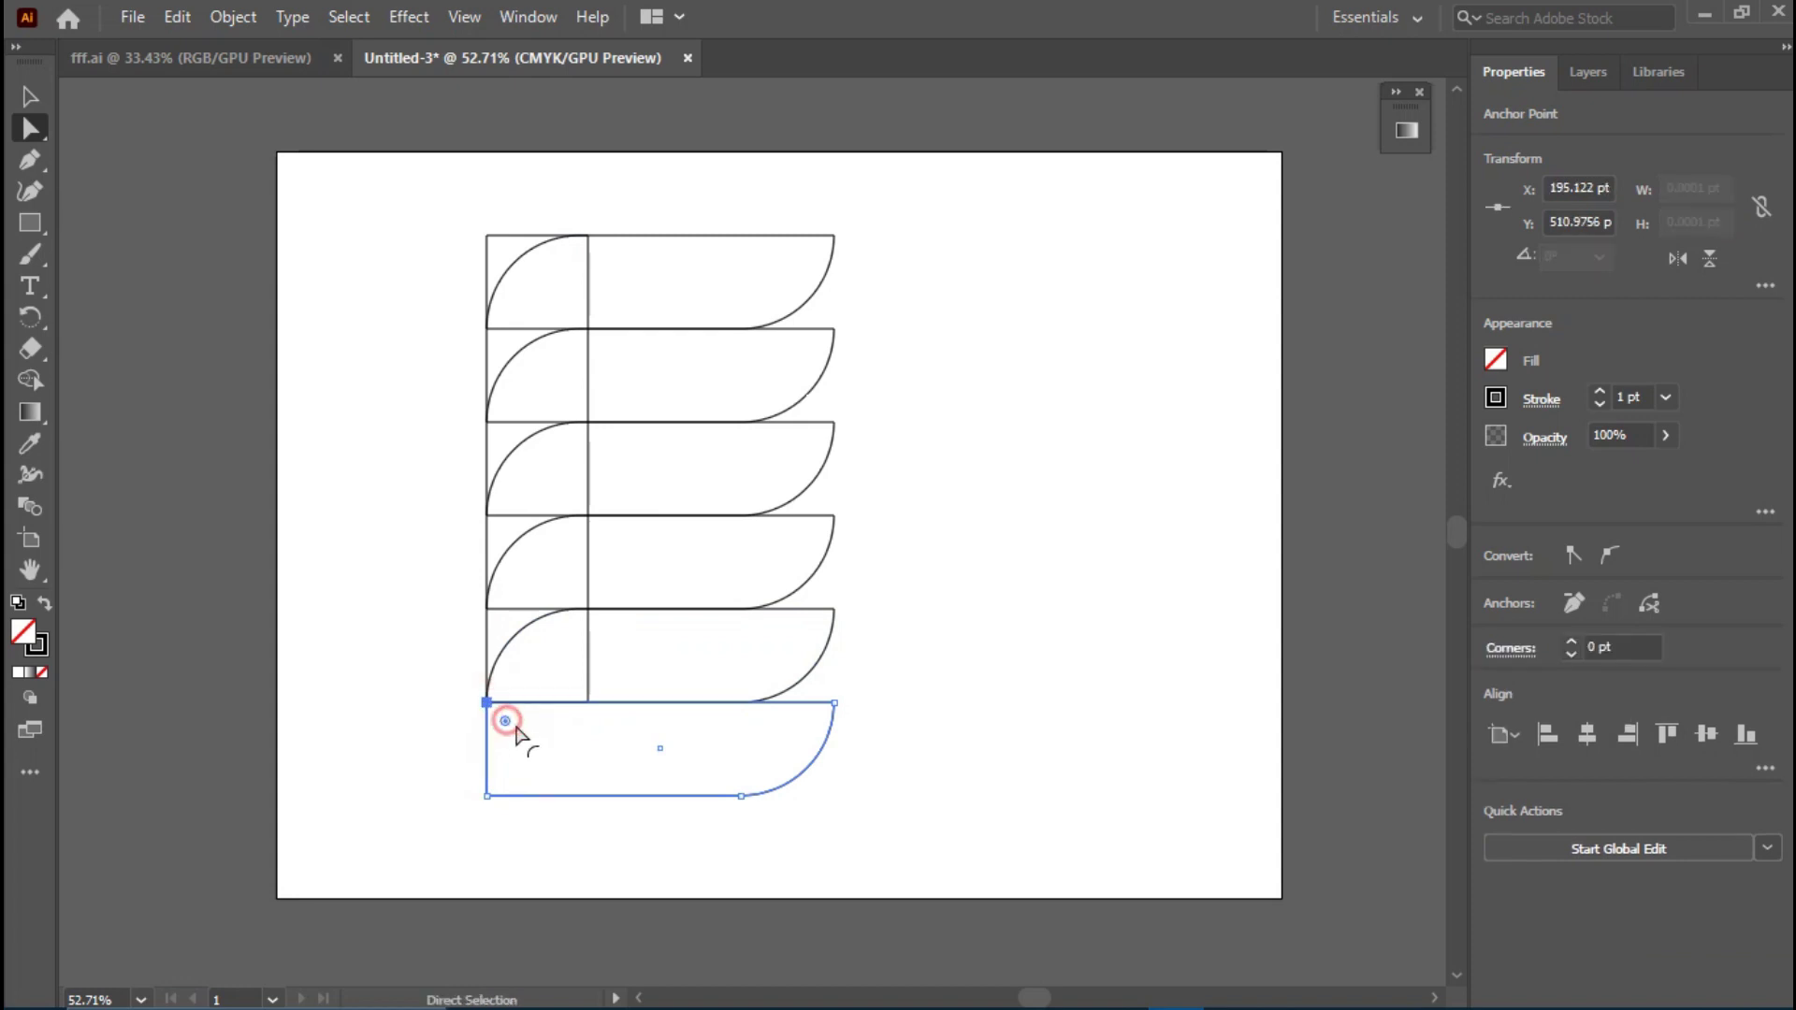
{"action": "left_click_drag", "start_coordinate": [506, 721], "coordinate": [628, 795]}
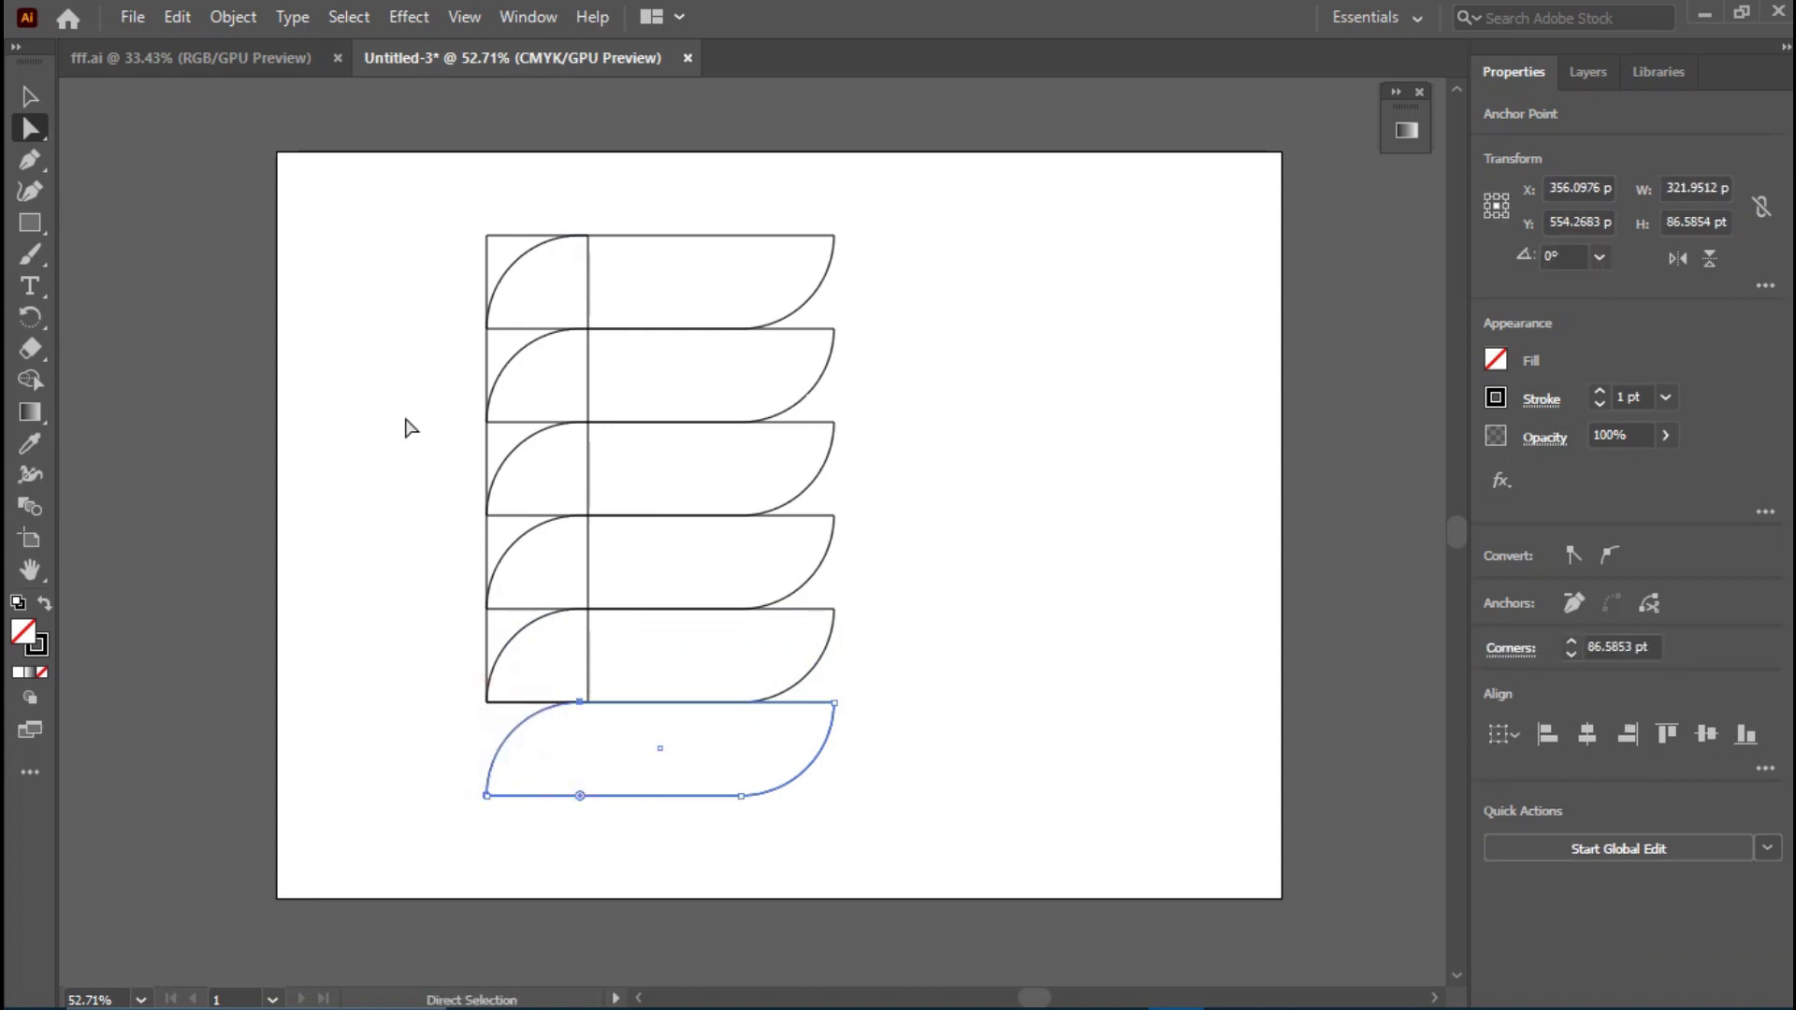
{"action": "left_click", "coordinate": [29, 96]}
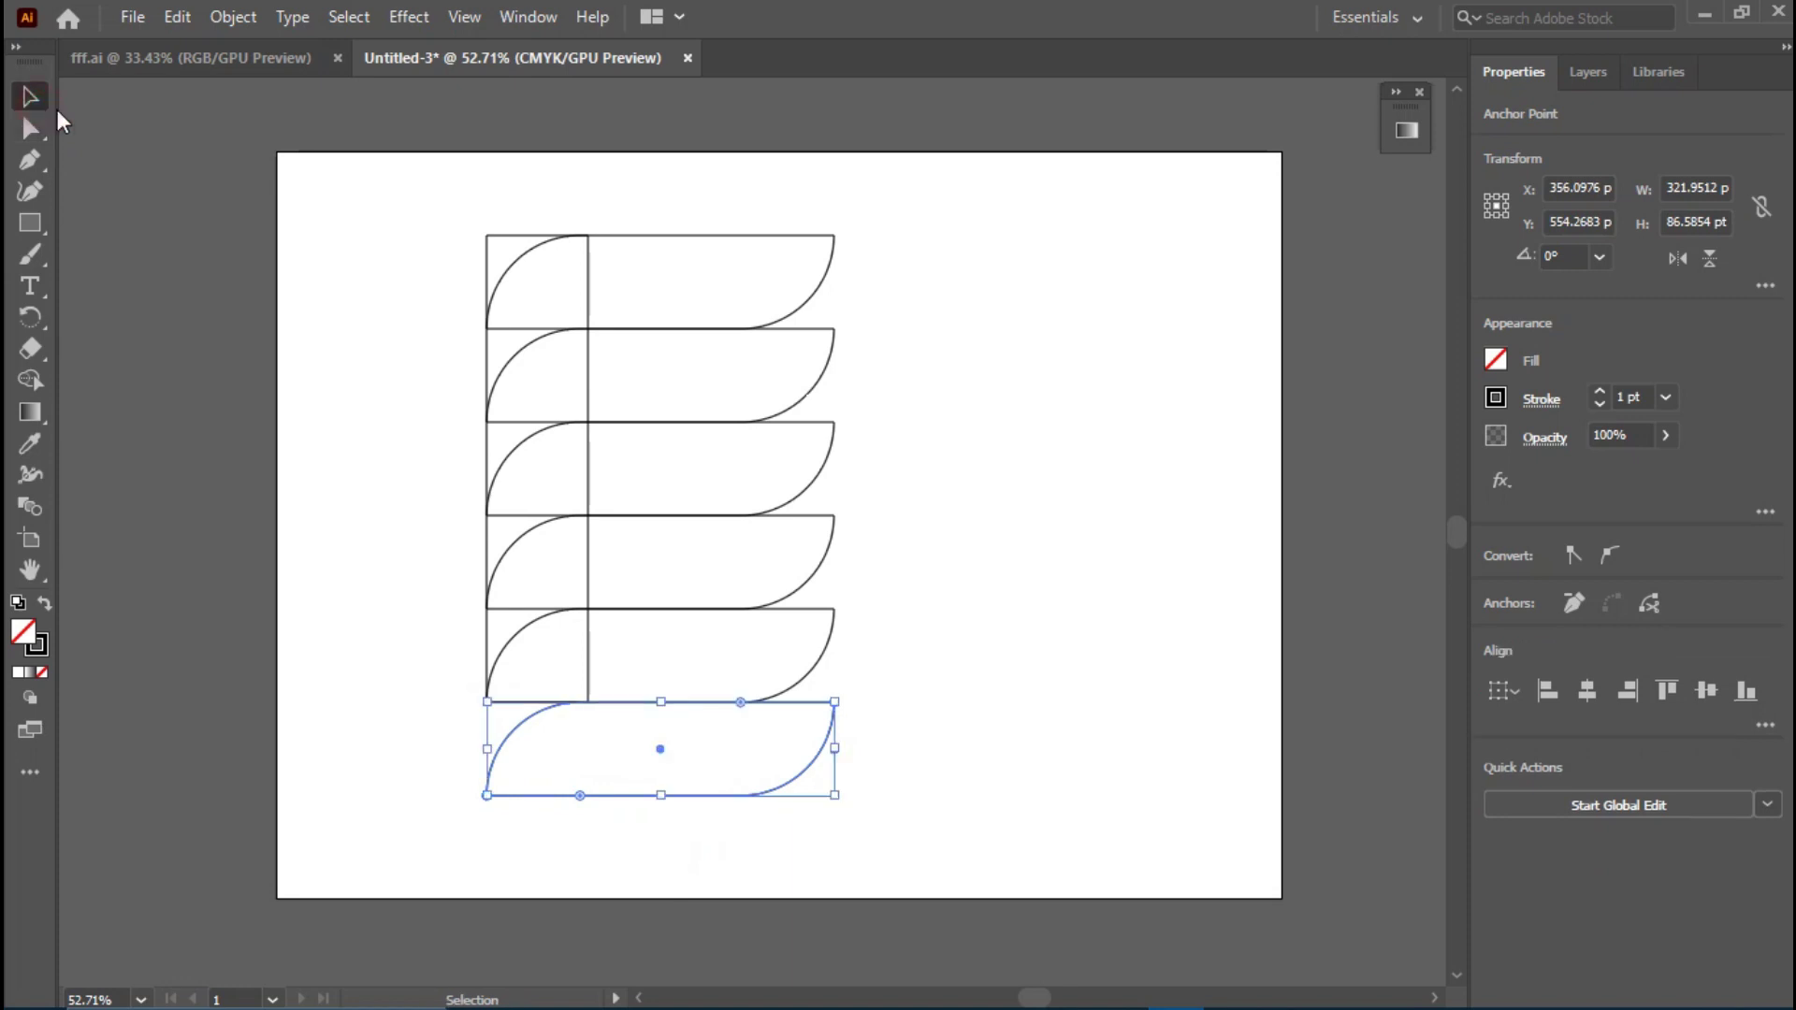
- Stretch the tall left rectangle to about 519.5 pt so it meets the sixth bar's bottom
{"action": "left_click", "coordinate": [276, 381]}
{"action": "left_click", "coordinate": [588, 666]}
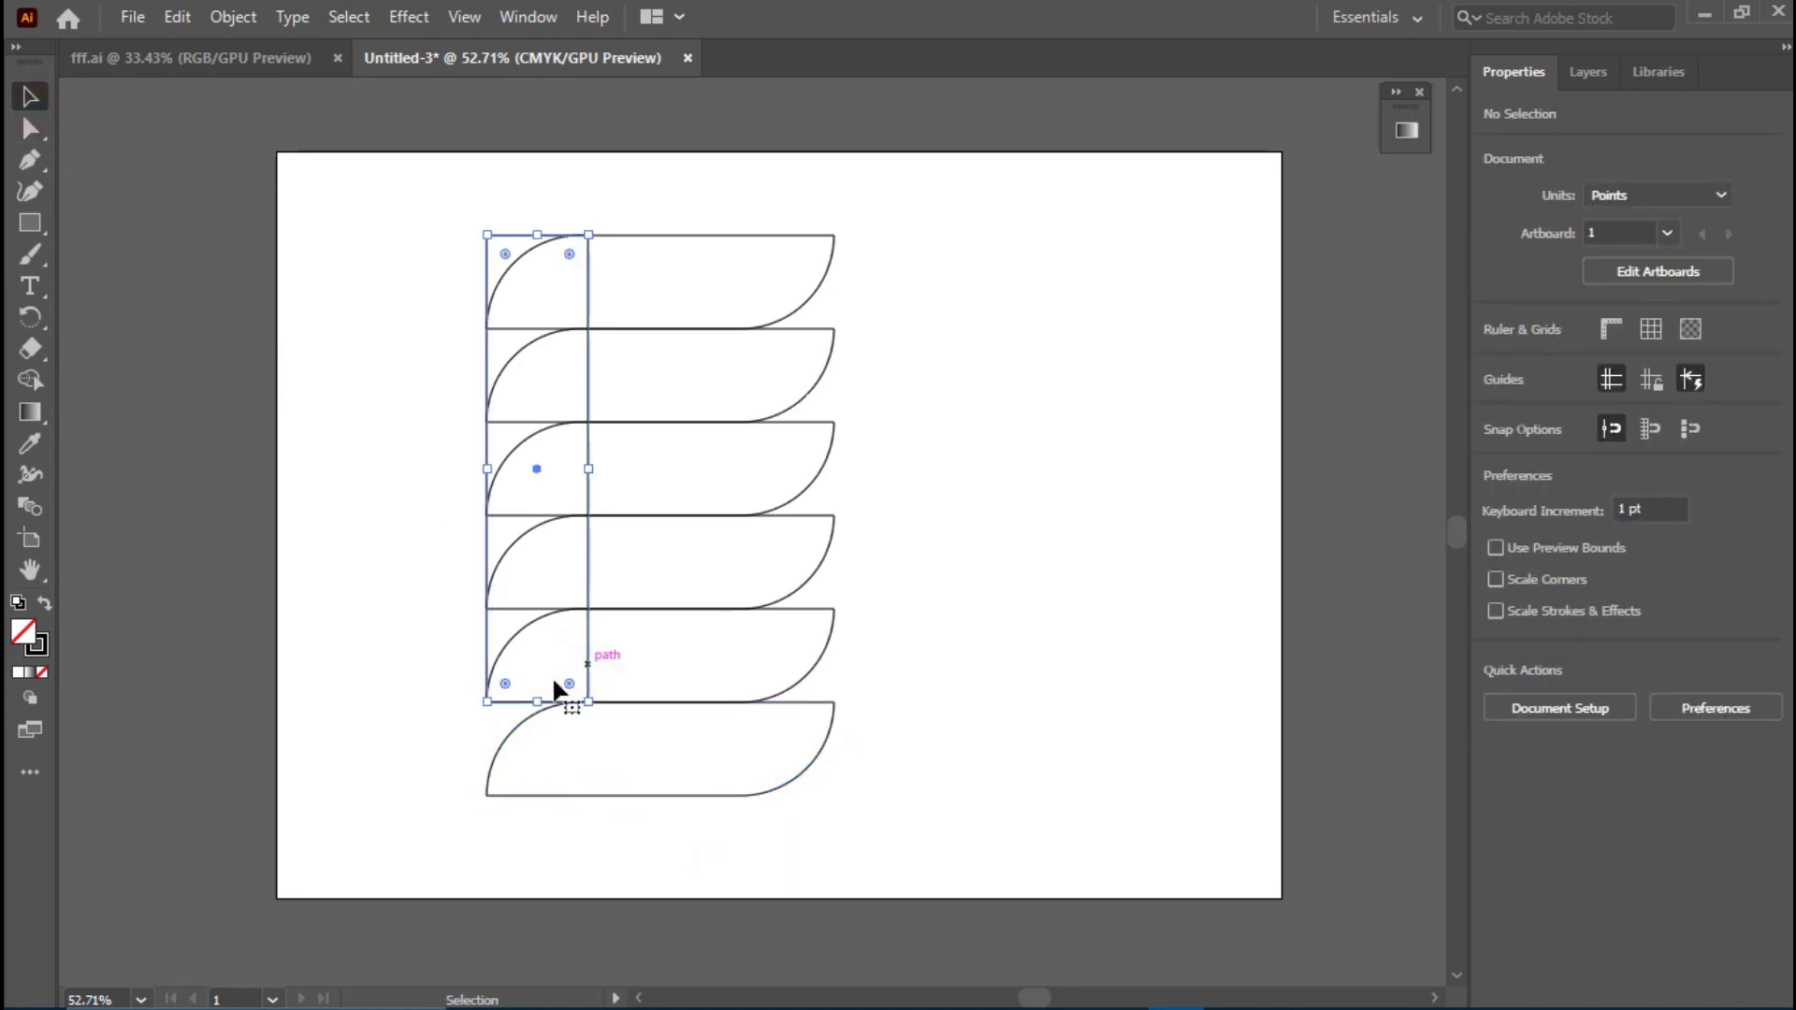
{"action": "left_click_drag", "start_coordinate": [537, 702], "coordinate": [533, 795]}
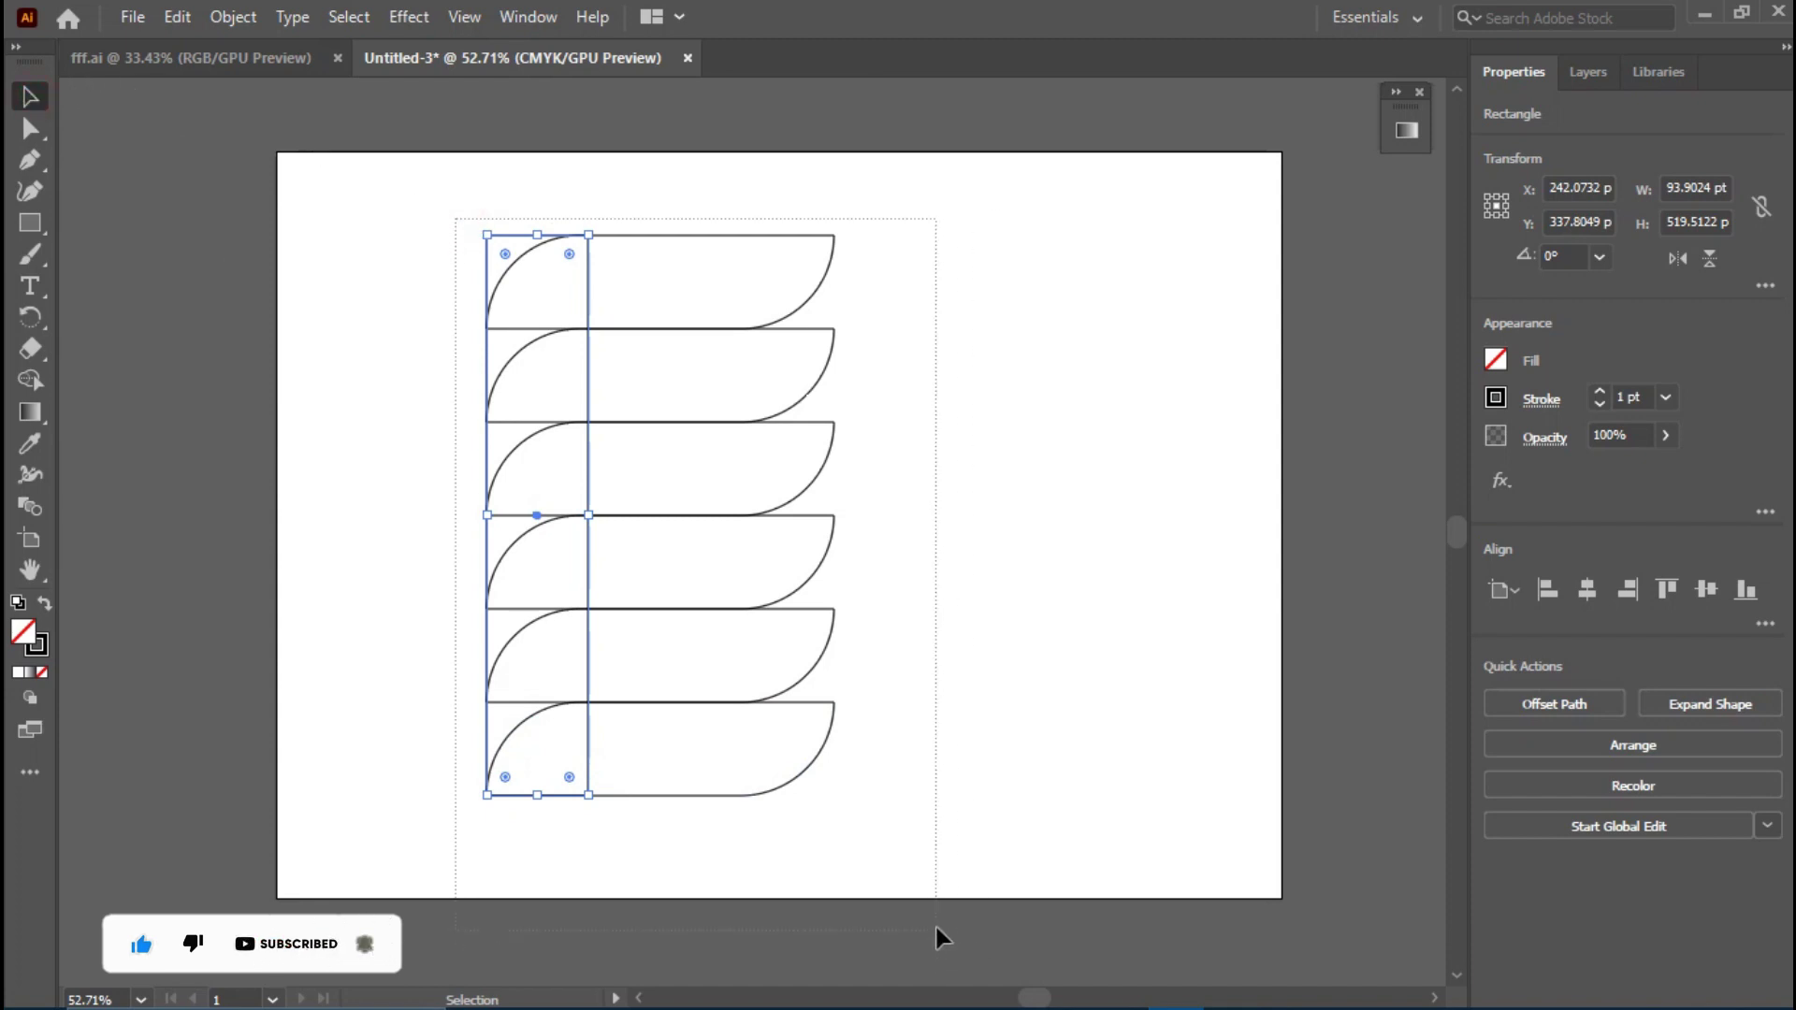
{"action": "key", "text": "ctrl+a"}
- Merge the pieces of rows one, three and five into single bars with Shape Builder
{"action": "key", "text": "shift+m"}
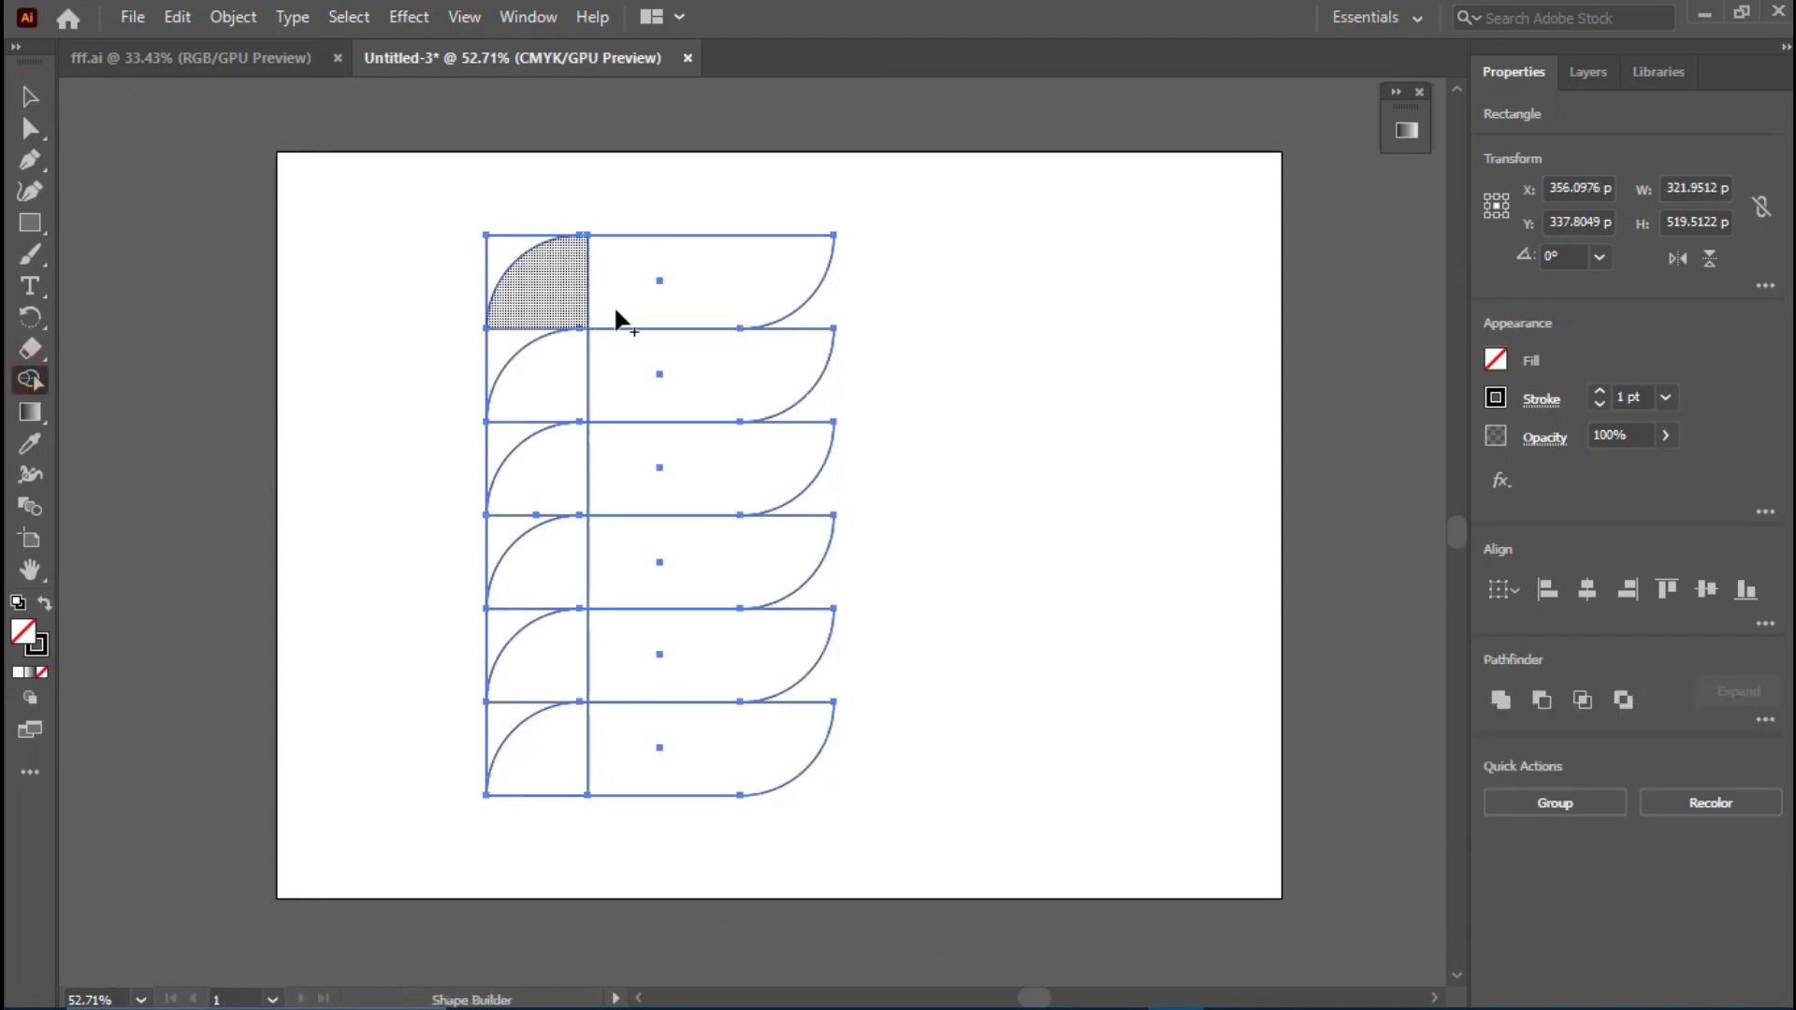
{"action": "left_click_drag", "start_coordinate": [651, 297], "coordinate": [513, 348]}
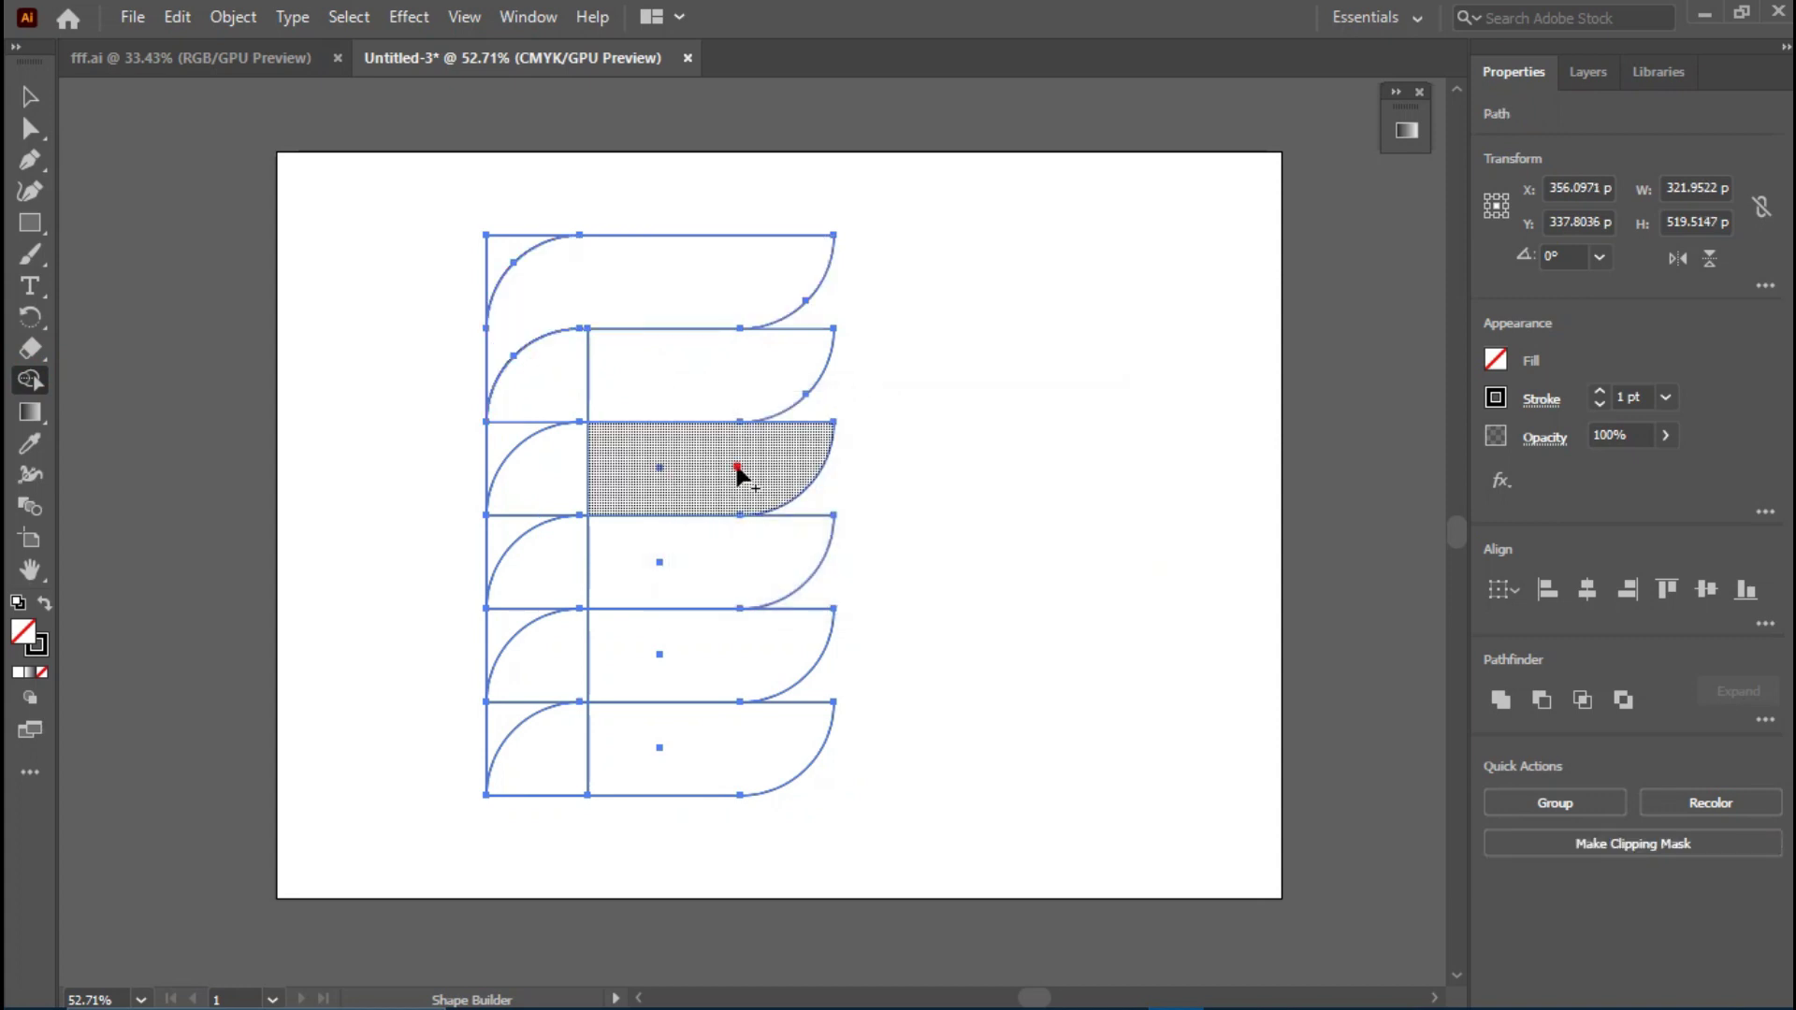
{"action": "mouse_move", "coordinate": [734, 466]}
{"action": "left_mouse_down"}
{"action": "mouse_move", "coordinate": [522, 504]}
{"action": "mouse_move", "coordinate": [514, 533]}
{"action": "left_mouse_up"}
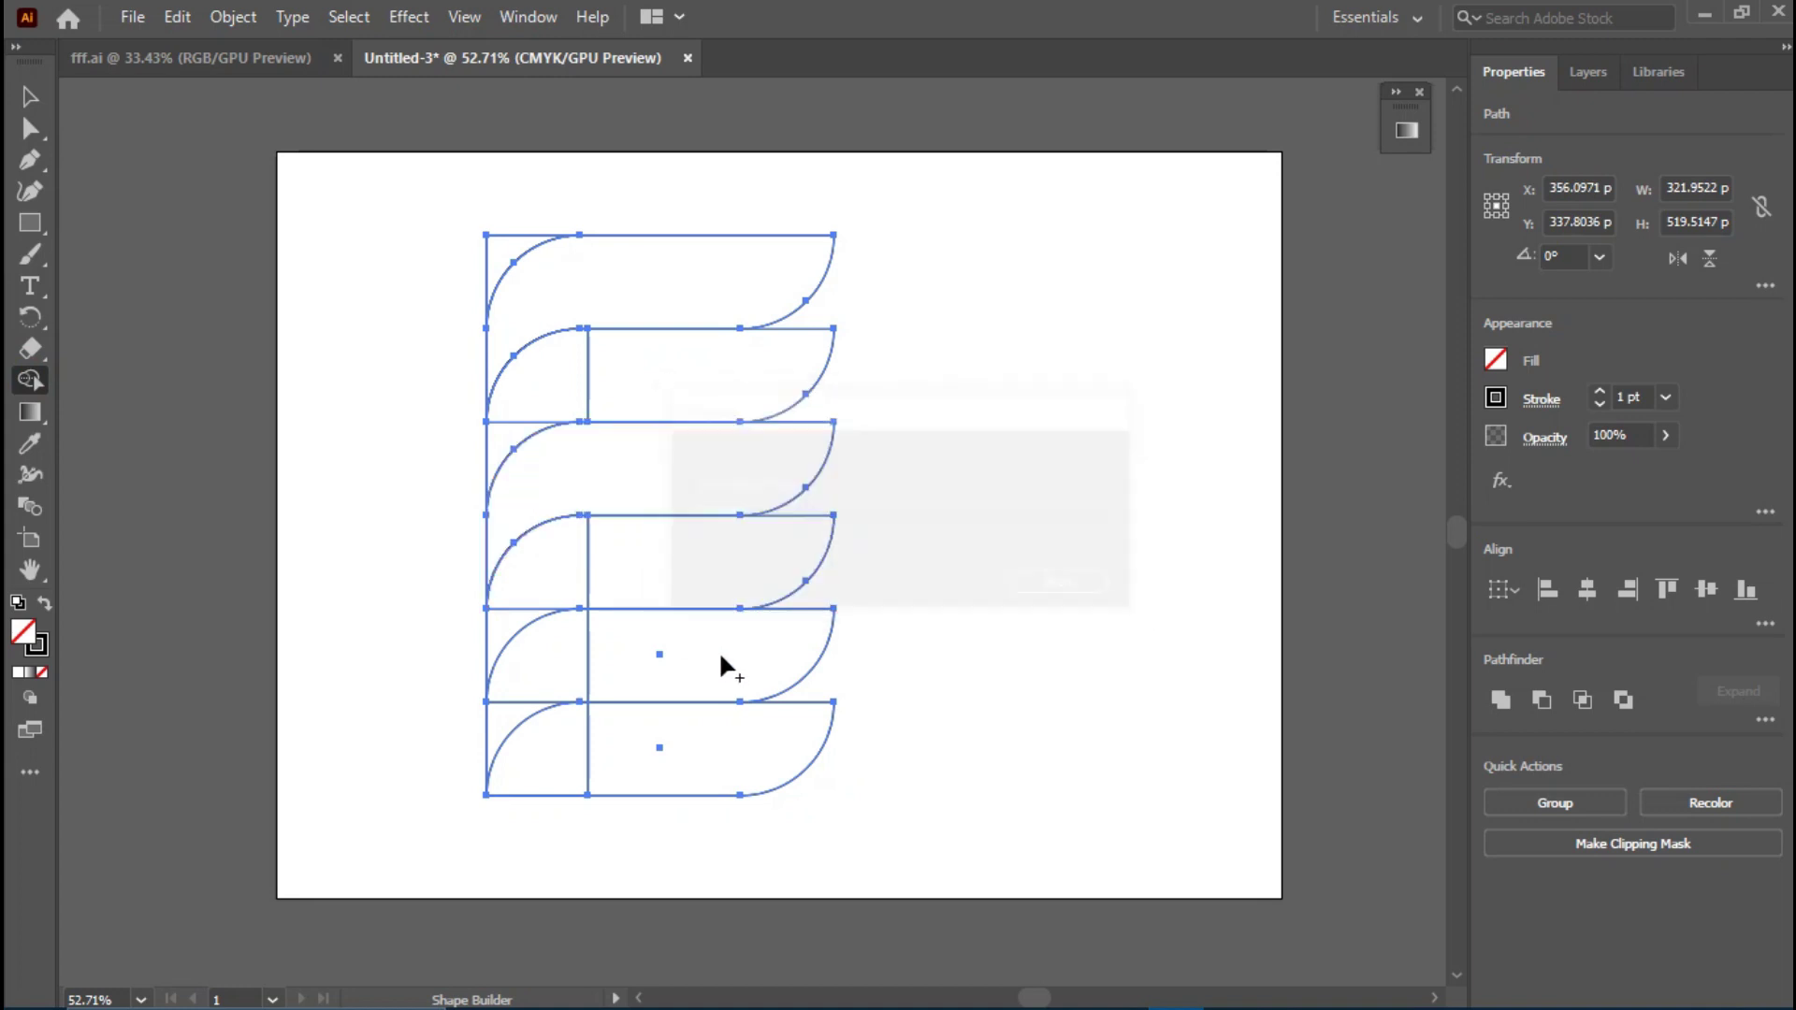
{"action": "left_click_drag", "start_coordinate": [718, 651], "coordinate": [585, 659]}
{"action": "left_click_drag", "start_coordinate": [512, 719], "coordinate": [513, 721]}
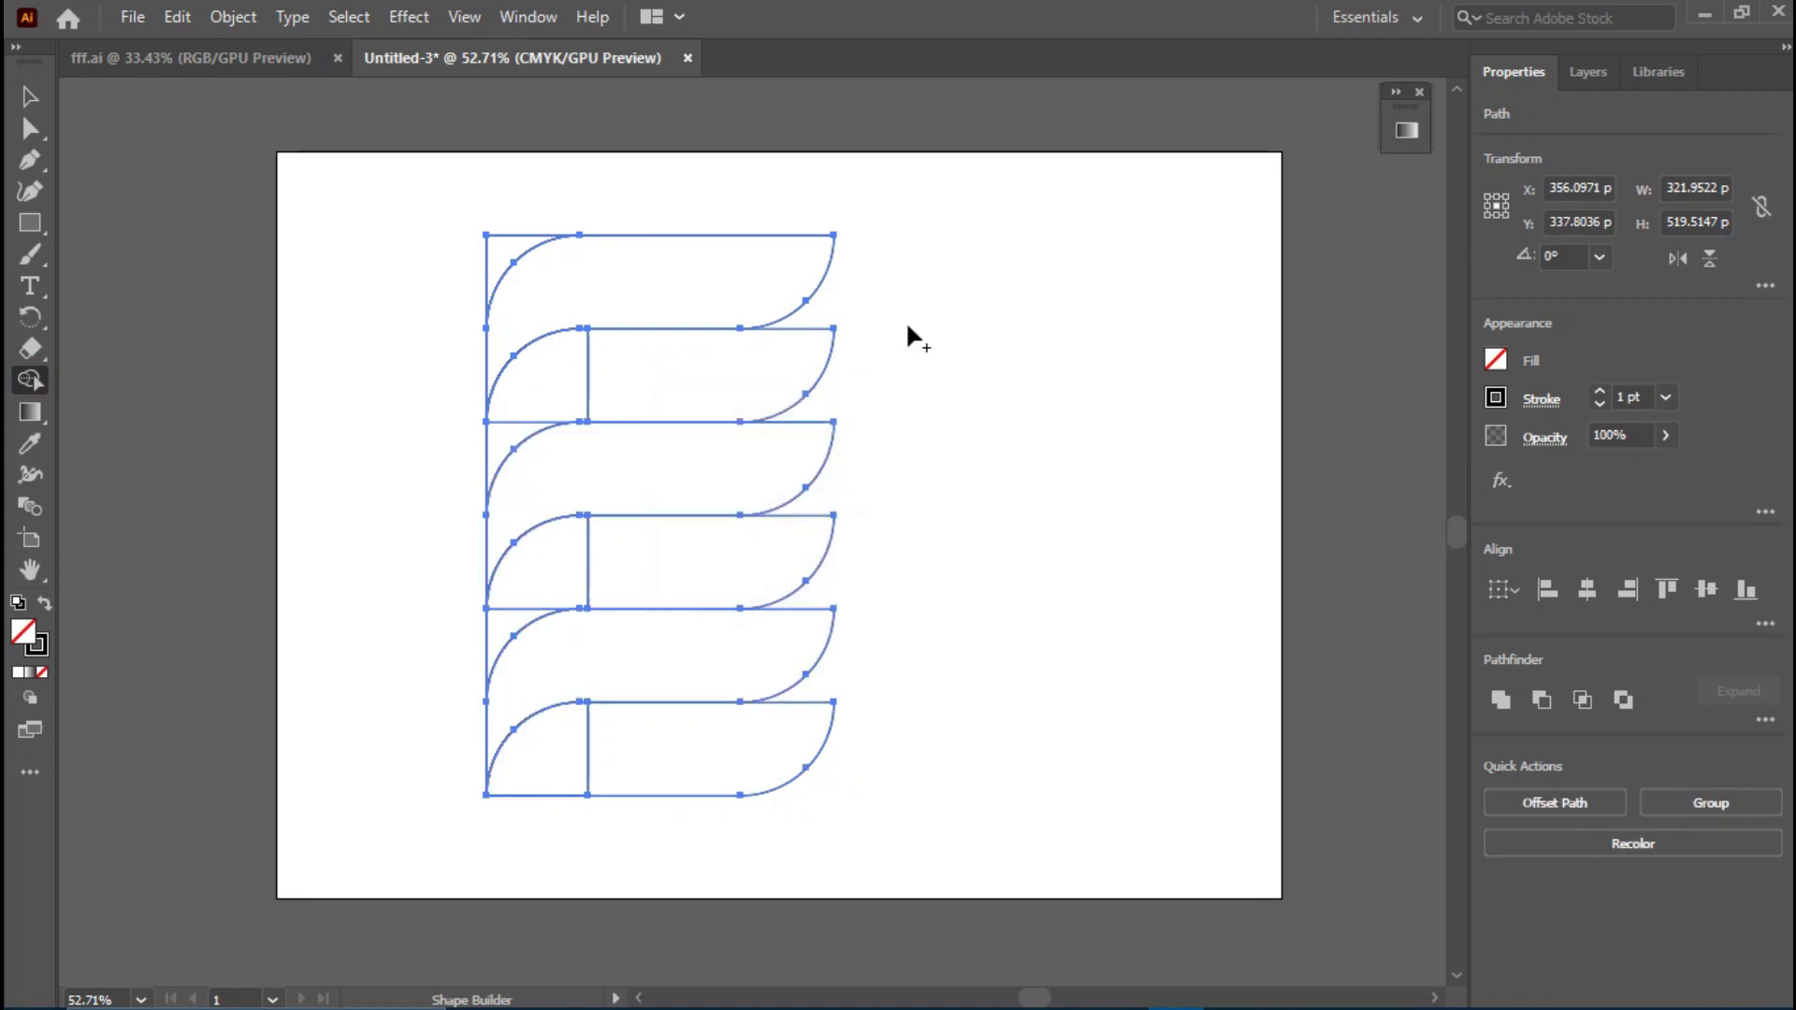
- Trim away the right ends of rows two, four and six, merging their left pieces downward
{"action": "left_click_drag", "start_coordinate": [877, 352], "coordinate": [778, 377]}
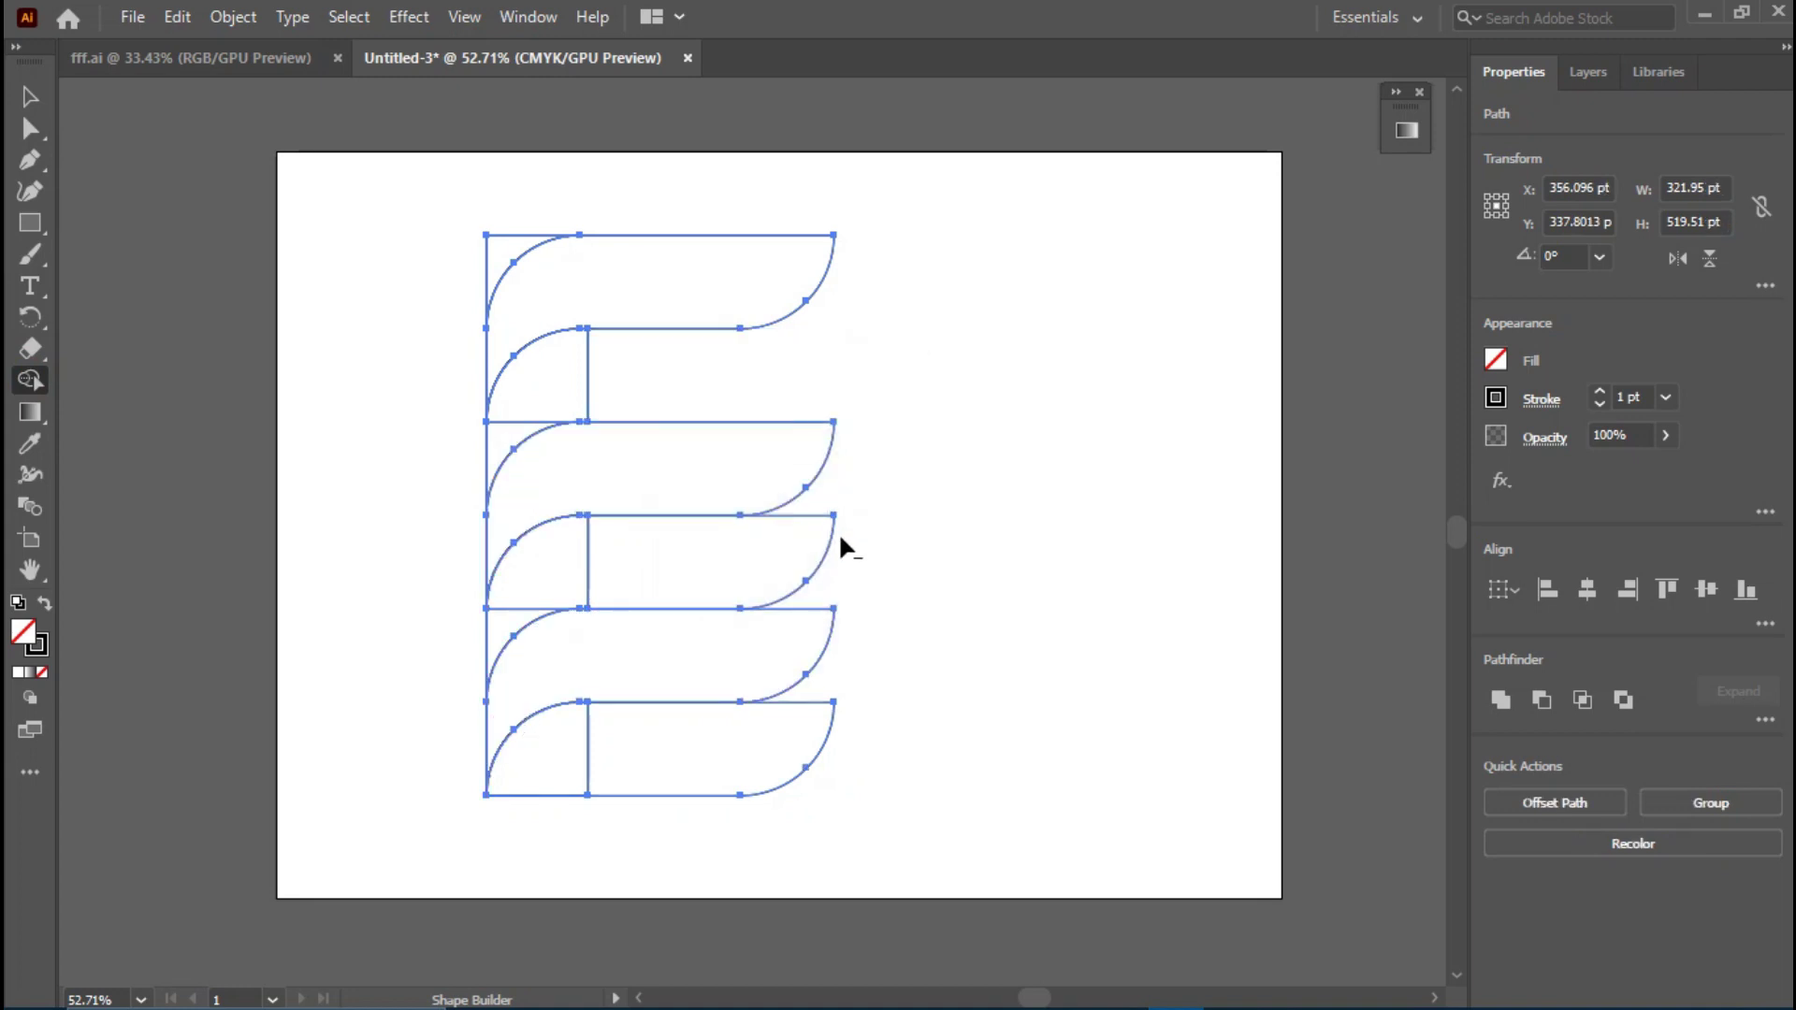
{"action": "left_click_drag", "start_coordinate": [822, 554], "coordinate": [788, 557]}
{"action": "left_click", "coordinate": [782, 734], "text": "alt"}
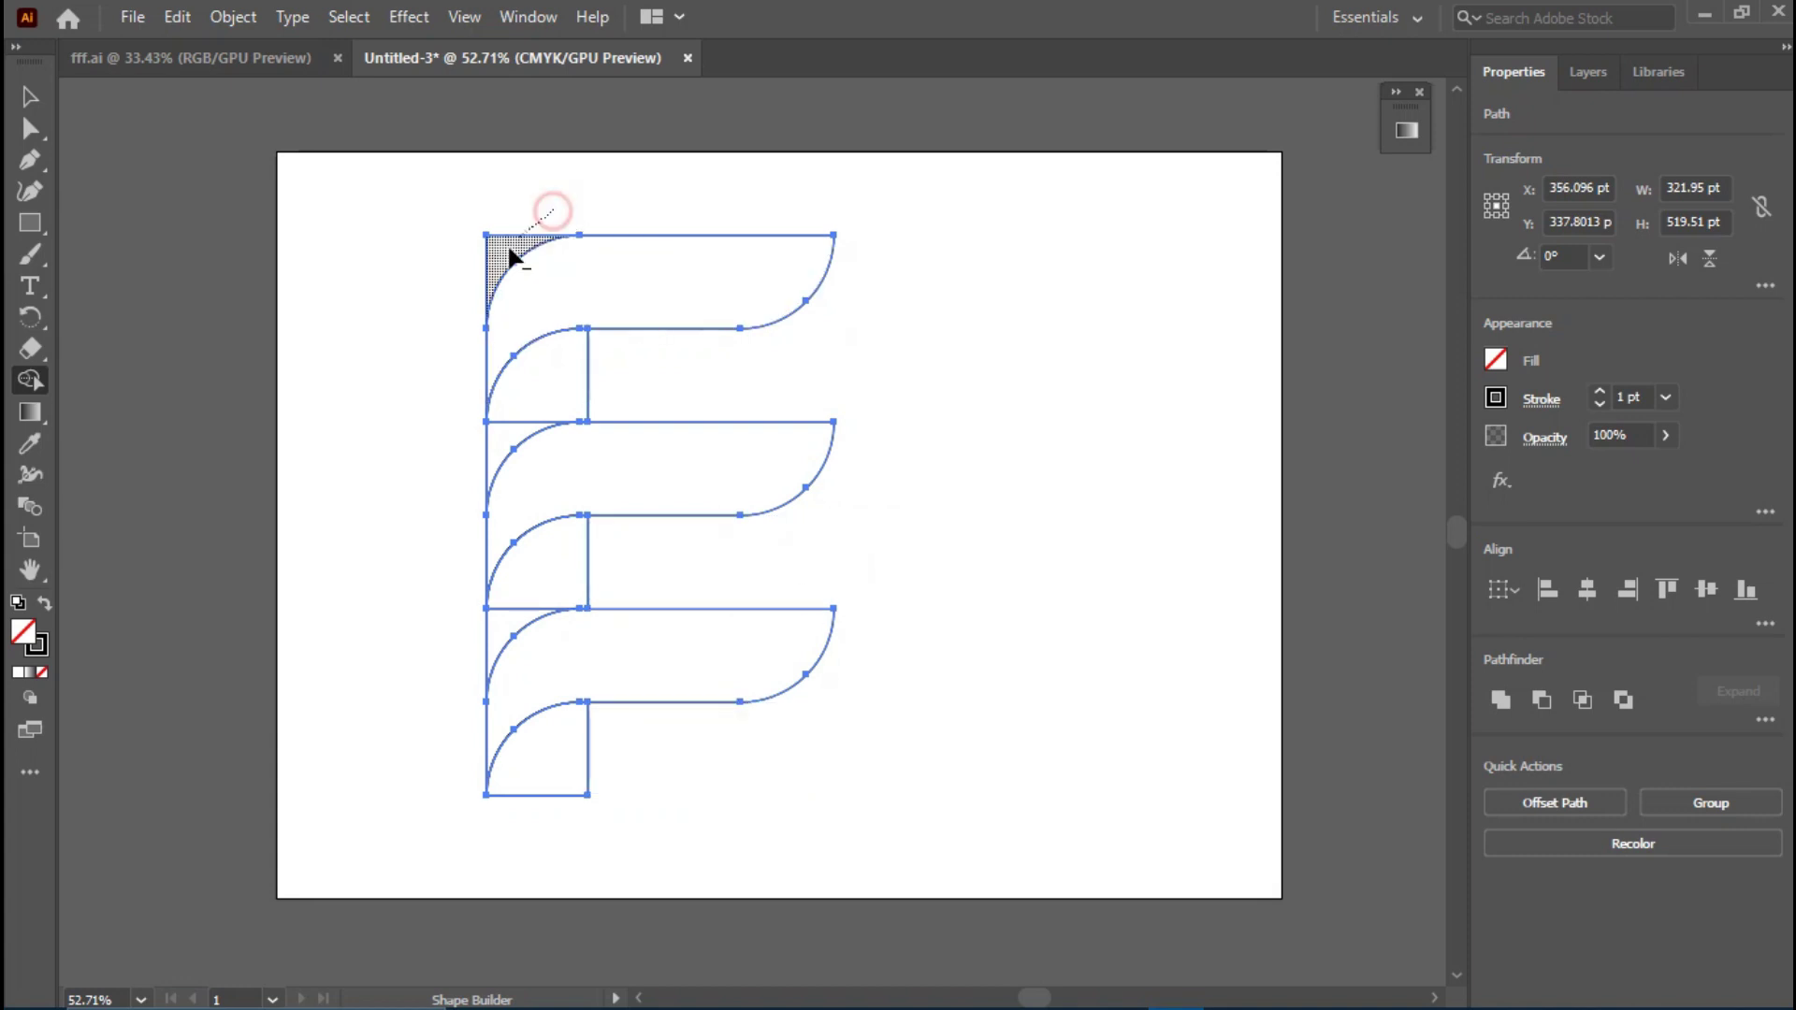
{"action": "left_click_drag", "start_coordinate": [618, 726], "coordinate": [584, 774]}
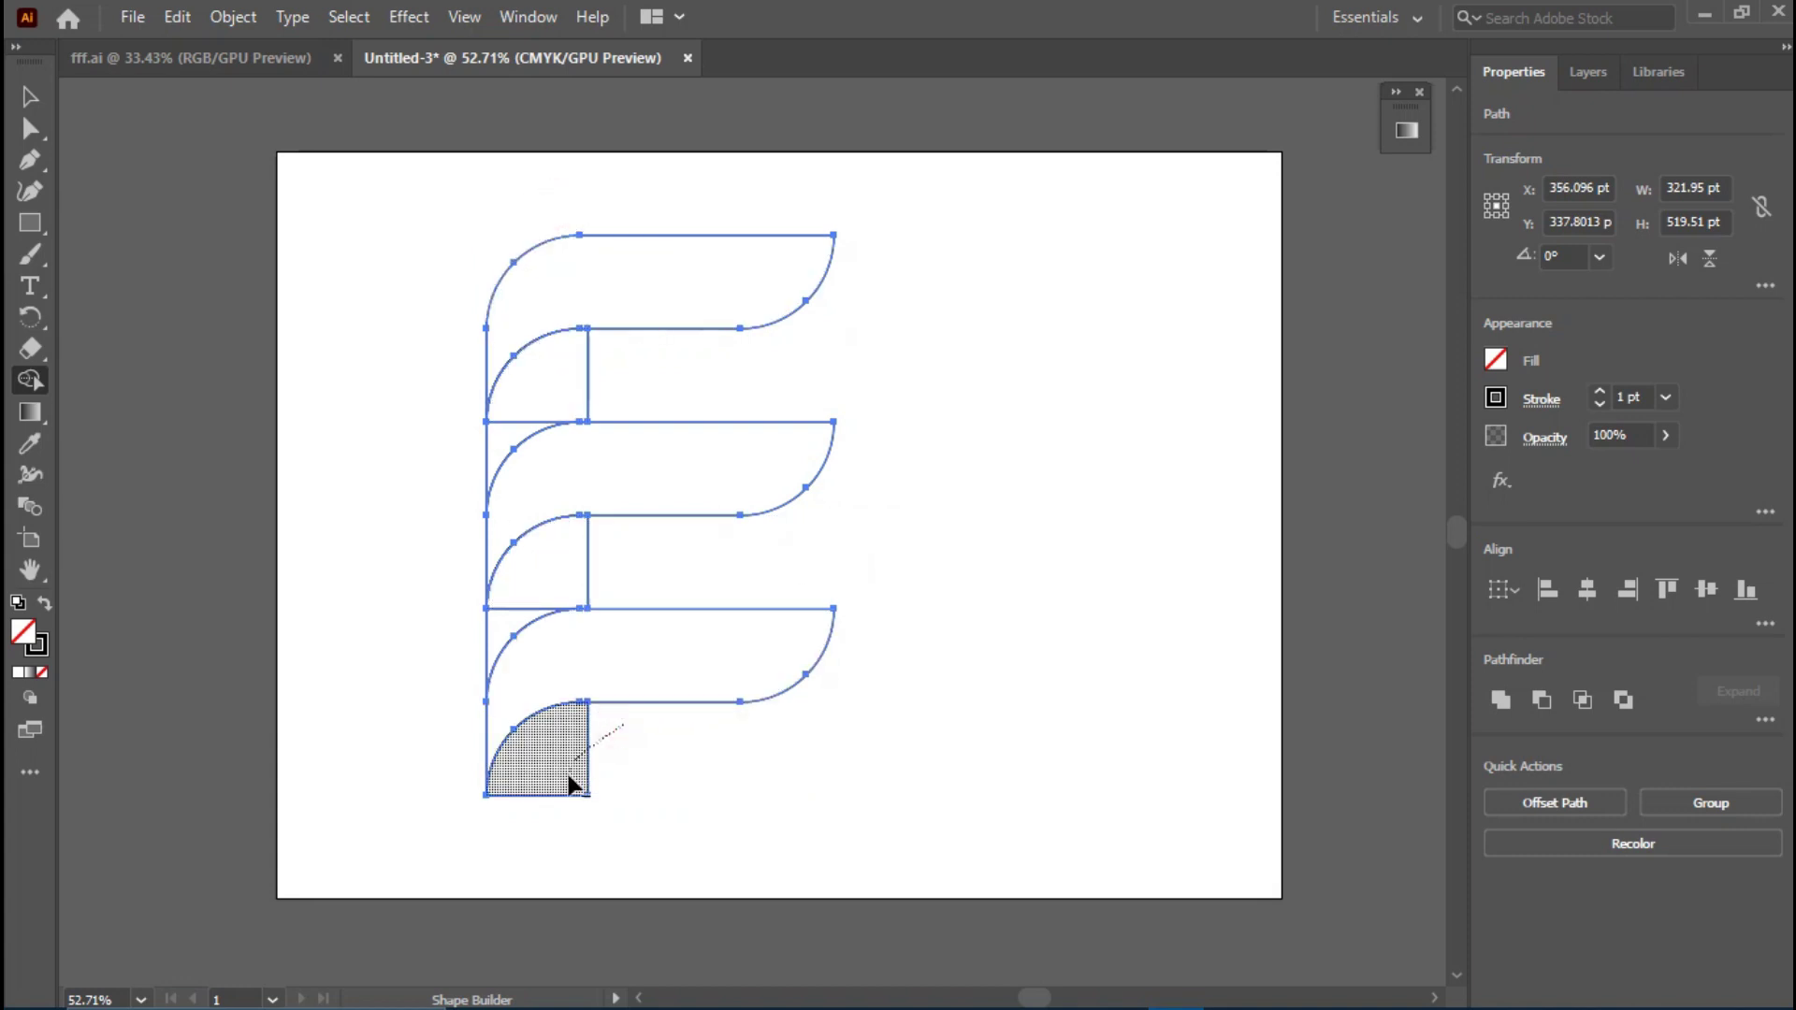
{"action": "left_click_drag", "start_coordinate": [561, 379], "coordinate": [509, 430]}
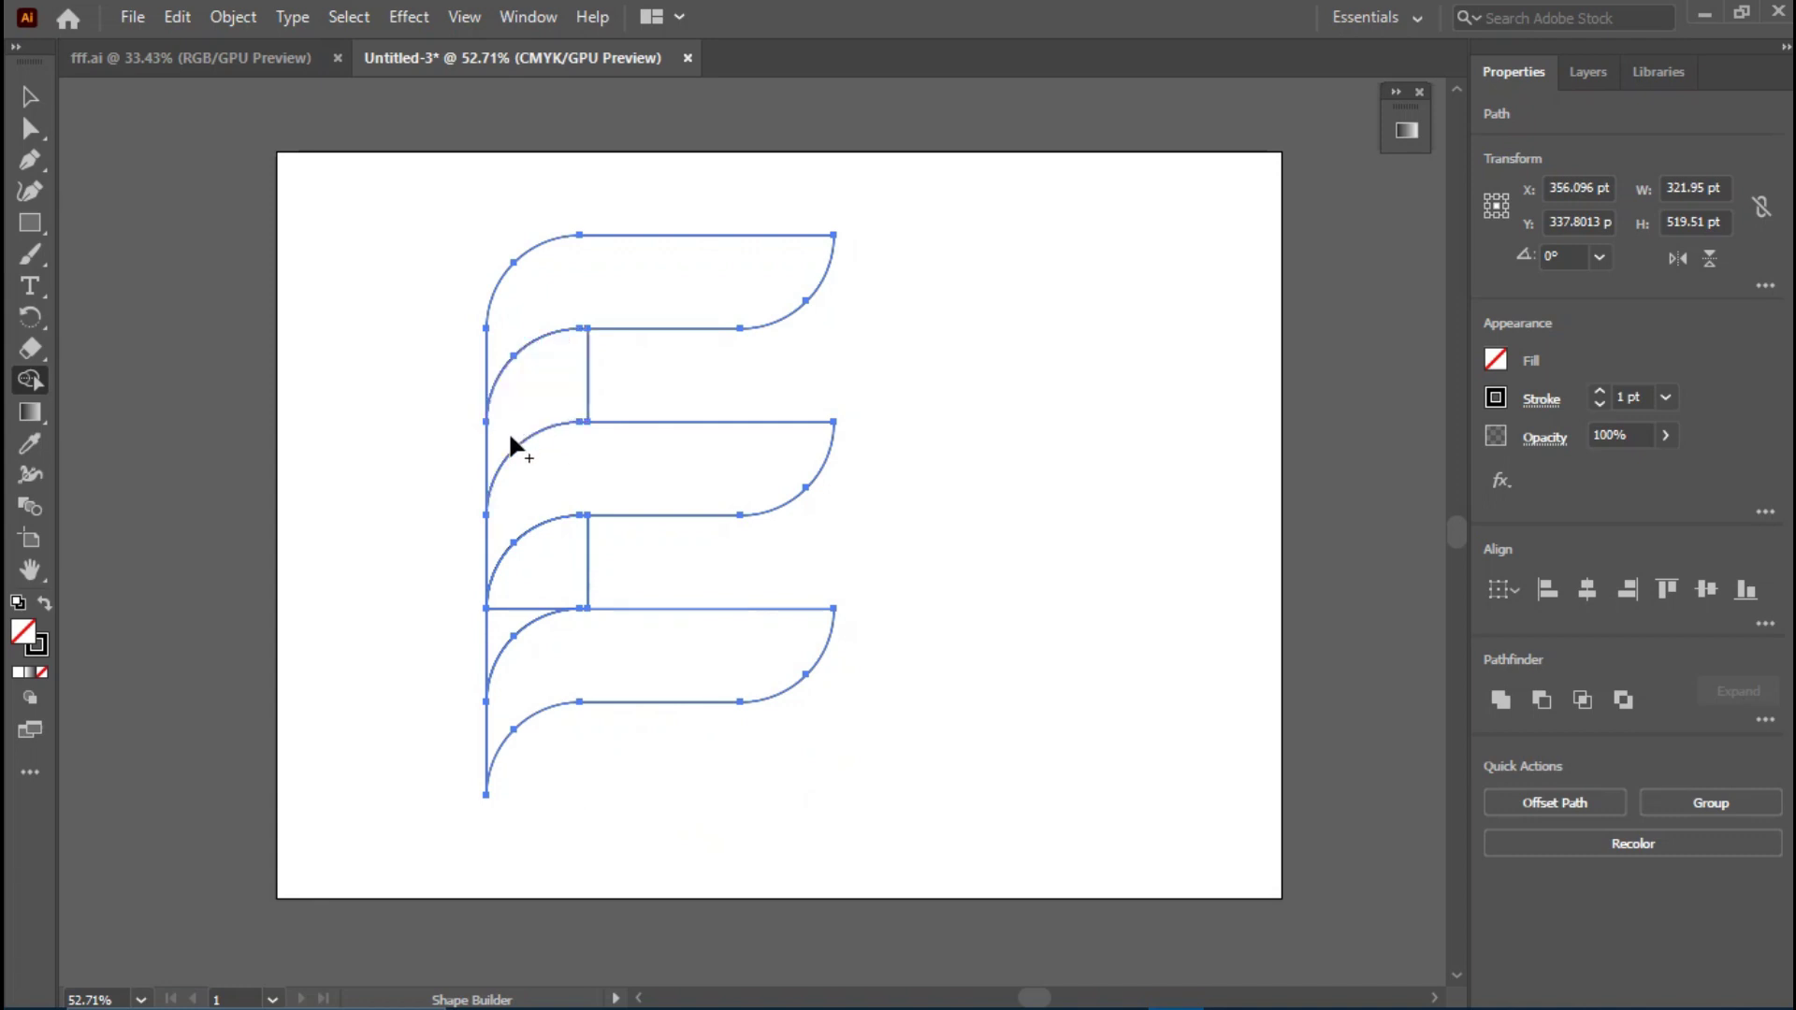
{"action": "left_click_drag", "start_coordinate": [559, 589], "coordinate": [498, 645]}
{"action": "left_click", "coordinate": [28, 95]}
- Apply a gradient fill to the E's top bar from the Gradient panel
{"action": "left_click", "coordinate": [371, 281]}
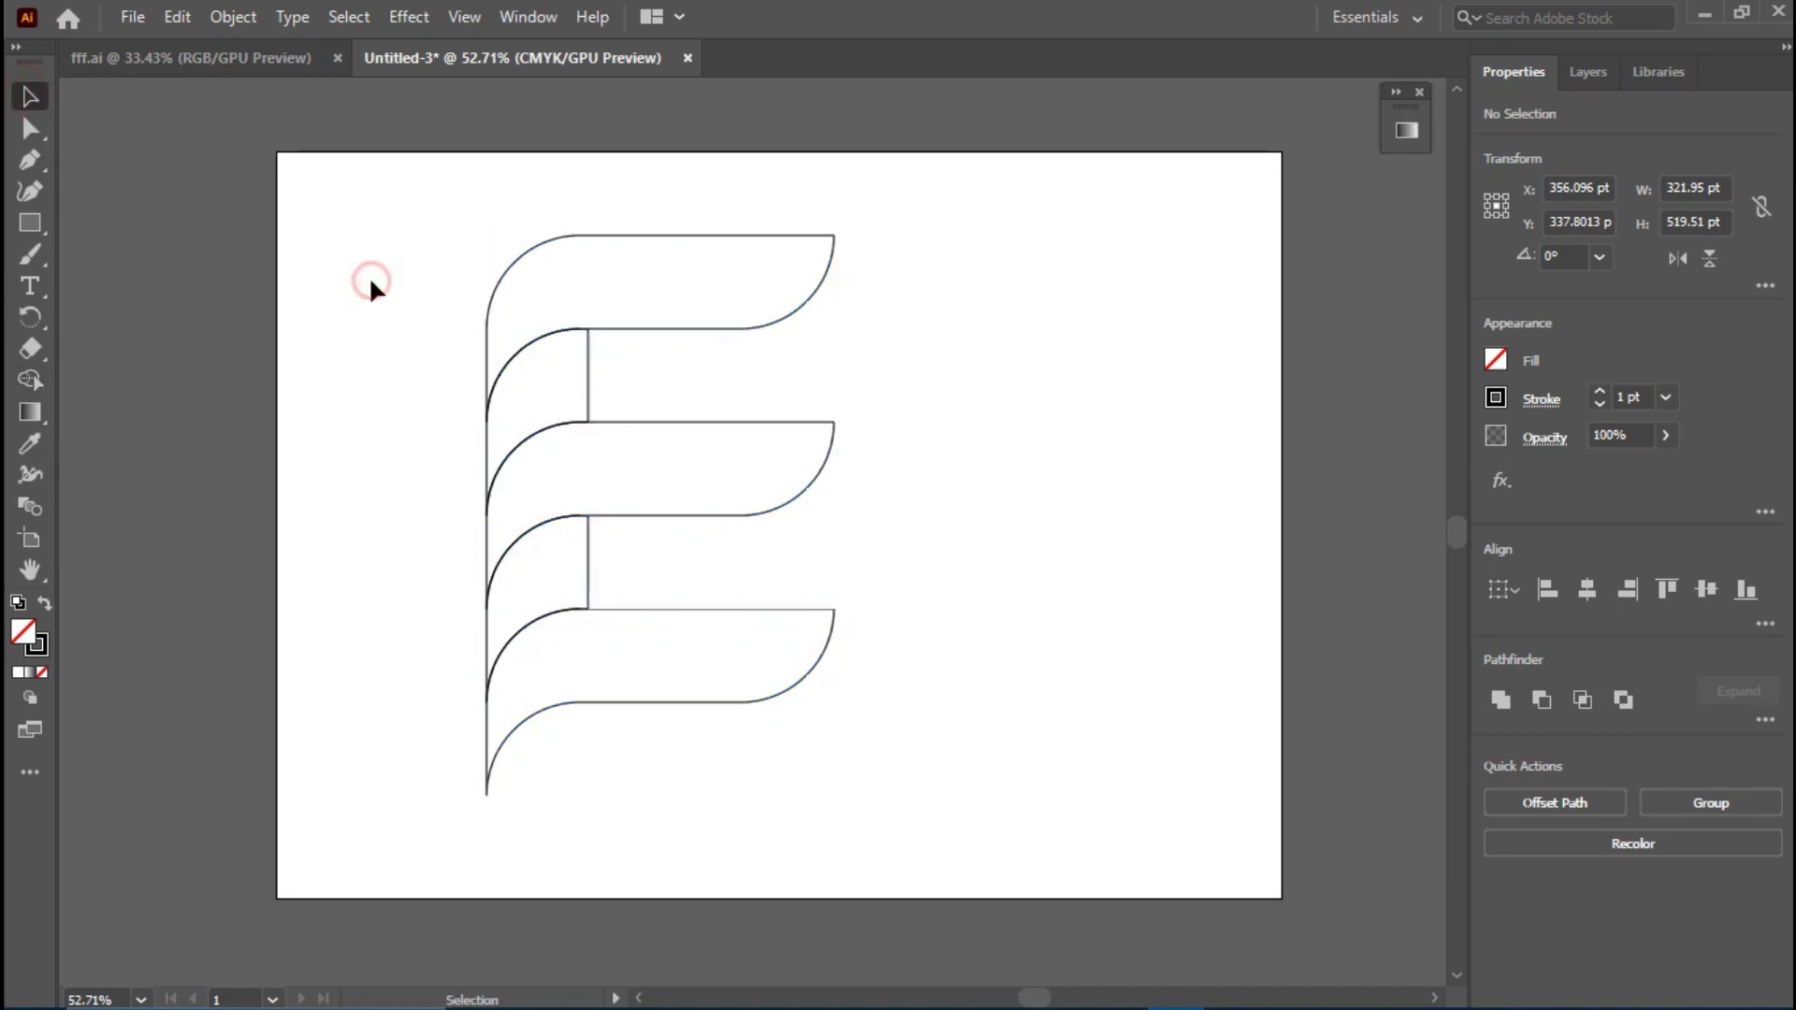
{"action": "left_click_drag", "start_coordinate": [624, 285], "coordinate": [649, 290]}
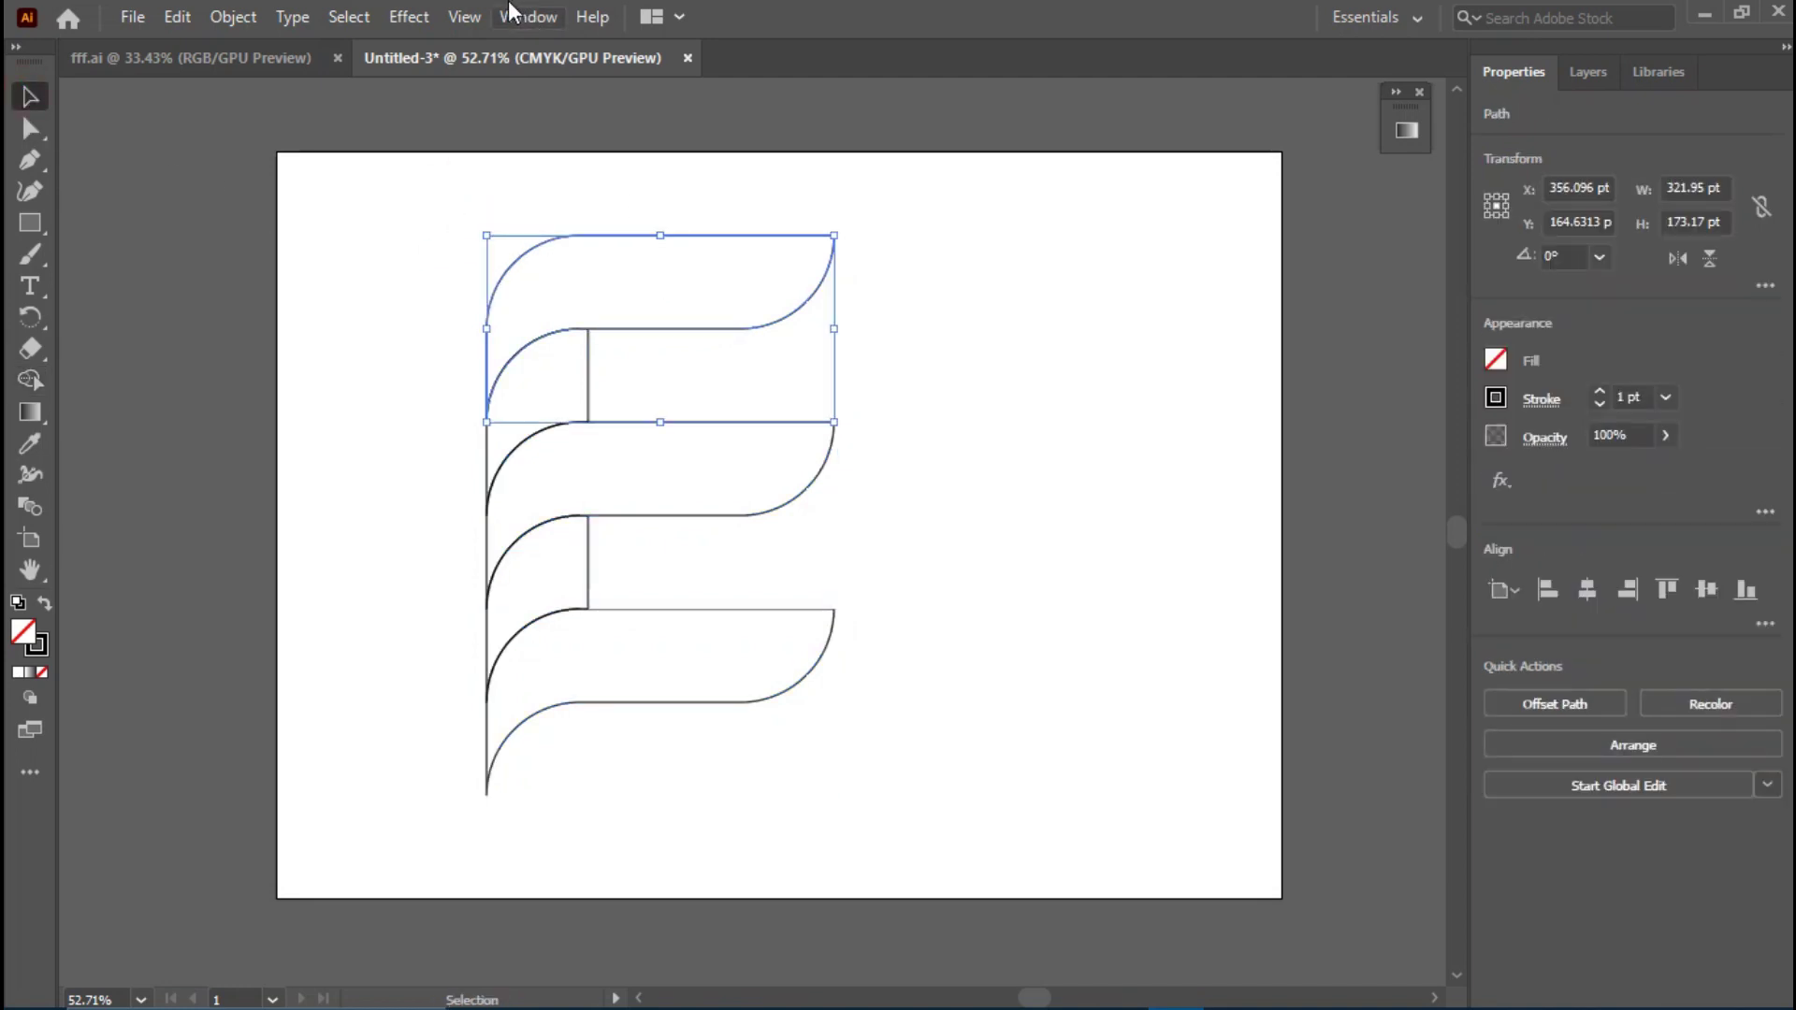
{"action": "left_click", "coordinate": [528, 16]}
{"action": "left_click", "coordinate": [686, 678]}
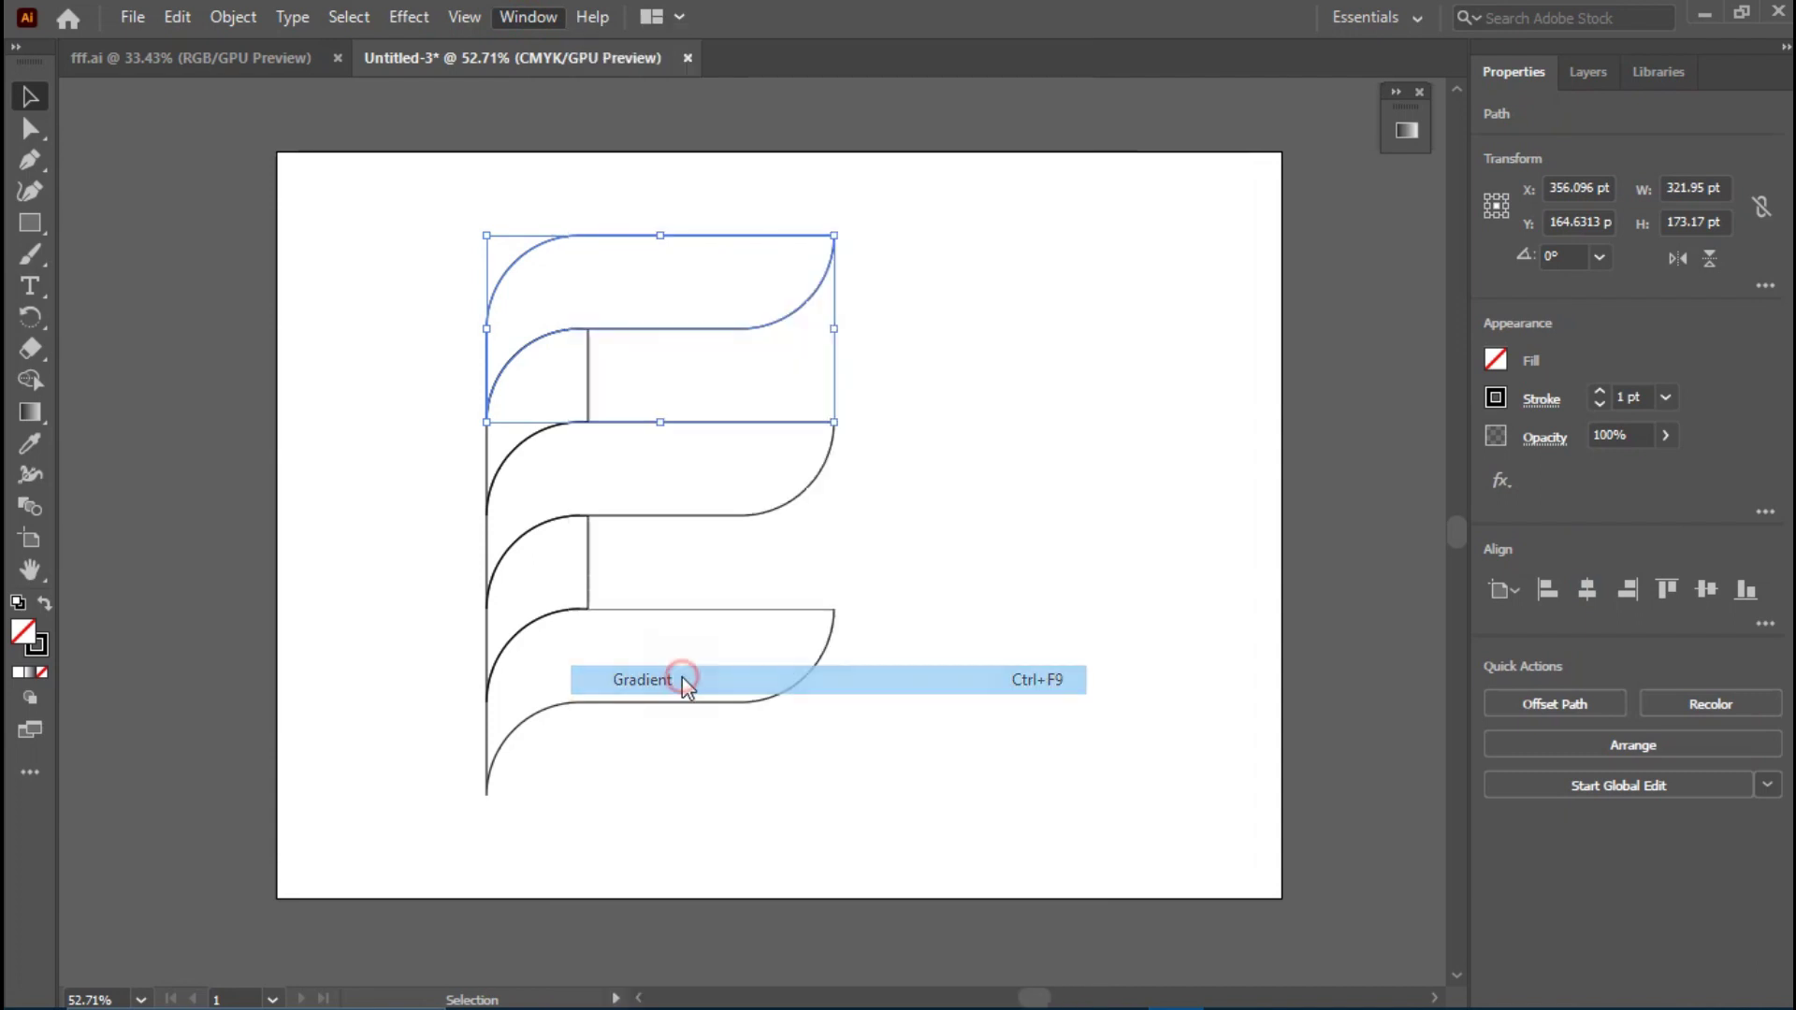
{"action": "left_click", "coordinate": [1214, 319]}
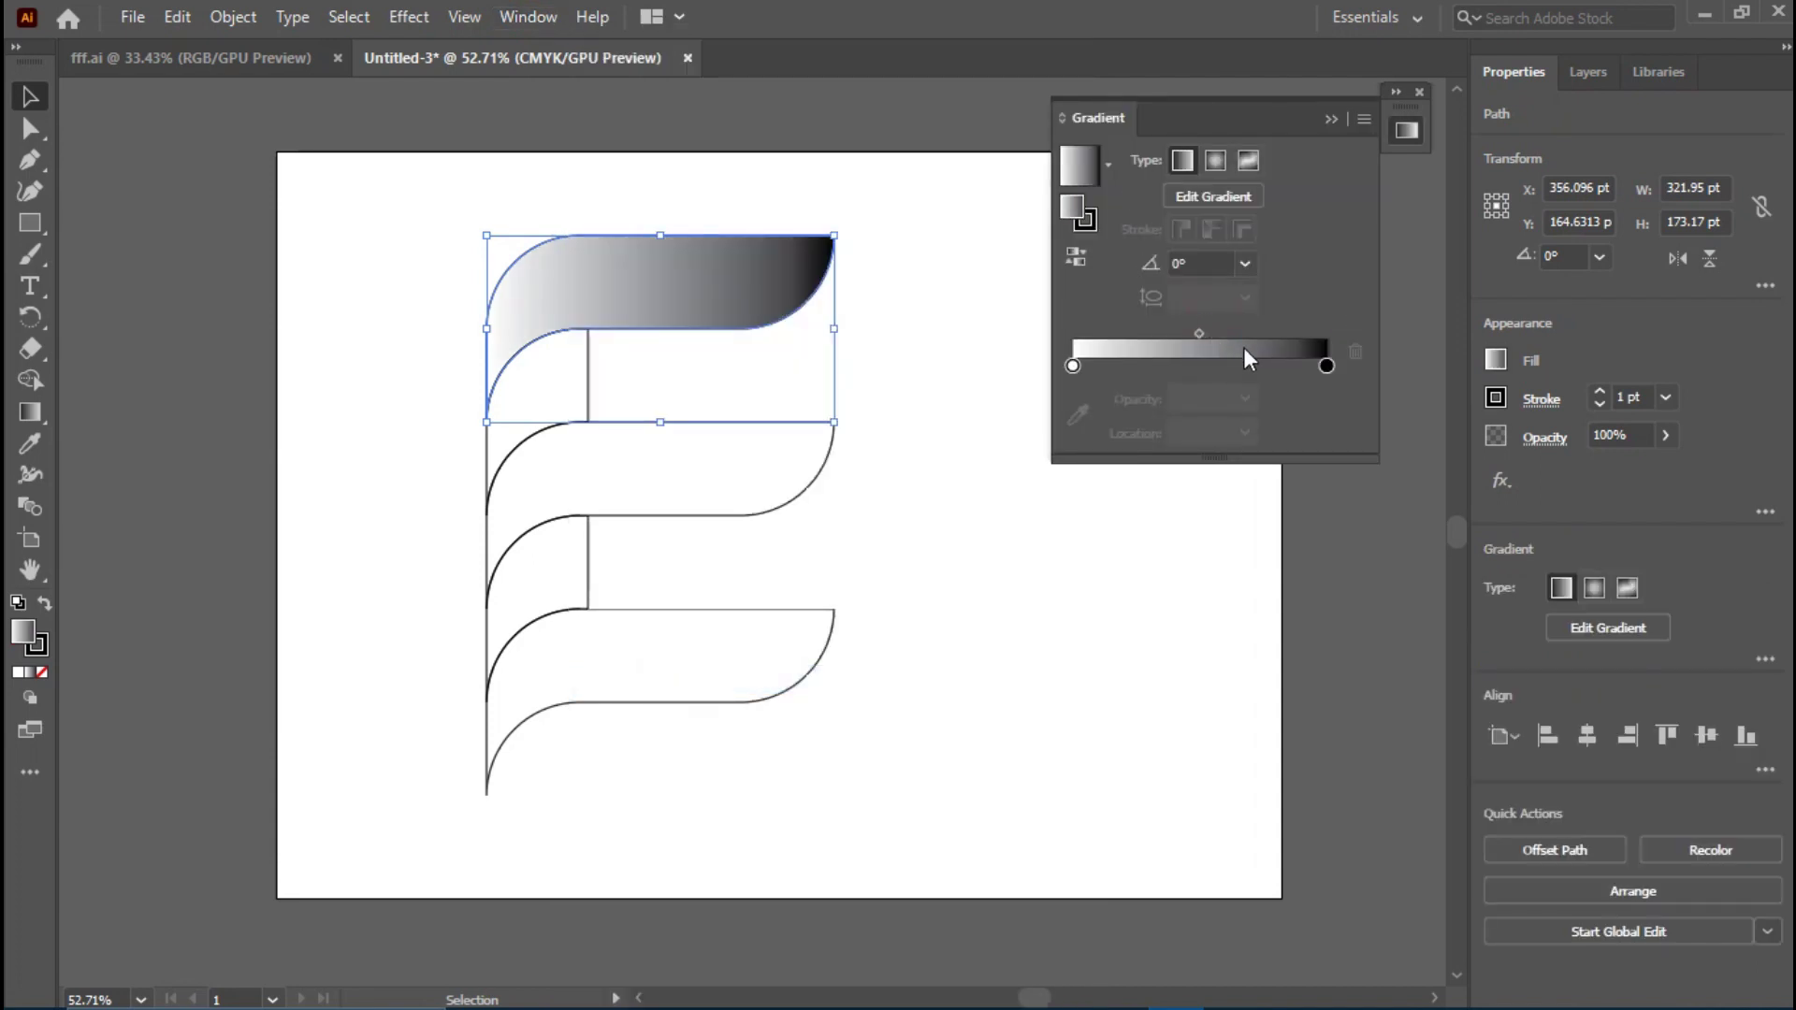
- Set the gradient's right stop to orange and its left stop to black
{"action": "double_click", "coordinate": [1324, 367]}
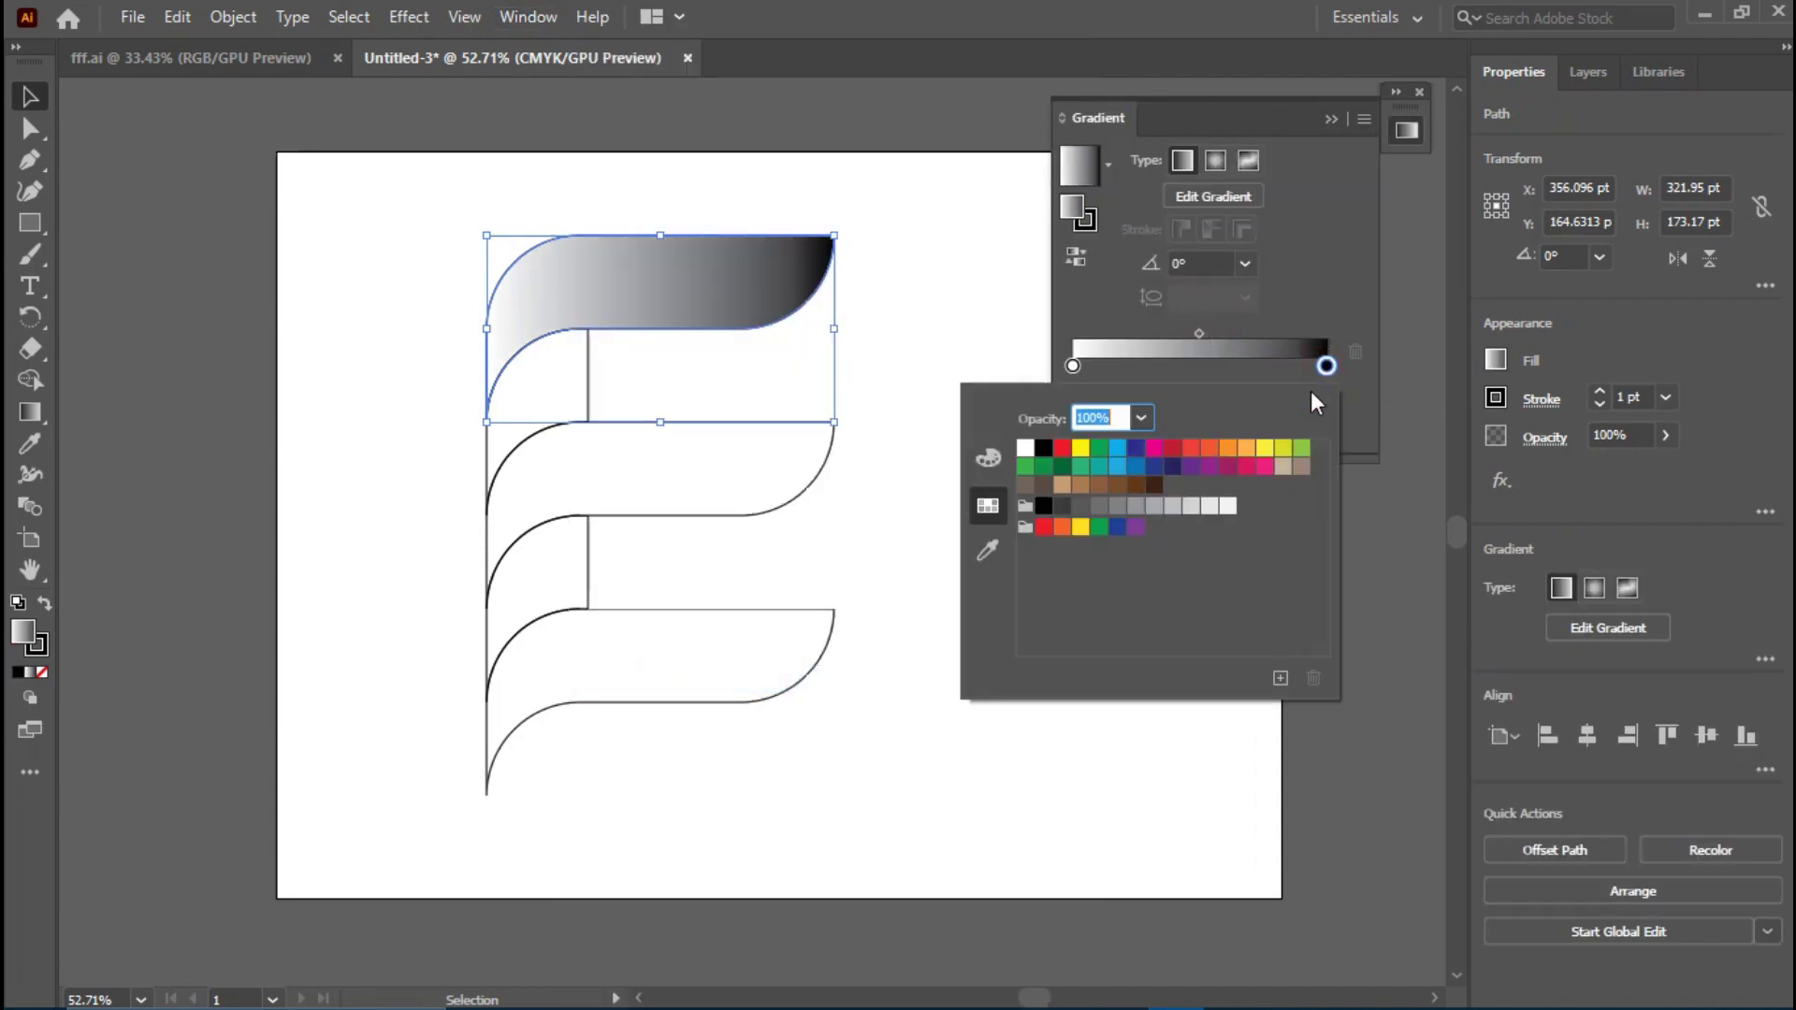
{"action": "left_click", "coordinate": [1301, 449]}
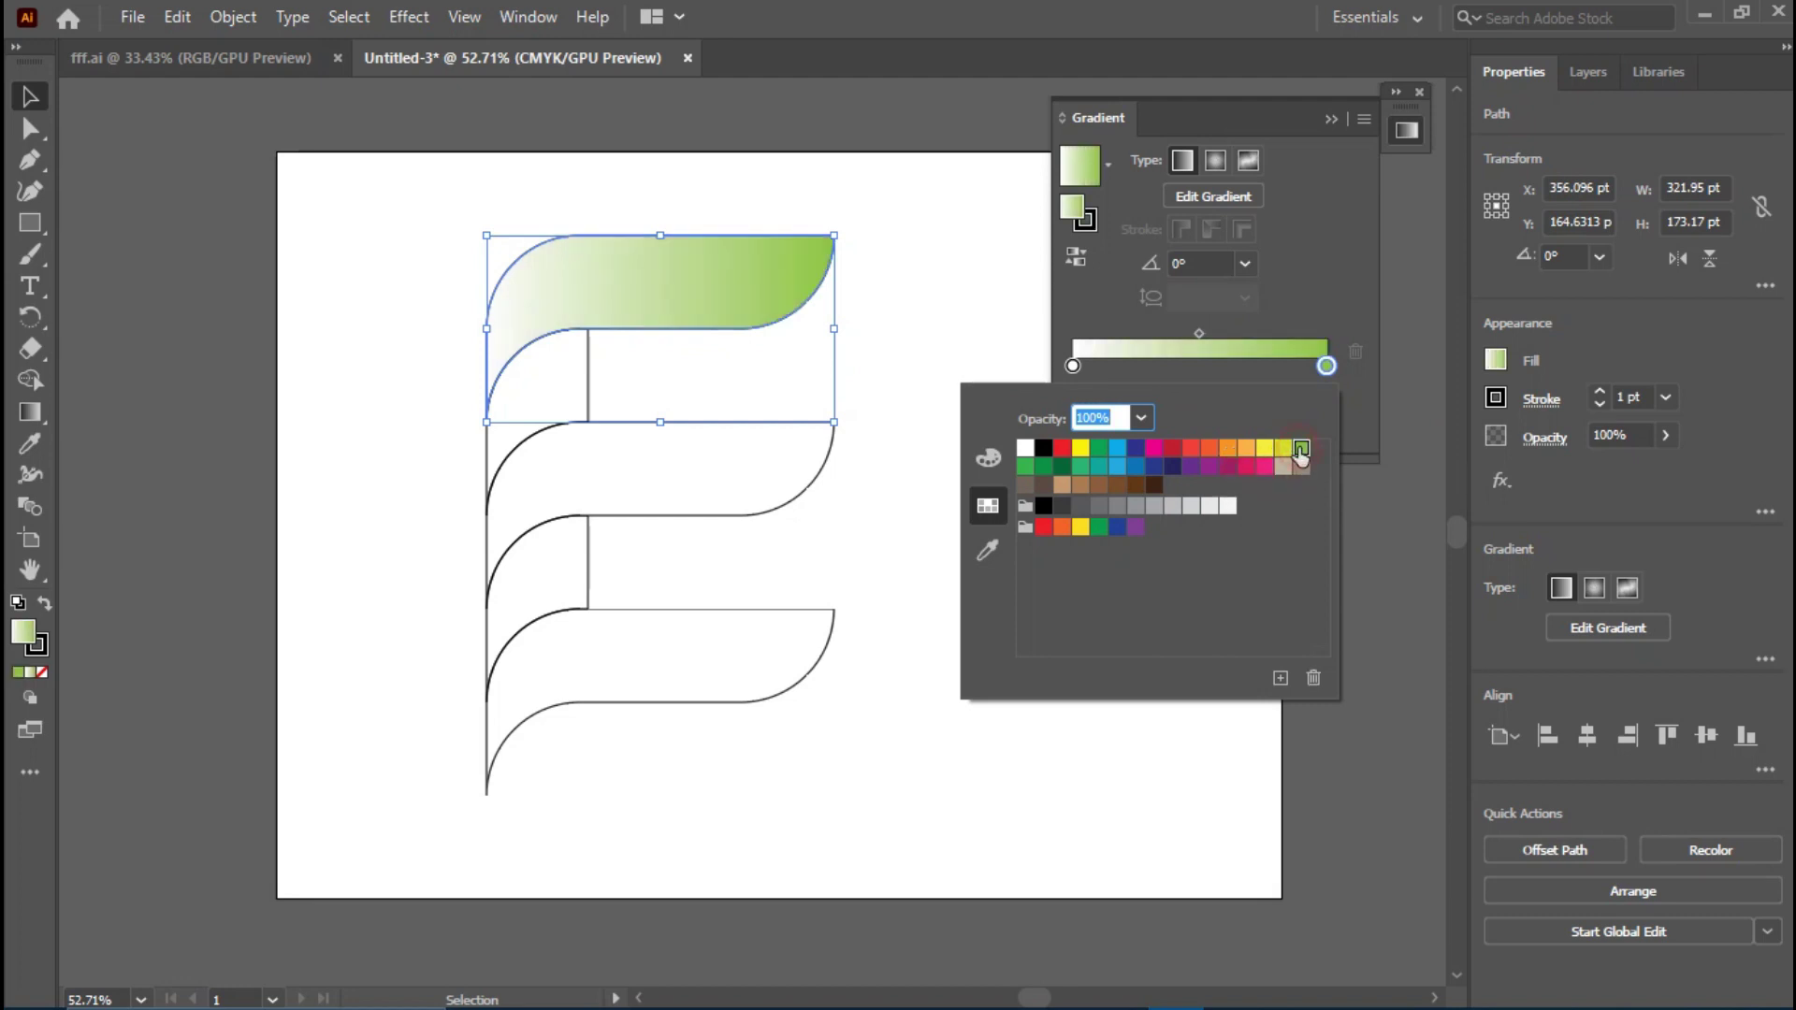
{"action": "left_click", "coordinate": [1210, 451]}
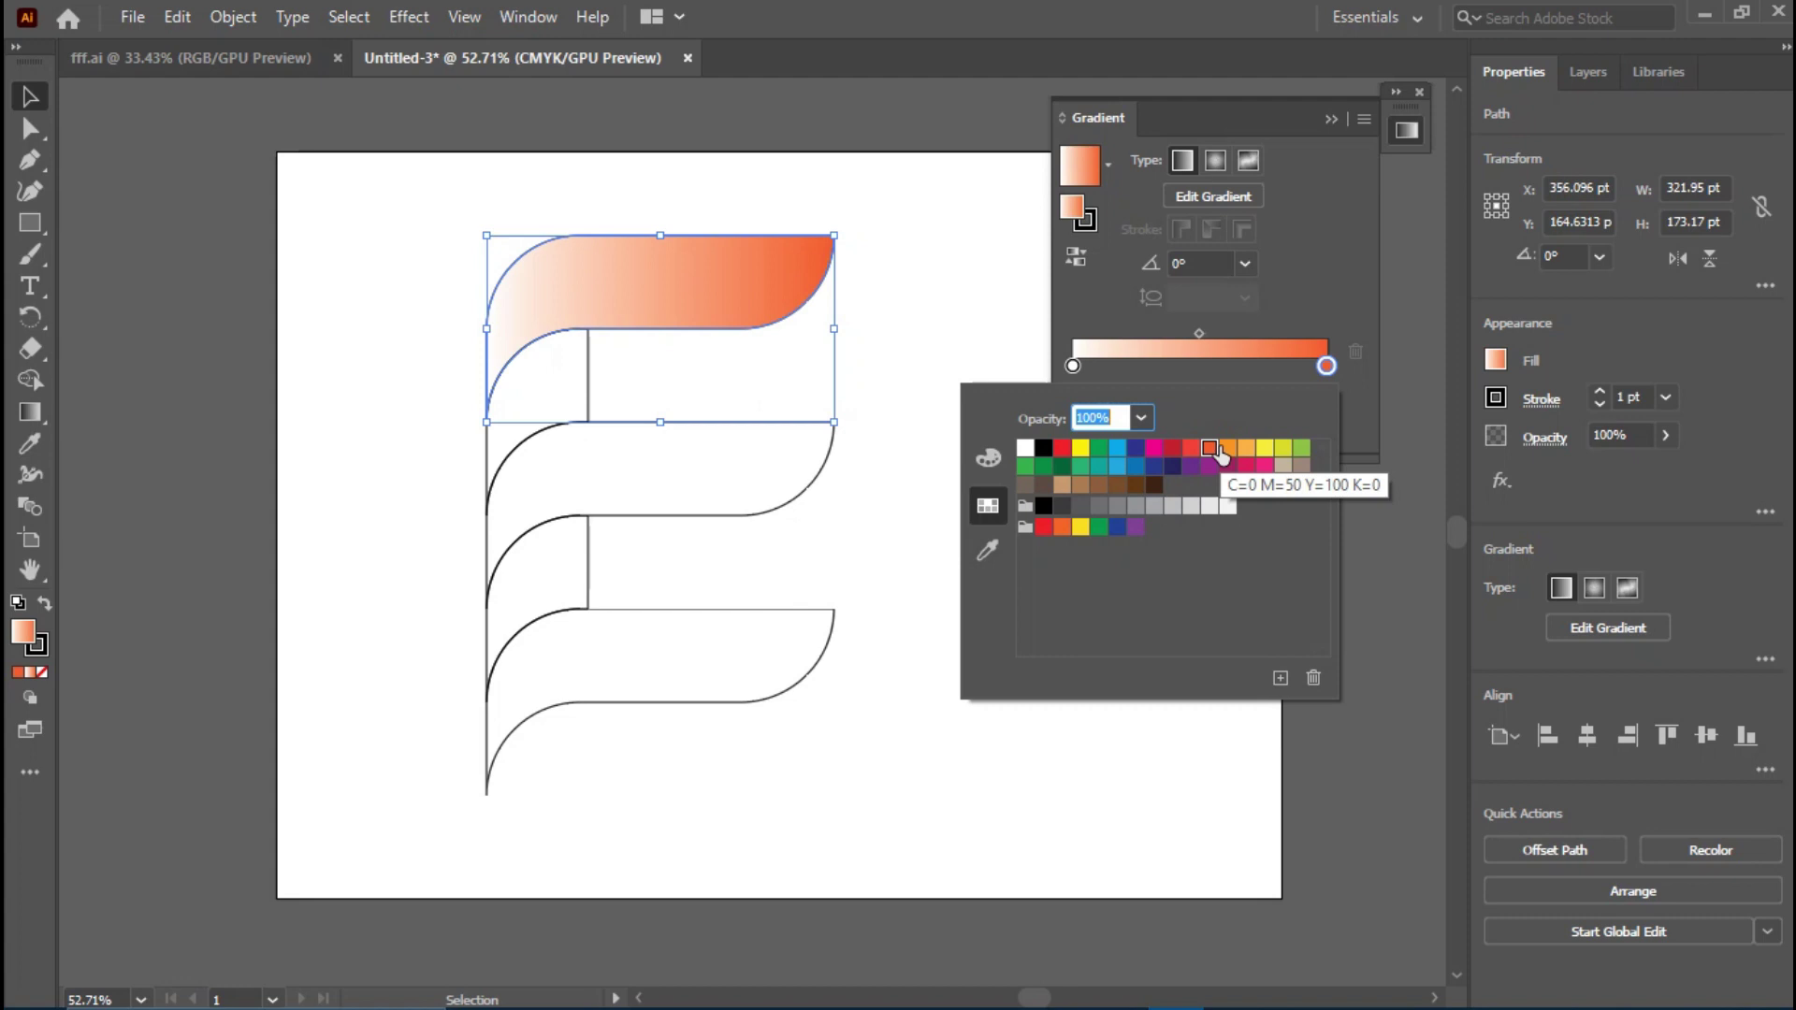
{"action": "left_click", "coordinate": [1223, 453]}
{"action": "left_click", "coordinate": [1115, 468]}
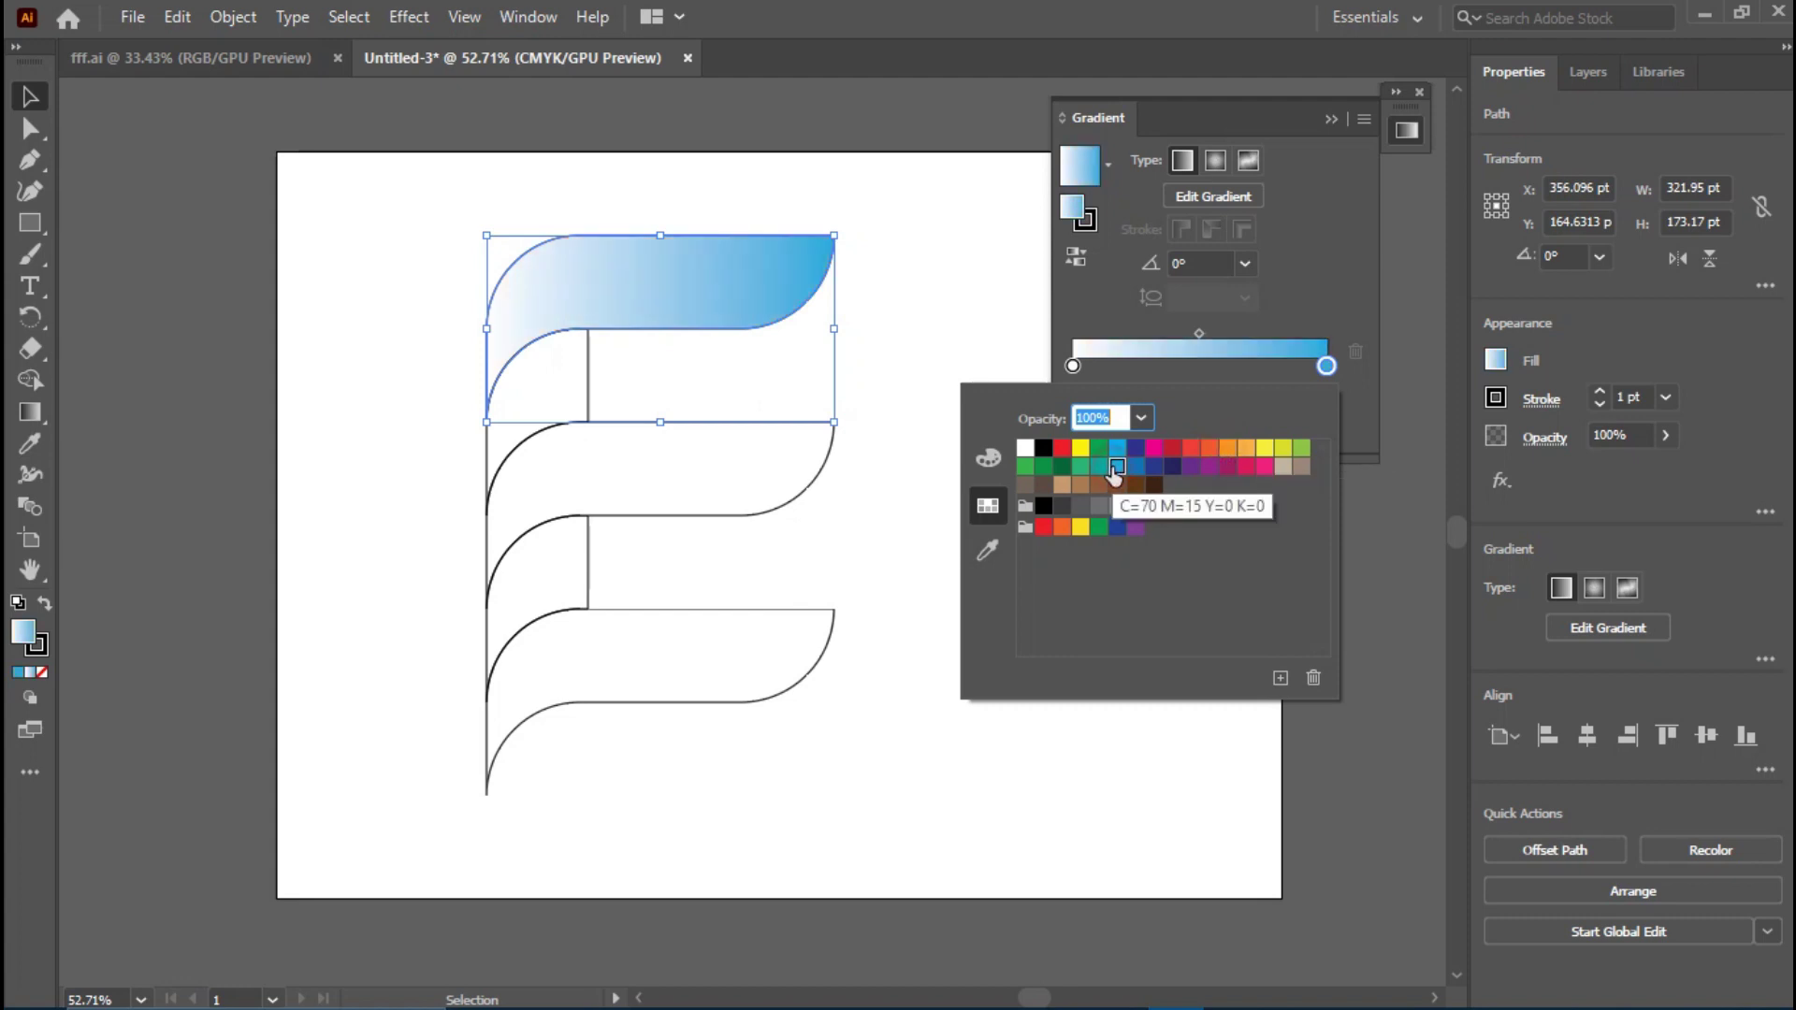
{"action": "left_click", "coordinate": [1132, 470]}
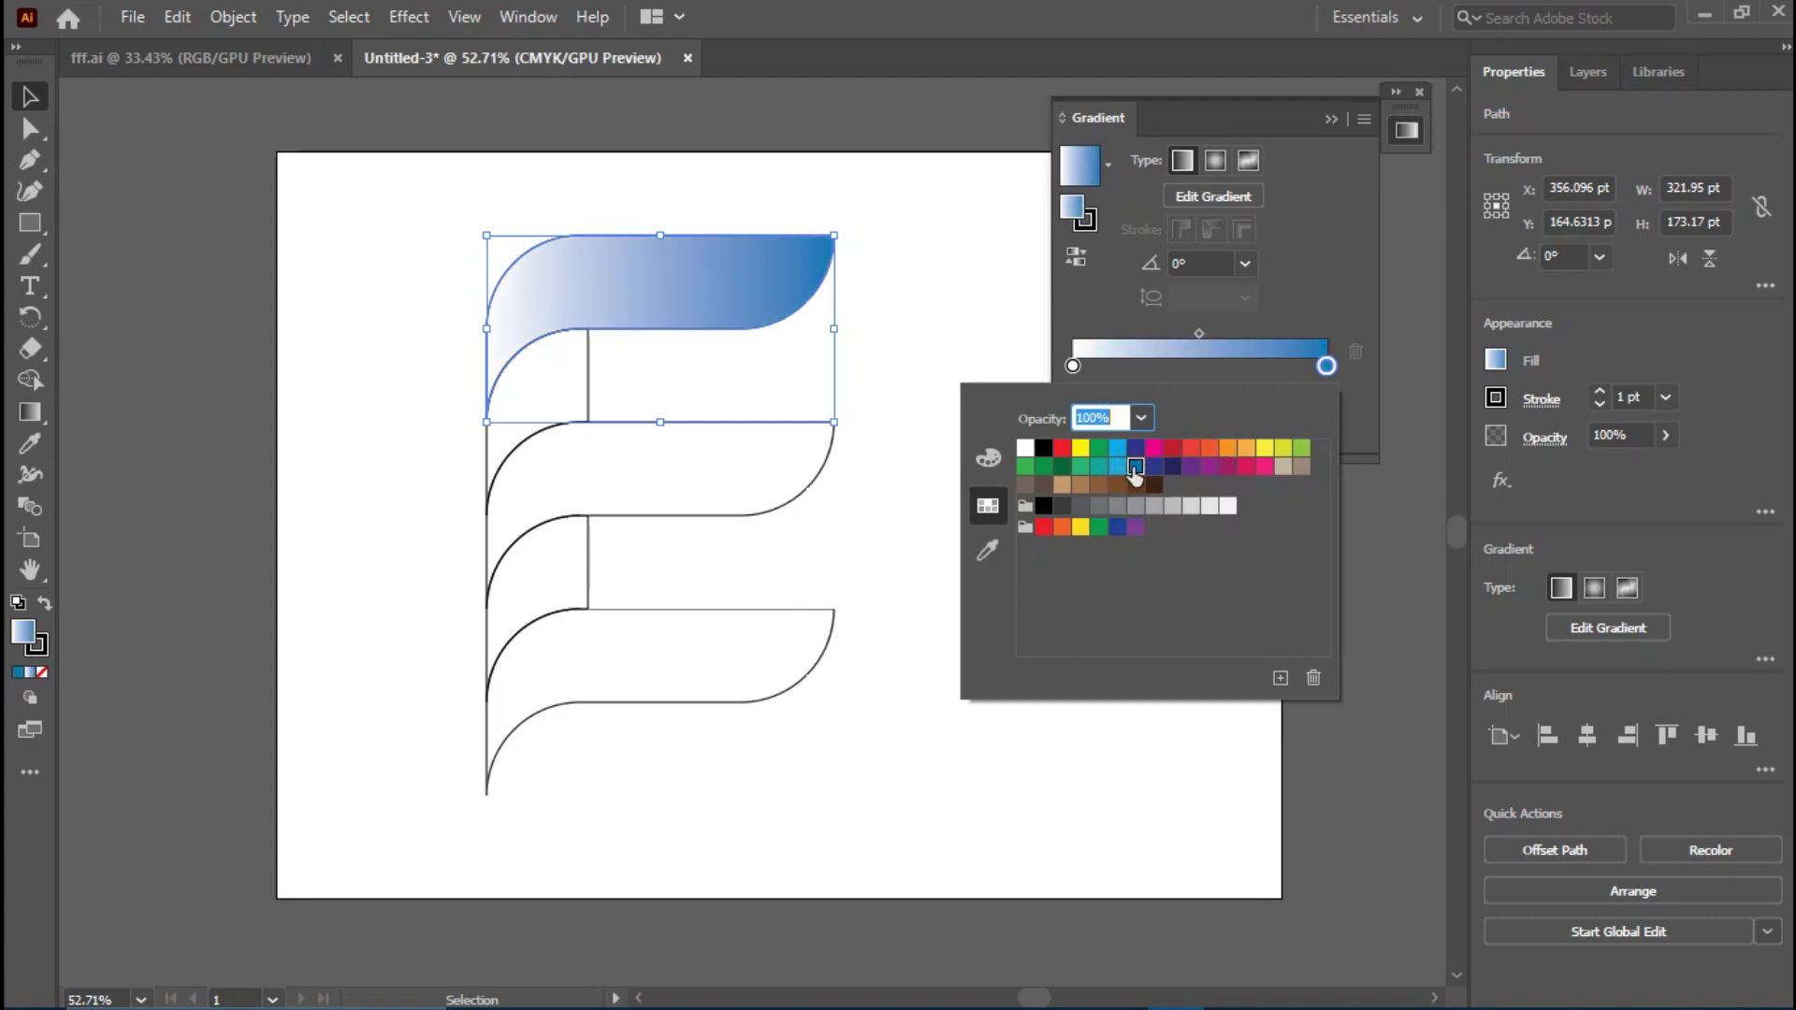
{"action": "left_click", "coordinate": [1225, 449]}
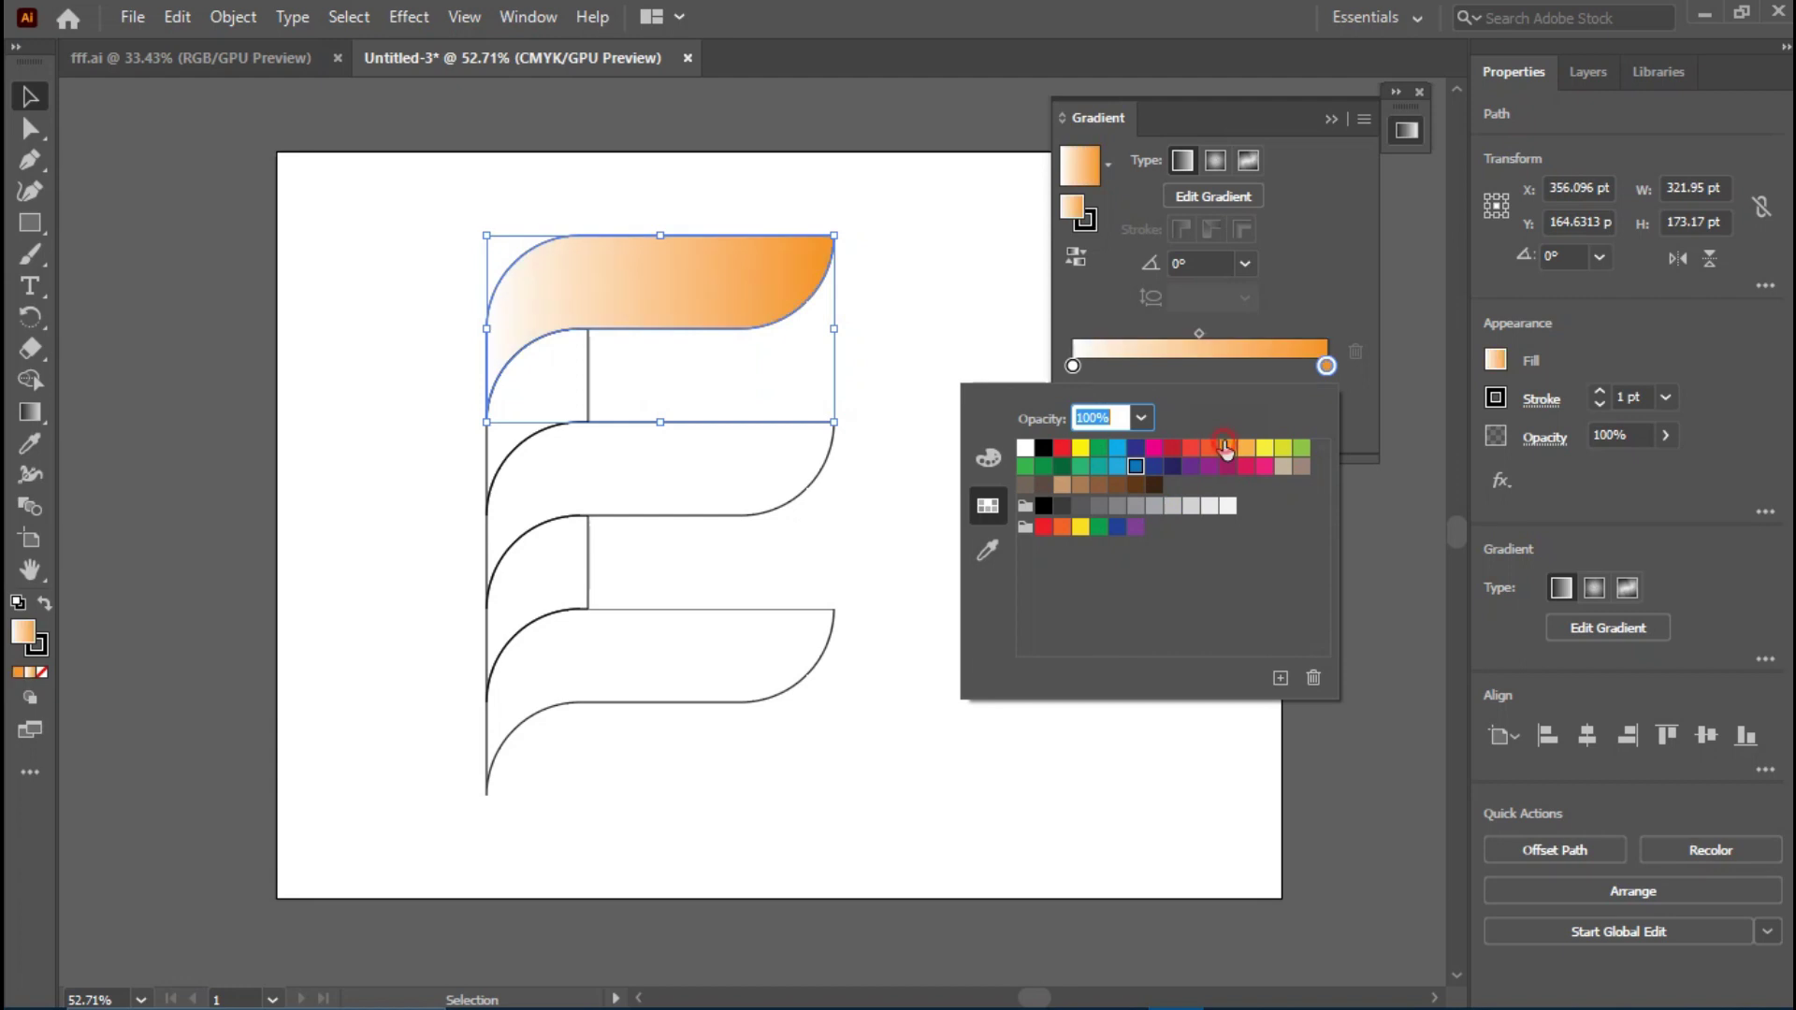
{"action": "left_click", "coordinate": [1073, 365]}
{"action": "double_click", "coordinate": [1072, 366]}
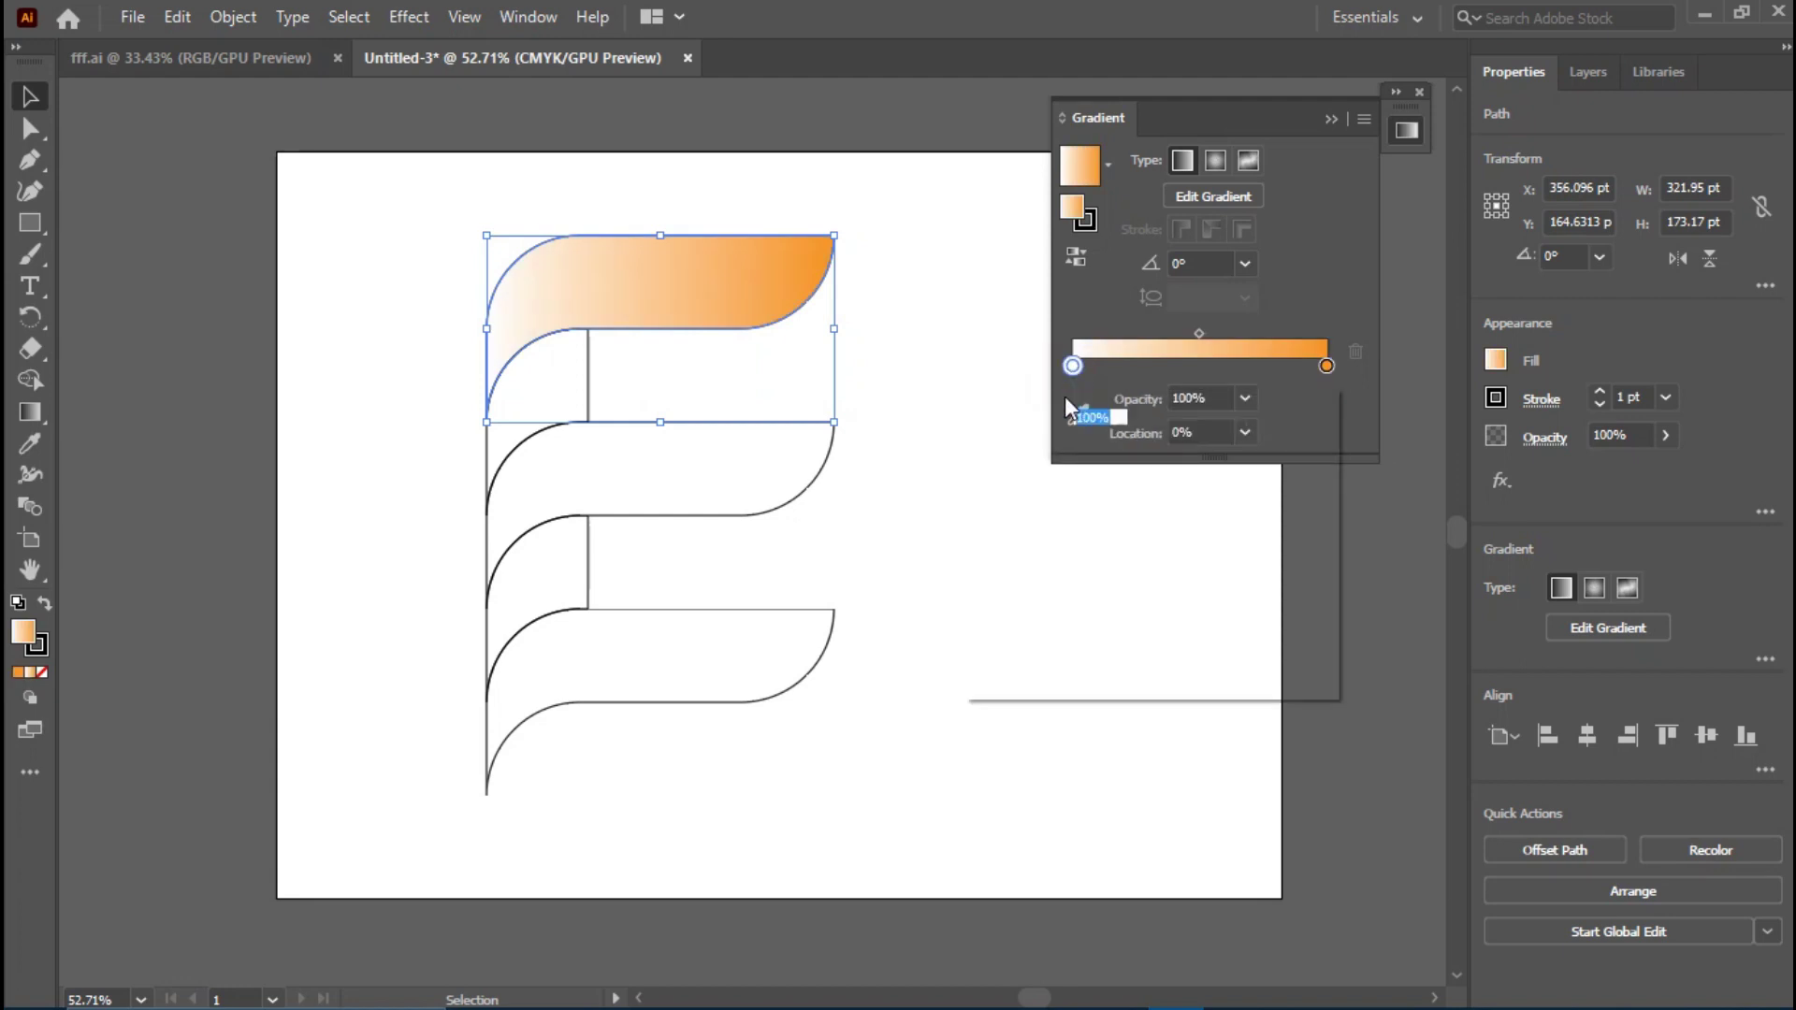
{"action": "left_click", "coordinate": [1043, 451]}
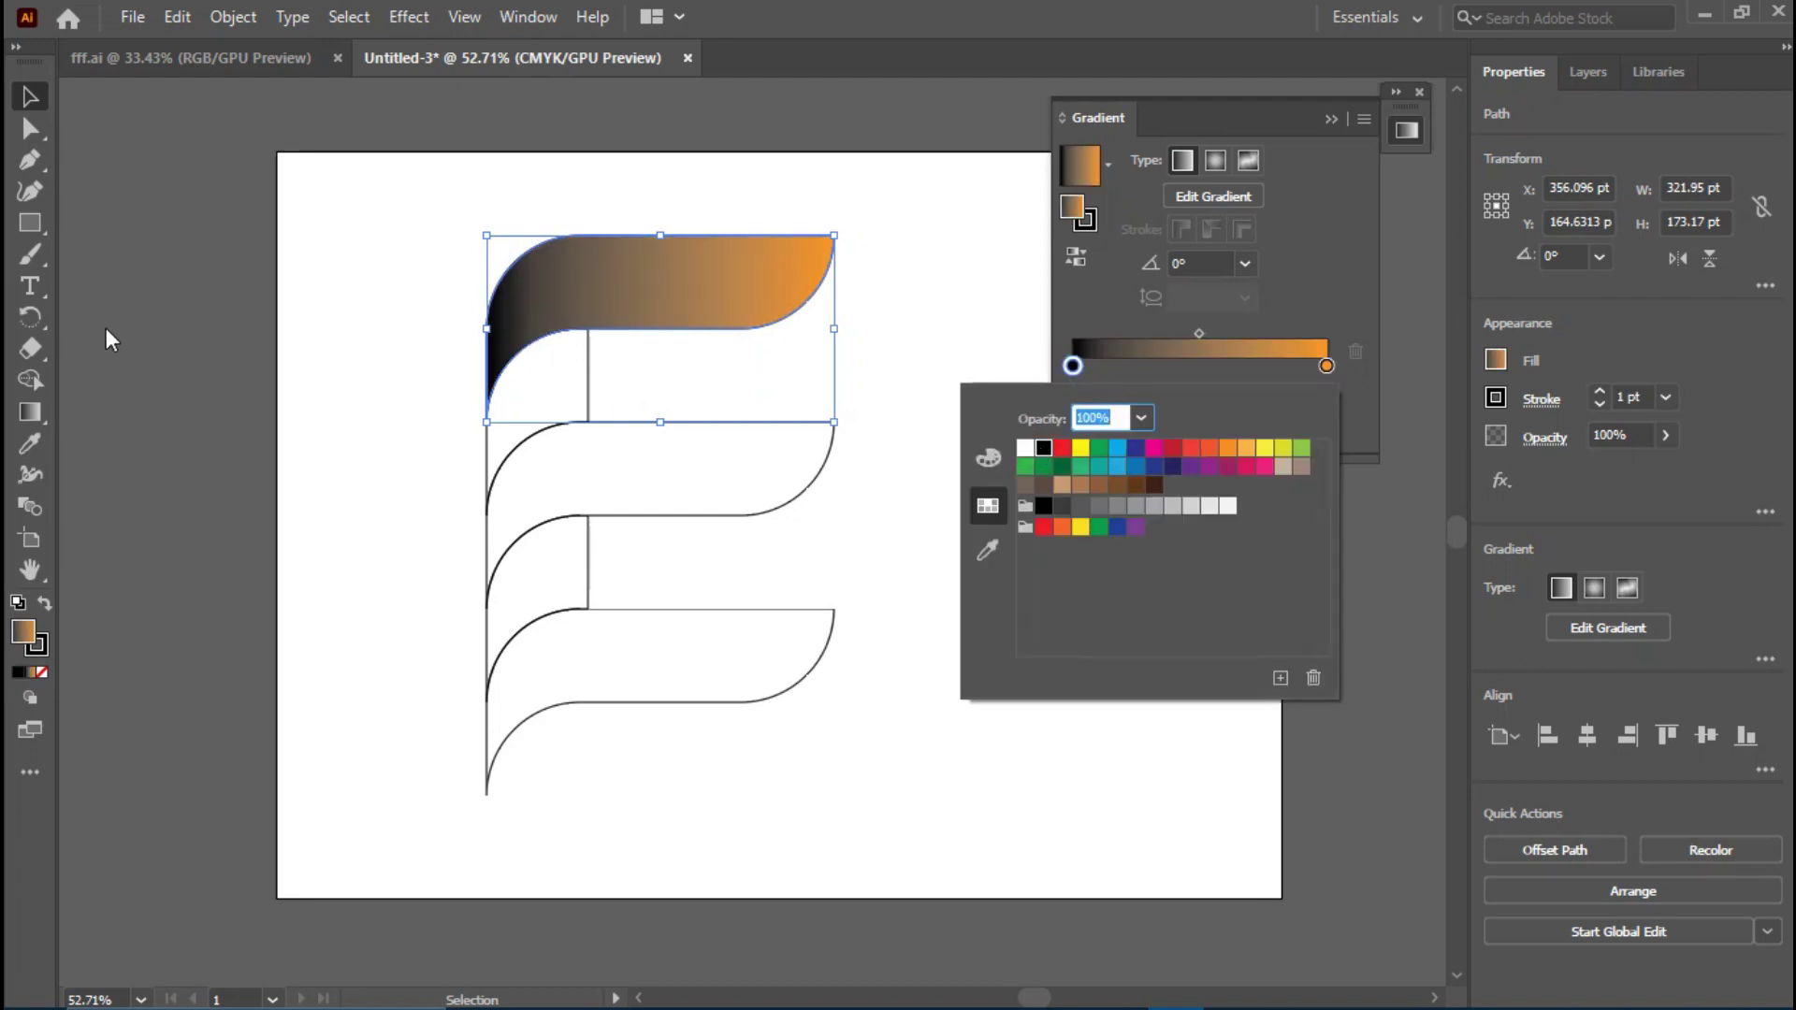
- Drag the top bar's gradient annotator left so it reads brown to orange
{"action": "left_click", "coordinate": [41, 410]}
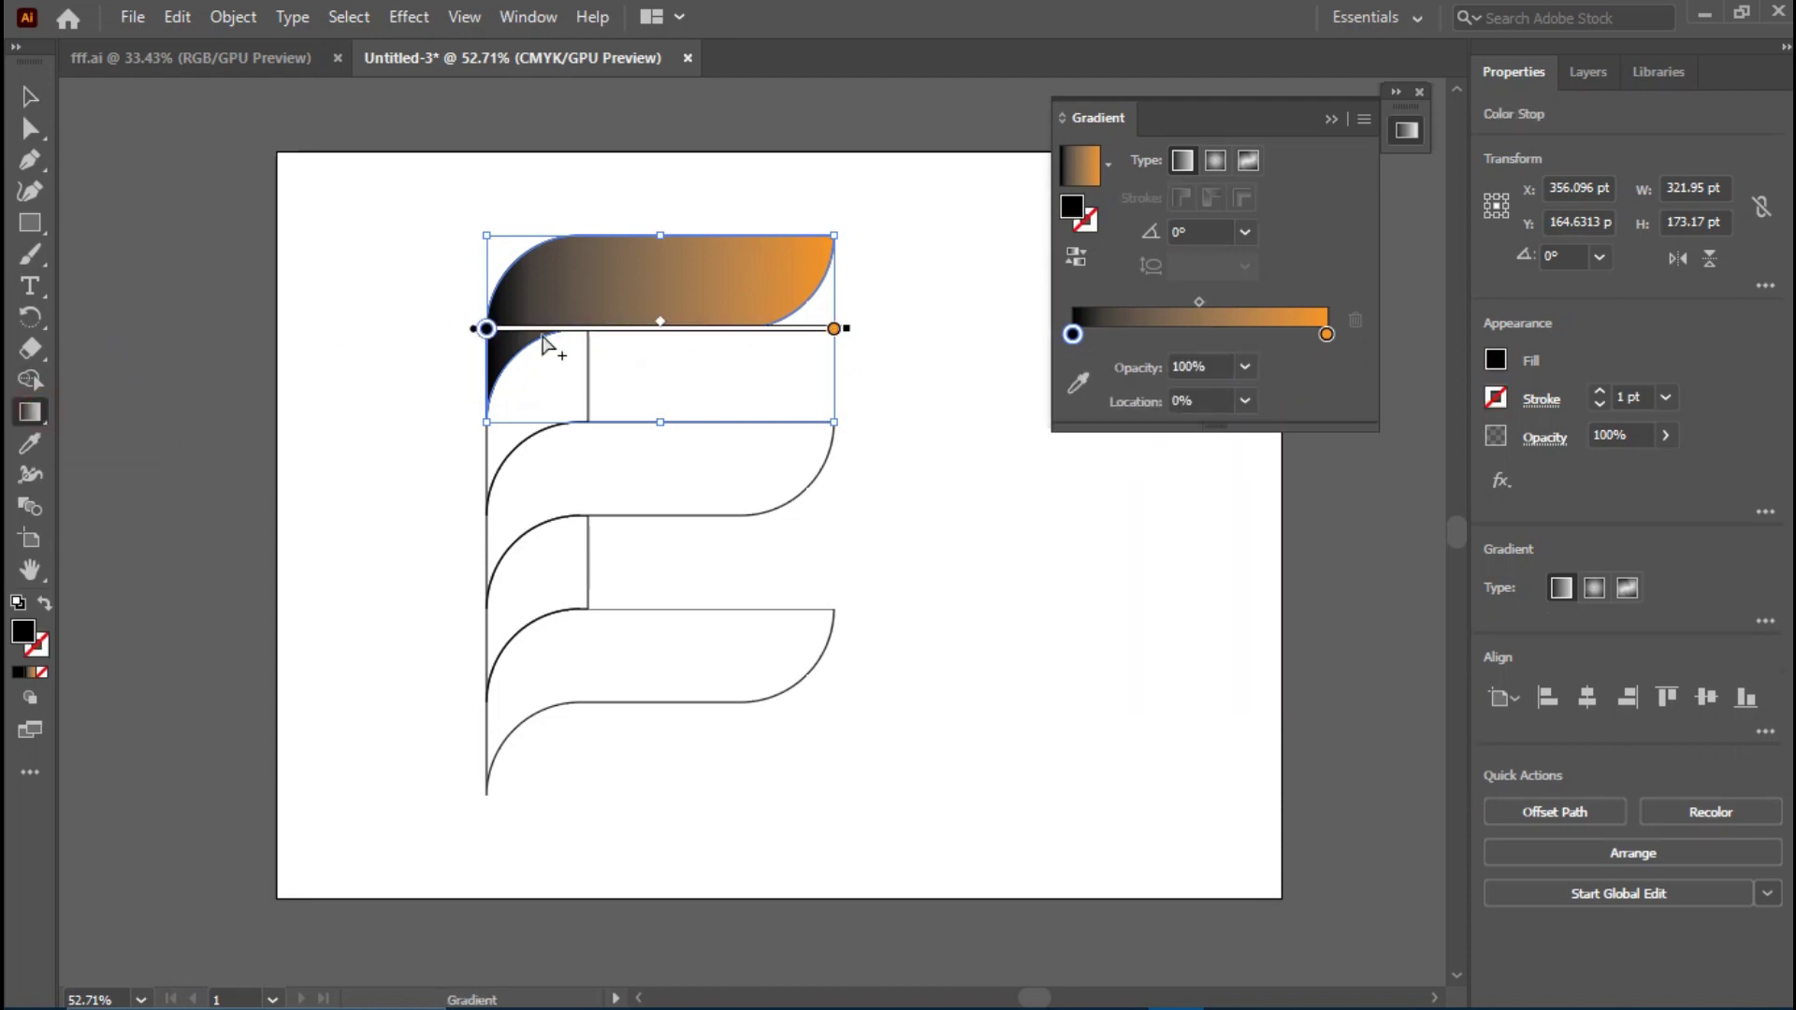
{"action": "left_click_drag", "start_coordinate": [642, 335], "coordinate": [520, 336]}
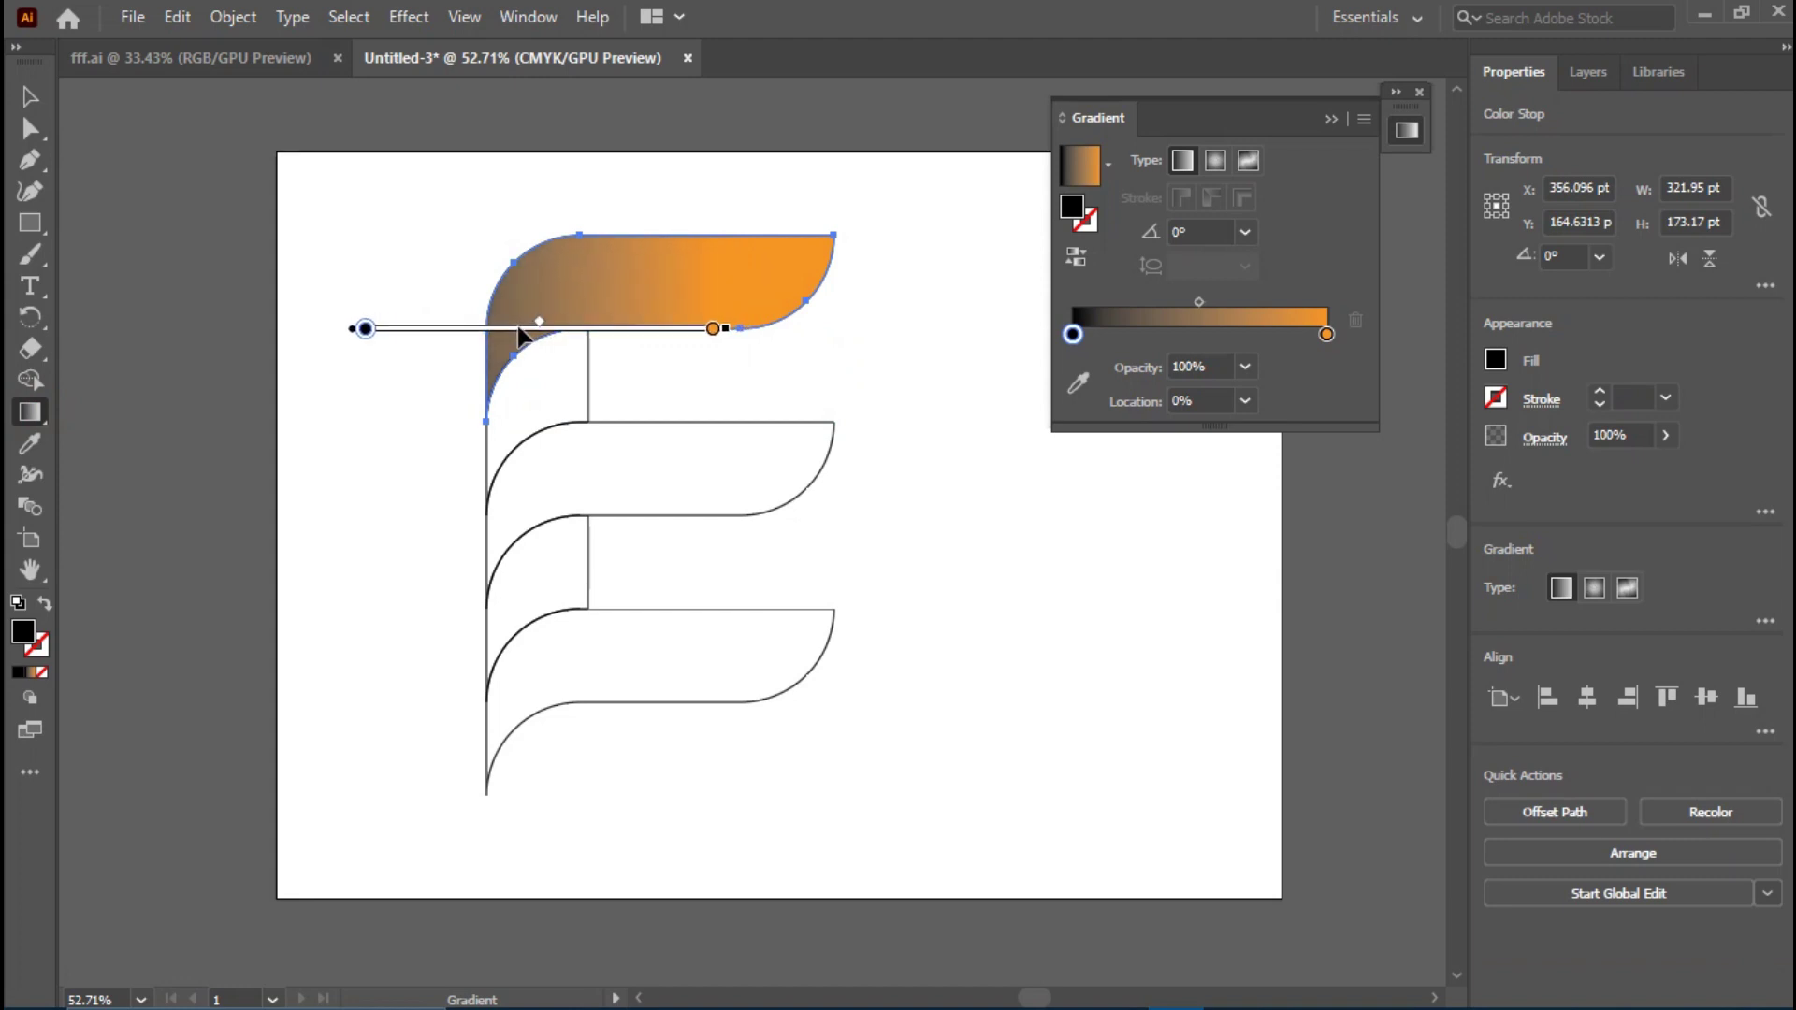
{"action": "left_click", "coordinate": [30, 96]}
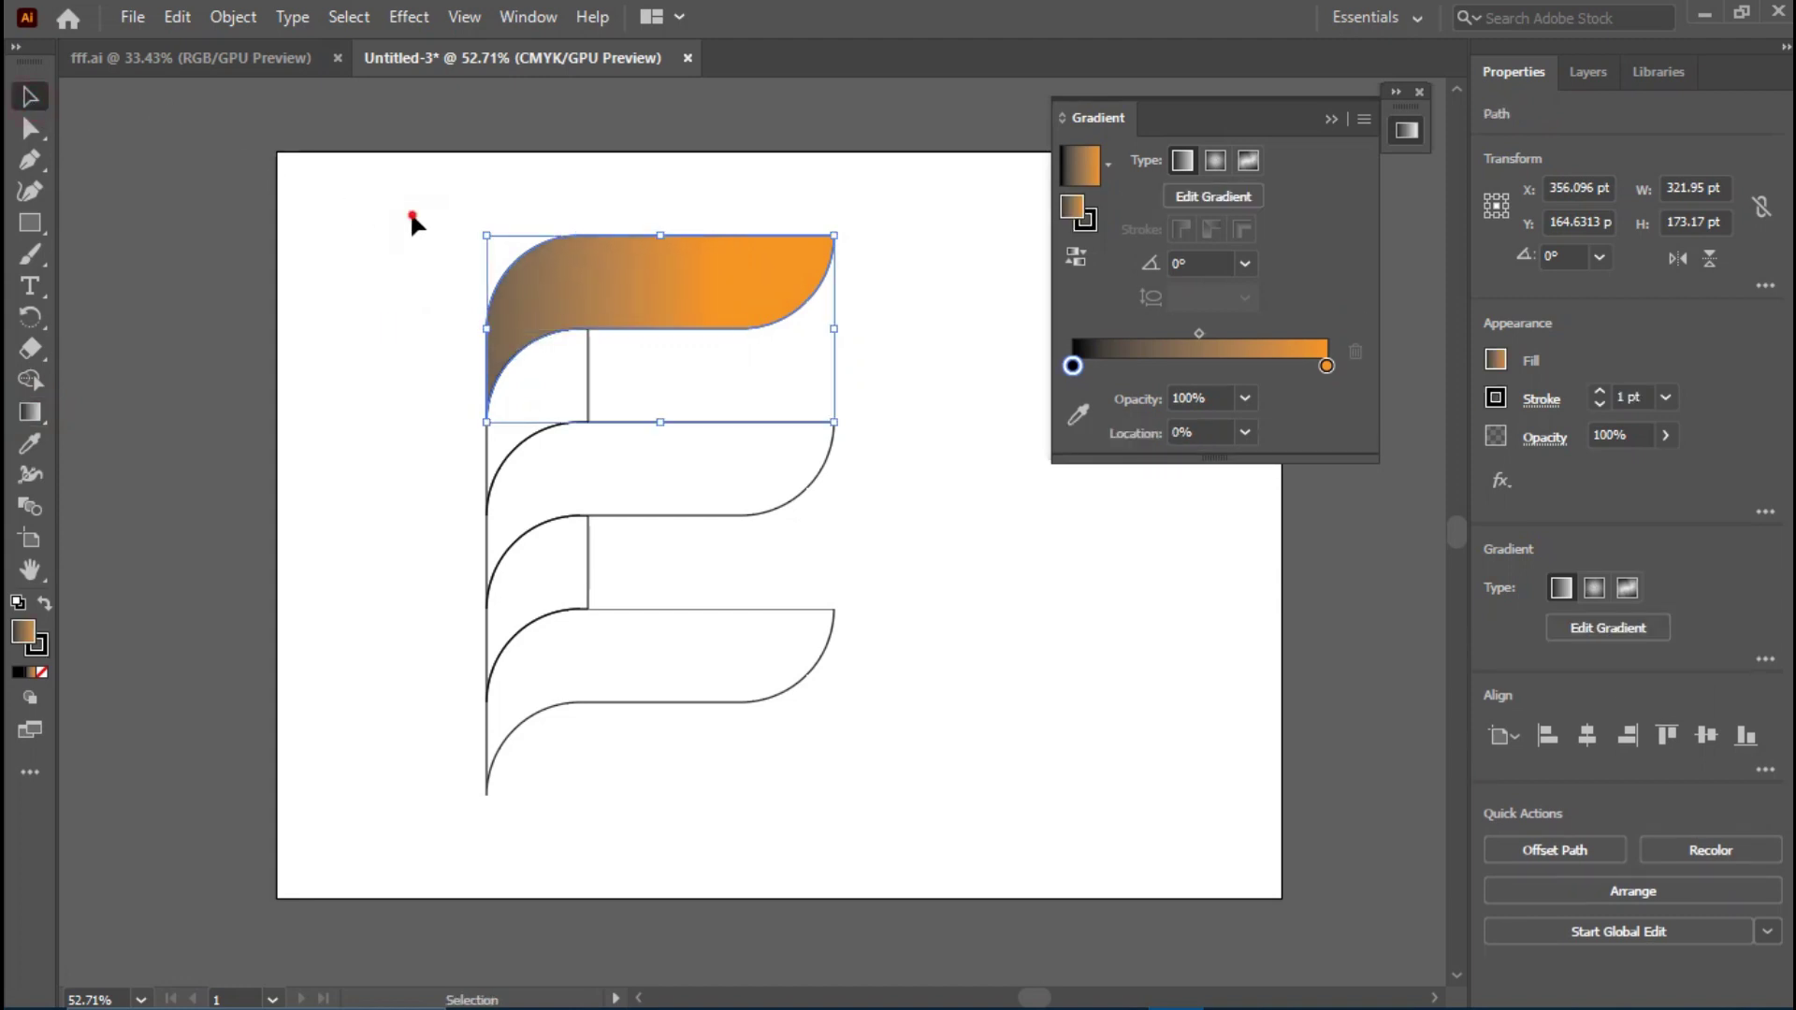
{"action": "left_click", "coordinate": [837, 496]}
{"action": "left_click", "coordinate": [732, 420]}
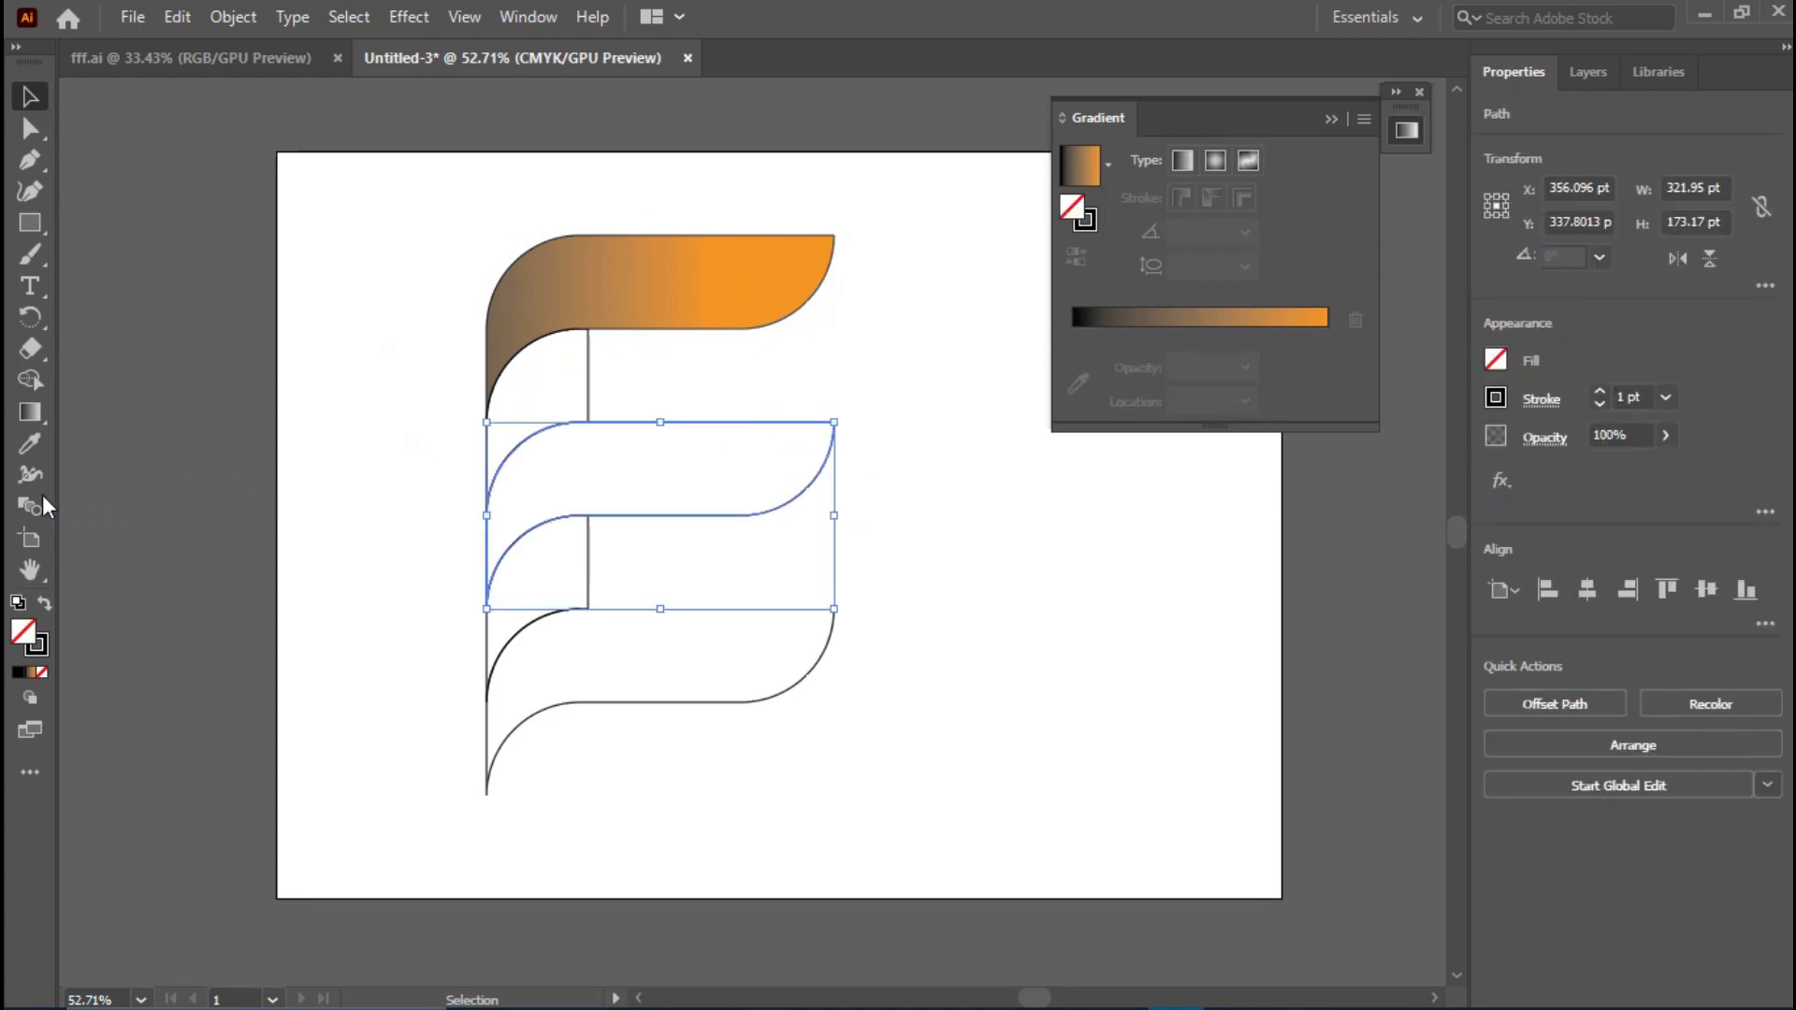
- Eyedropper the top bar's gradient onto the middle bar and shift it left
{"action": "left_click", "coordinate": [33, 449]}
{"action": "left_click", "coordinate": [639, 301]}
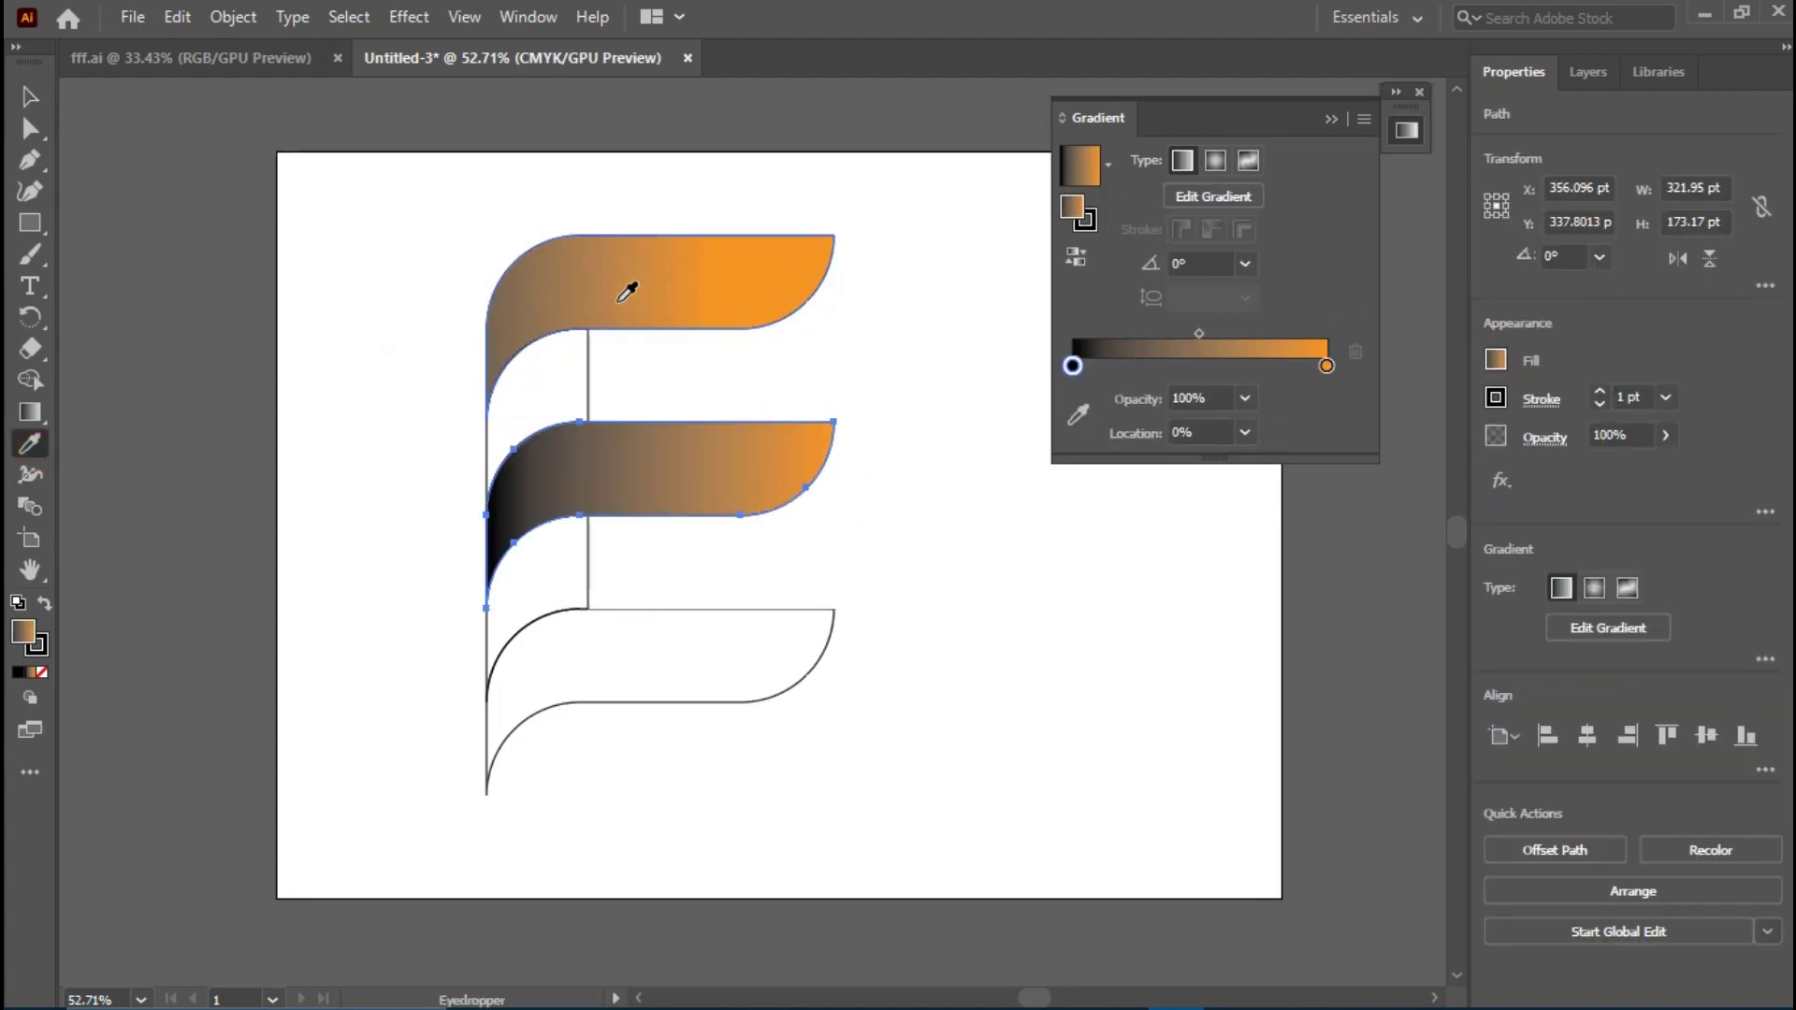
{"action": "left_click", "coordinate": [31, 412]}
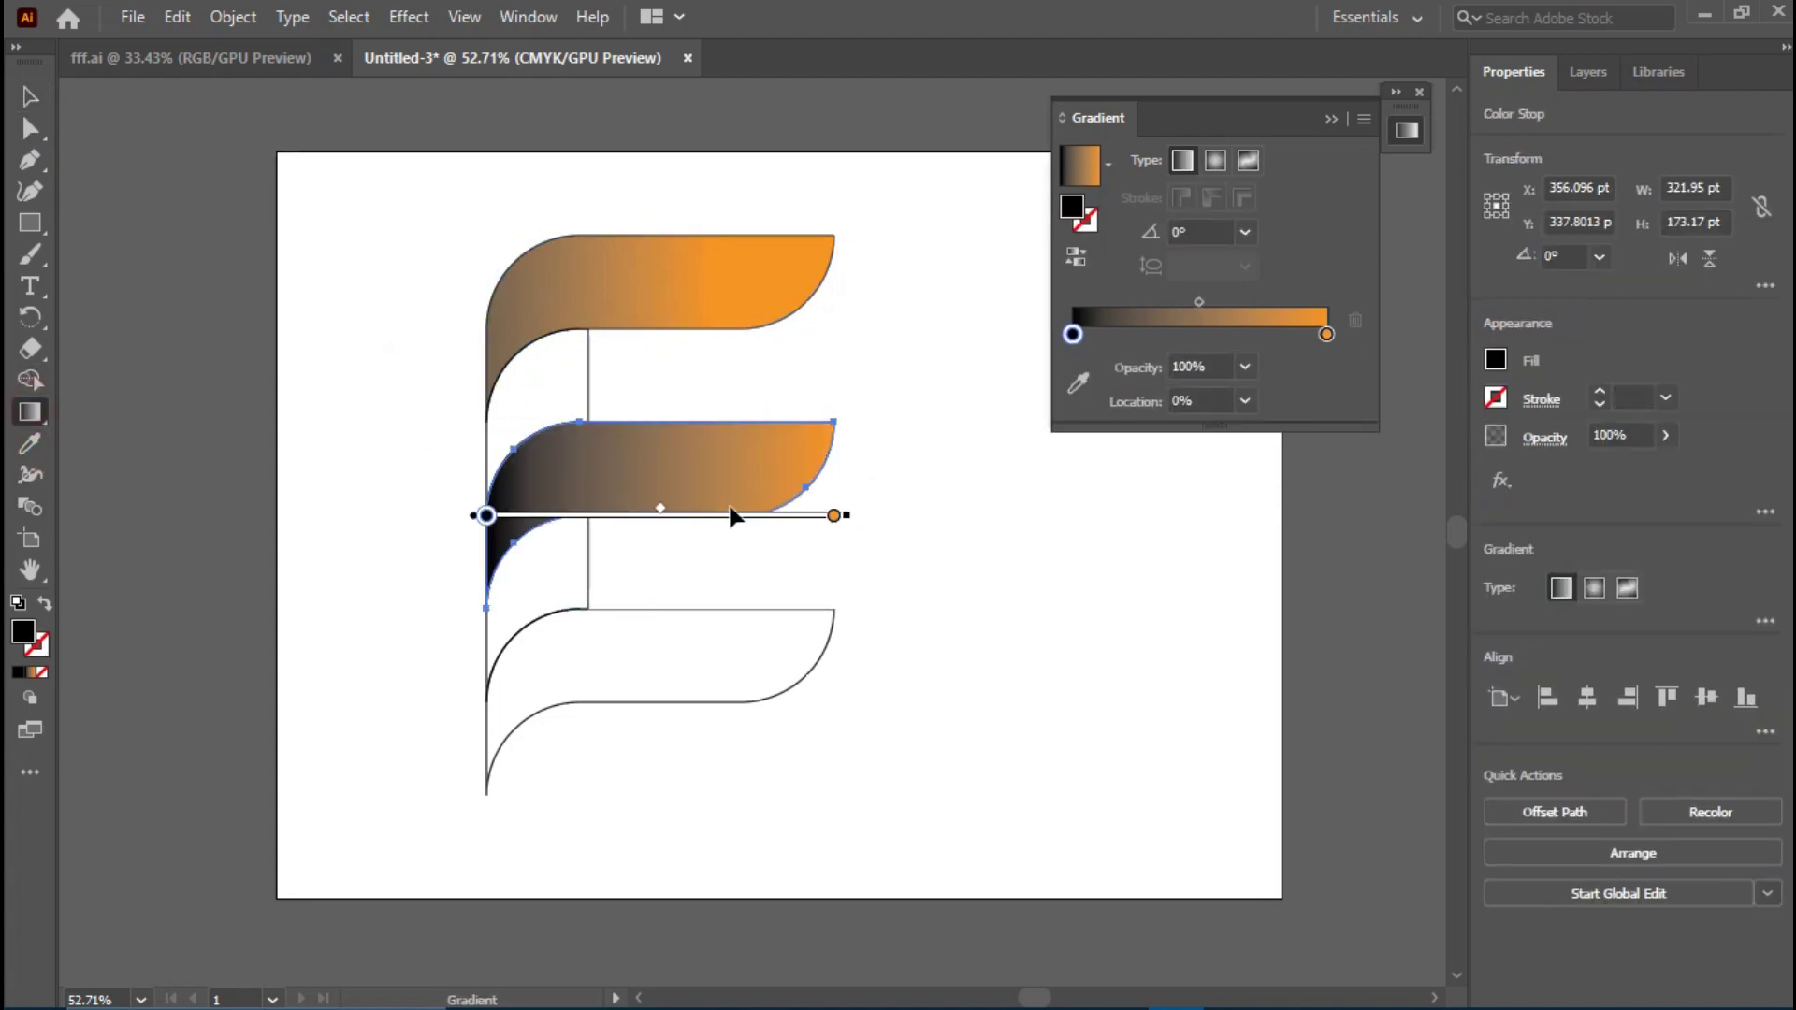
{"action": "left_click_drag", "start_coordinate": [717, 514], "coordinate": [627, 519]}
{"action": "left_click", "coordinate": [29, 96]}
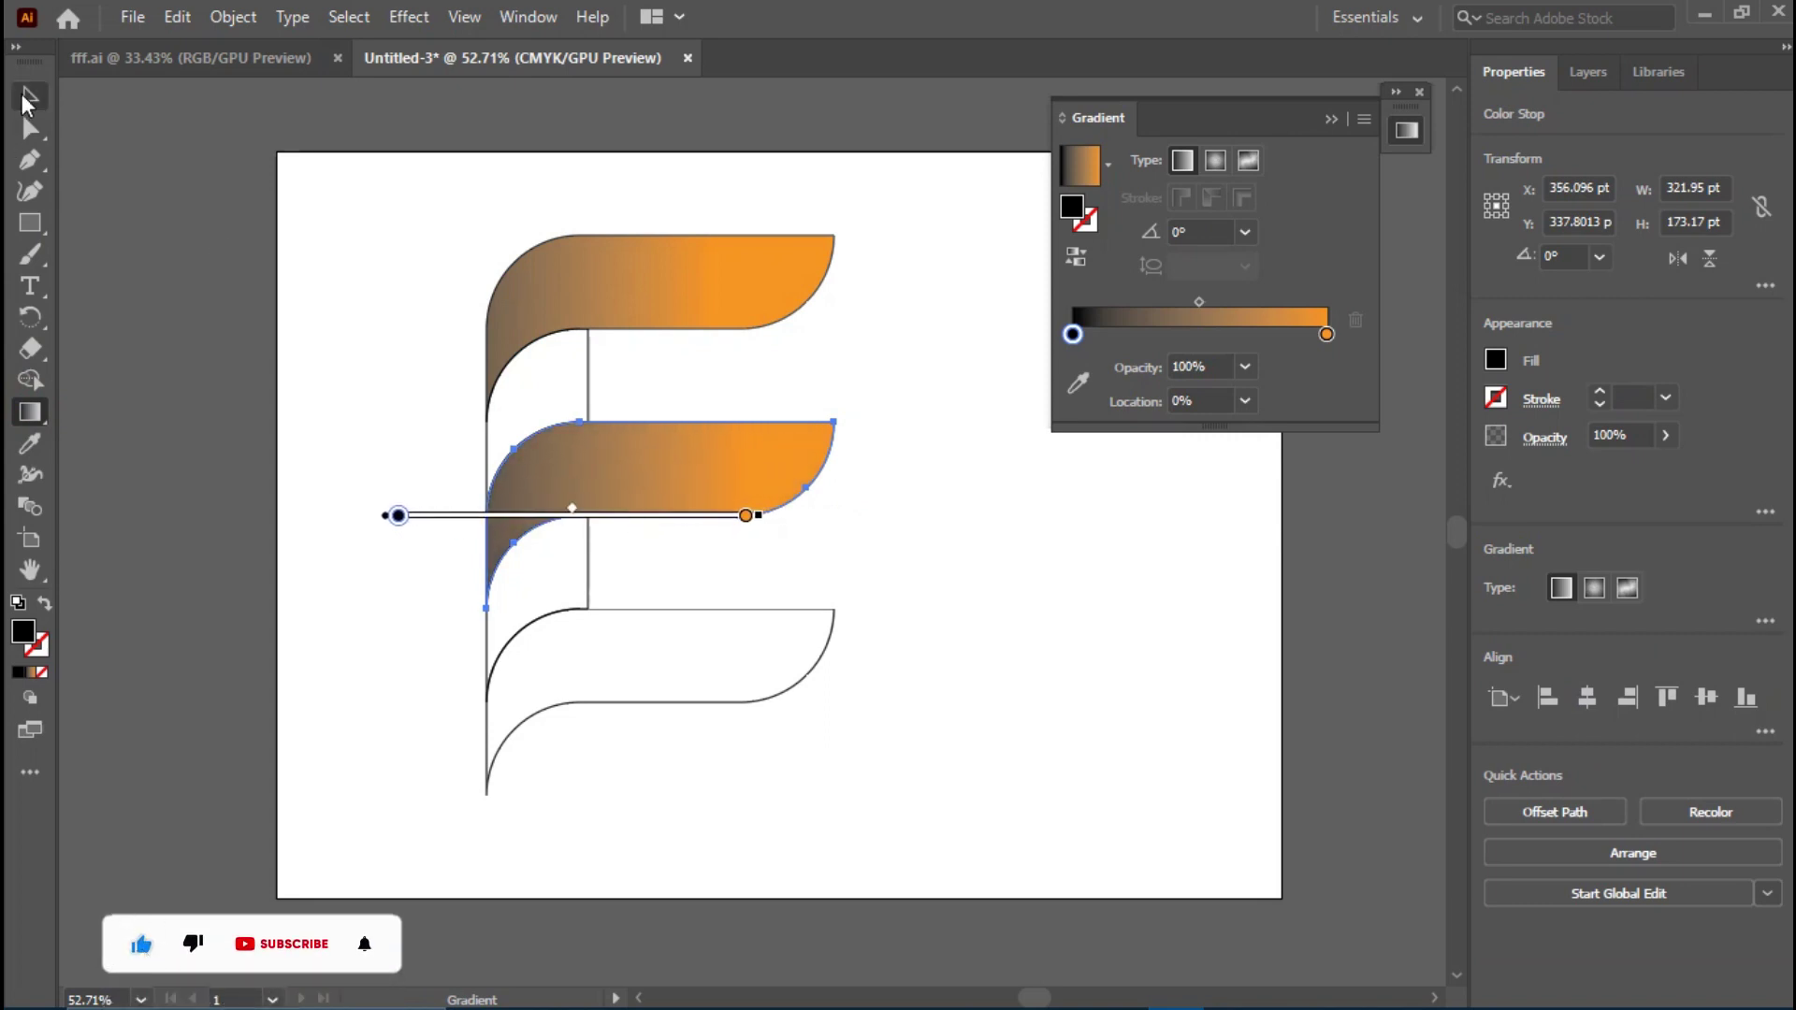
- Eyedropper the same gradient onto the bottom bar and shift it left
{"action": "left_click_drag", "start_coordinate": [879, 698], "coordinate": [743, 664]}
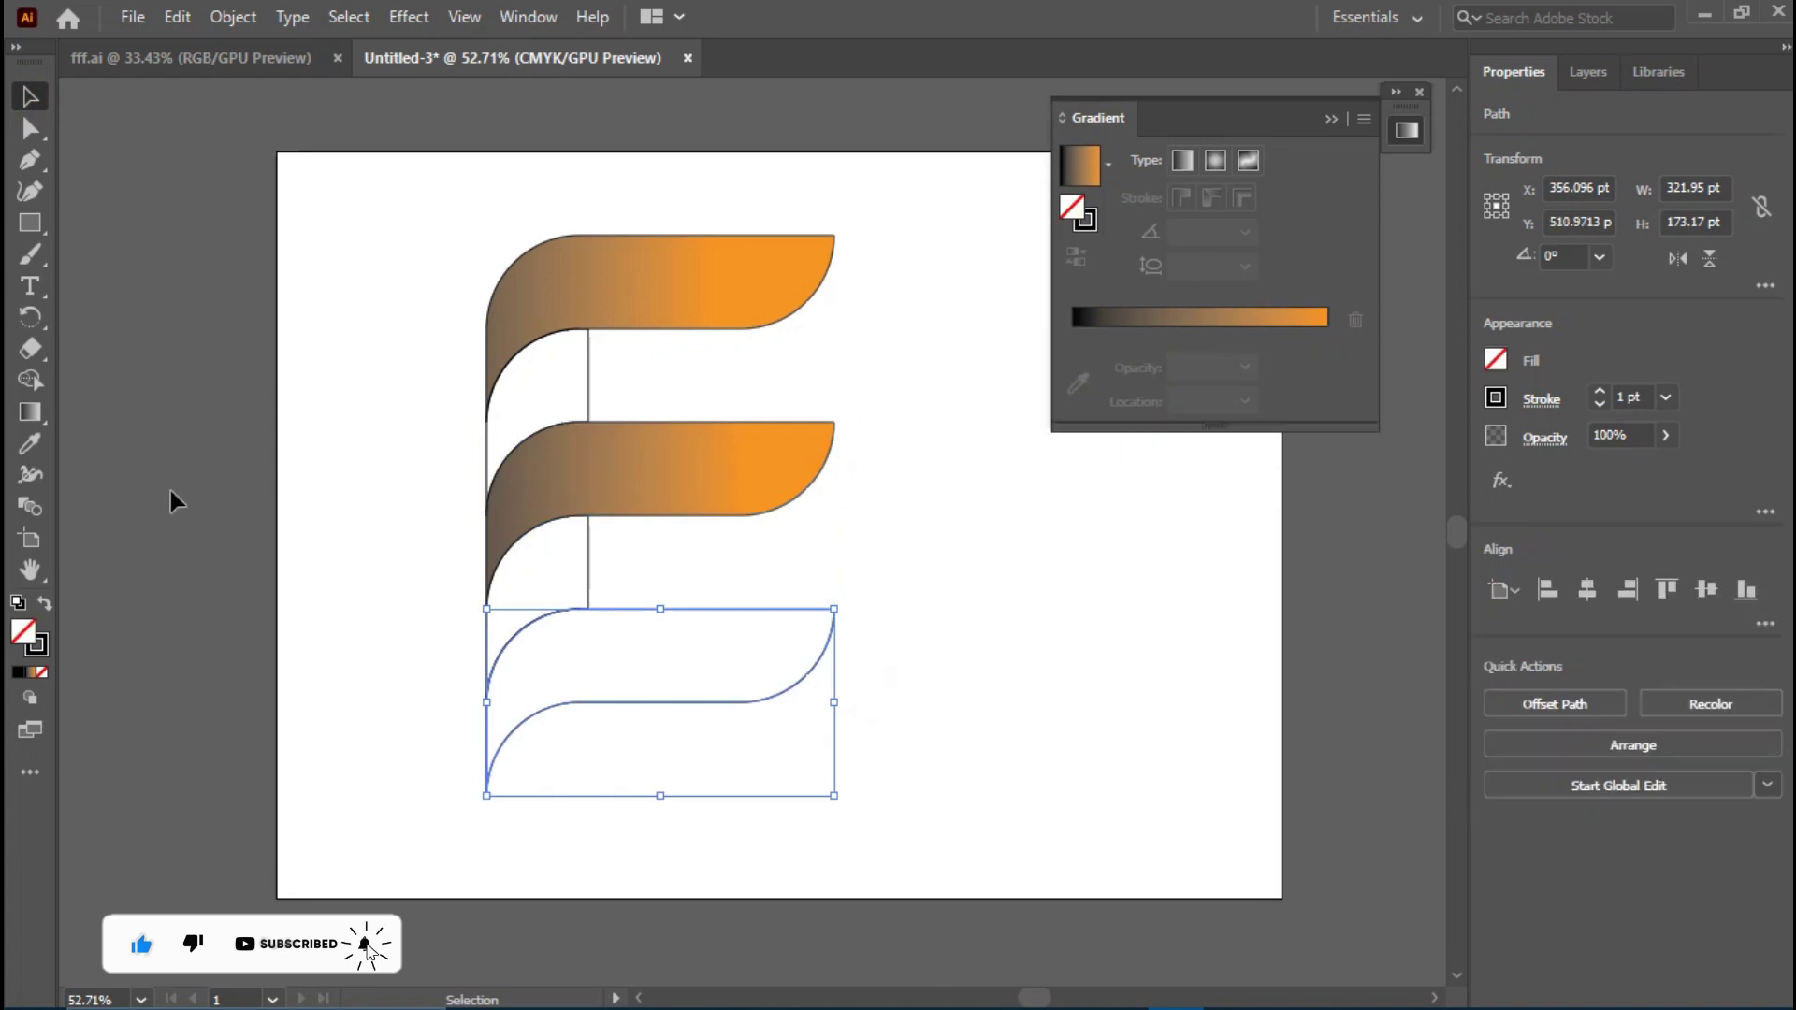
{"action": "left_click", "coordinate": [29, 443]}
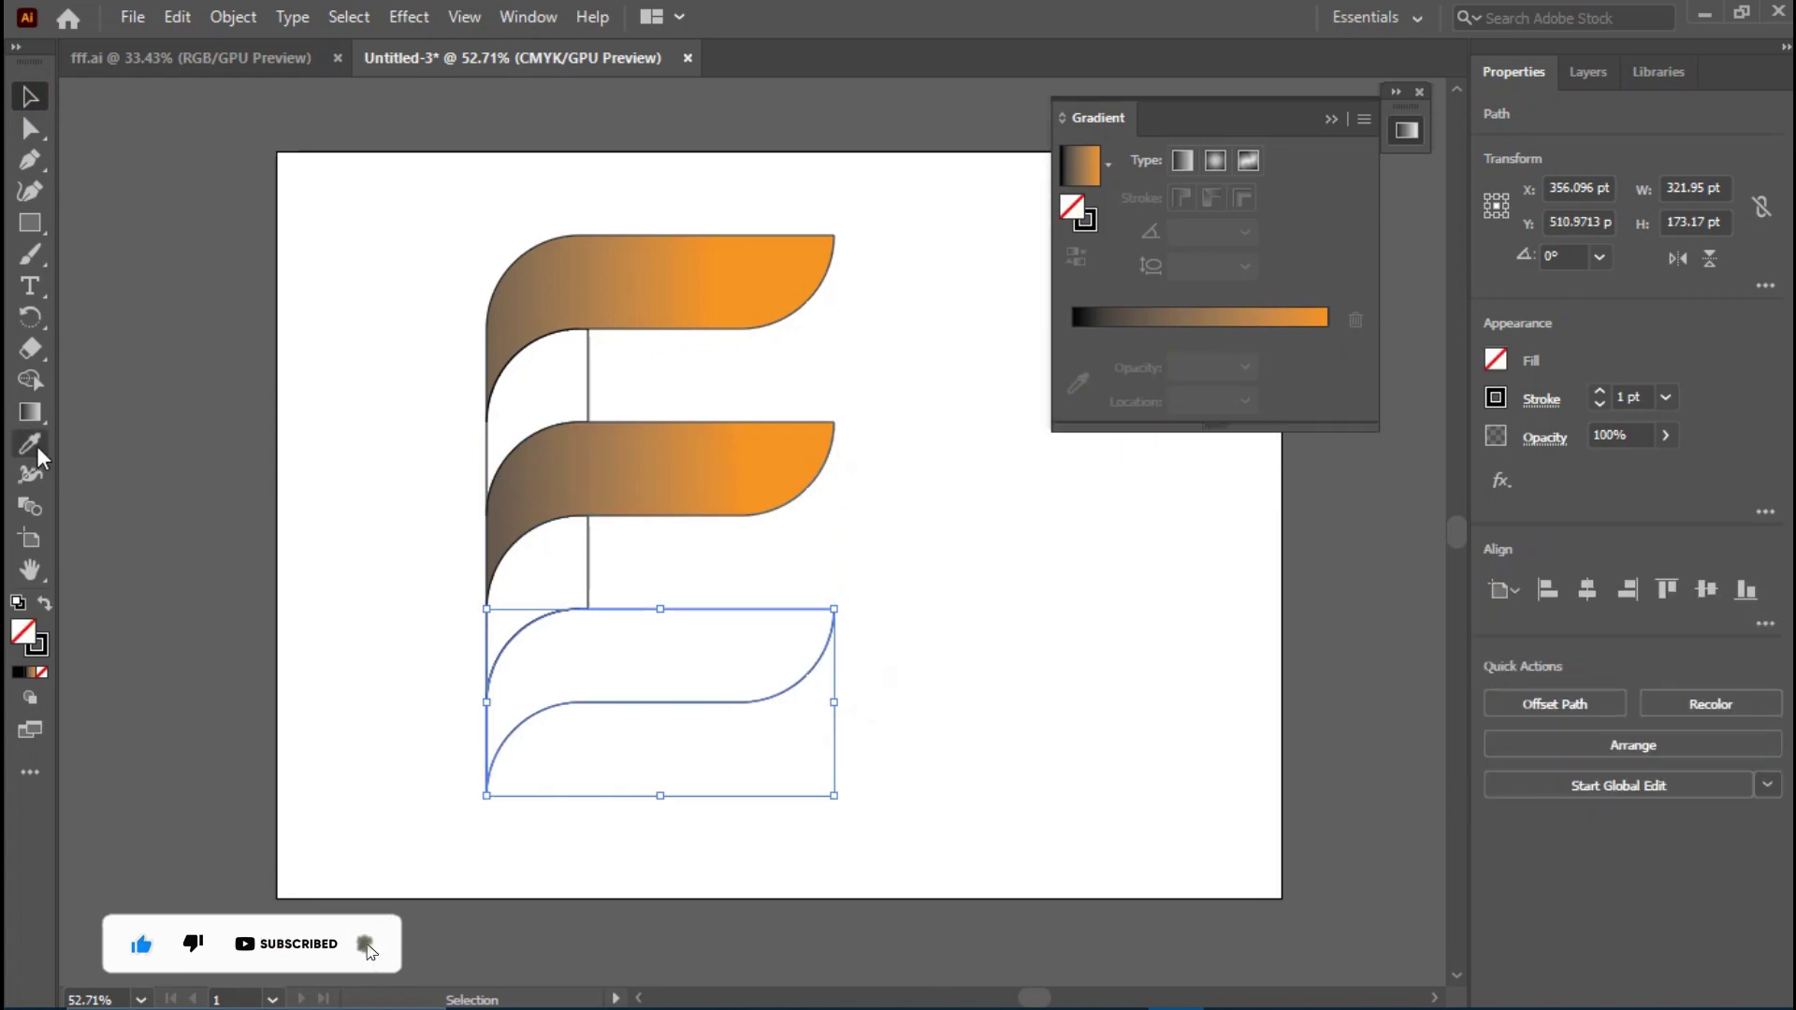
{"action": "left_click", "coordinate": [650, 463]}
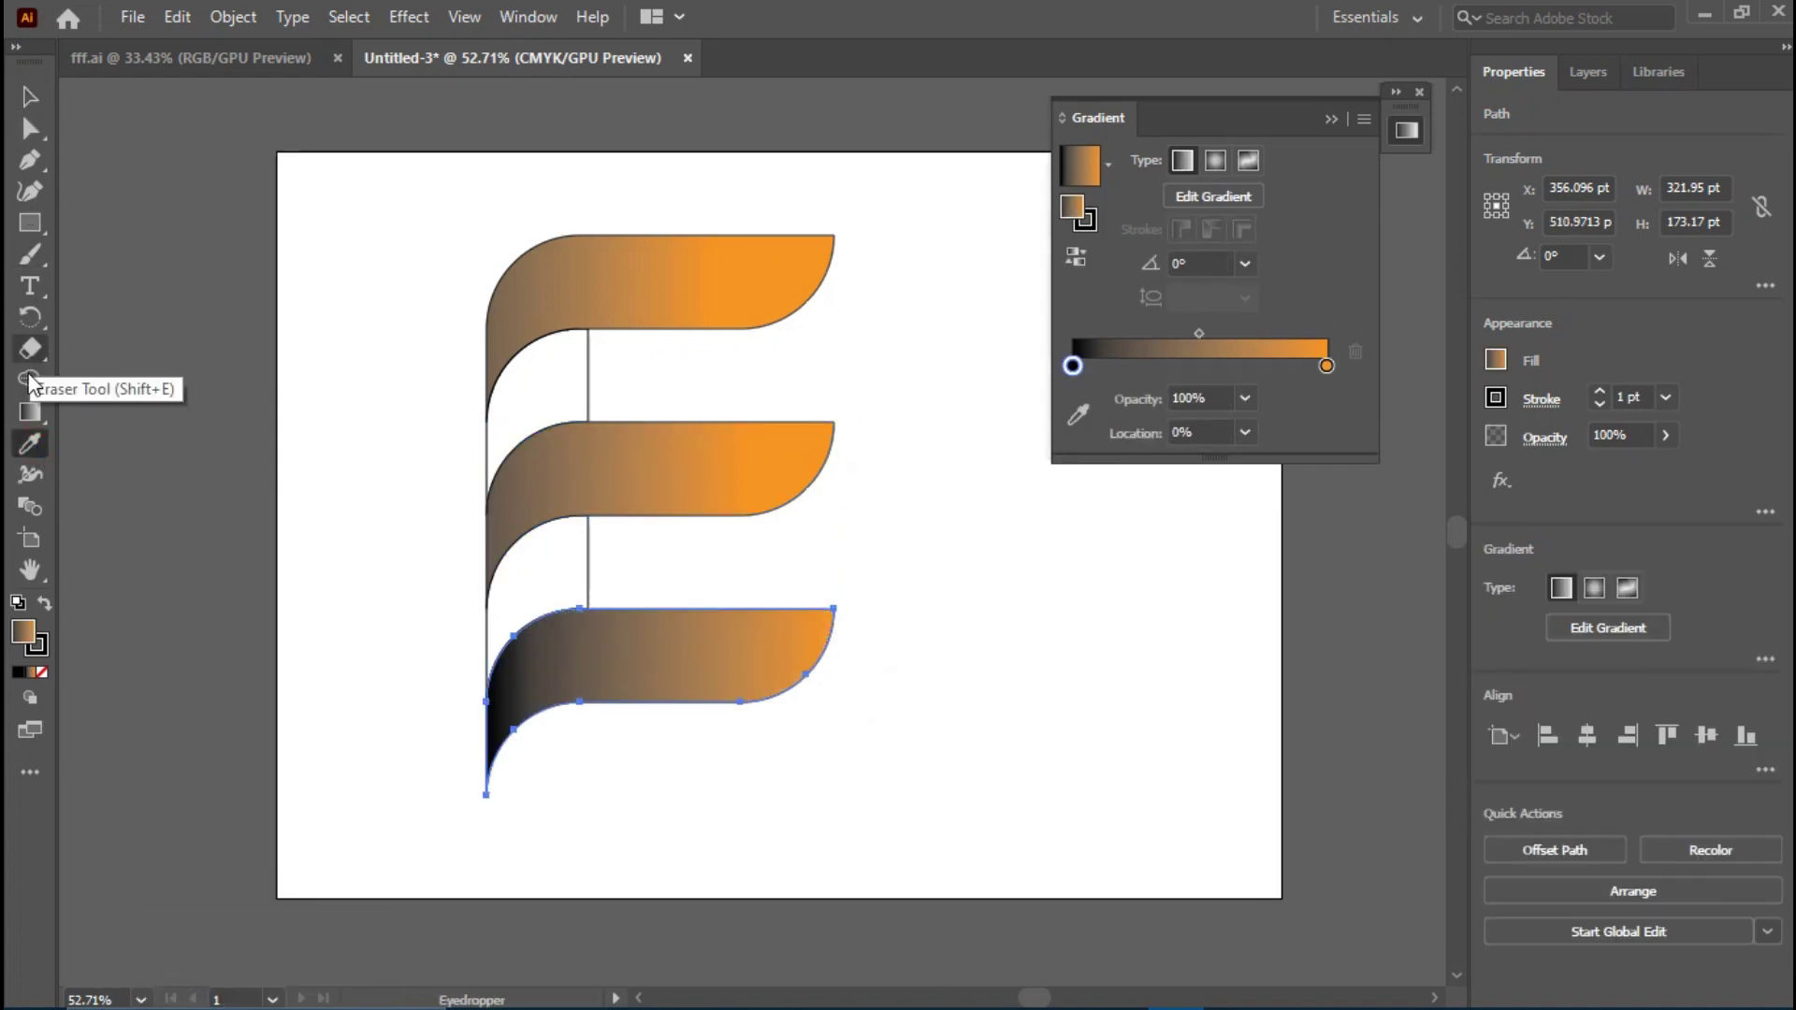
{"action": "left_click", "coordinate": [29, 411]}
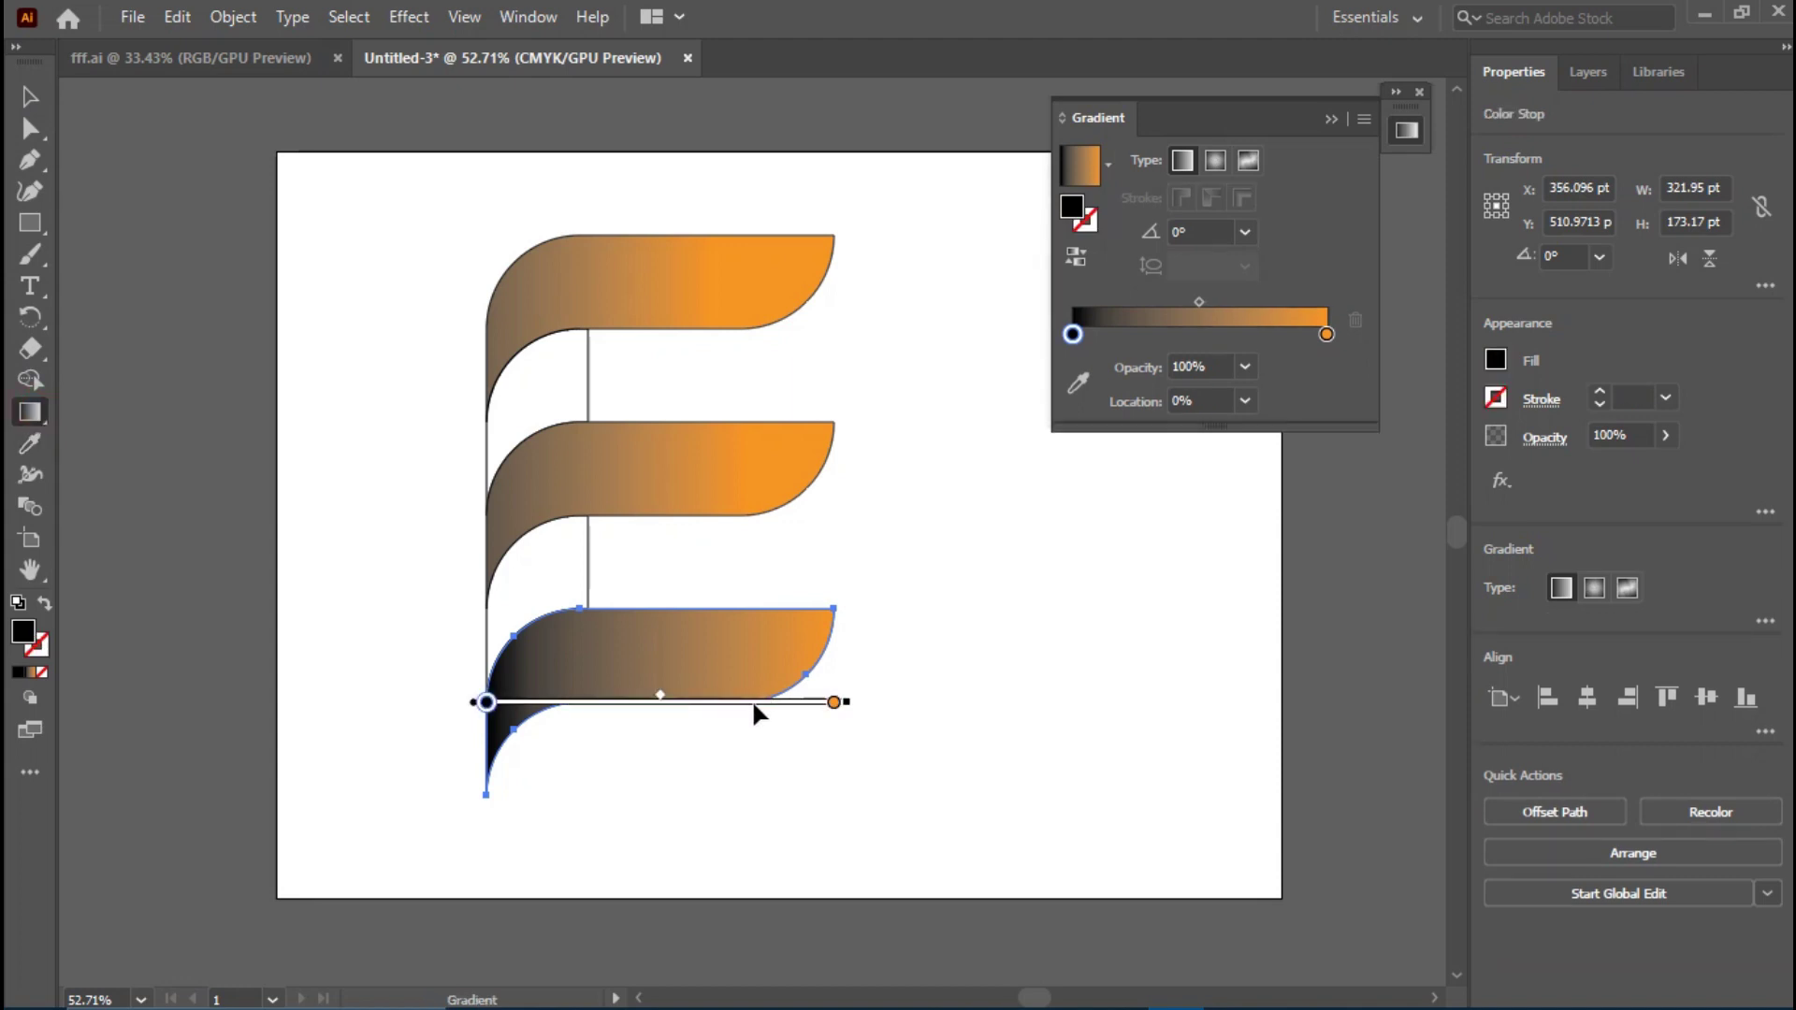
{"action": "left_click_drag", "start_coordinate": [752, 699], "coordinate": [677, 711]}
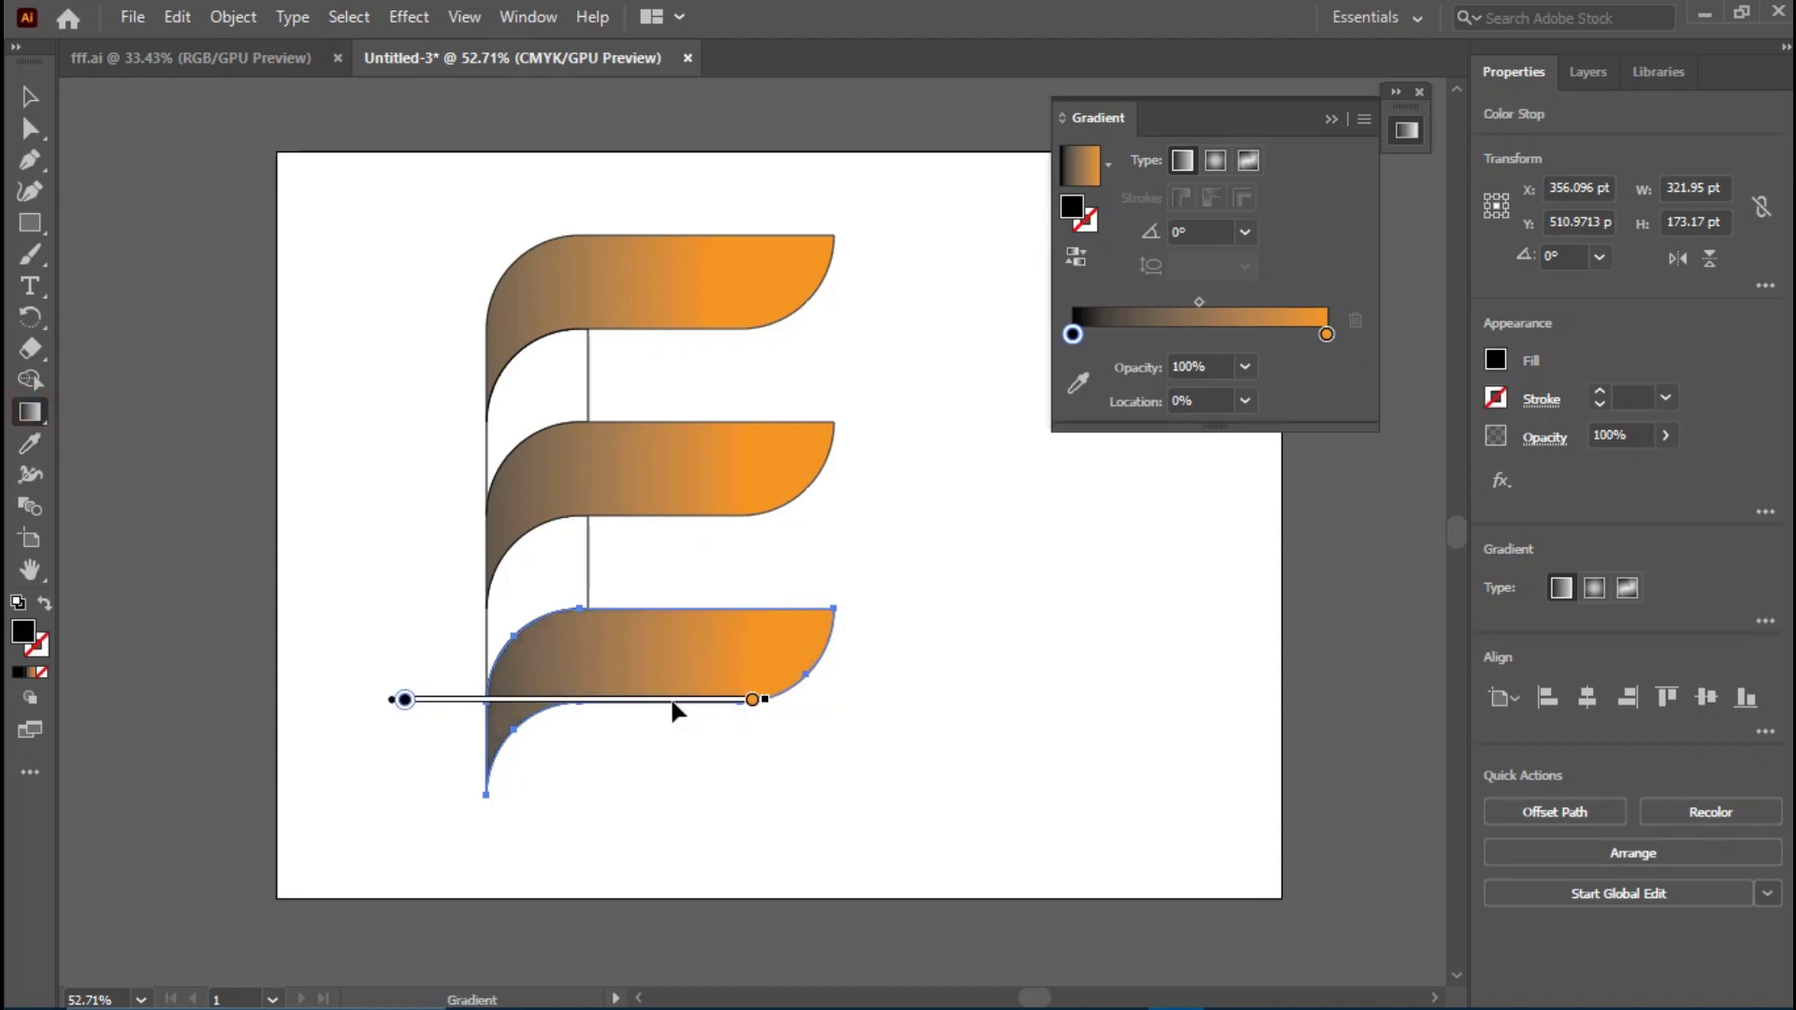
{"action": "left_click_drag", "start_coordinate": [670, 697], "coordinate": [665, 701]}
{"action": "left_click", "coordinate": [24, 105]}
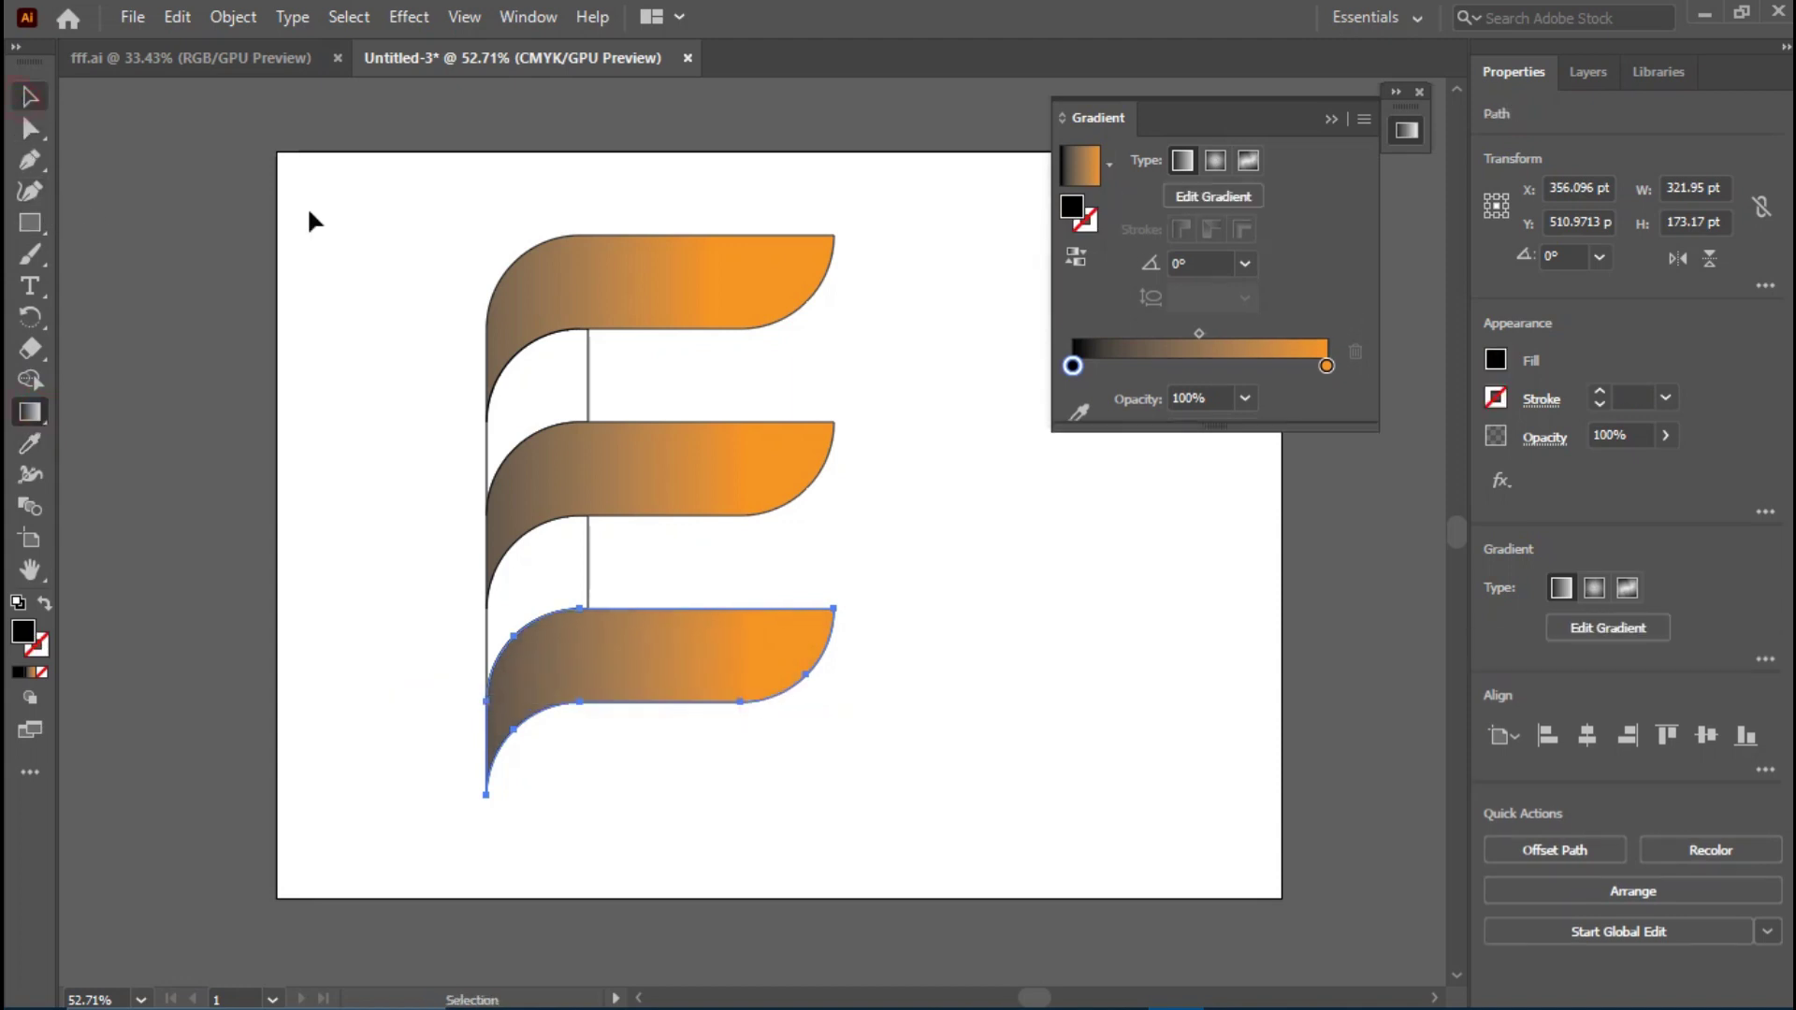
{"action": "left_click", "coordinate": [552, 377]}
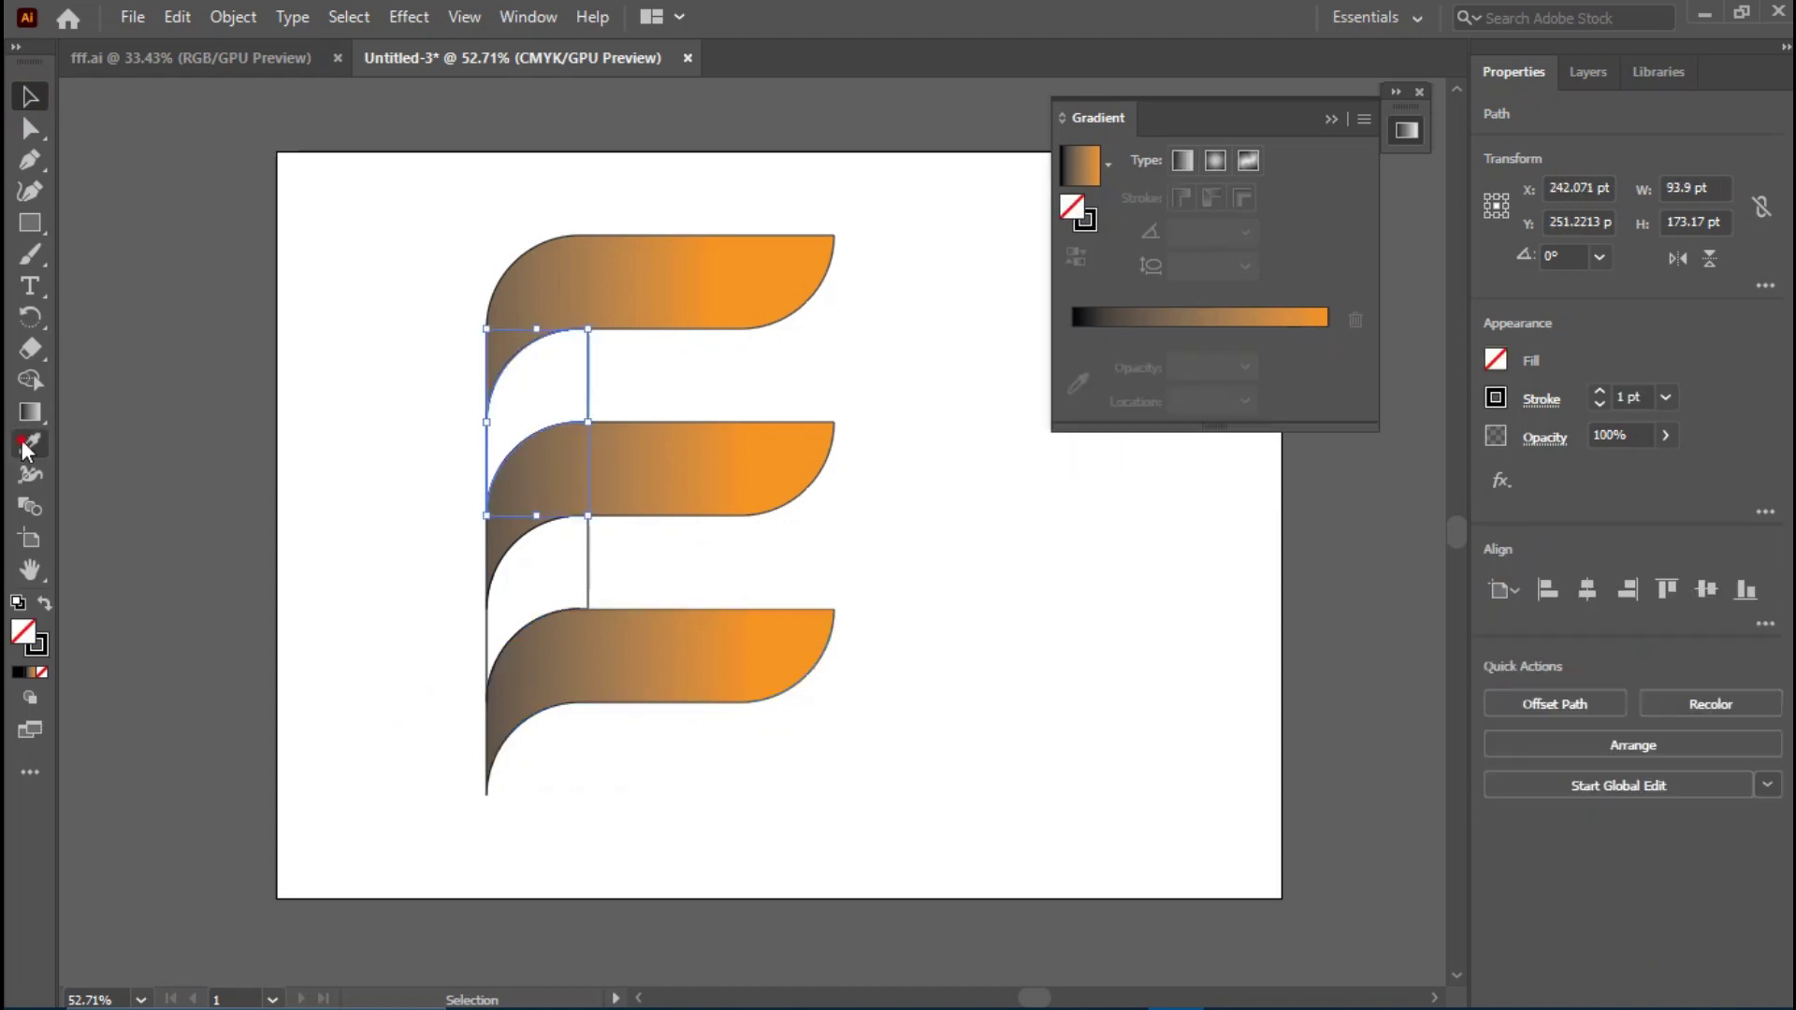
- Eyedrop the top bar's gradient onto the upper gap piece and run it vertically at 88.635°, orange on top
{"action": "left_click", "coordinate": [30, 443]}
{"action": "left_click", "coordinate": [637, 282]}
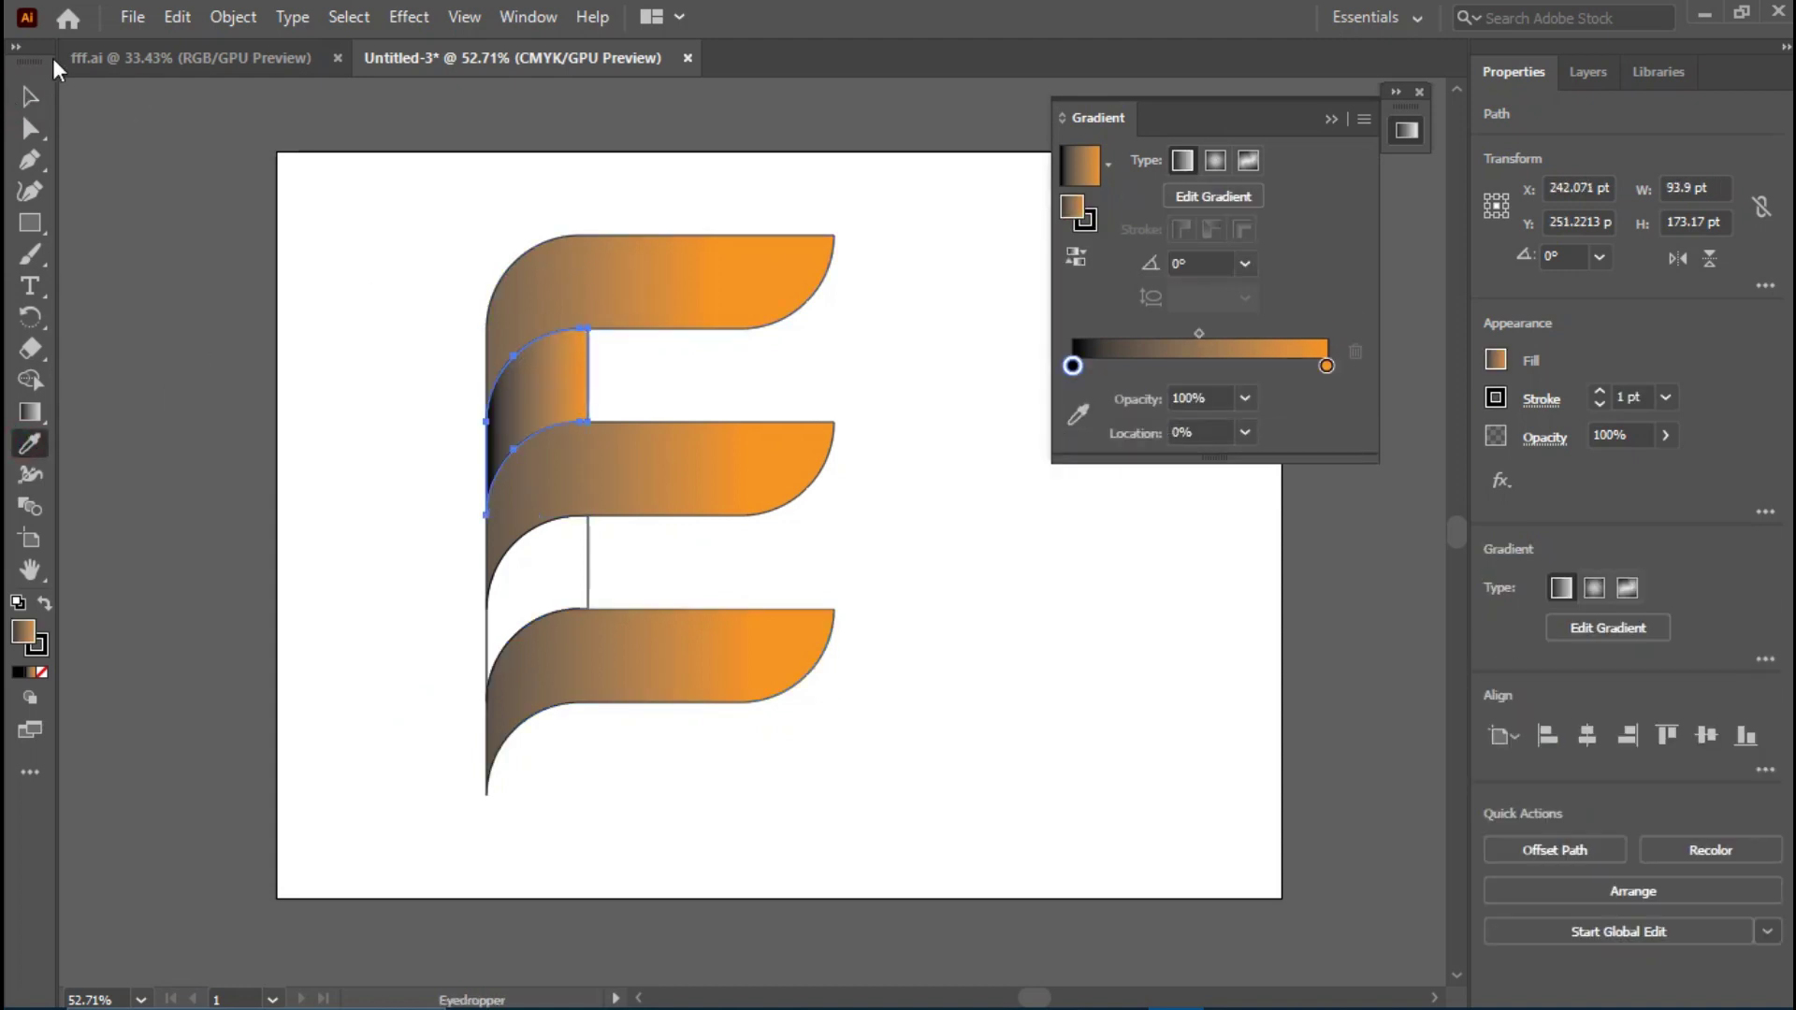
{"action": "left_click", "coordinate": [30, 412]}
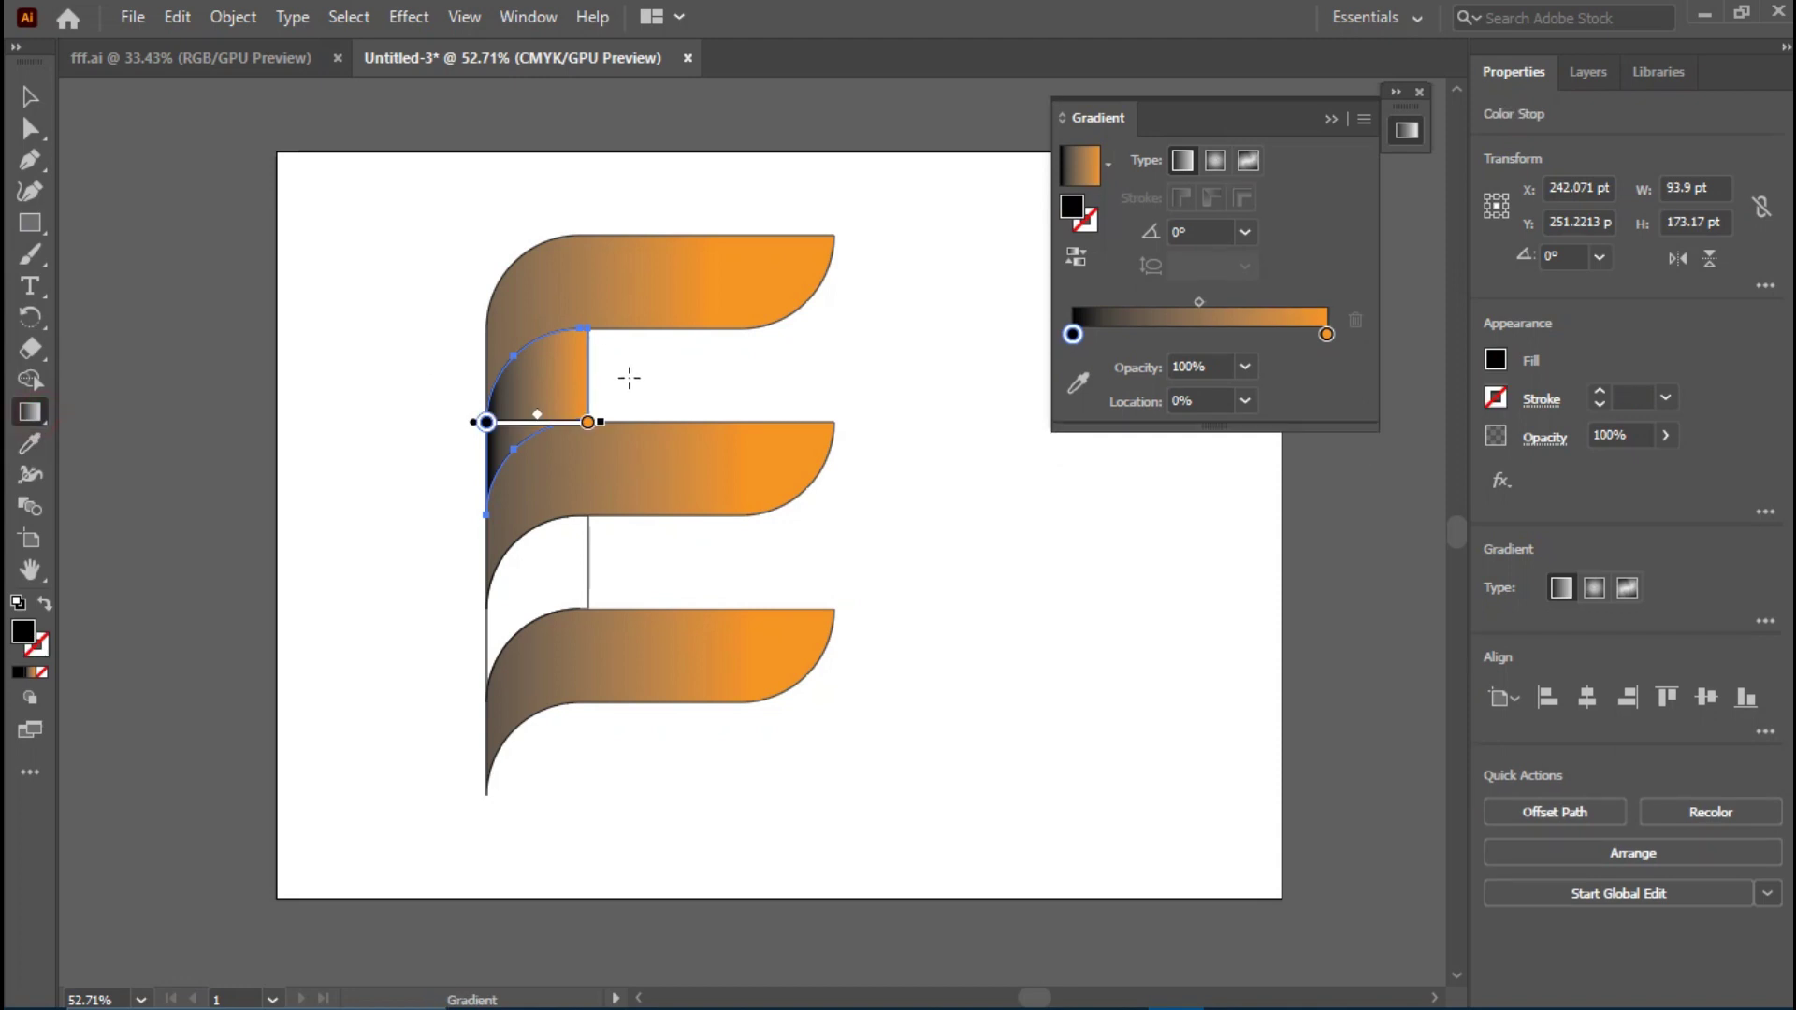
{"action": "mouse_move", "coordinate": [606, 418]}
{"action": "left_mouse_down"}
{"action": "mouse_move", "coordinate": [485, 367]}
{"action": "mouse_move", "coordinate": [537, 375]}
{"action": "left_mouse_up"}
{"action": "mouse_move", "coordinate": [540, 313]}
{"action": "left_mouse_down"}
{"action": "mouse_move", "coordinate": [540, 227]}
{"action": "mouse_move", "coordinate": [534, 391]}
{"action": "left_mouse_up"}
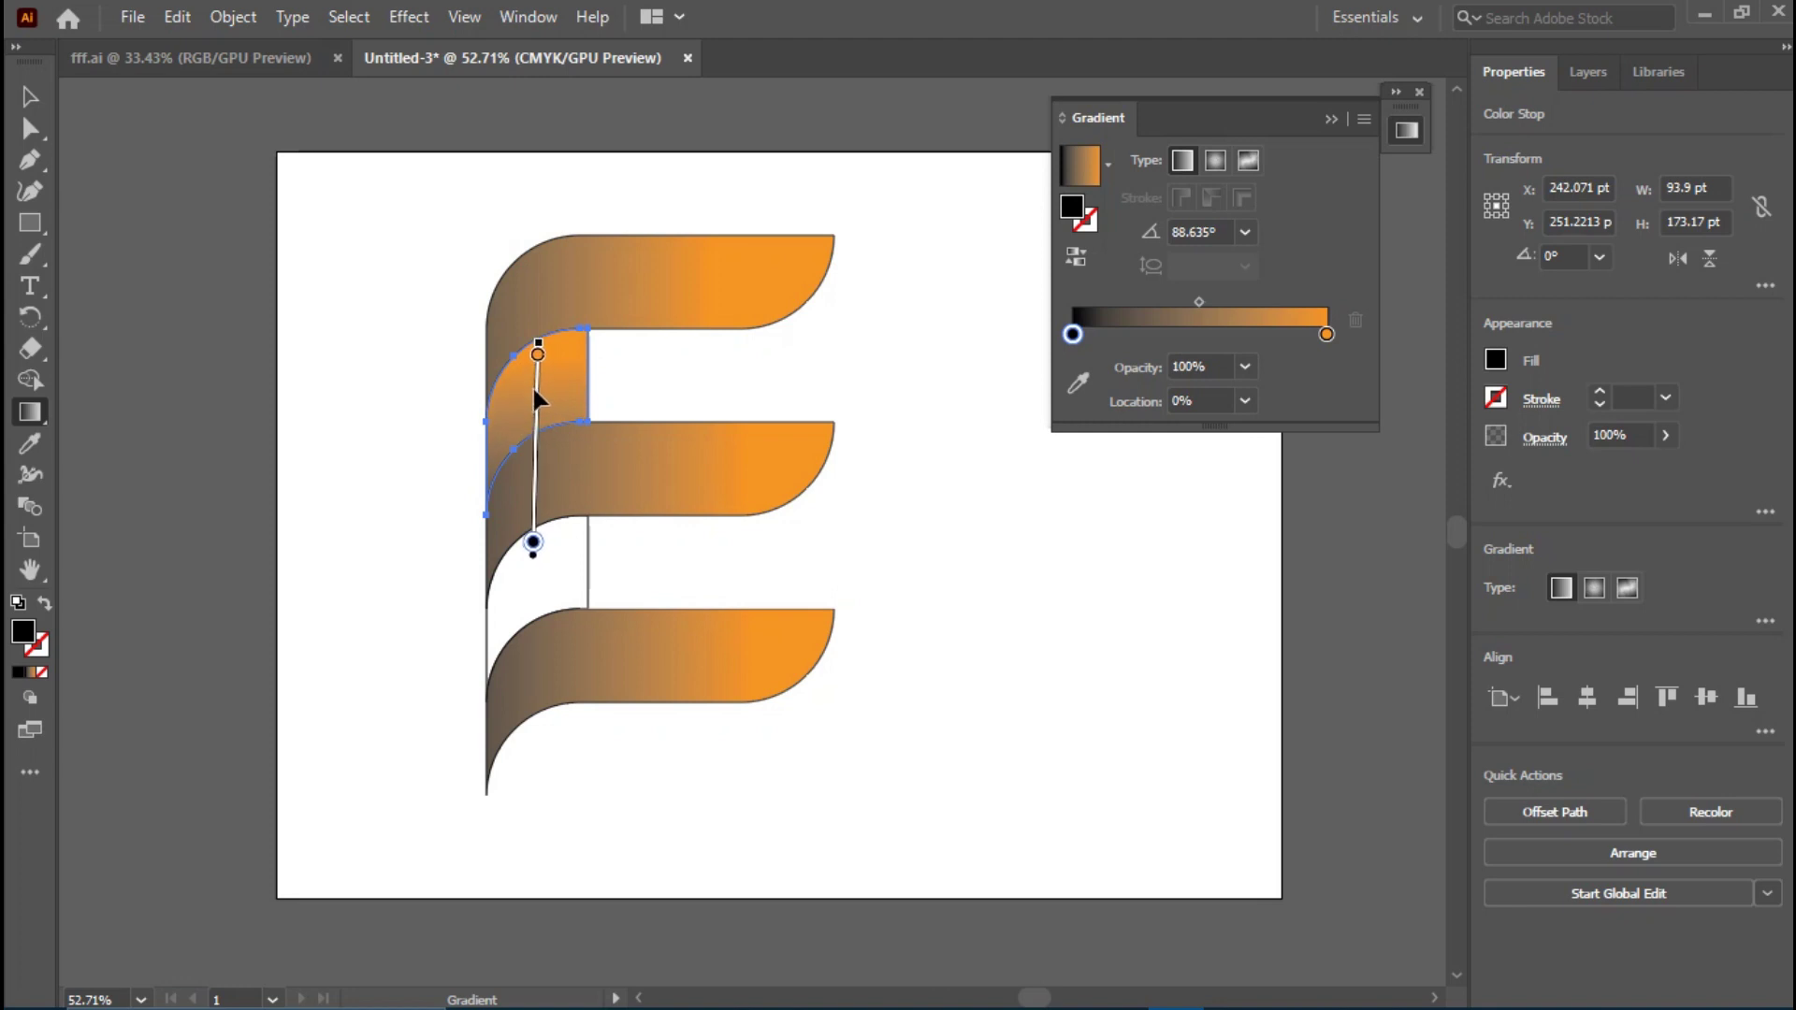
{"action": "key", "text": "v"}
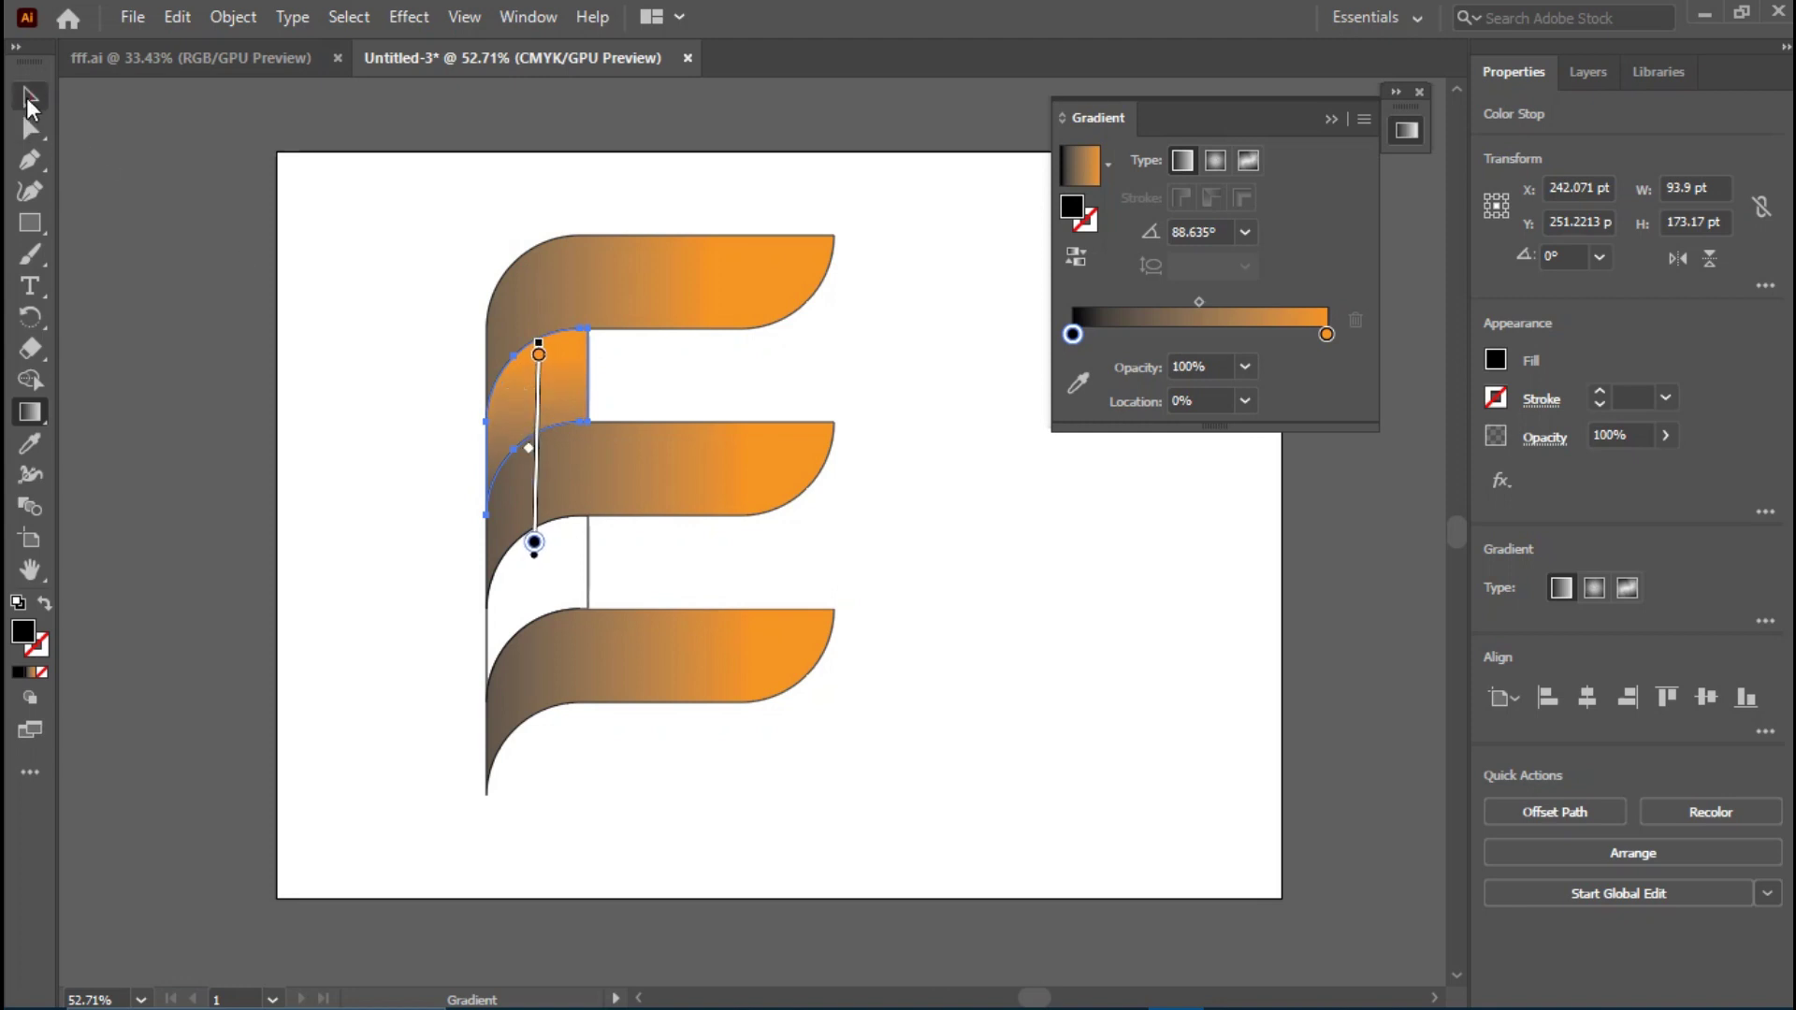
{"action": "left_click", "coordinate": [374, 299]}
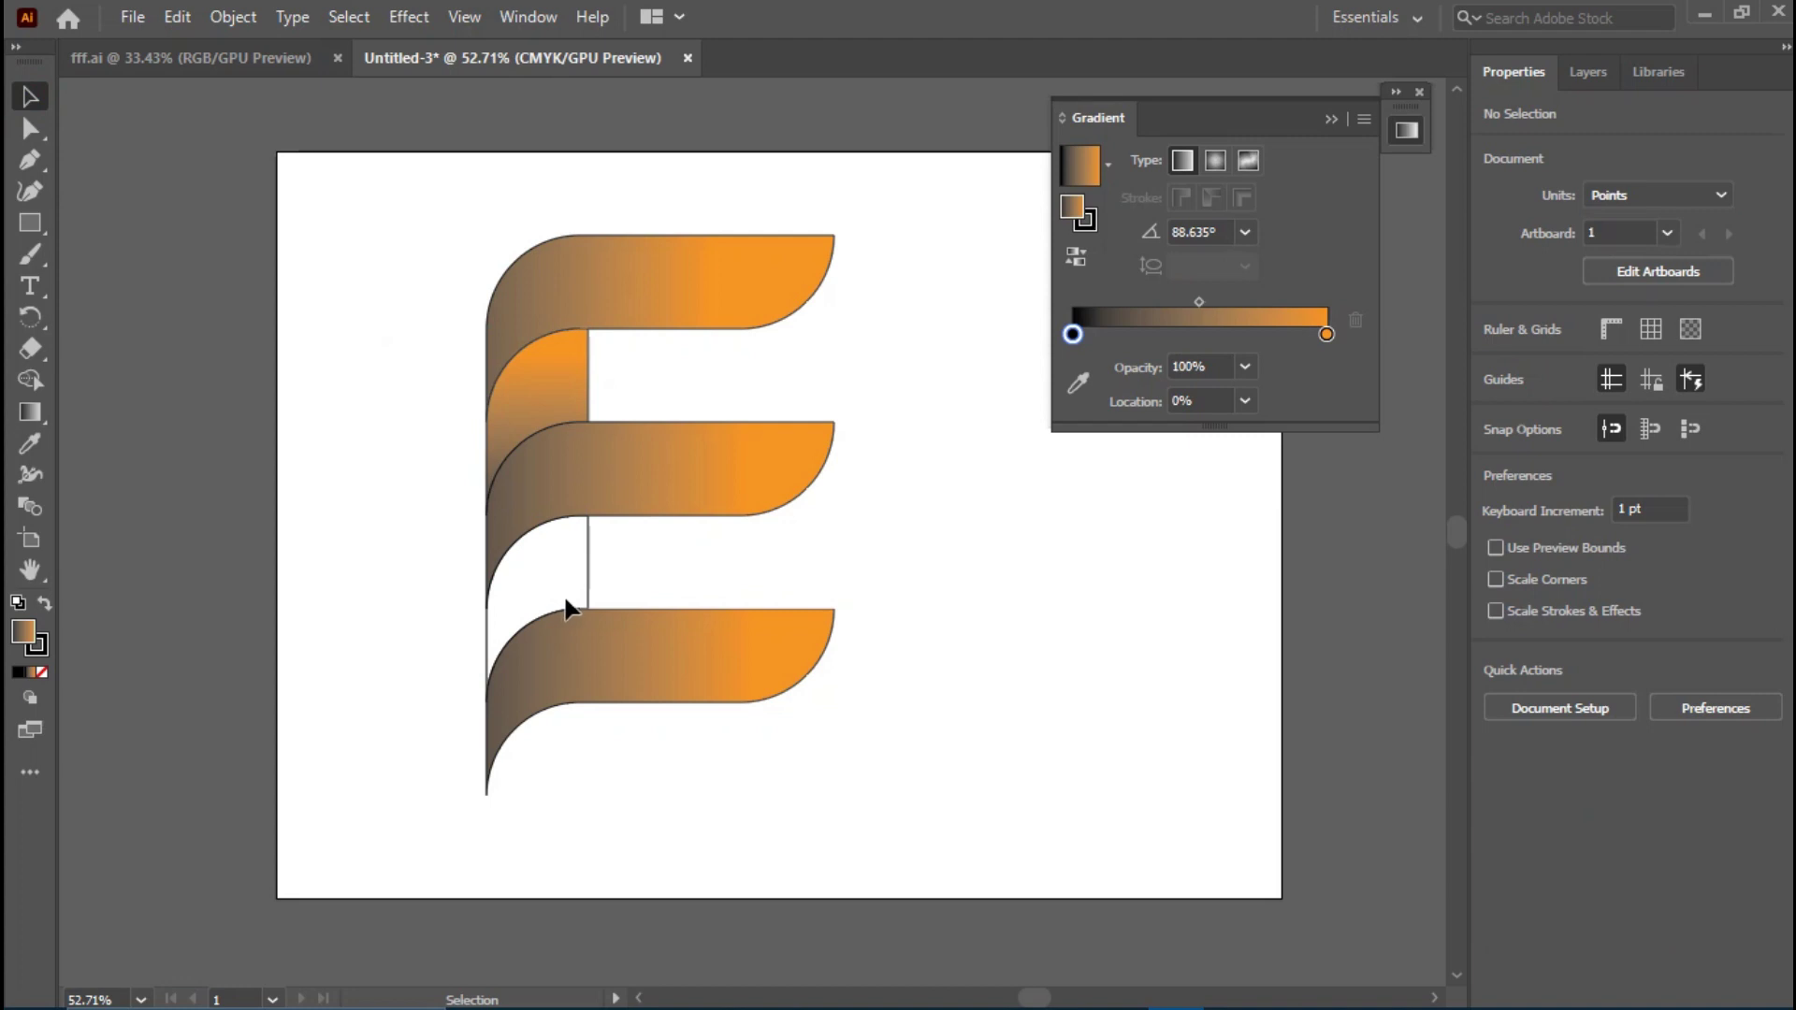
- Copy the gradient onto the lower gap piece and run it vertically at about 90°, orange on top
{"action": "left_click", "coordinate": [563, 543]}
{"action": "left_click", "coordinate": [30, 447]}
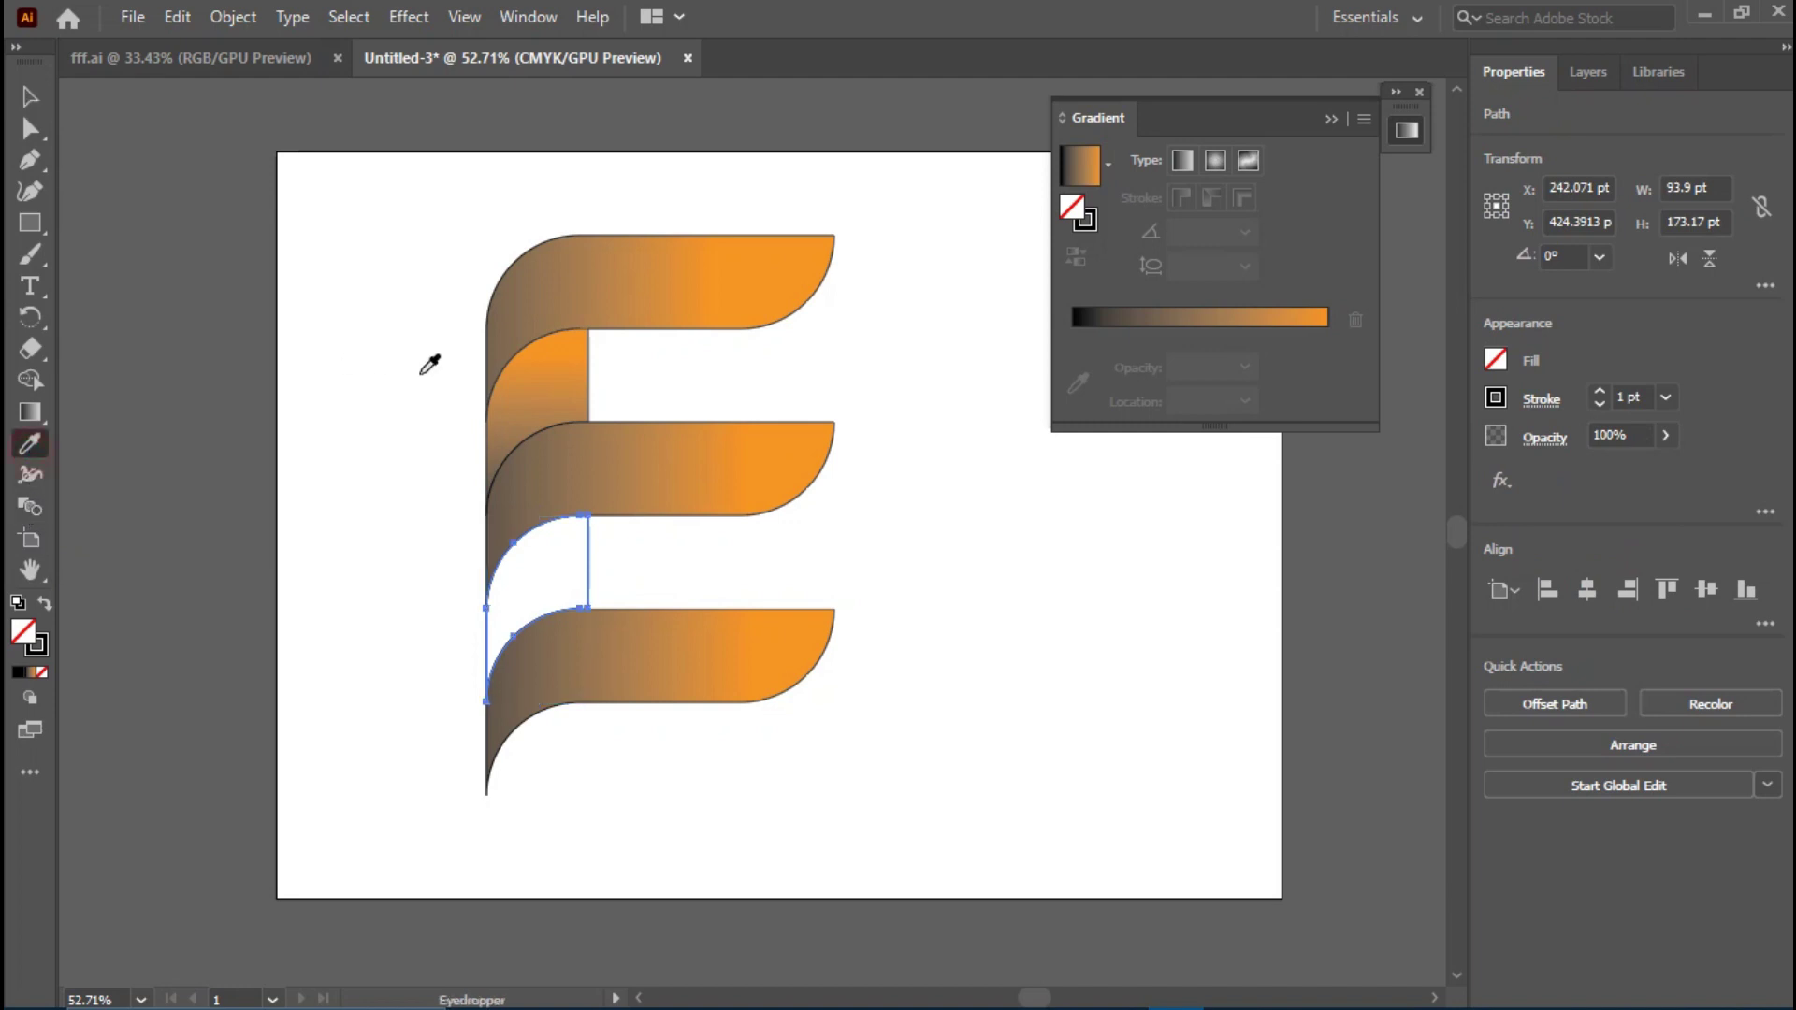
{"action": "left_click", "coordinate": [542, 400]}
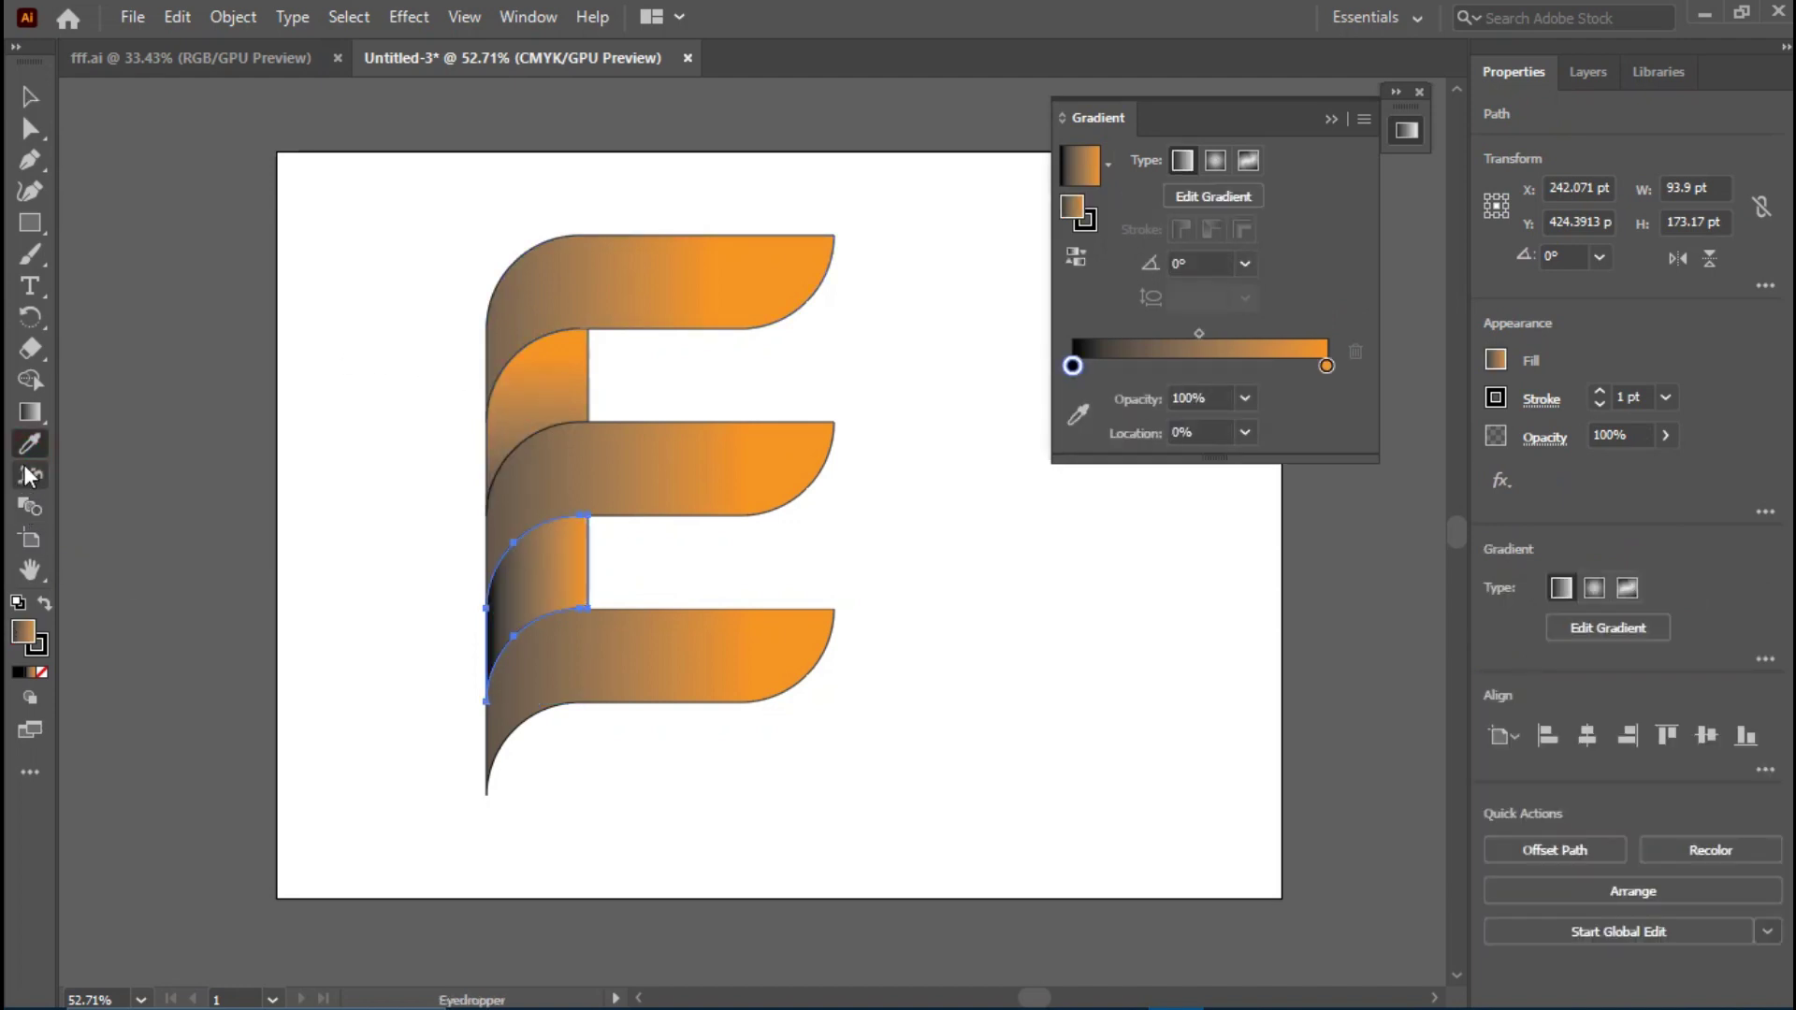
{"action": "left_click", "coordinate": [30, 411]}
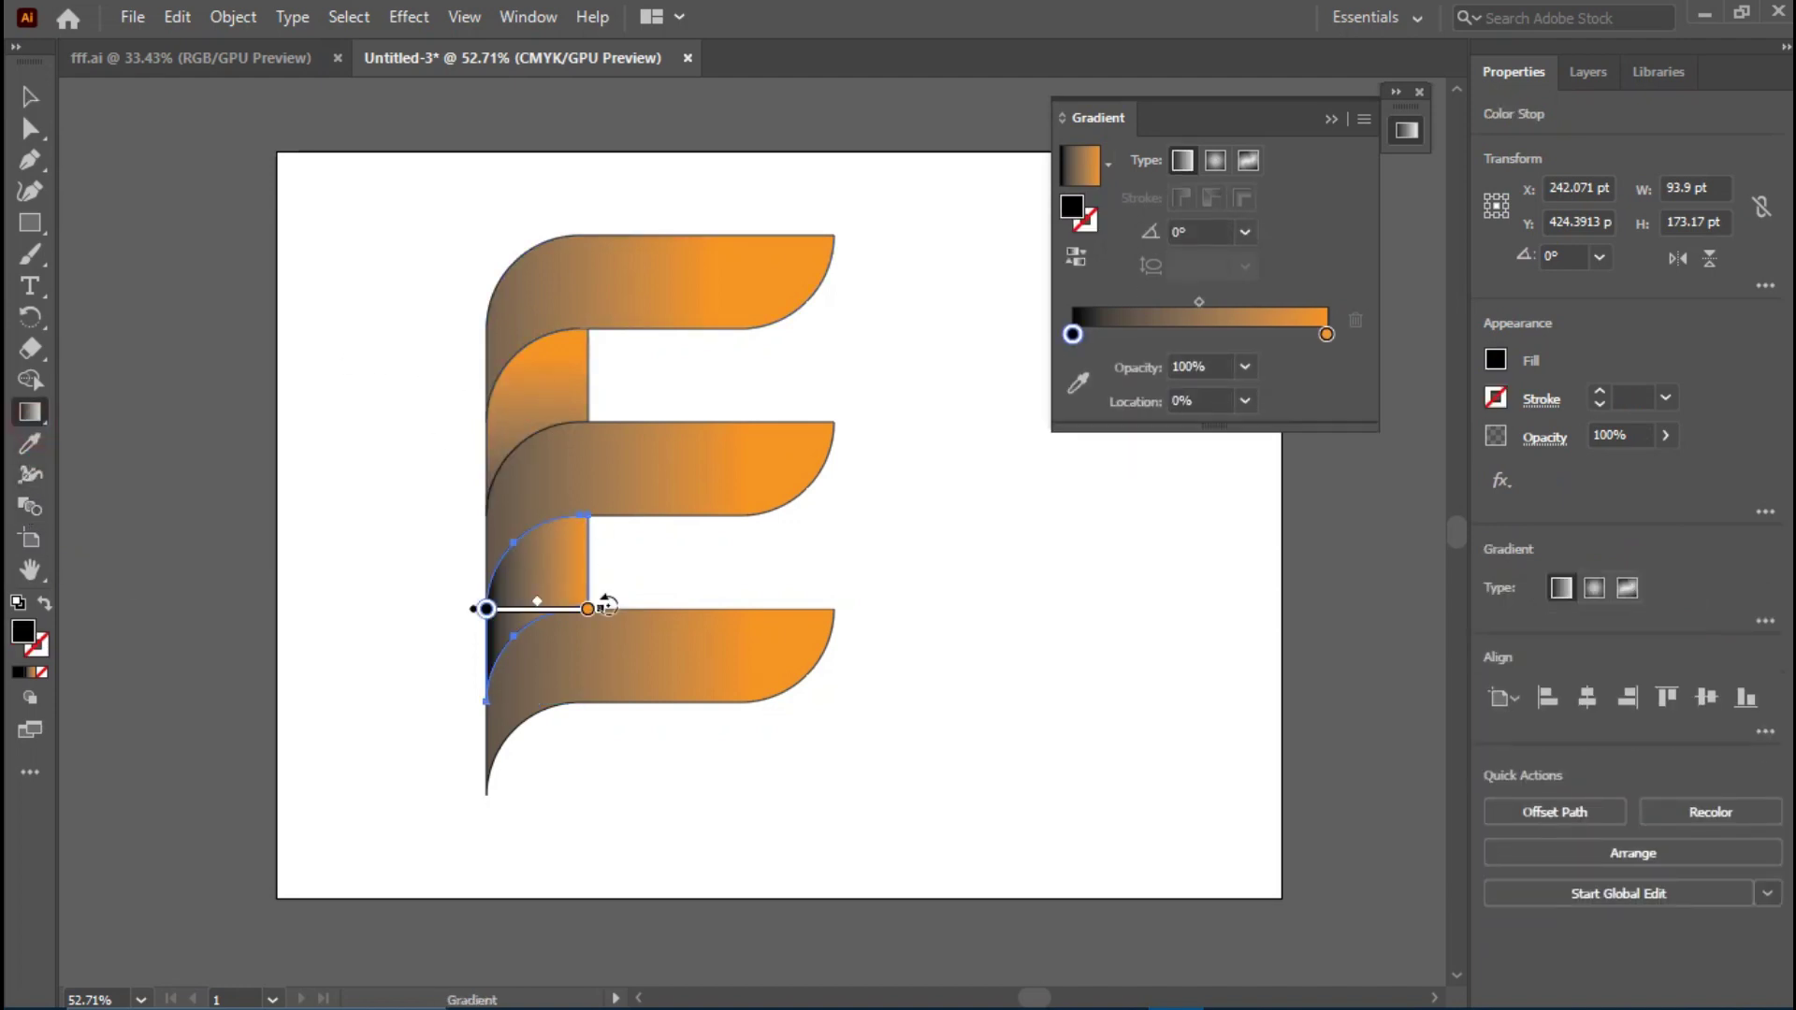
{"action": "left_click_drag", "start_coordinate": [610, 607], "coordinate": [487, 469]}
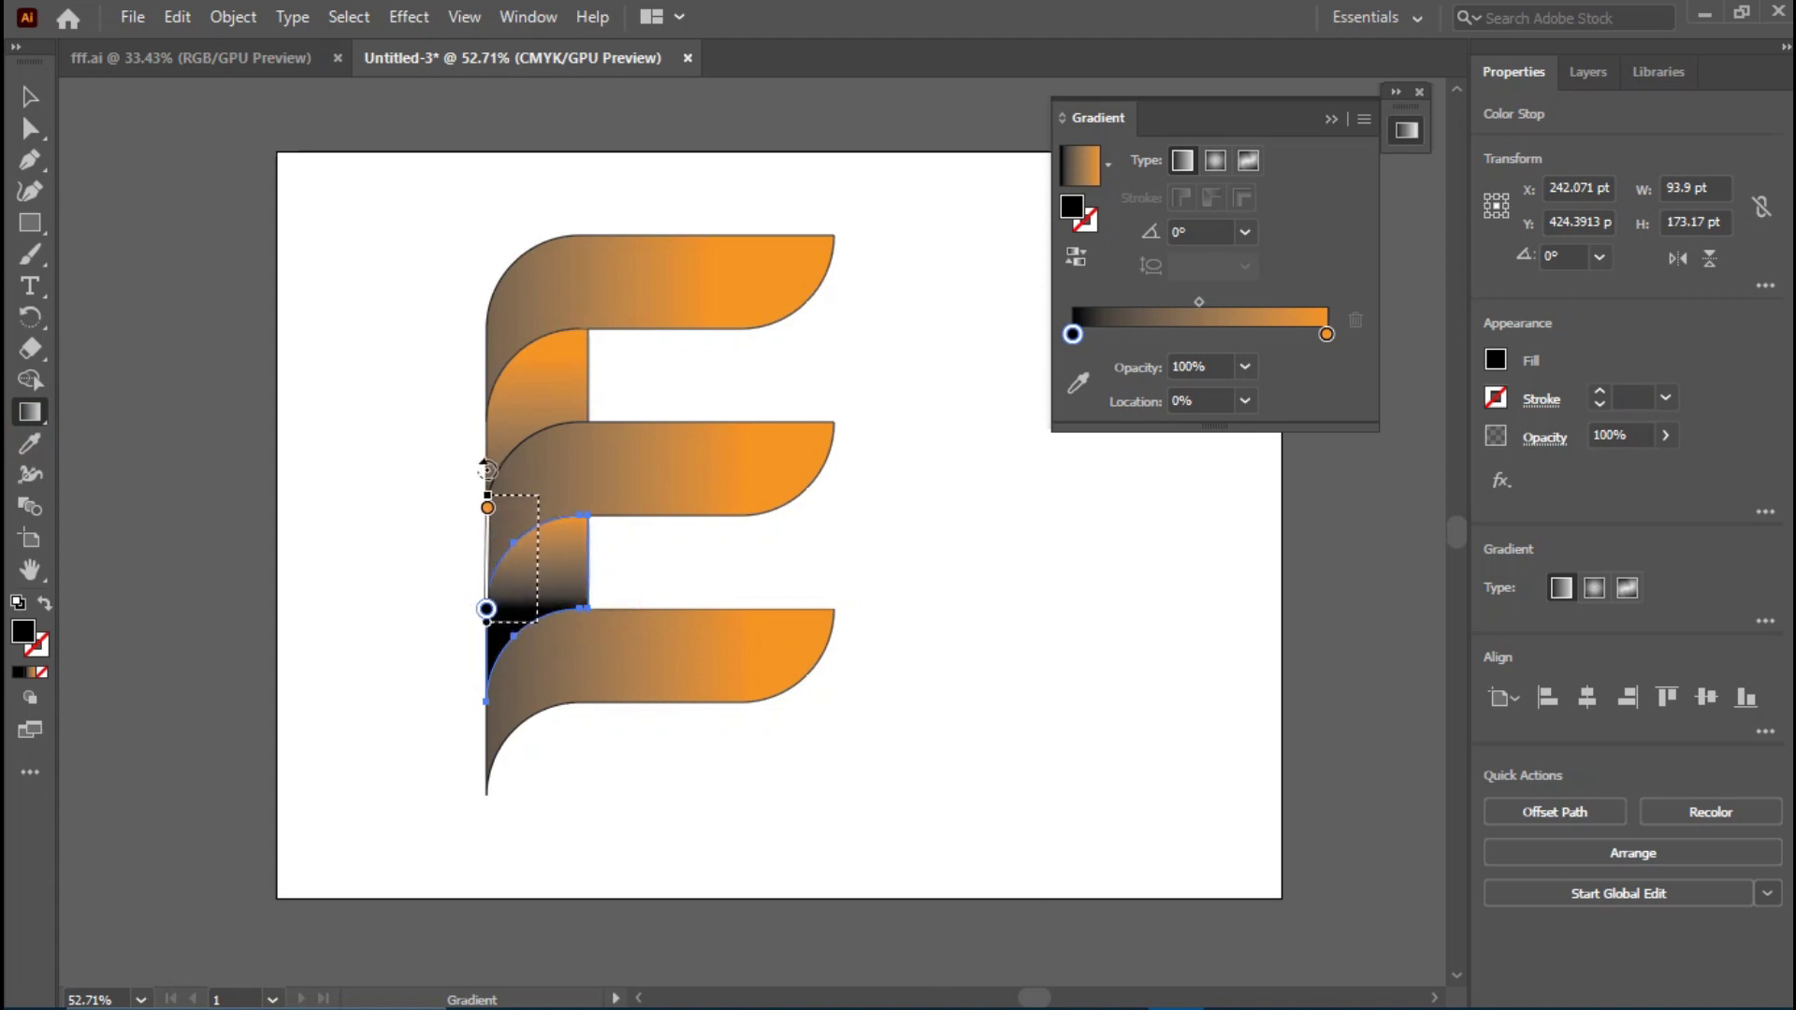
{"action": "mouse_move", "coordinate": [536, 500]}
{"action": "left_mouse_down"}
{"action": "mouse_move", "coordinate": [527, 440]}
{"action": "mouse_move", "coordinate": [535, 552]}
{"action": "left_mouse_up"}
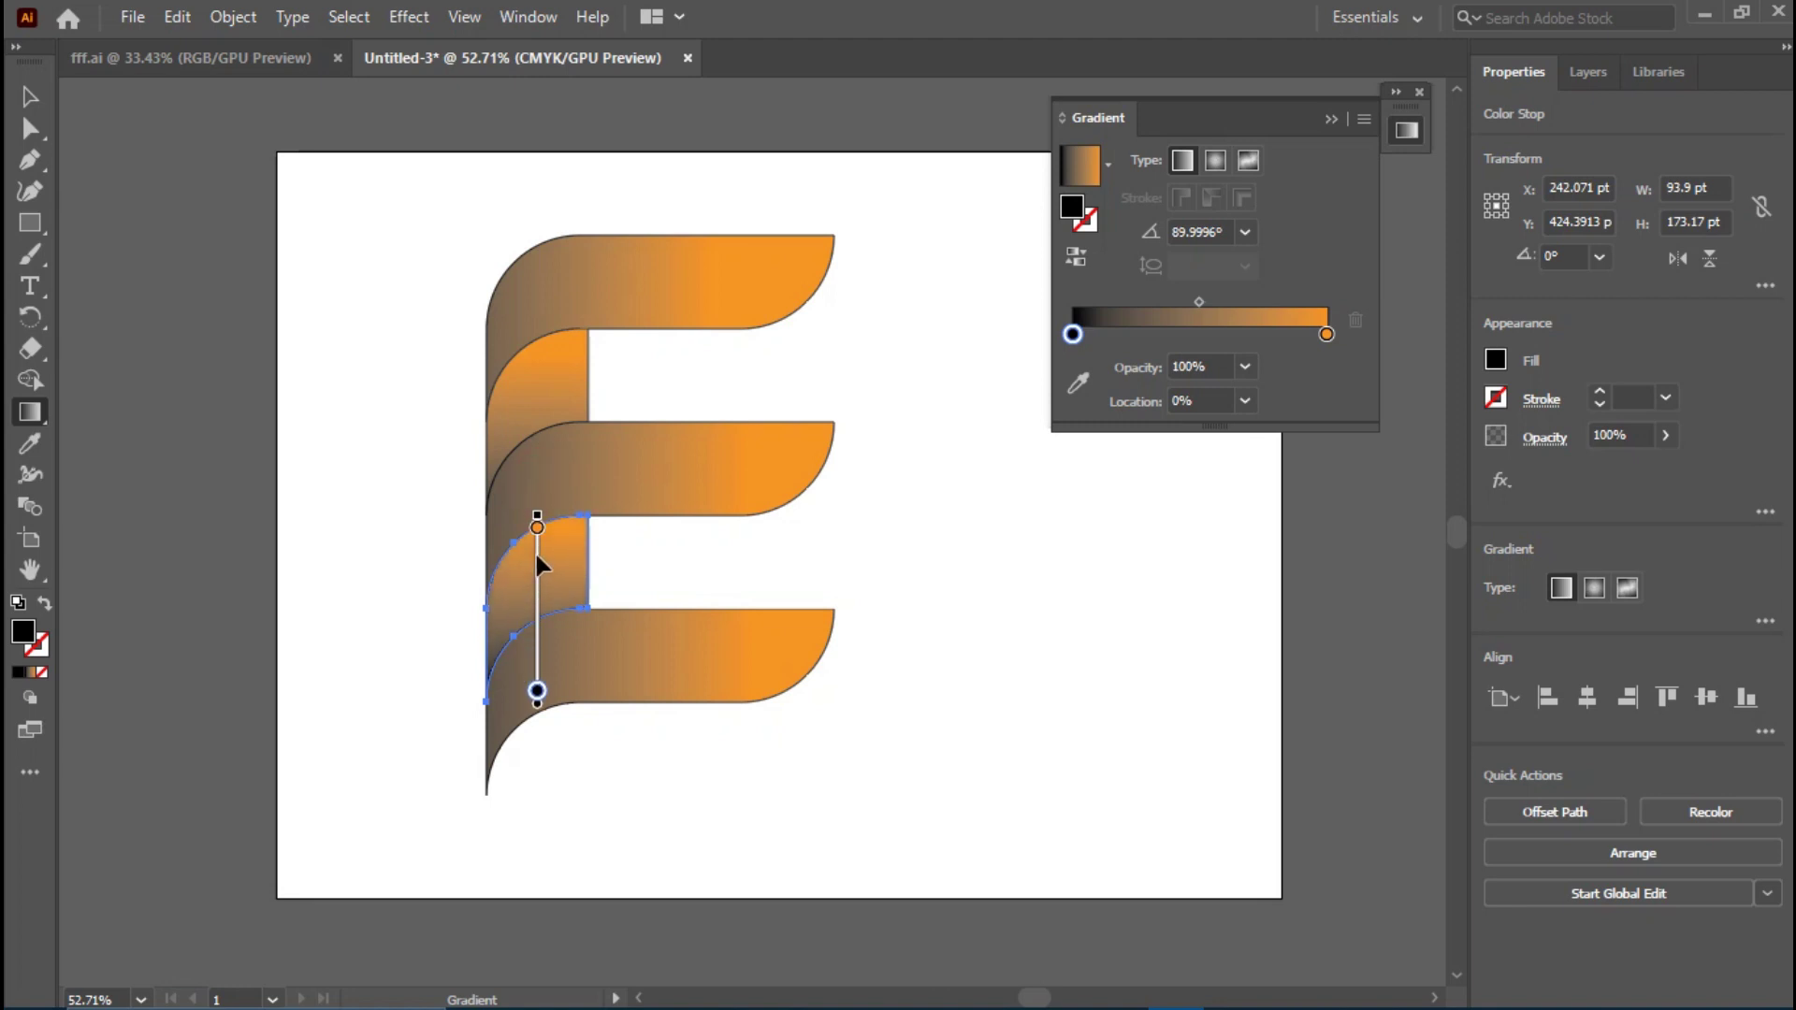
{"action": "left_click", "coordinate": [30, 97]}
{"action": "left_click", "coordinate": [417, 286]}
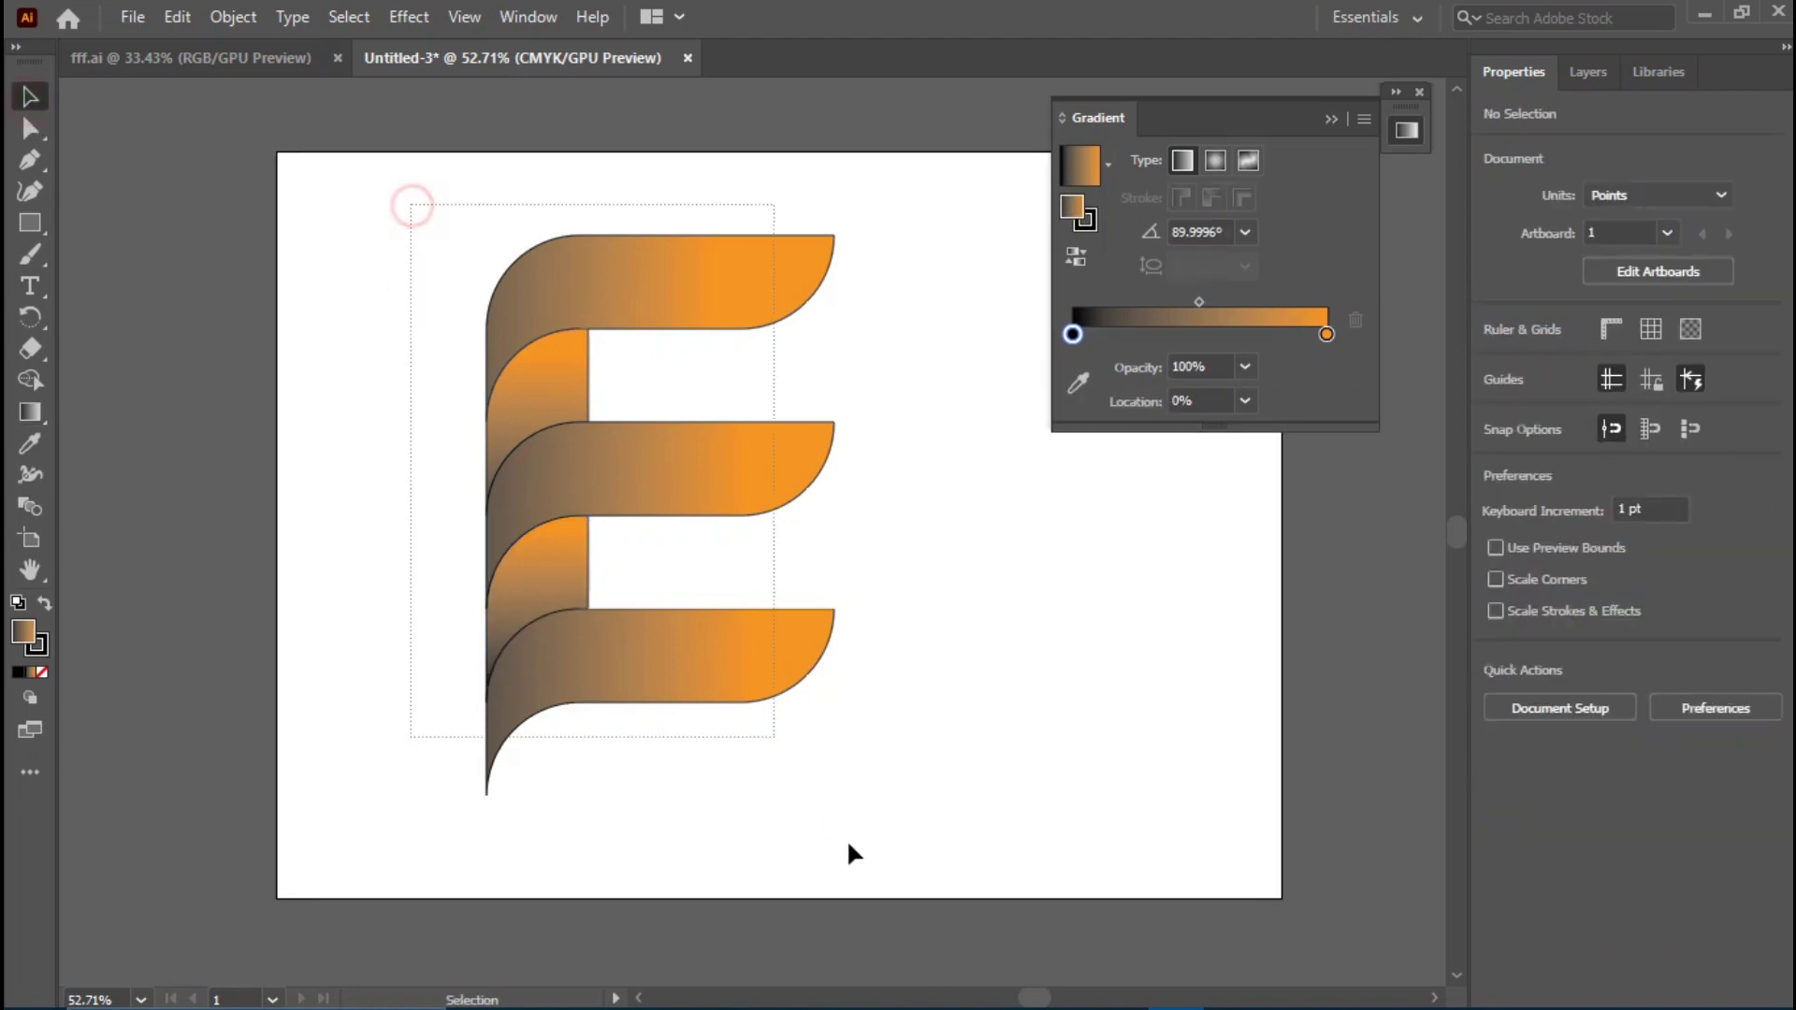
- Remove the outline stroke from every piece of the E
{"action": "left_click_drag", "start_coordinate": [409, 202], "coordinate": [845, 831]}
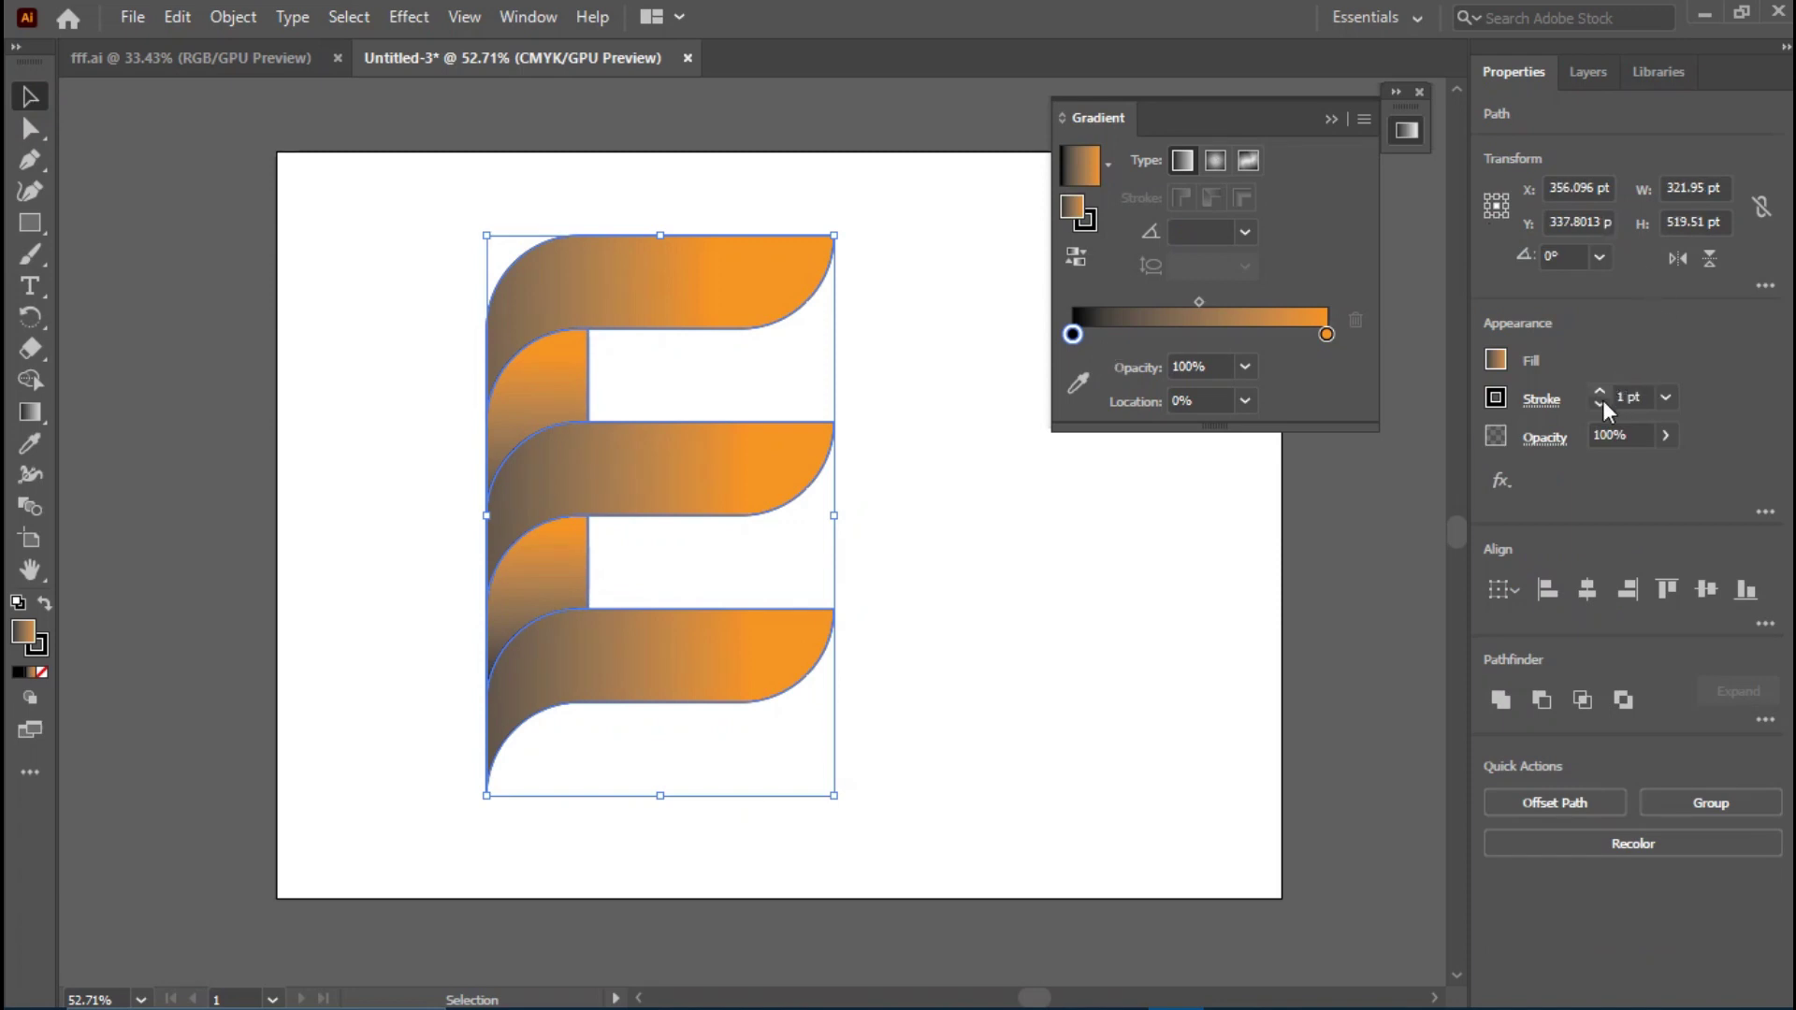
{"action": "left_click", "coordinate": [1599, 405]}
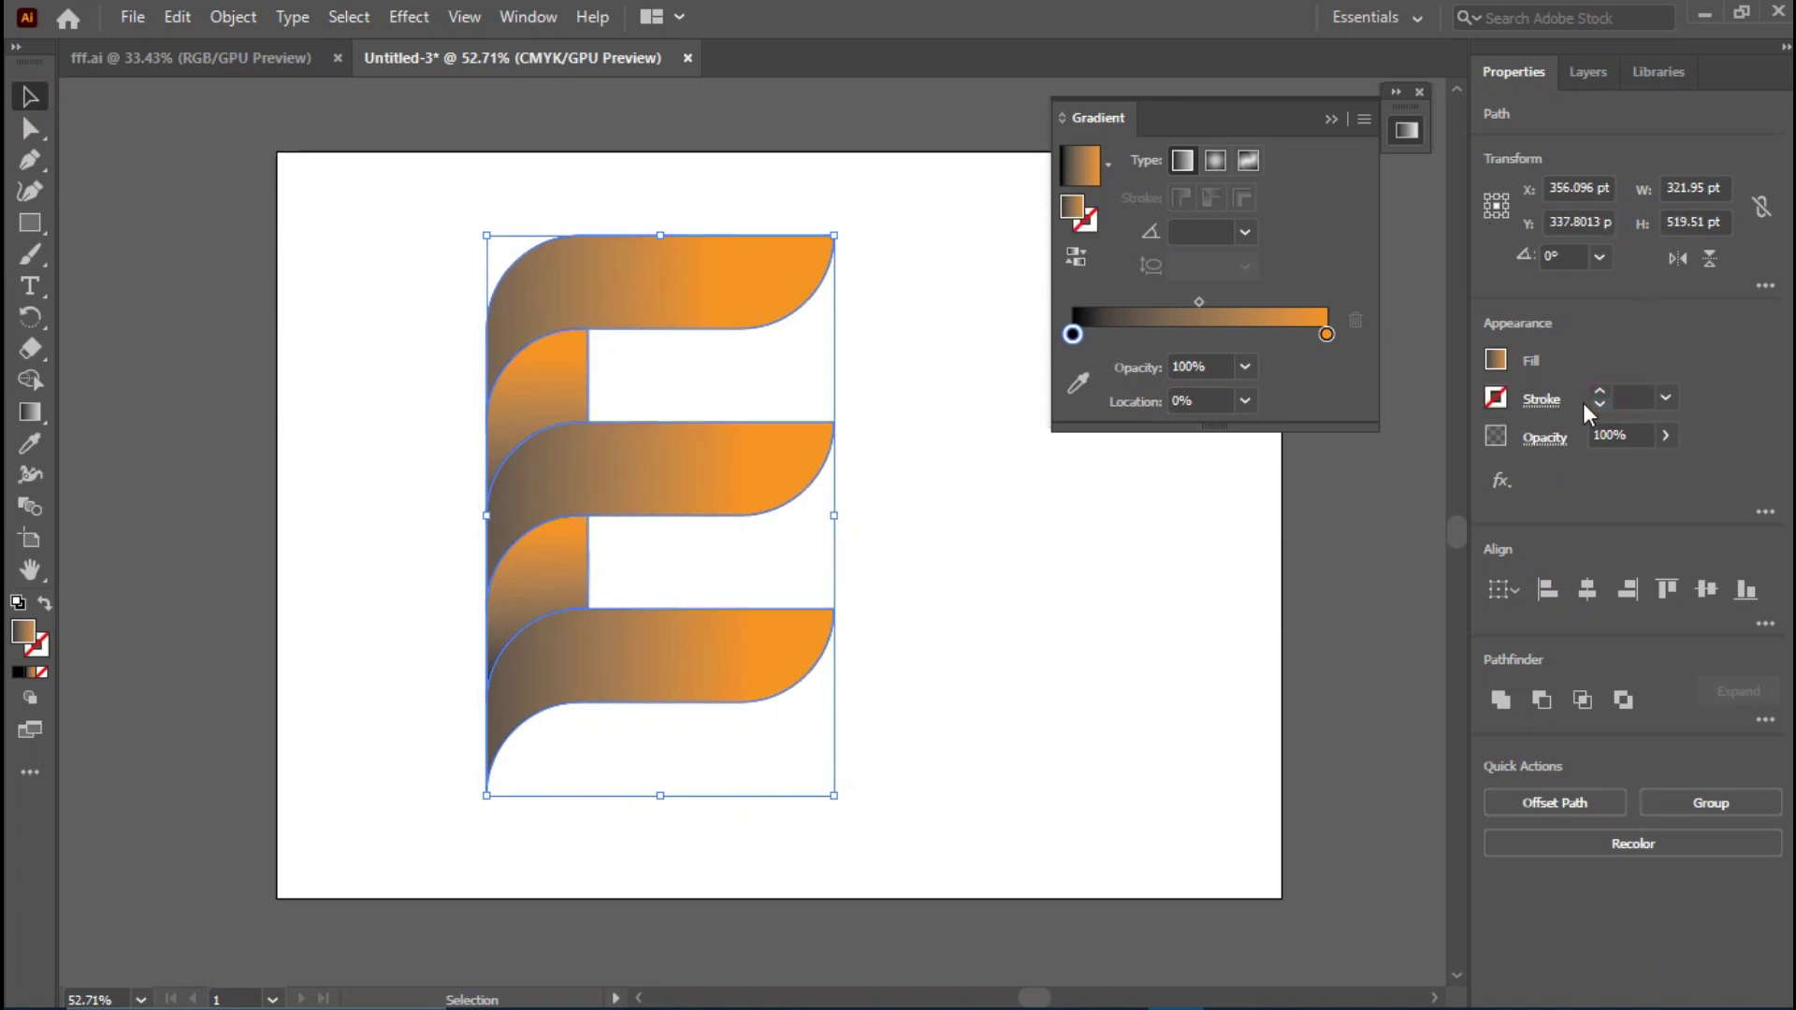
{"action": "left_click", "coordinate": [946, 374]}
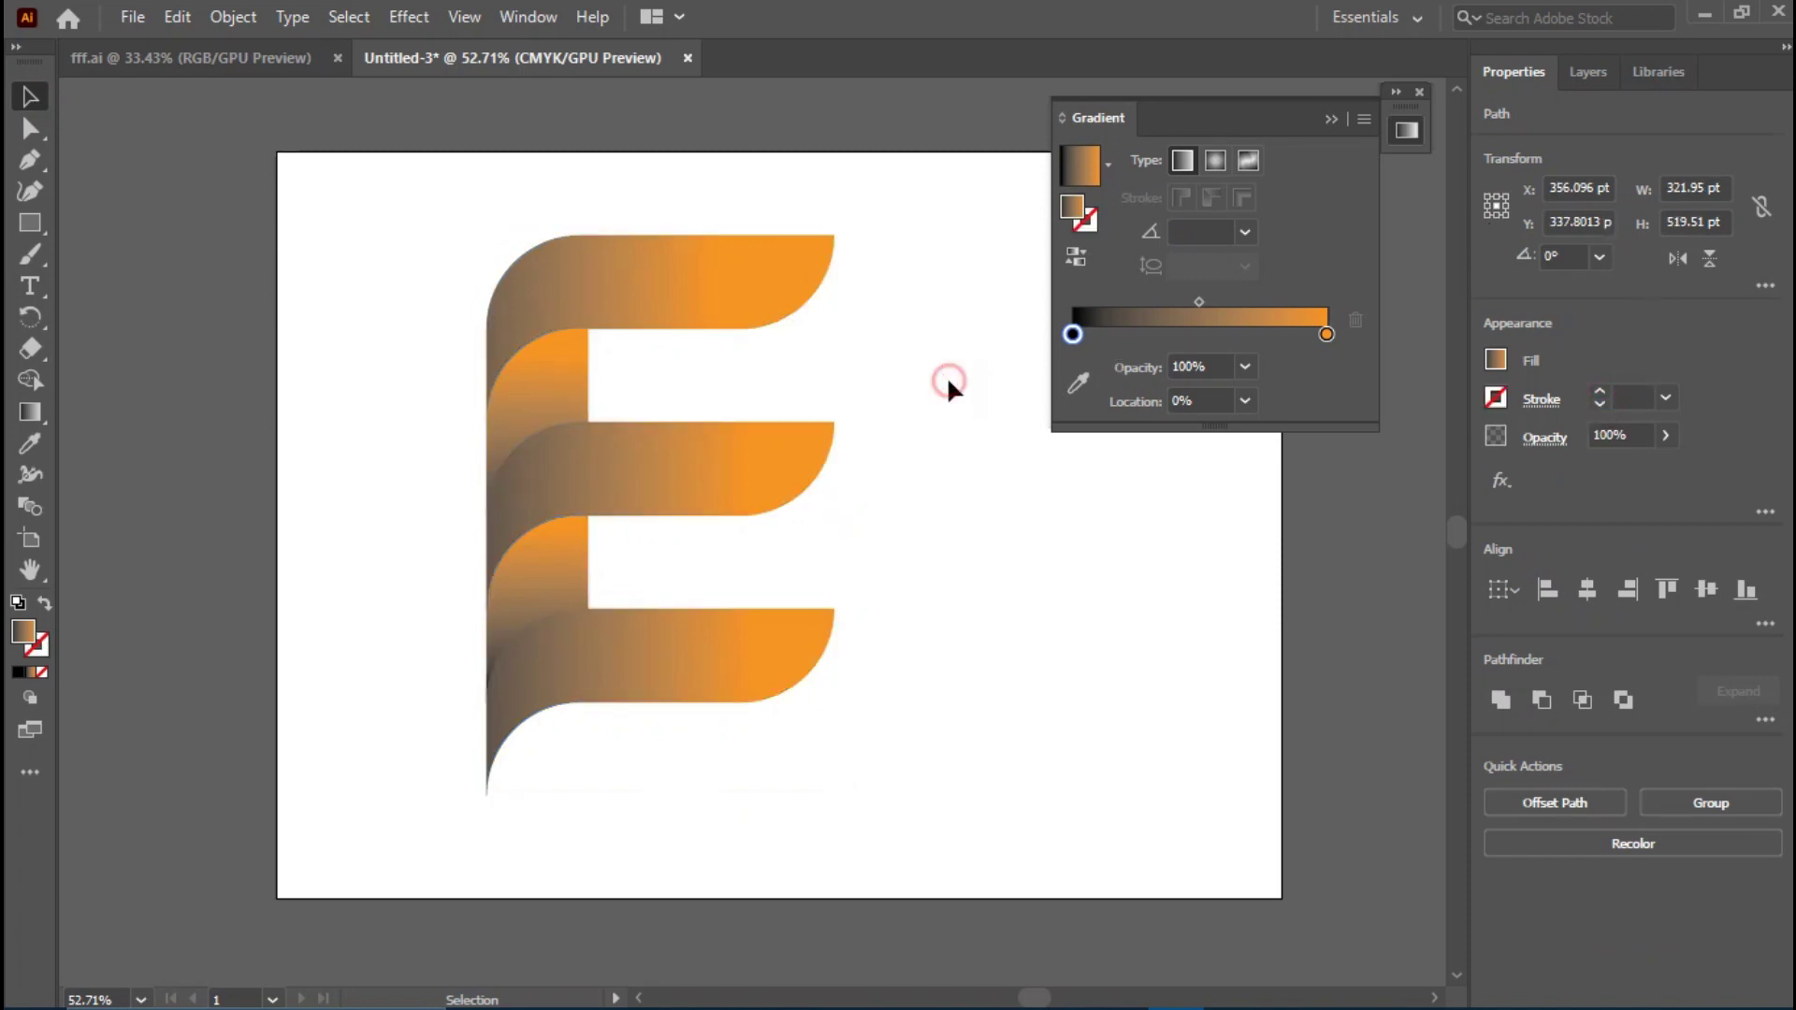
{"action": "left_click", "coordinate": [1334, 120]}
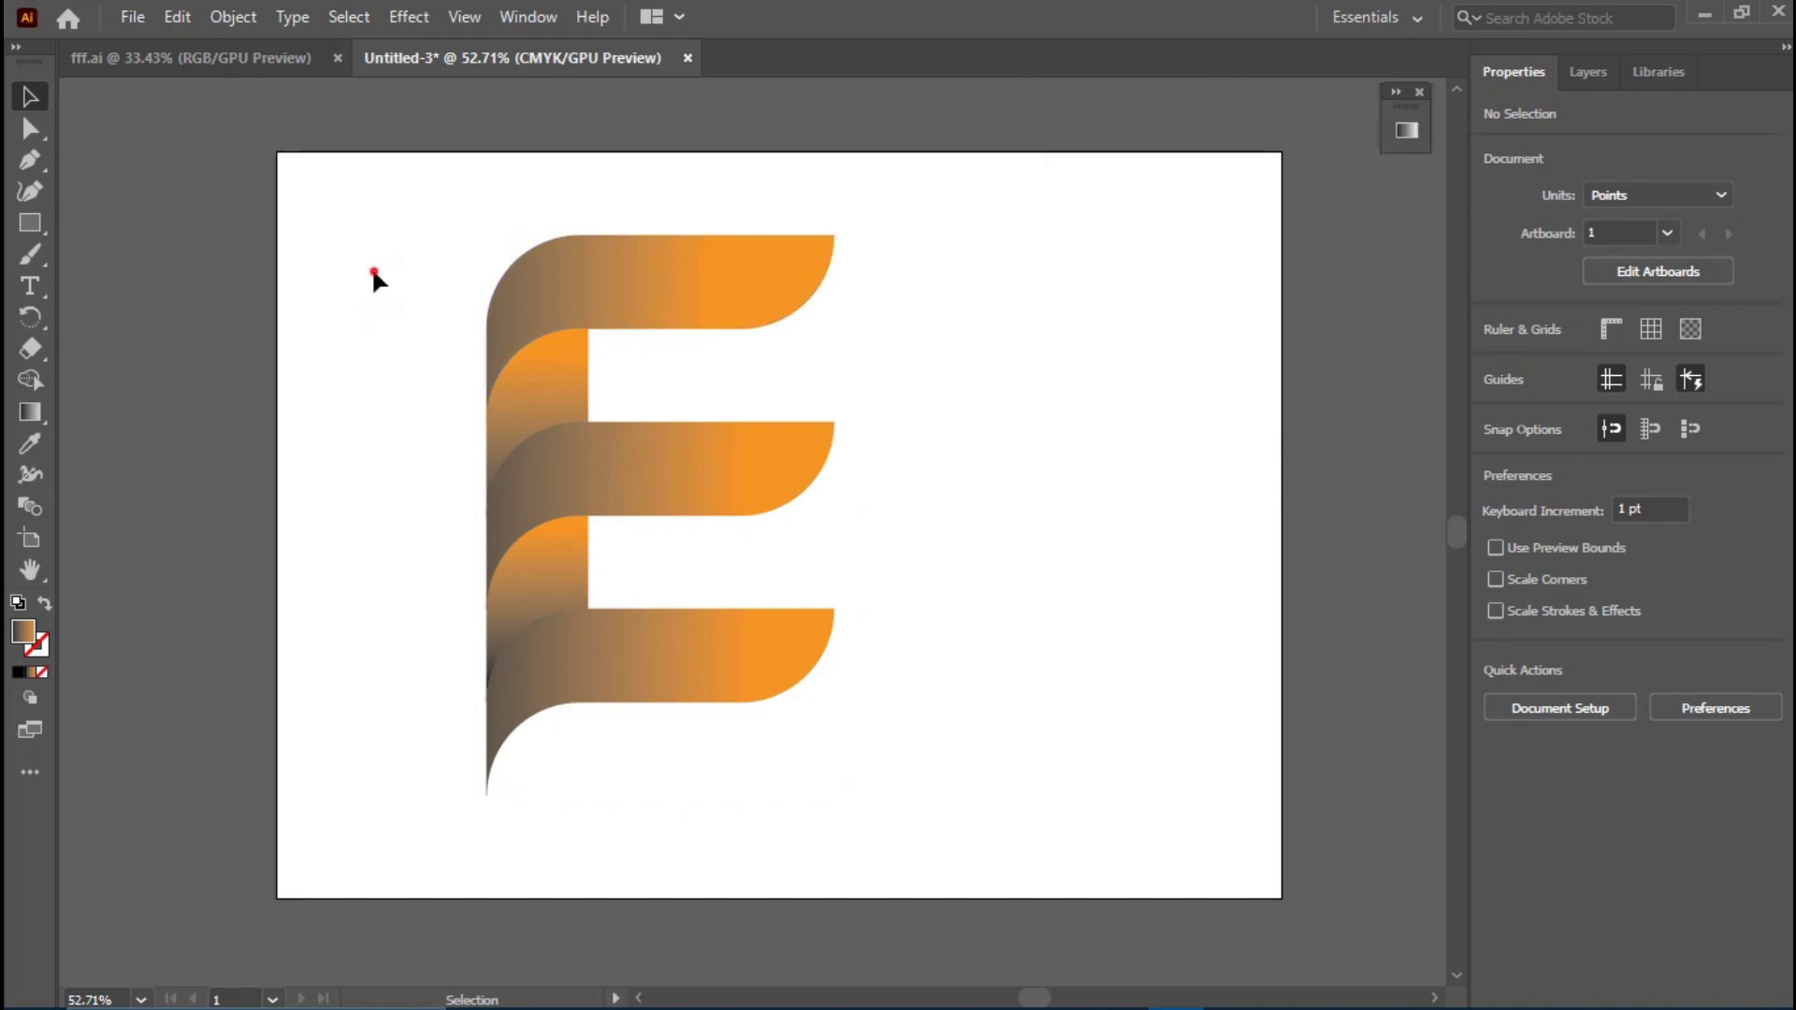
- Shift the lower curved piece's gradient slightly downward
{"action": "left_click_drag", "start_coordinate": [372, 267], "coordinate": [300, 458]}
{"action": "left_click", "coordinate": [531, 587]}
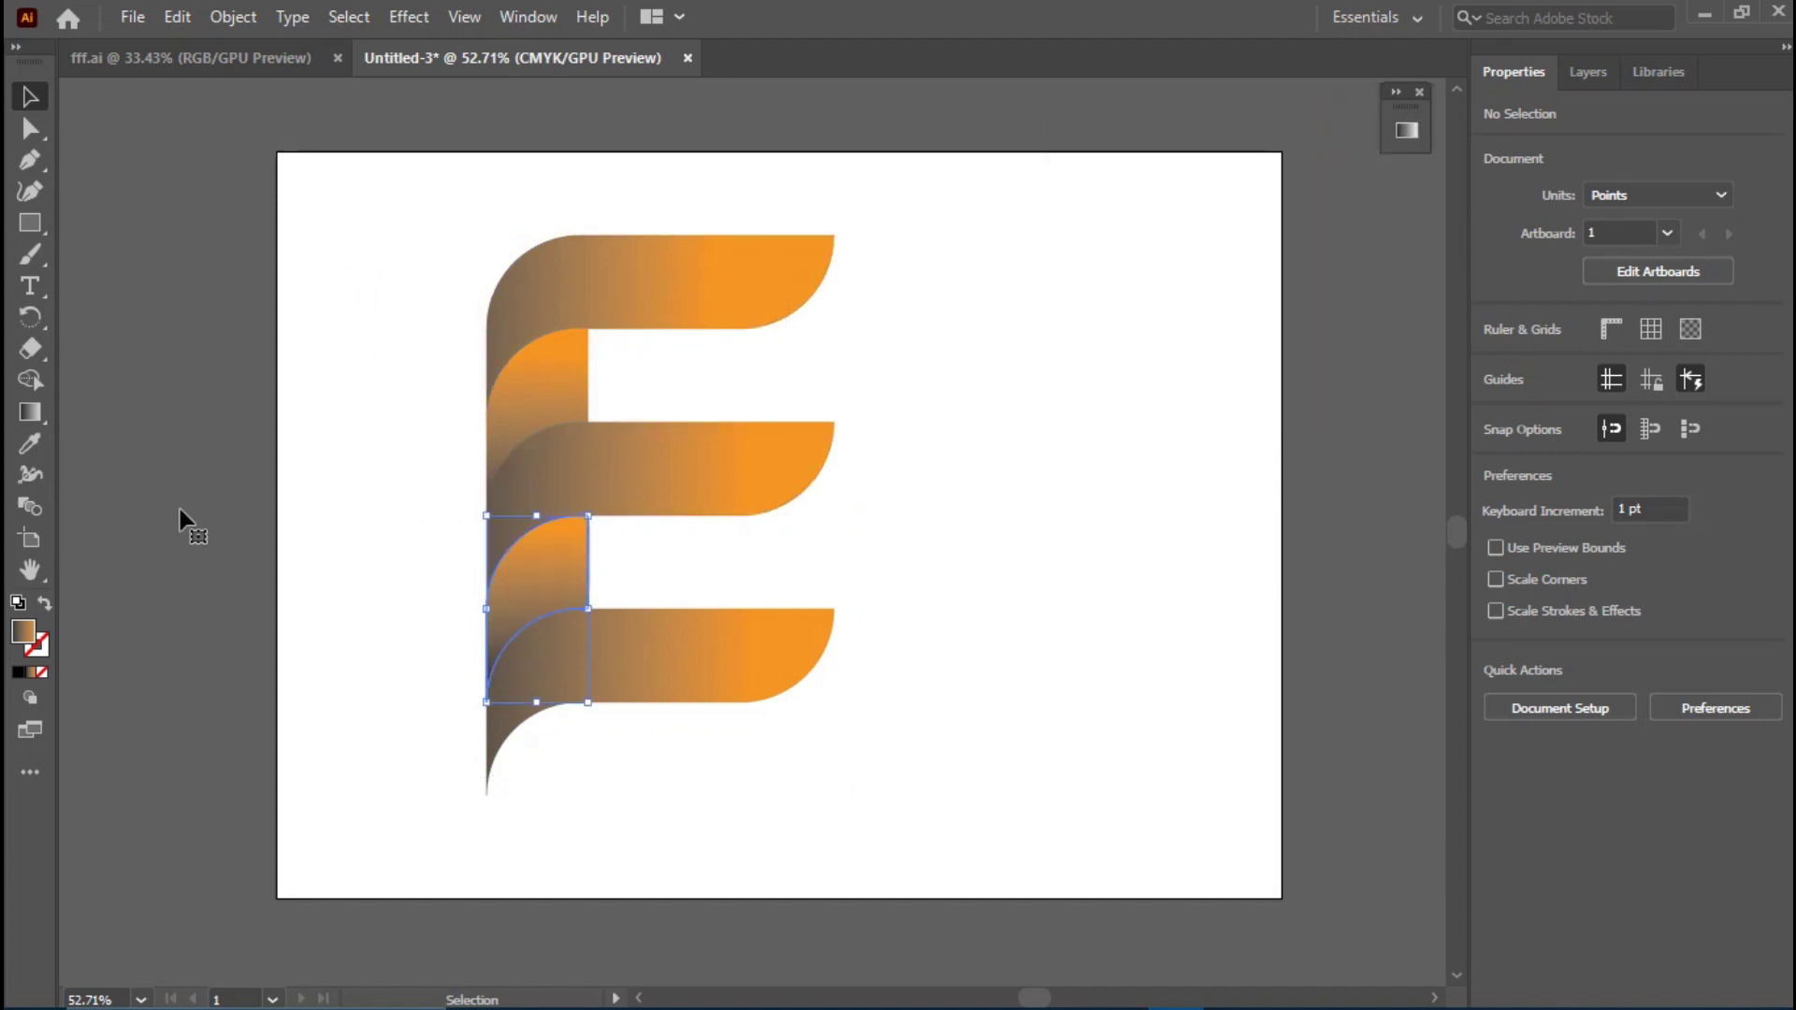
{"action": "left_click", "coordinate": [43, 531]}
{"action": "left_click", "coordinate": [31, 412]}
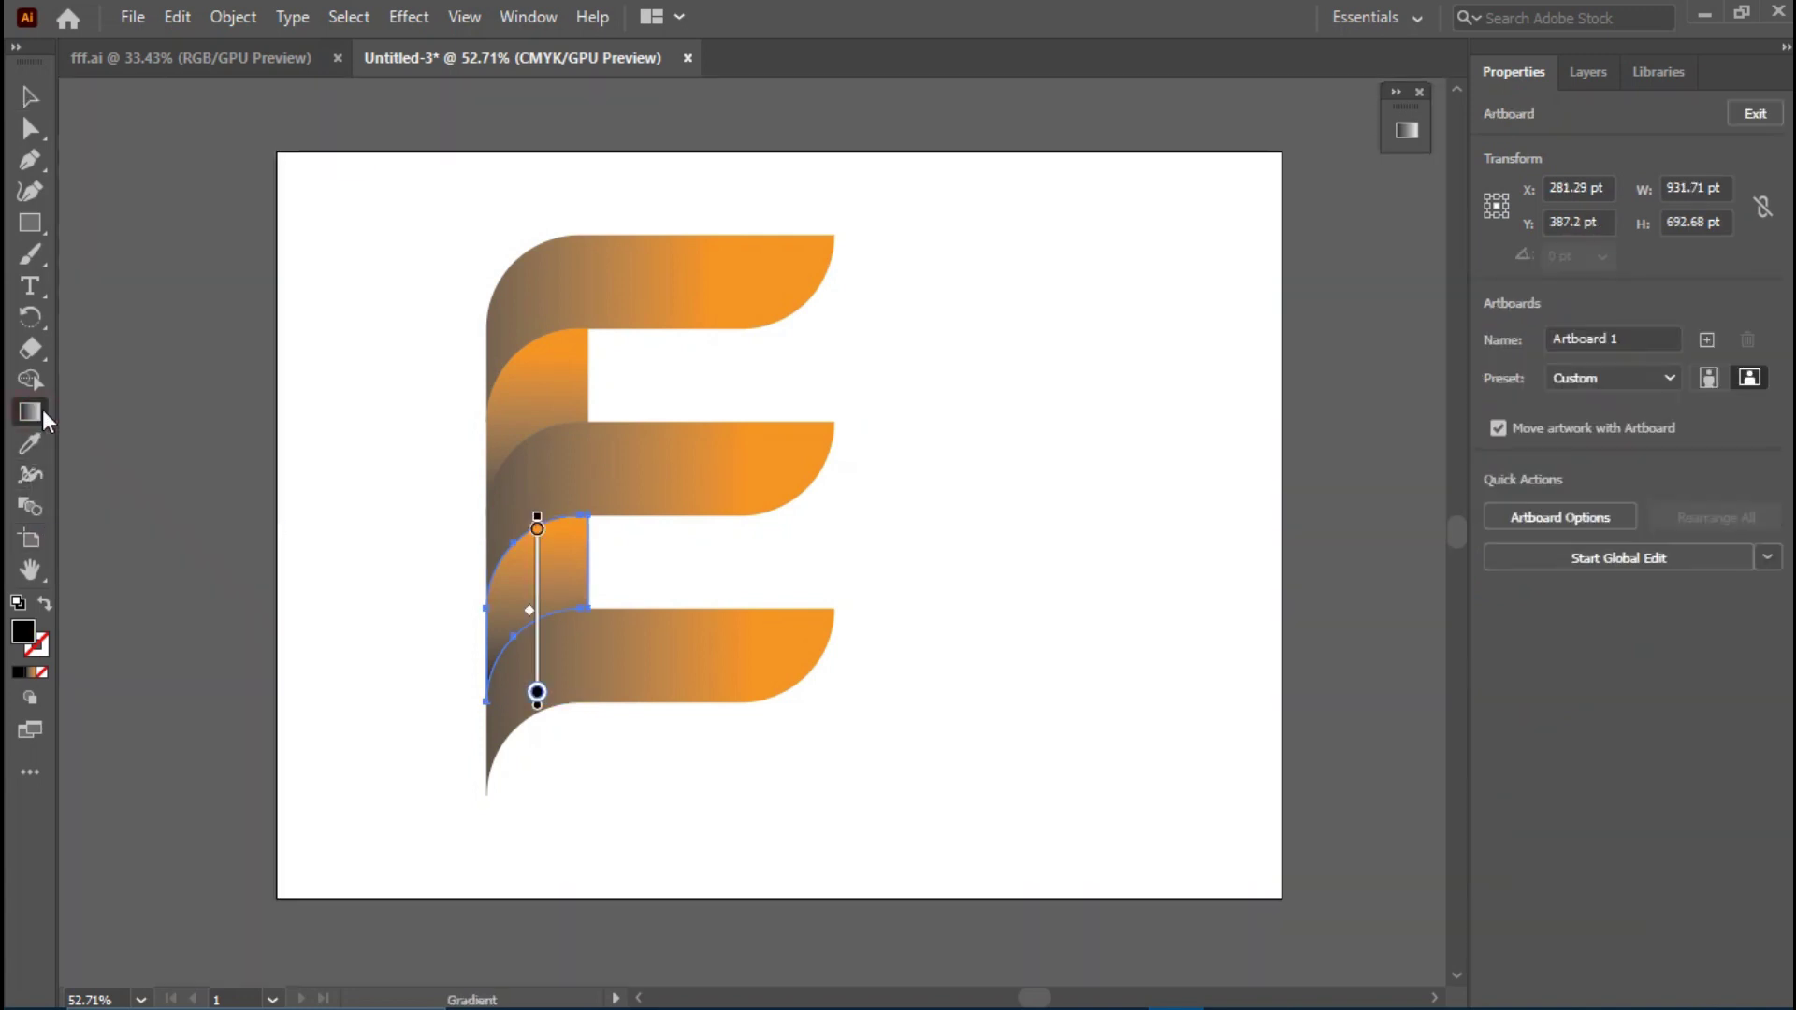
{"action": "left_click_drag", "start_coordinate": [533, 592], "coordinate": [534, 612]}
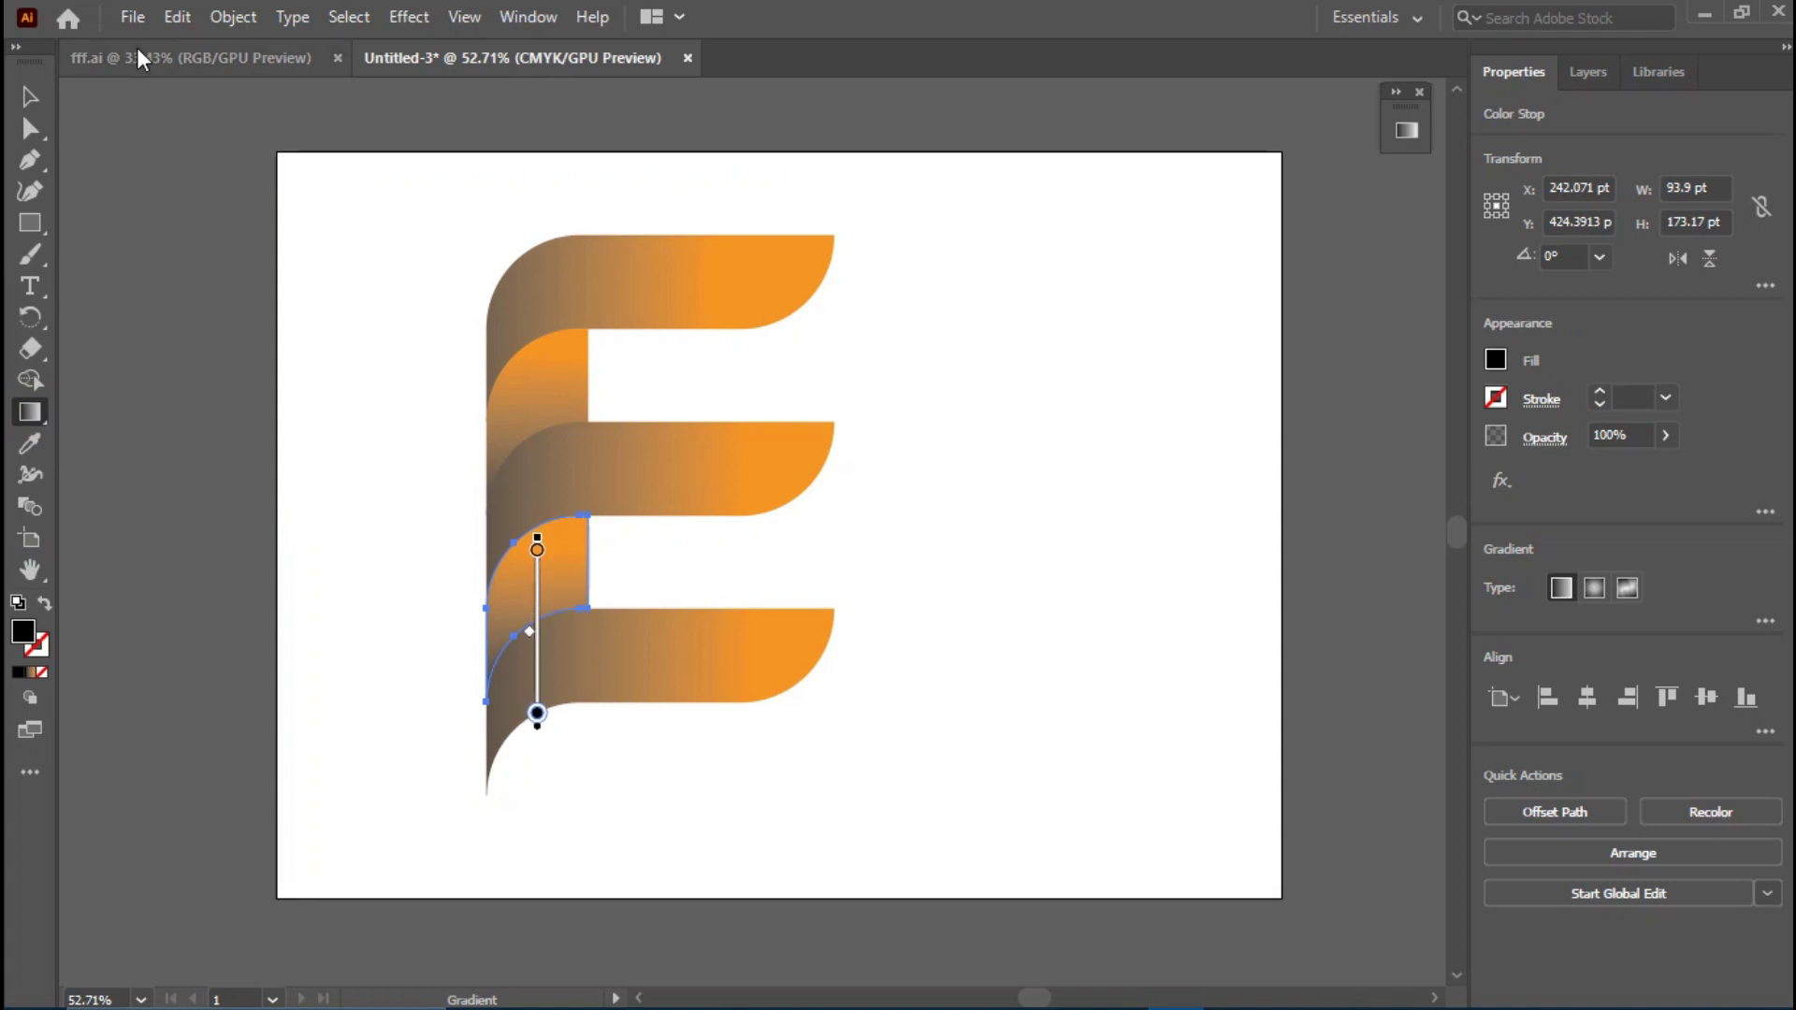
{"action": "left_click", "coordinate": [30, 95]}
{"action": "left_click", "coordinate": [348, 267]}
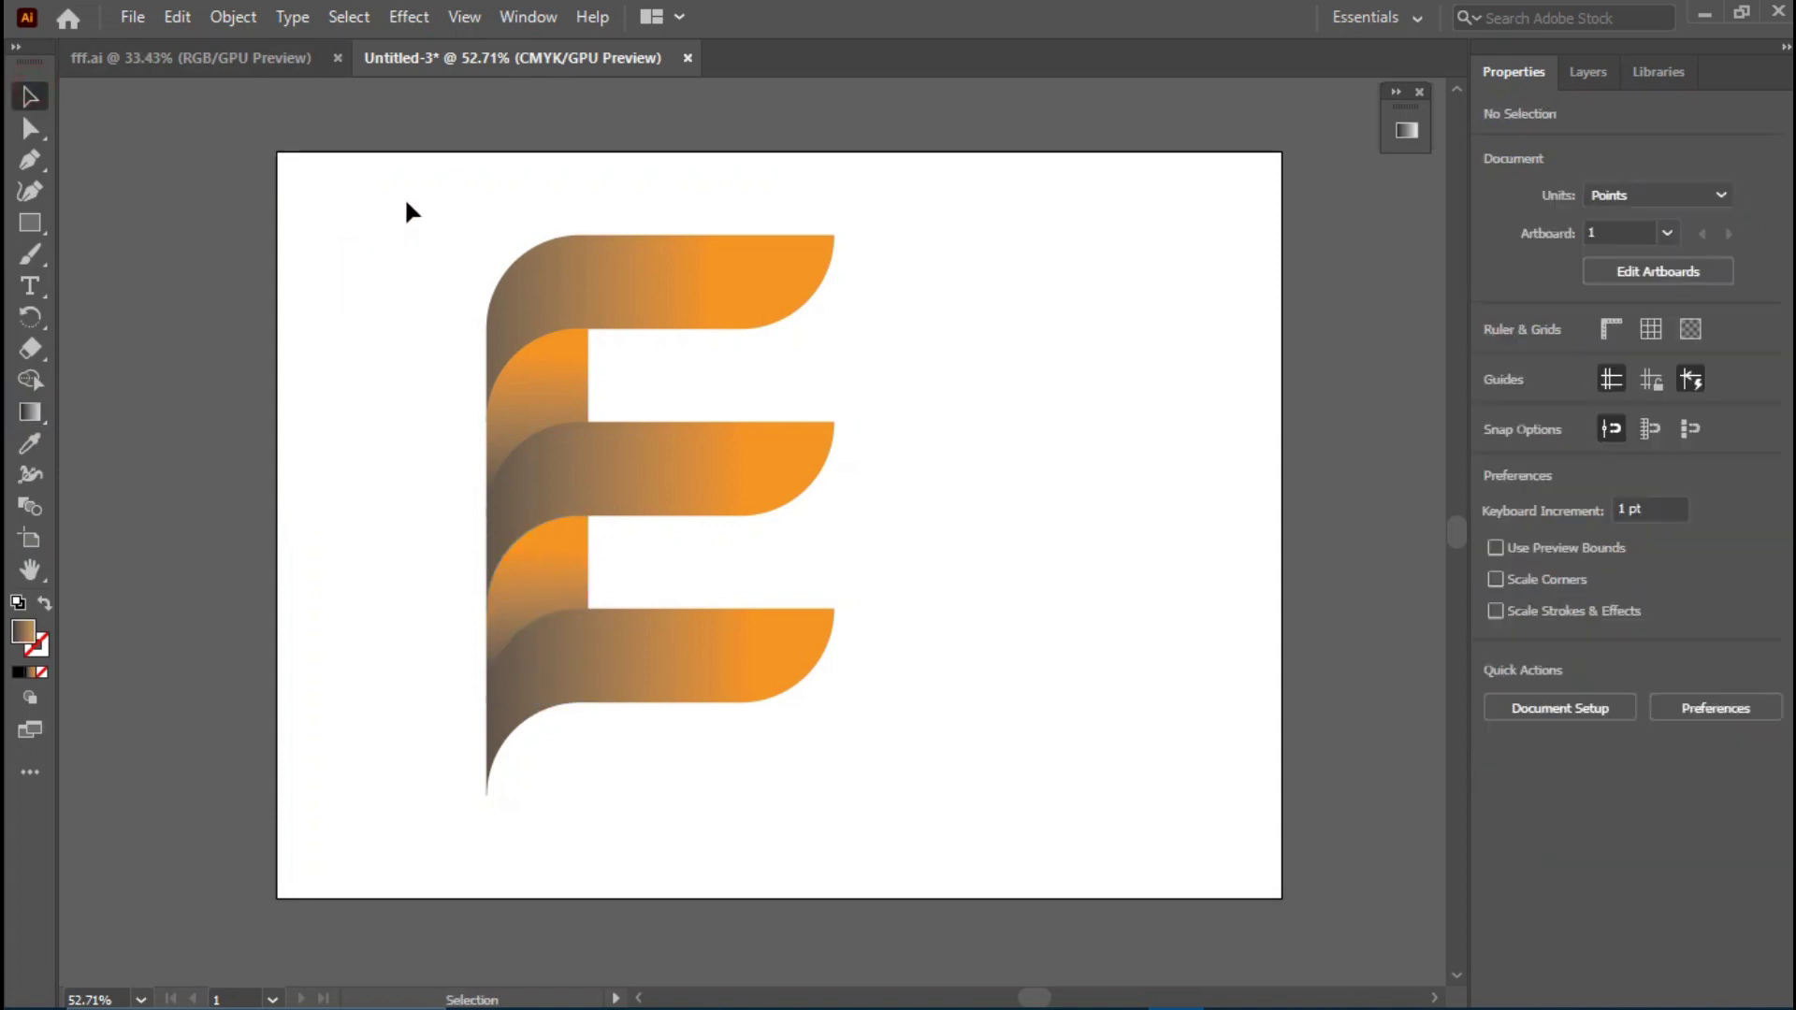
{"action": "mouse_move", "coordinate": [404, 197]}
{"action": "left_mouse_down"}
{"action": "mouse_move", "coordinate": [844, 791]}
{"action": "mouse_move", "coordinate": [787, 718]}
{"action": "left_mouse_up"}
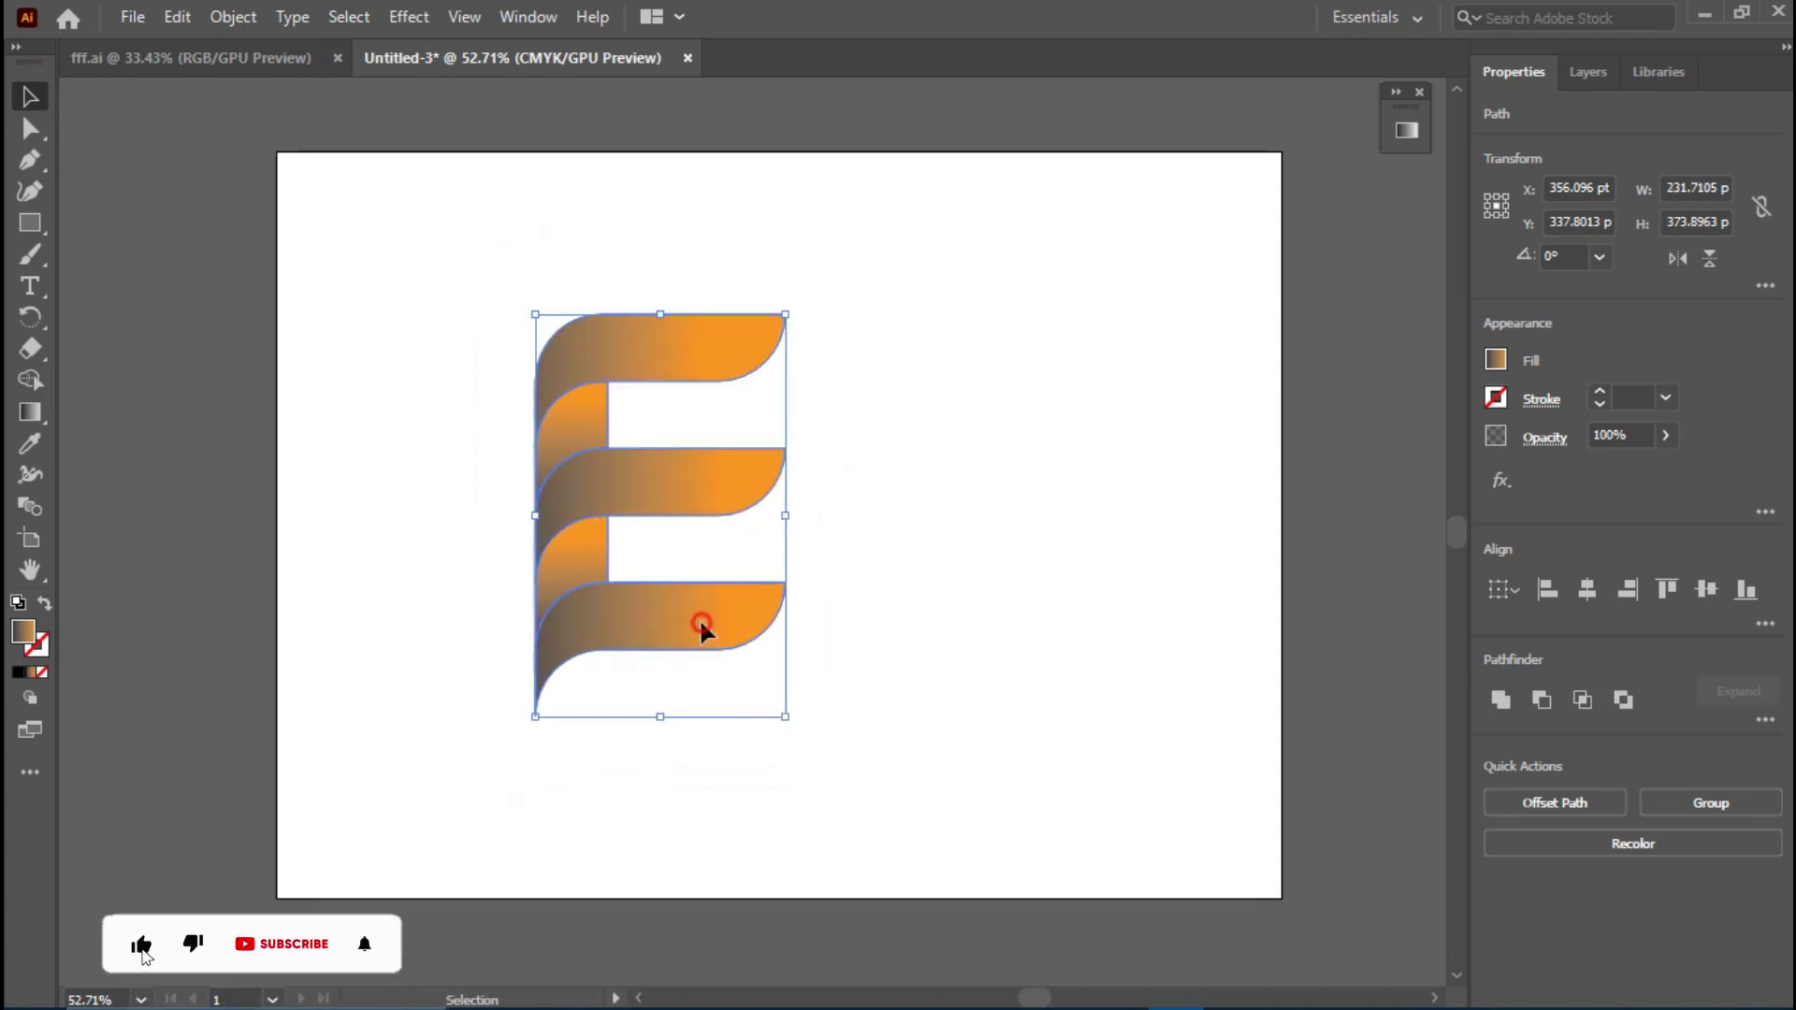
- Move the E up and right toward centre, enlarging it to about 250.9 by 404.9 pt
{"action": "left_click_drag", "start_coordinate": [701, 625], "coordinate": [793, 552]}
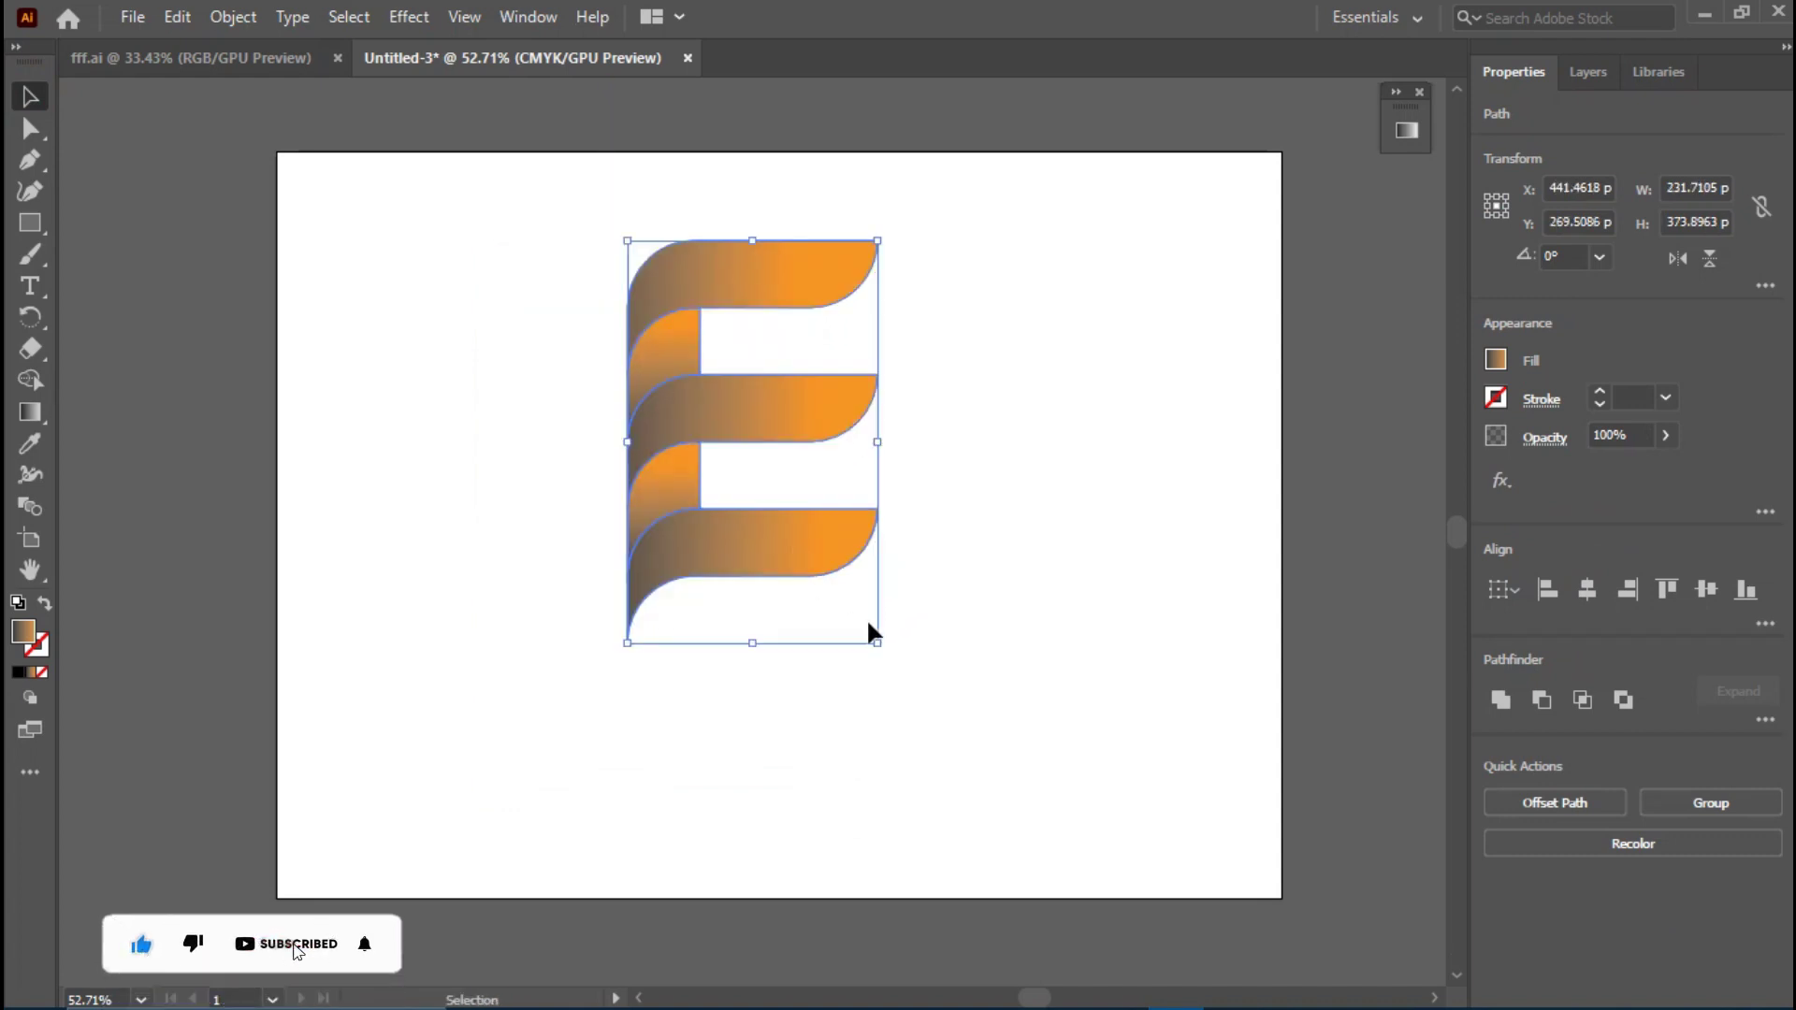
{"action": "left_click_drag", "start_coordinate": [877, 642], "coordinate": [889, 661]}
{"action": "left_click", "coordinate": [989, 585]}
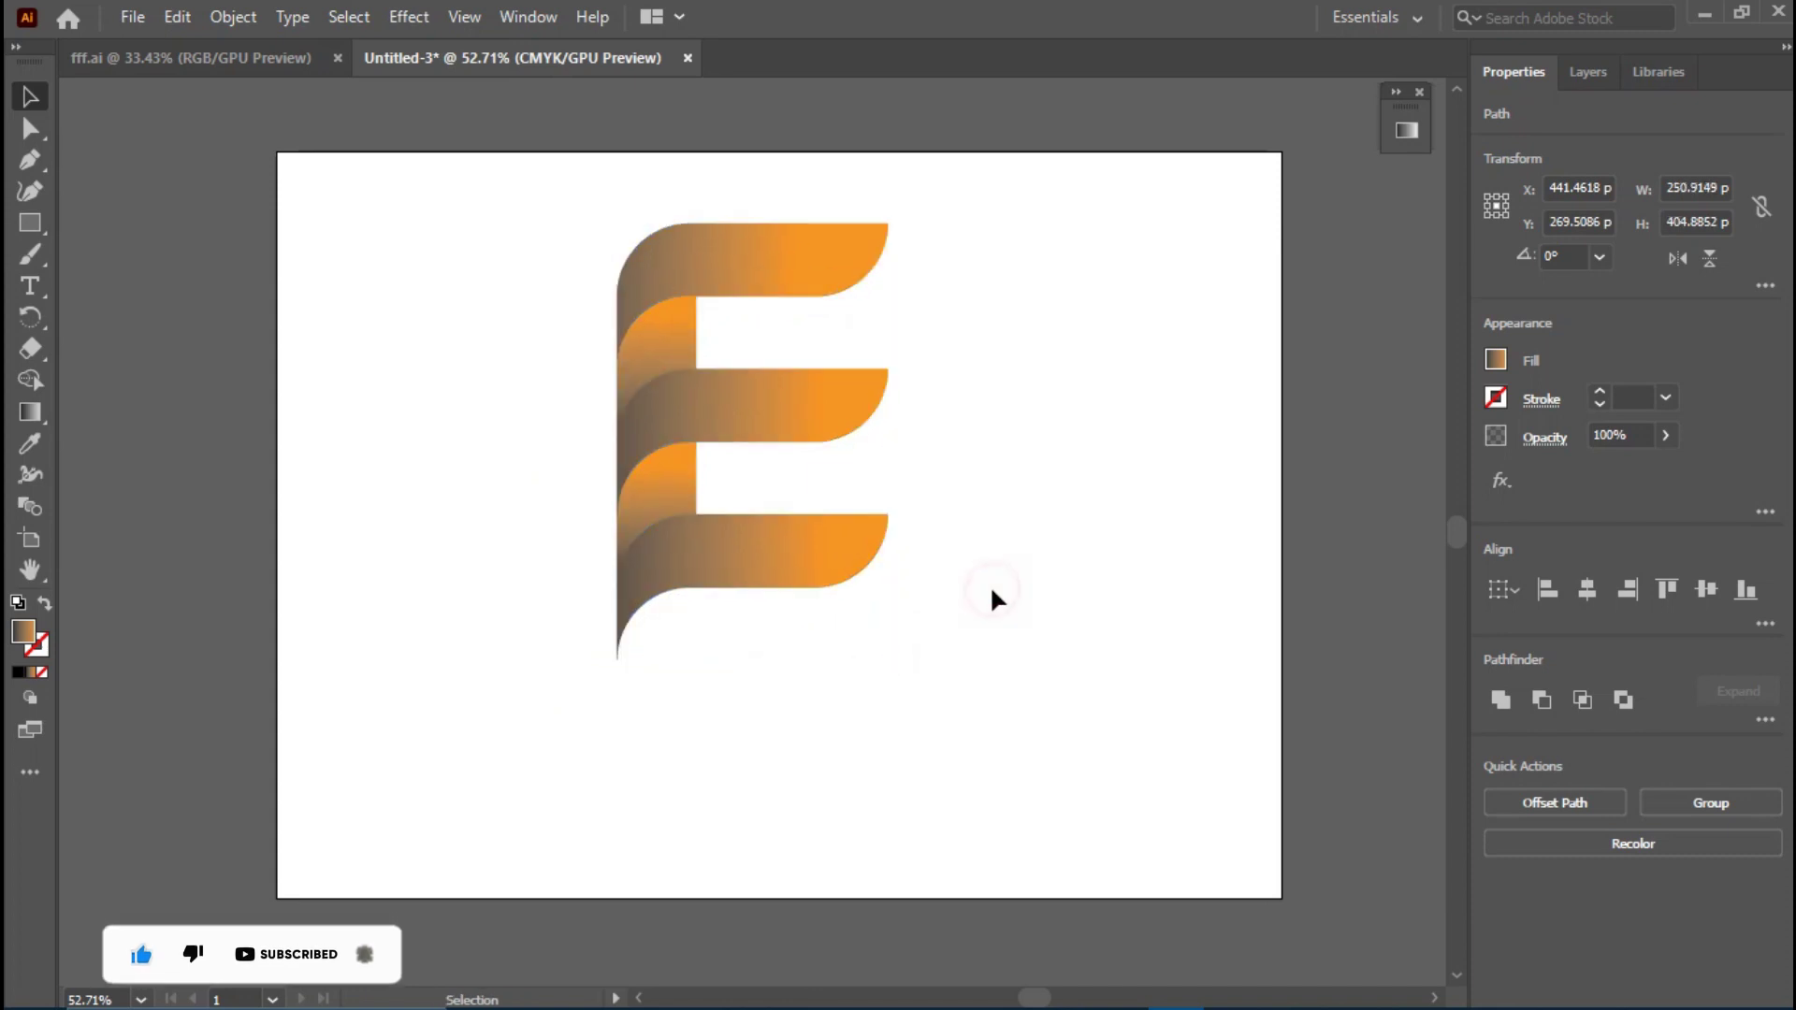
{"action": "left_click", "coordinate": [30, 287]}
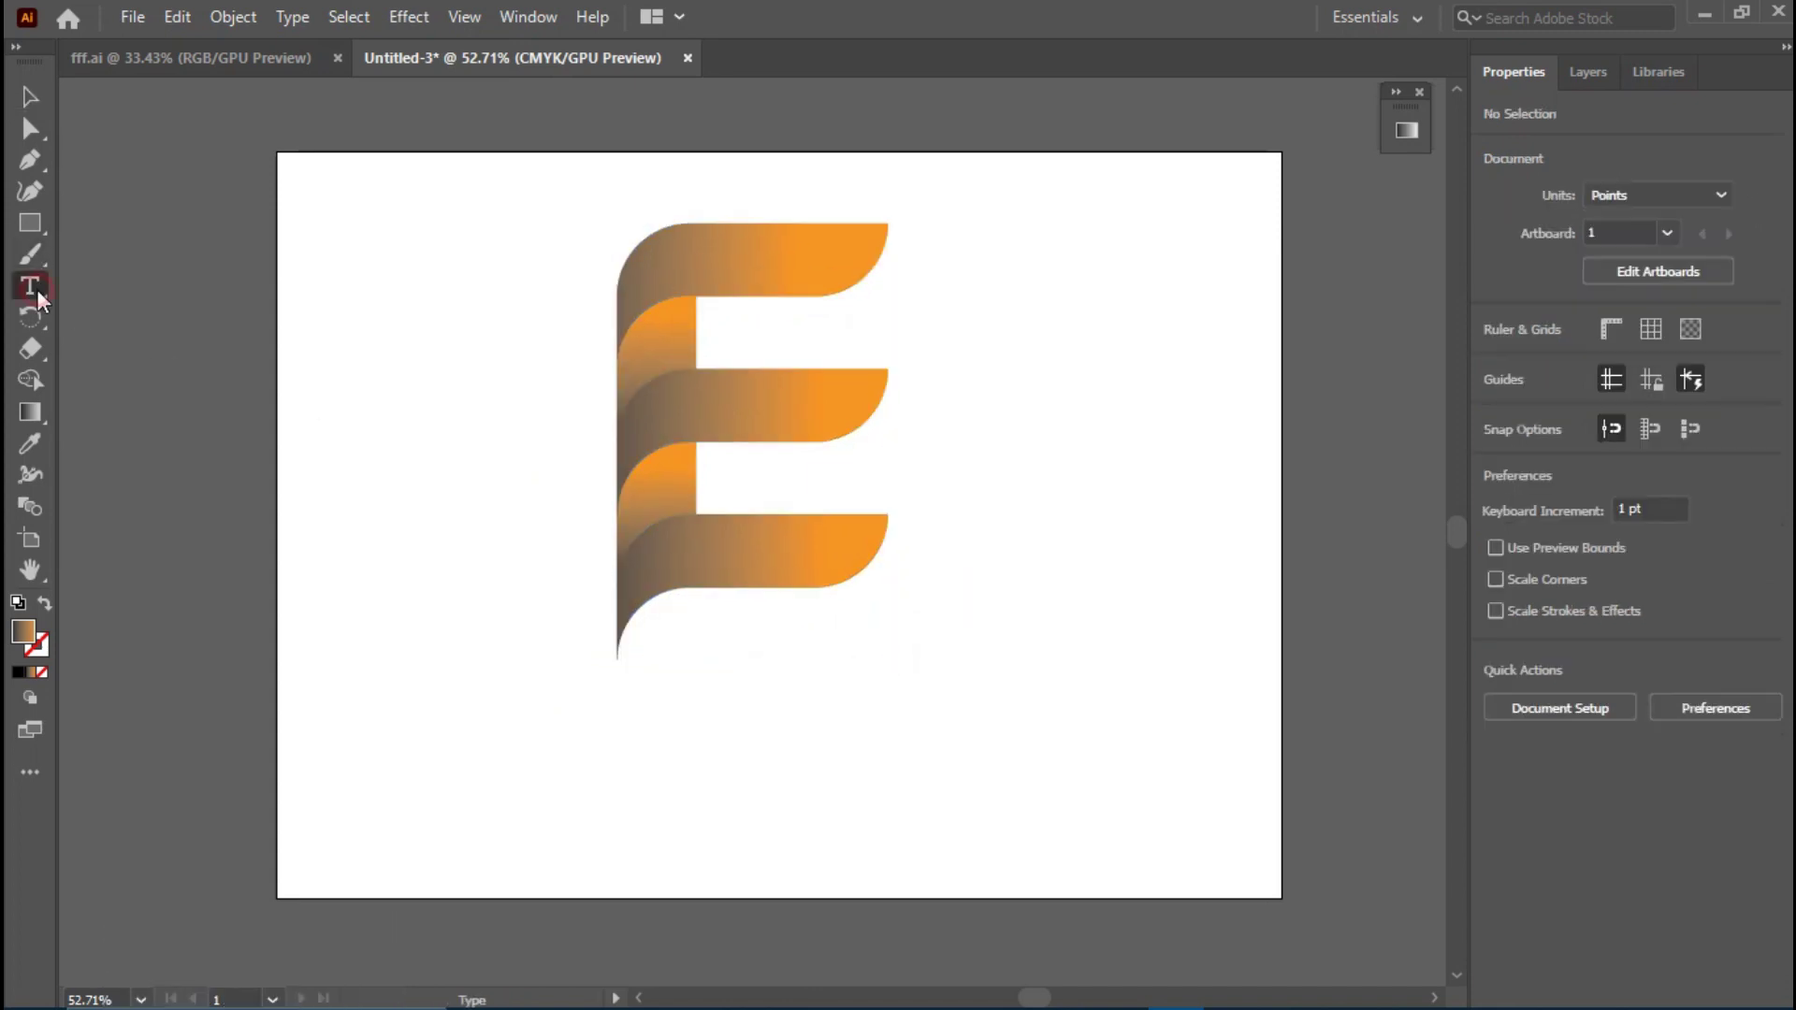
- Place a placeholder text object below the E and scale it to about 78 pt
{"action": "left_click", "coordinate": [482, 715]}
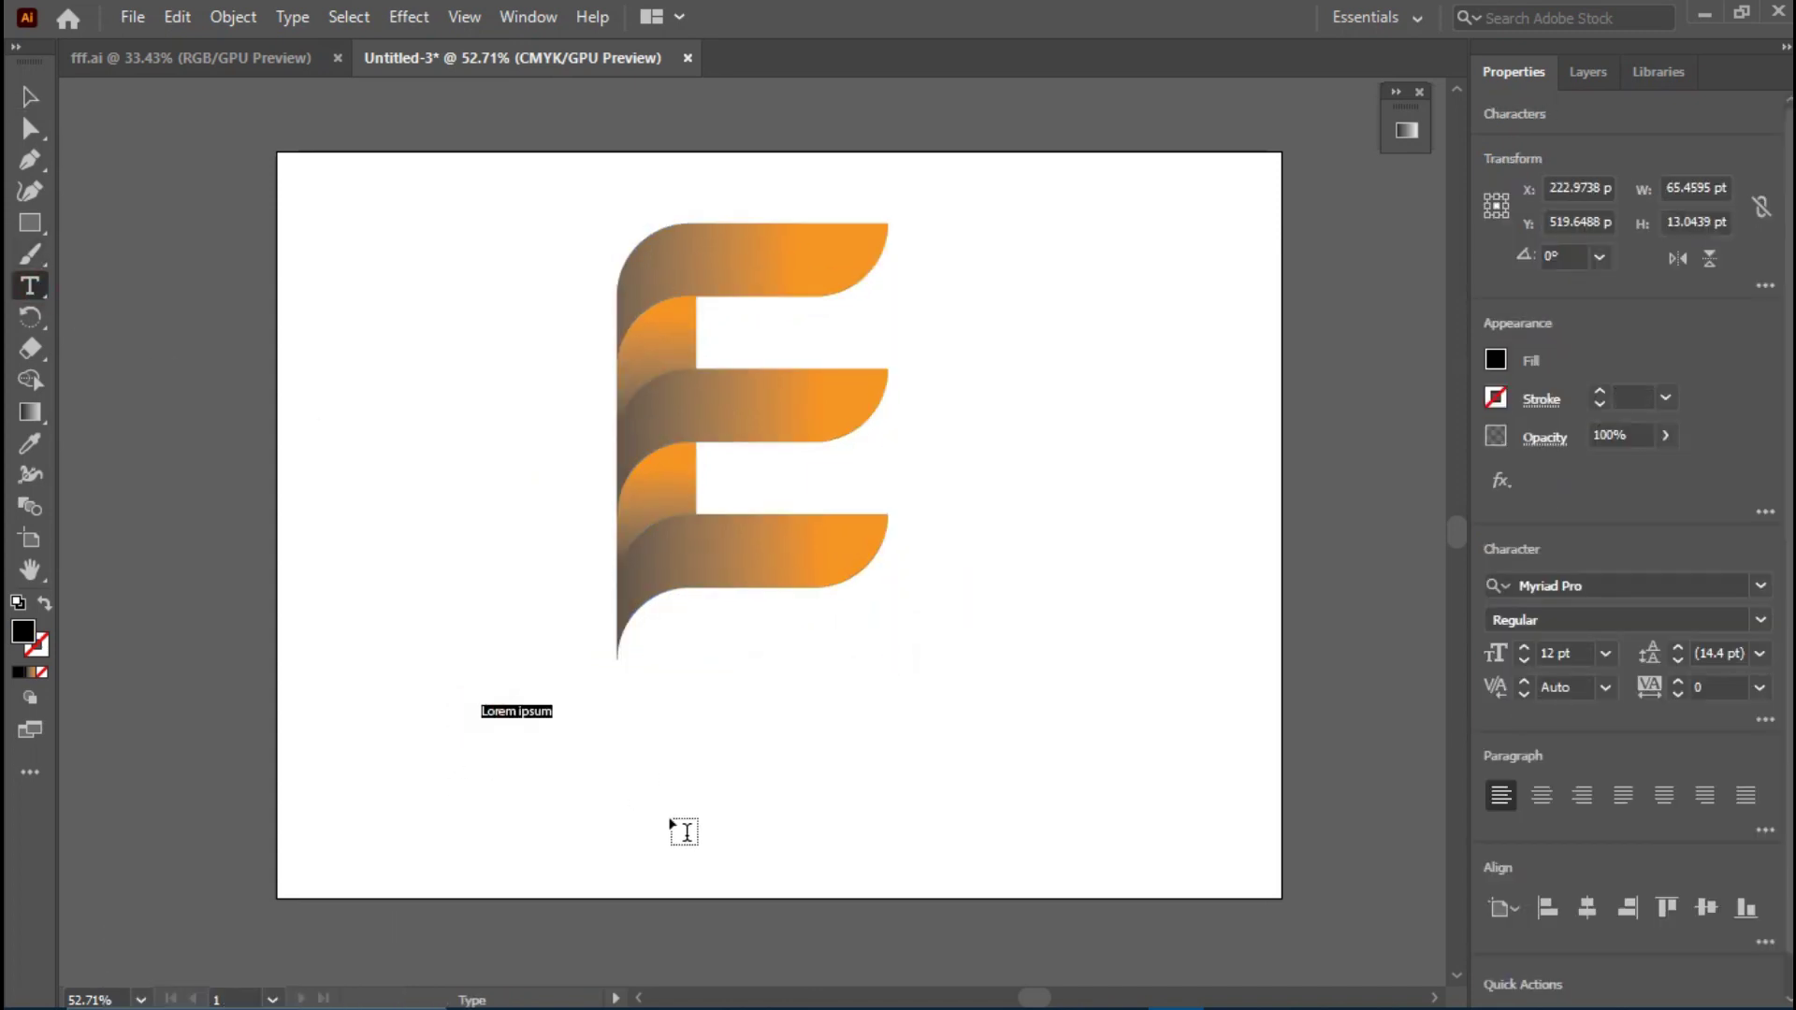
{"action": "left_click", "coordinate": [42, 99]}
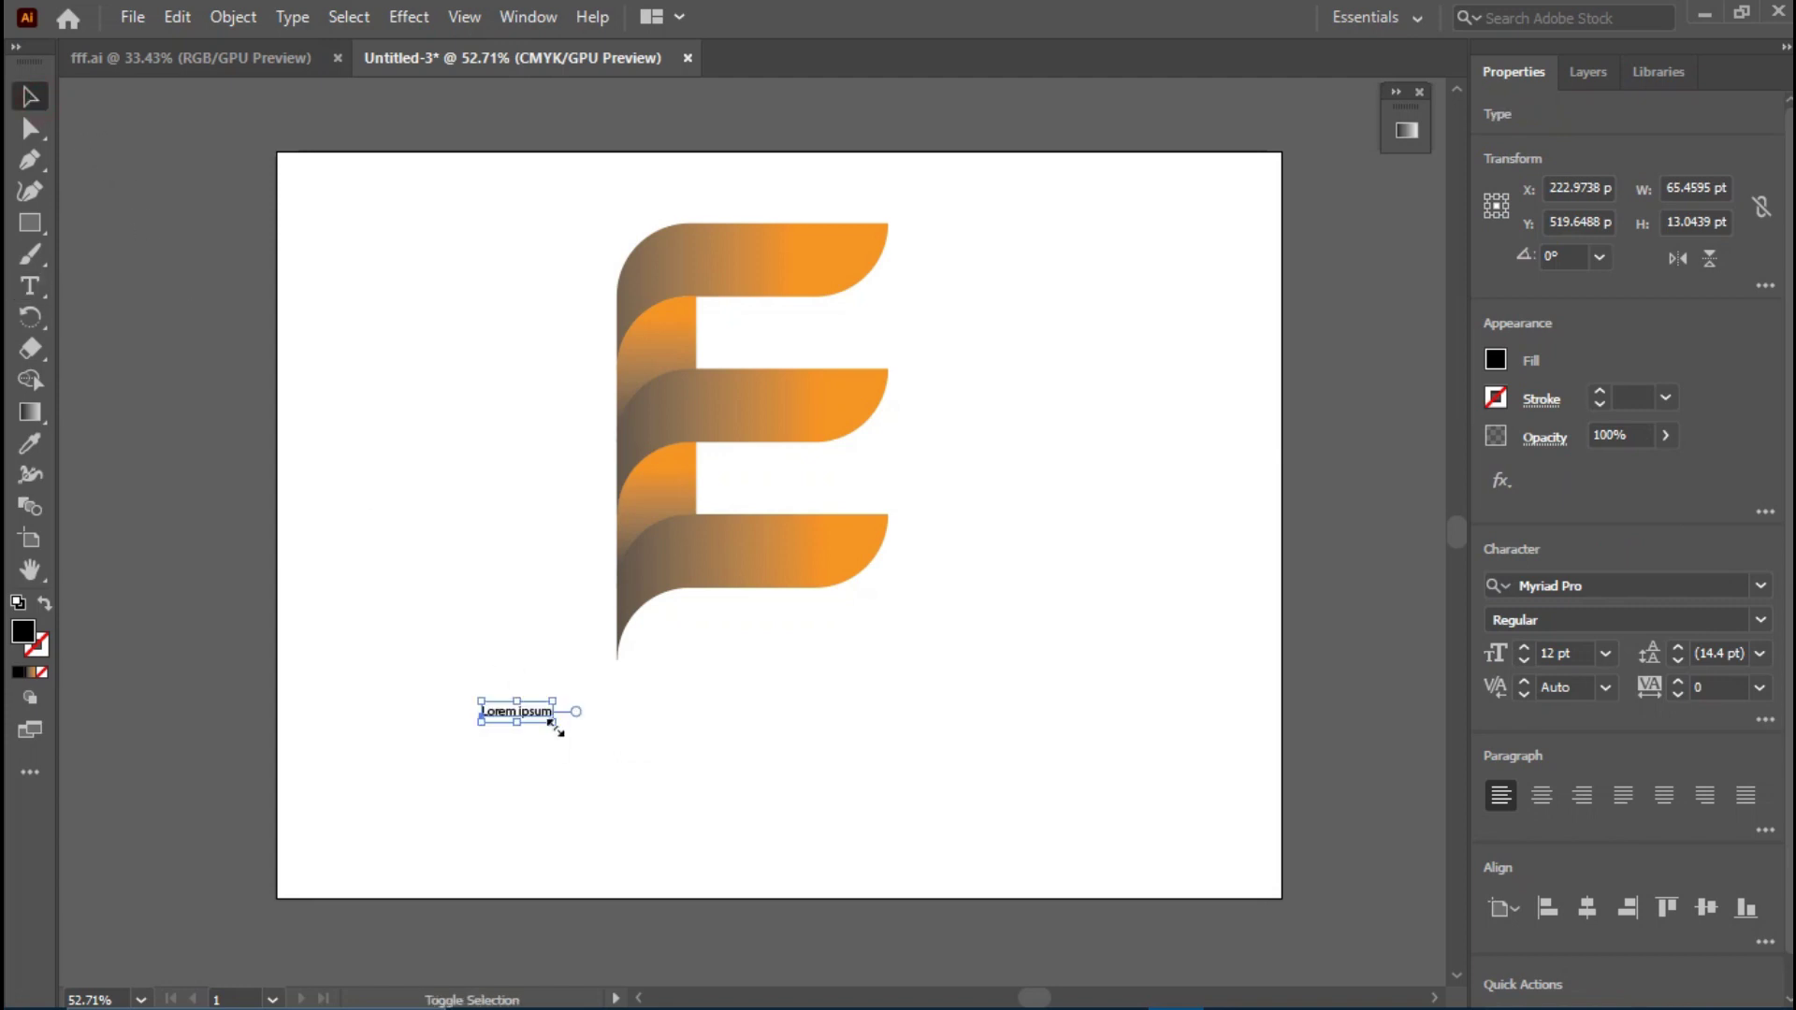
{"action": "left_click_drag", "start_coordinate": [554, 725], "coordinate": [746, 757]}
{"action": "left_click_drag", "start_coordinate": [631, 728], "coordinate": [915, 750]}
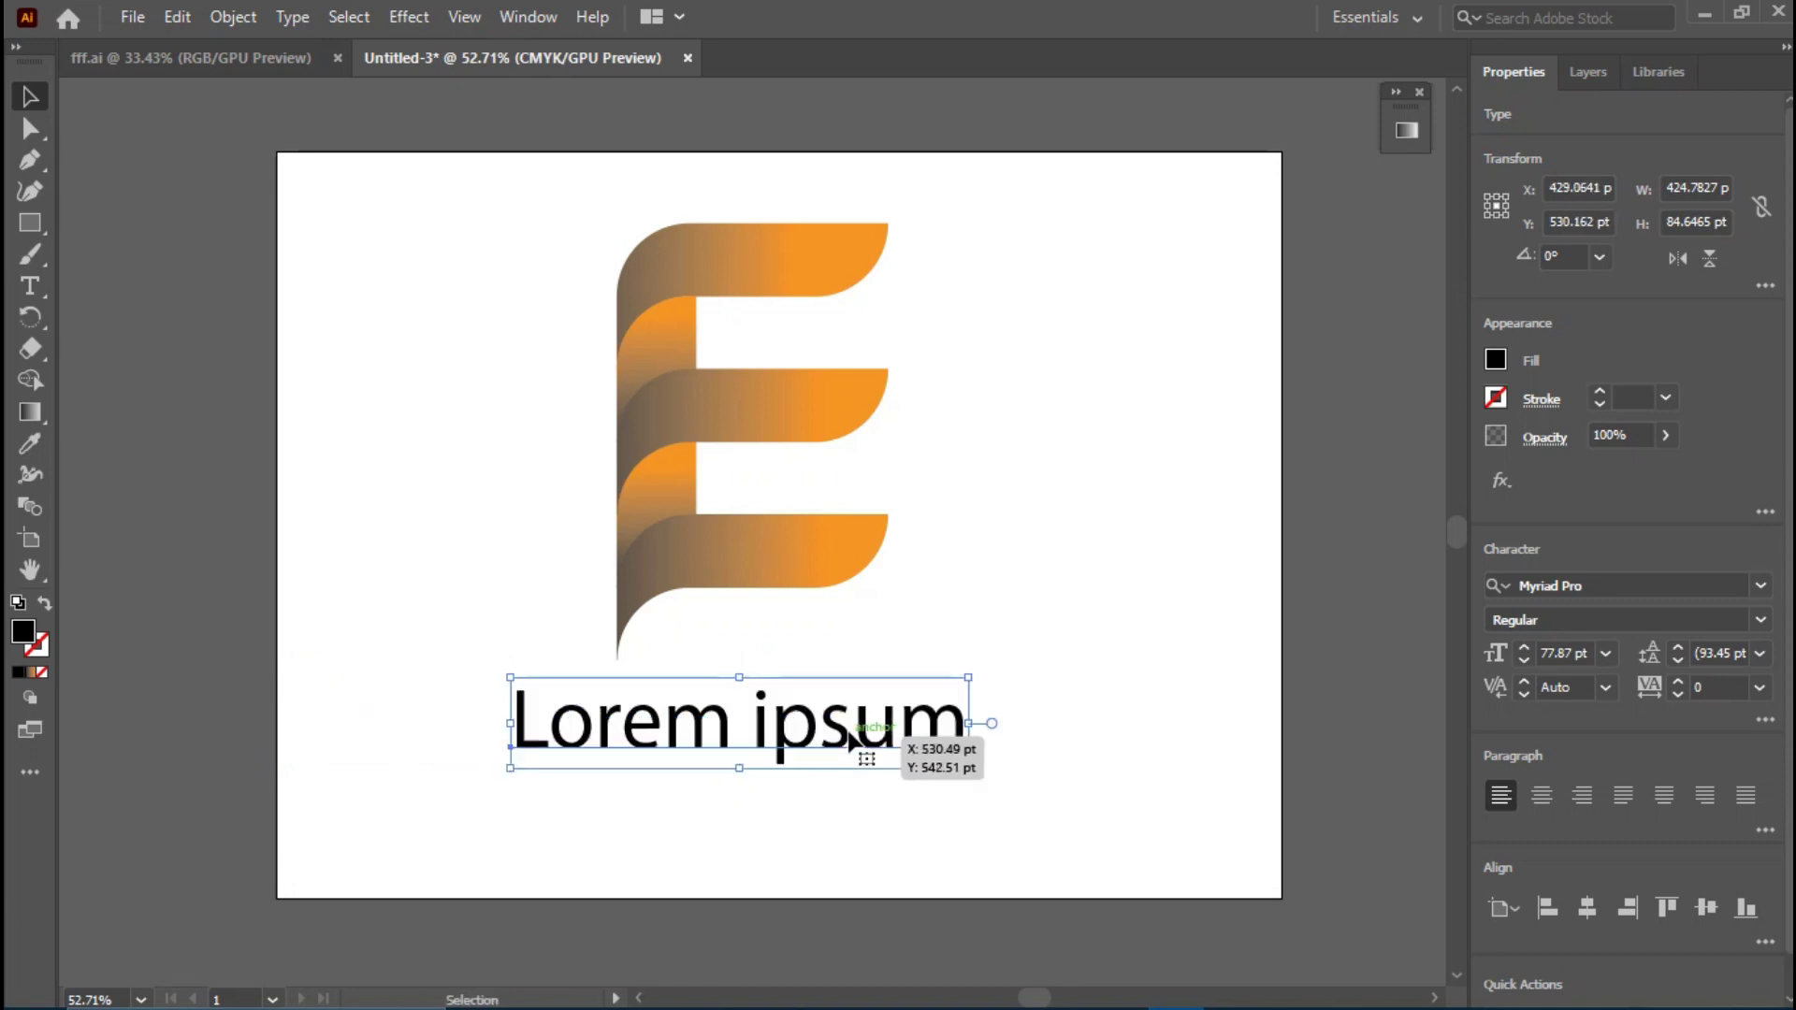
- Replace the placeholder words with 'Your Logo' and centre it under the E
{"action": "left_click", "coordinate": [30, 295]}
{"action": "left_click", "coordinate": [560, 740]}
{"action": "key", "text": "ctrl+a"}
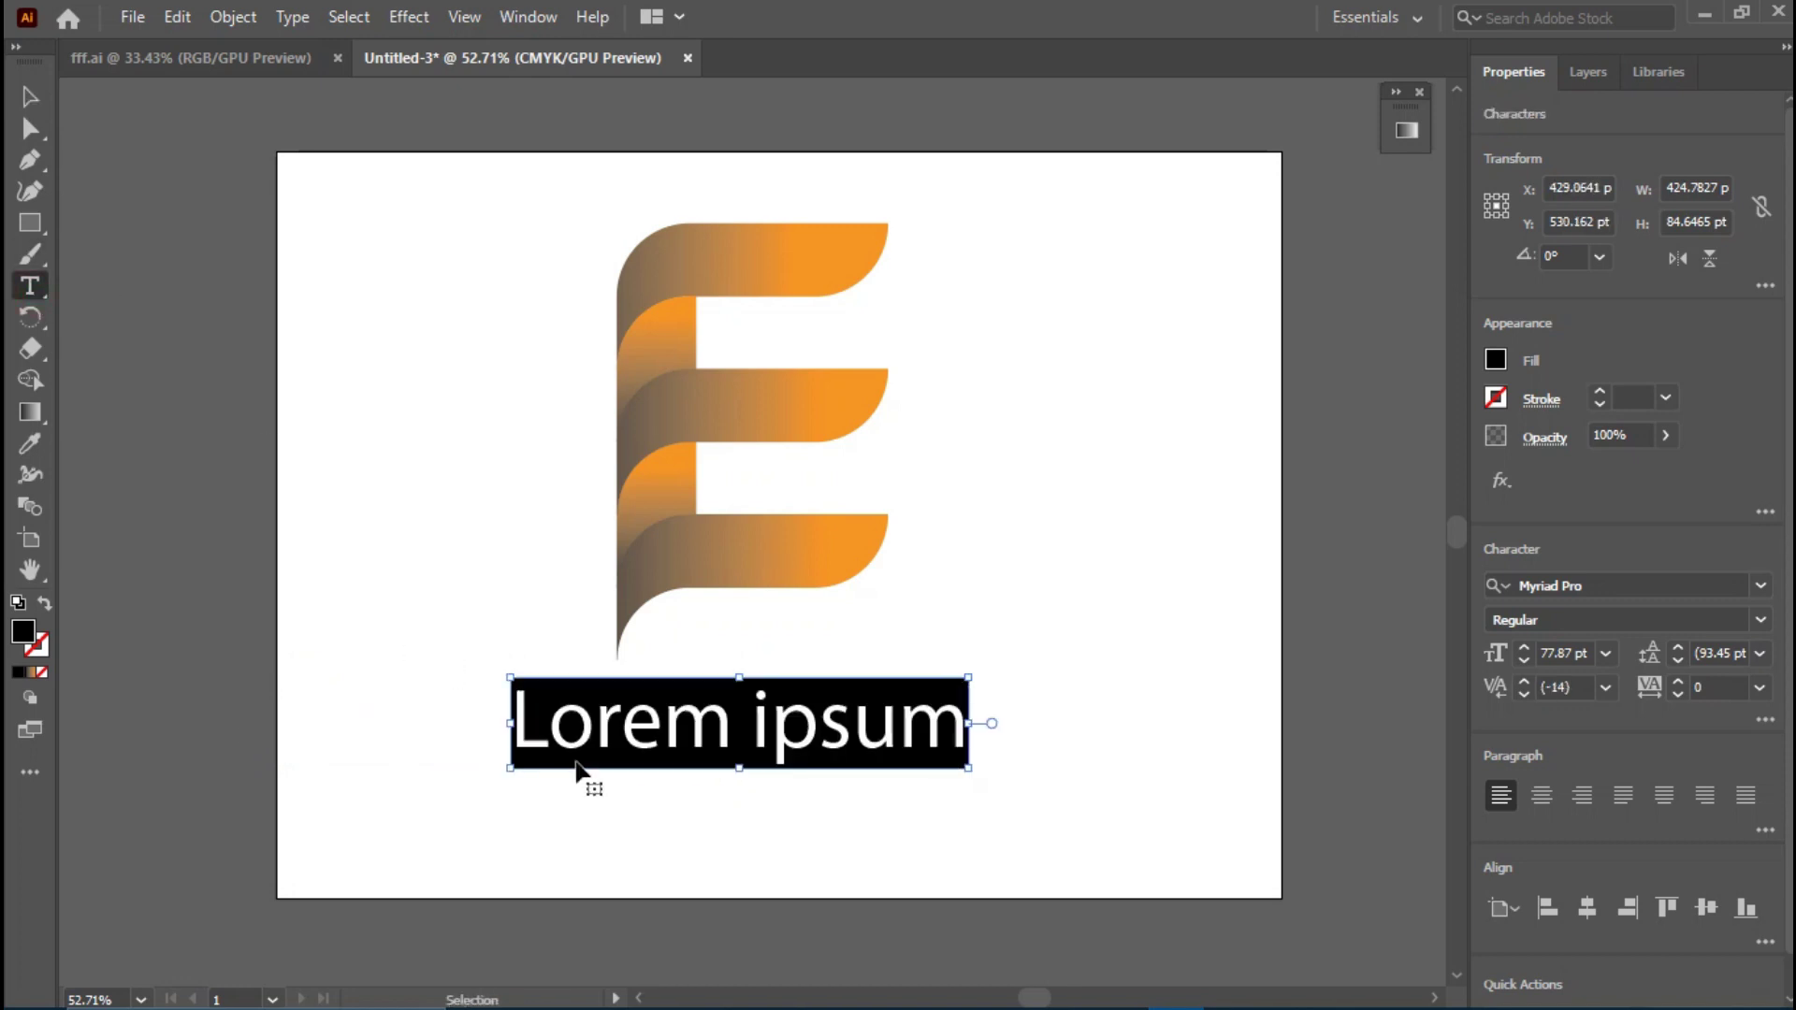
{"action": "key", "text": "BackSpace"}
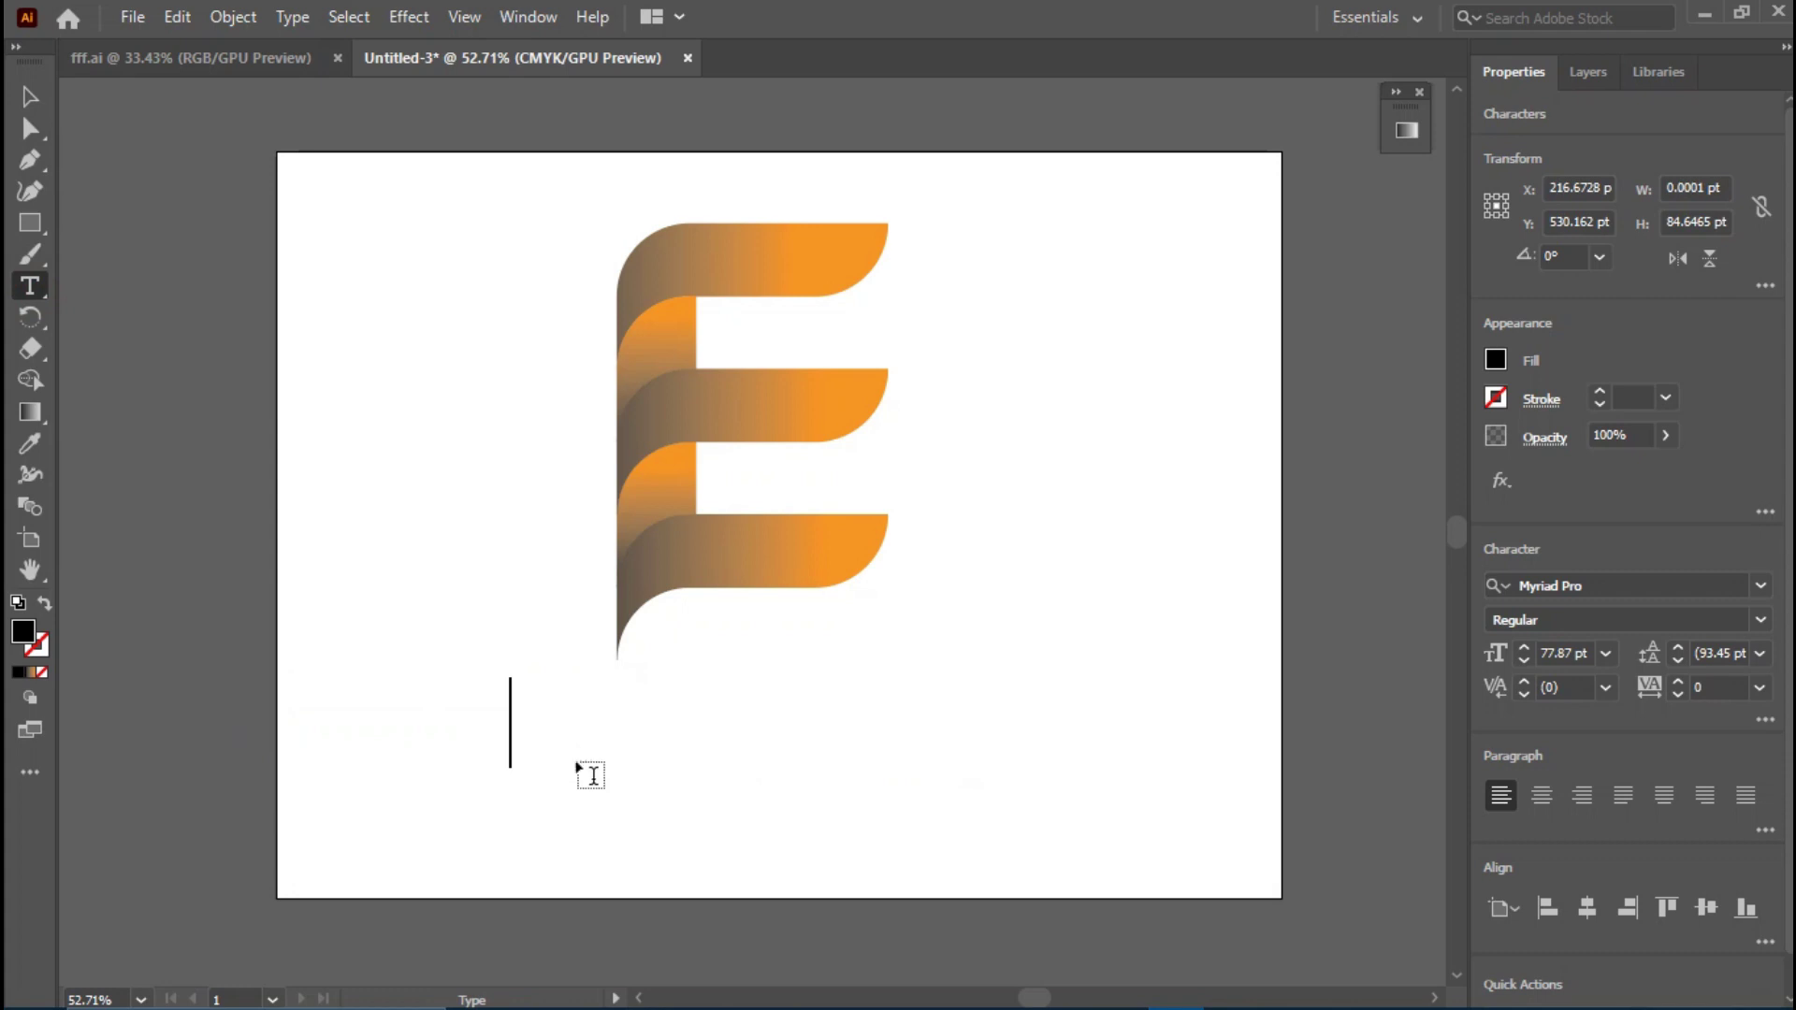
{"action": "type", "text": "Your L"}
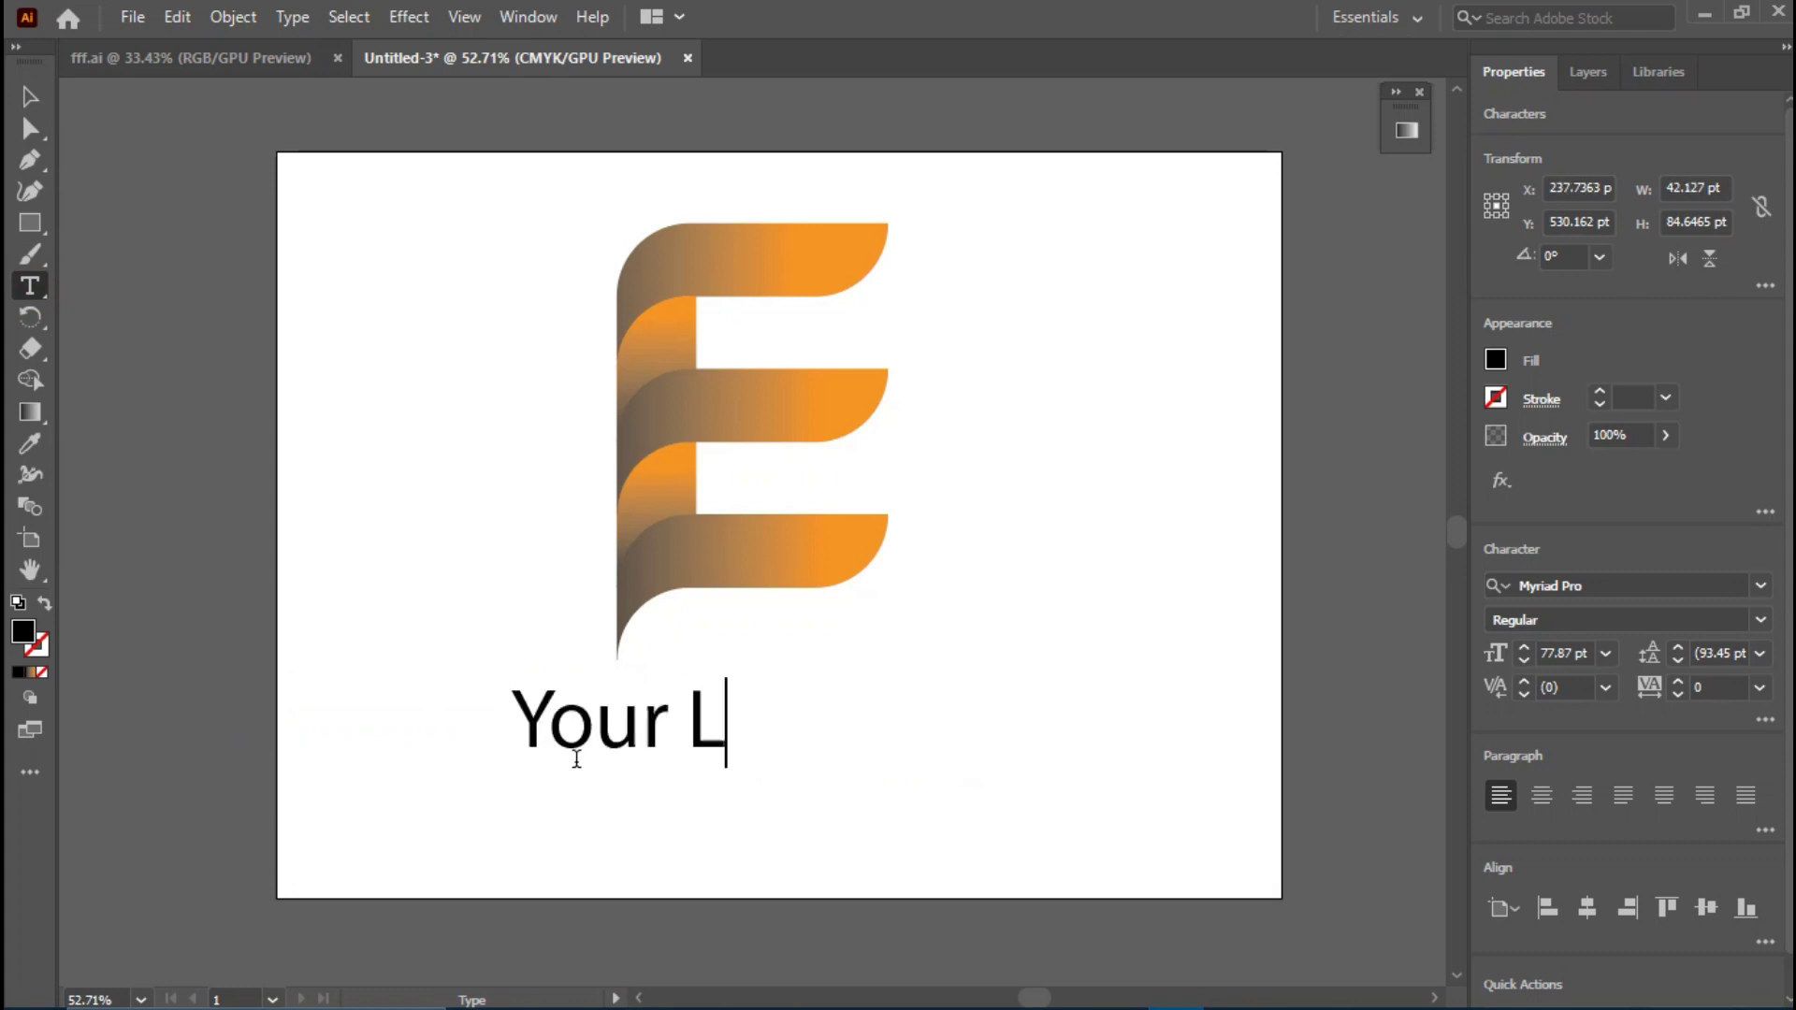
{"action": "type", "text": "ogo"}
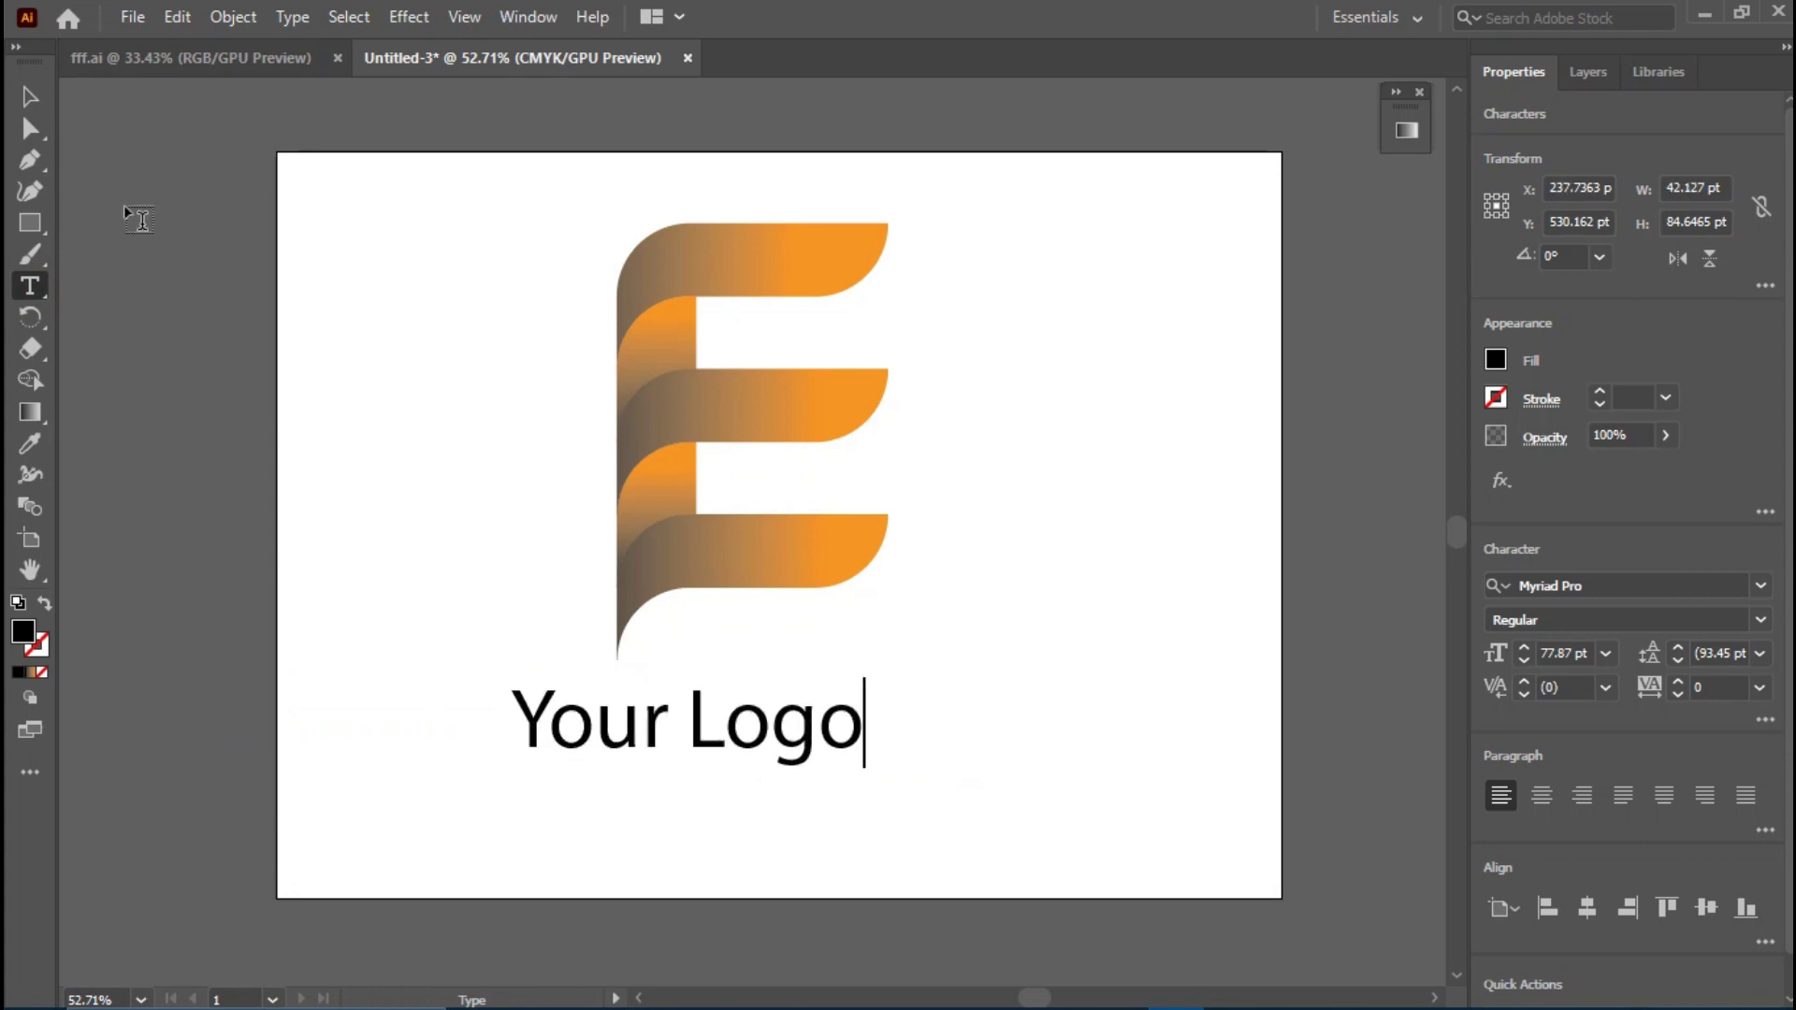
{"action": "left_click", "coordinate": [38, 89]}
{"action": "left_click_drag", "start_coordinate": [741, 748], "coordinate": [795, 746]}
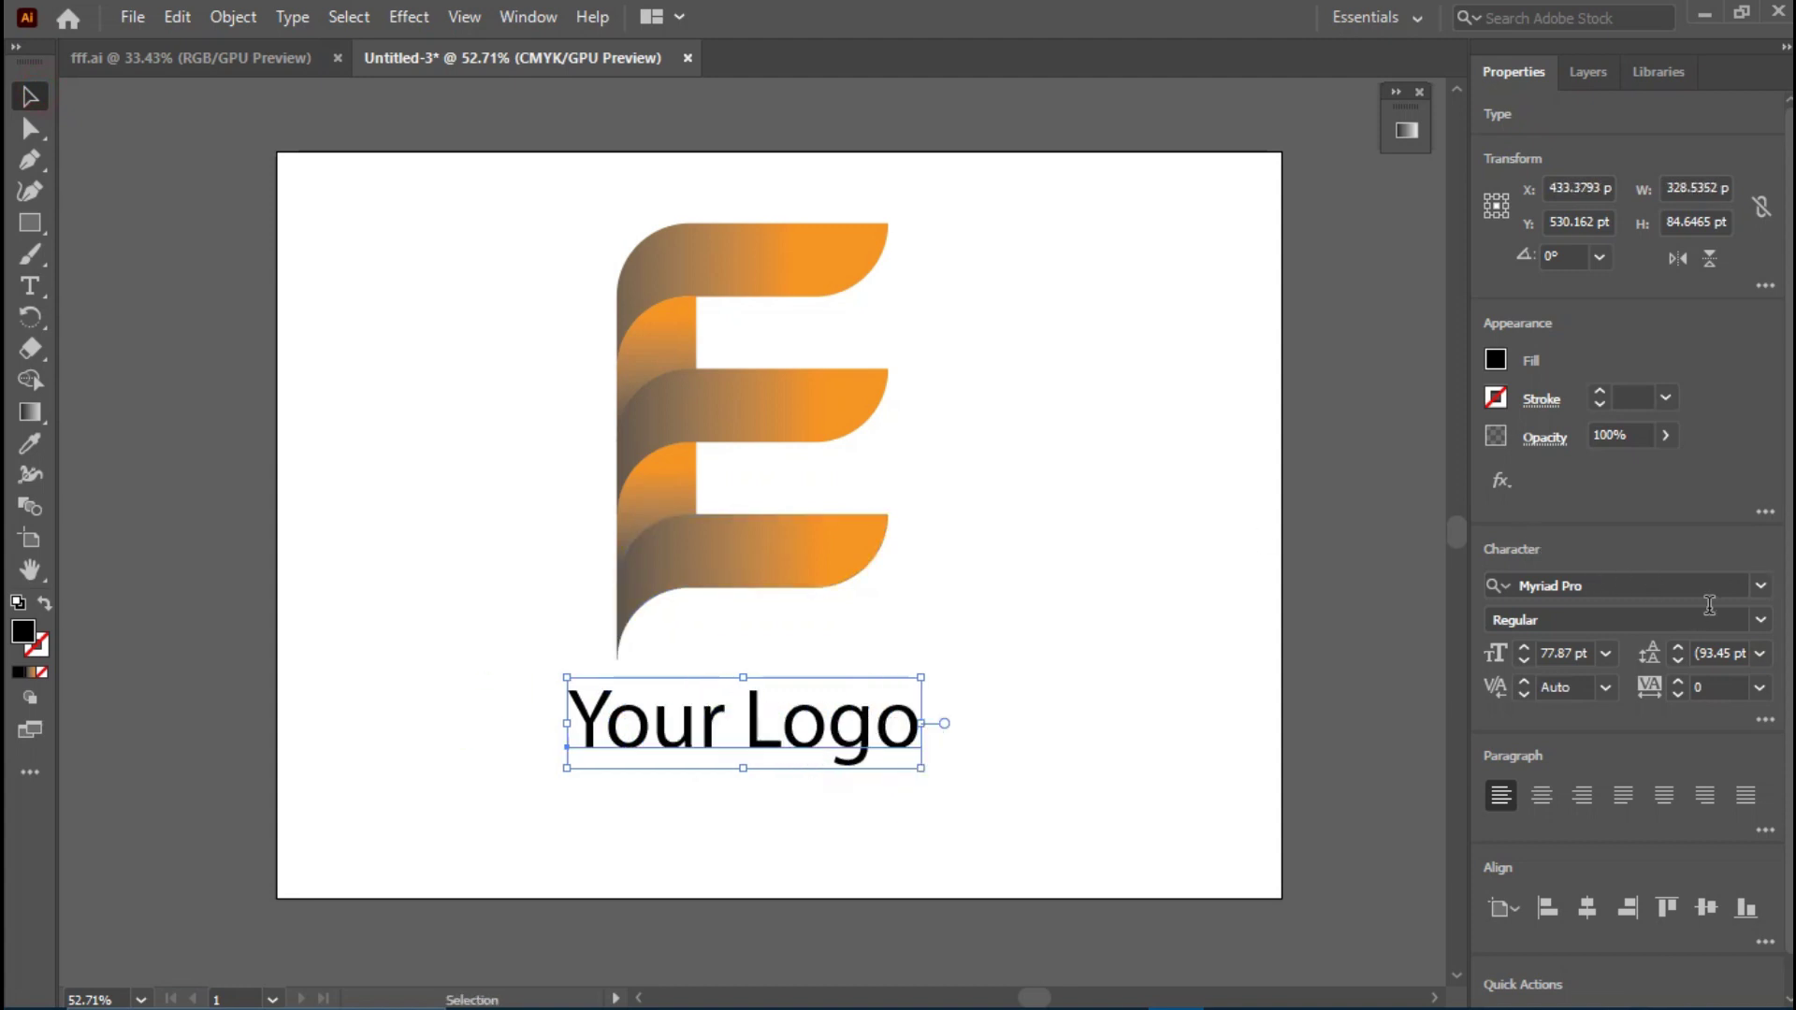
- Apply the Faster One font to 'Your Logo' and re-centre it beneath the E
{"action": "left_click", "coordinate": [1759, 587]}
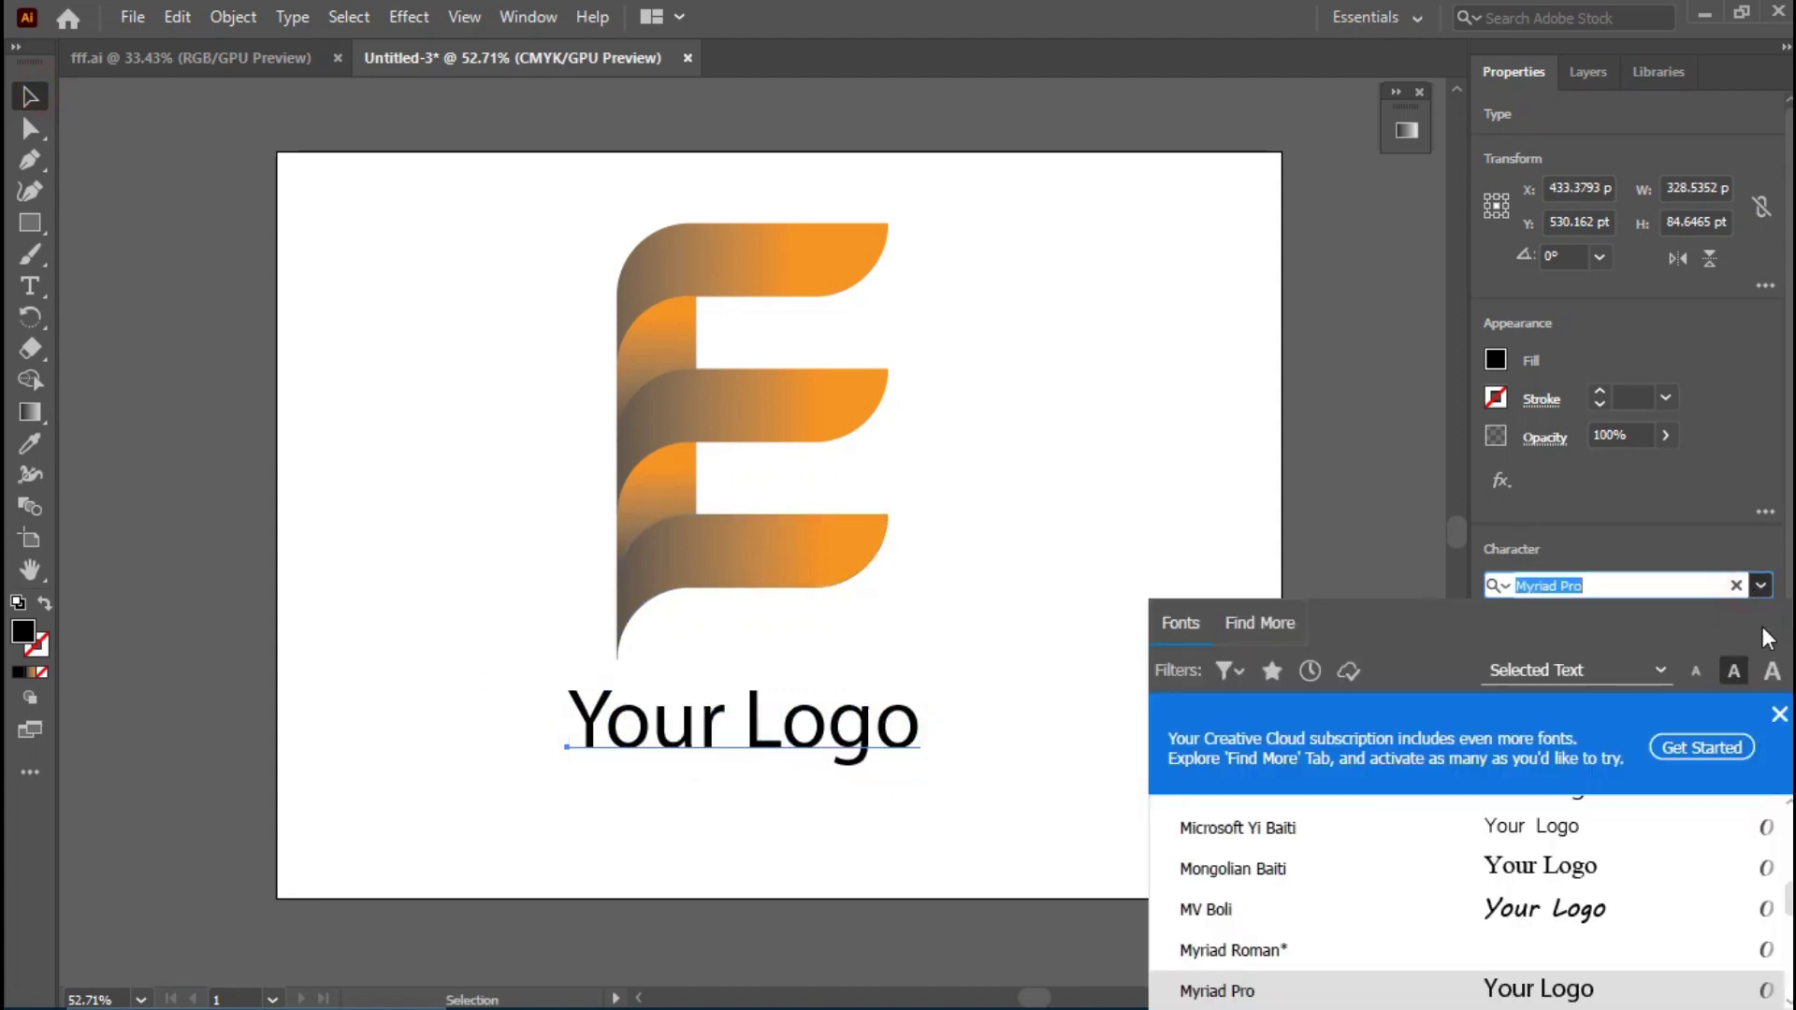
{"action": "scroll", "coordinate": [1469, 898], "scroll_direction": "up", "scroll_amount": 3}
{"action": "scroll", "coordinate": [1469, 898], "scroll_direction": "up", "scroll_amount": 3}
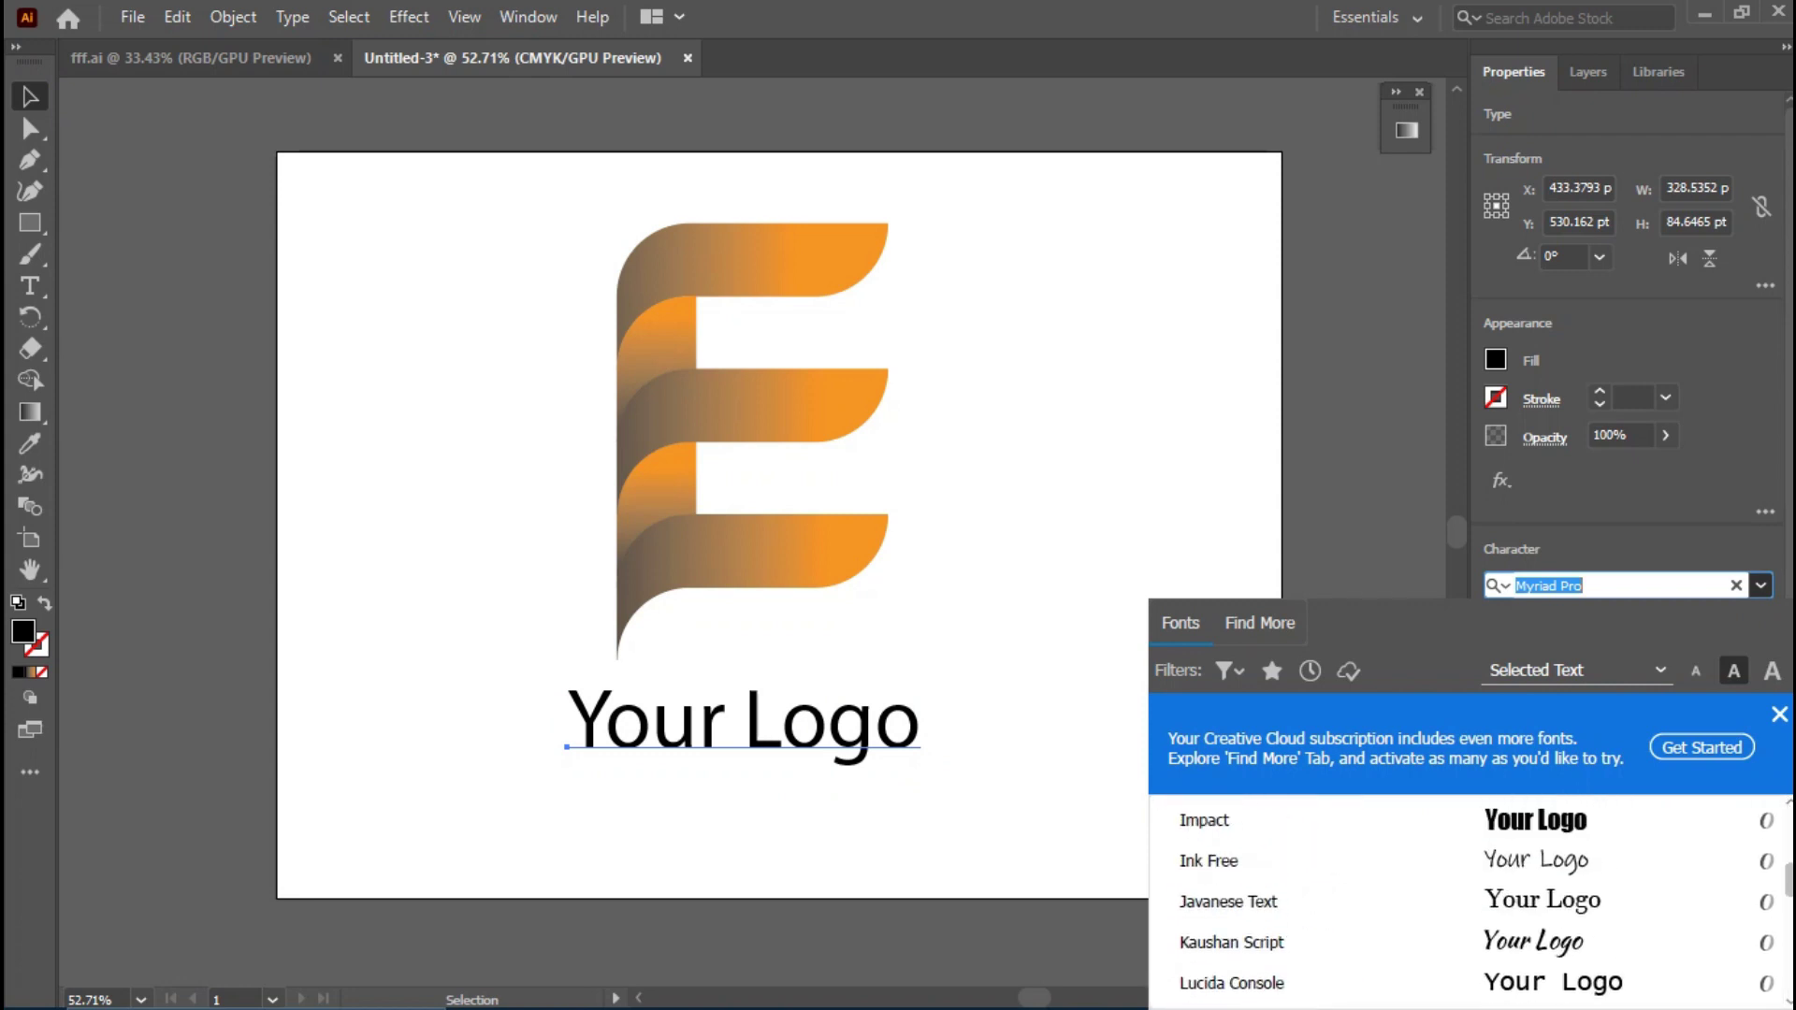
{"action": "scroll", "coordinate": [1468, 898], "scroll_direction": "up", "scroll_amount": 1}
{"action": "scroll", "coordinate": [1468, 898], "scroll_direction": "up", "scroll_amount": 2}
{"action": "scroll", "coordinate": [1235, 880], "scroll_direction": "down", "scroll_amount": 3}
{"action": "scroll", "coordinate": [1235, 880], "scroll_direction": "down", "scroll_amount": 1}
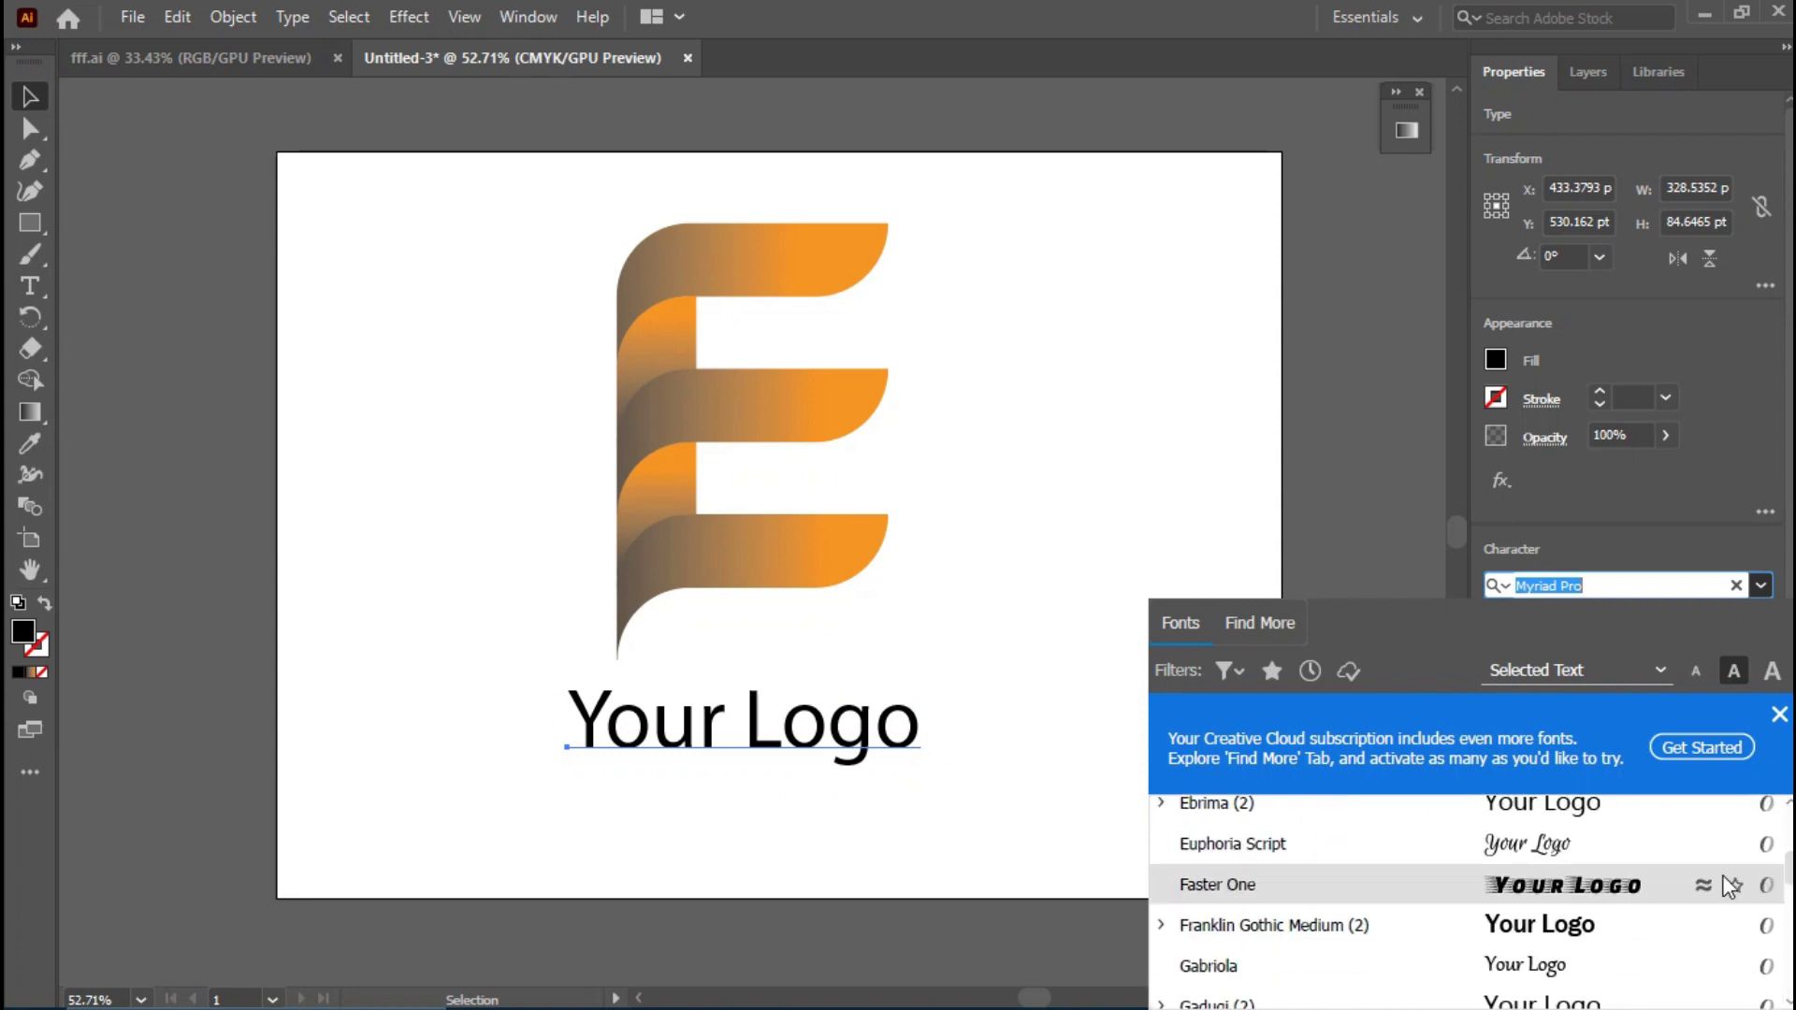
{"action": "left_click", "coordinate": [1235, 879]}
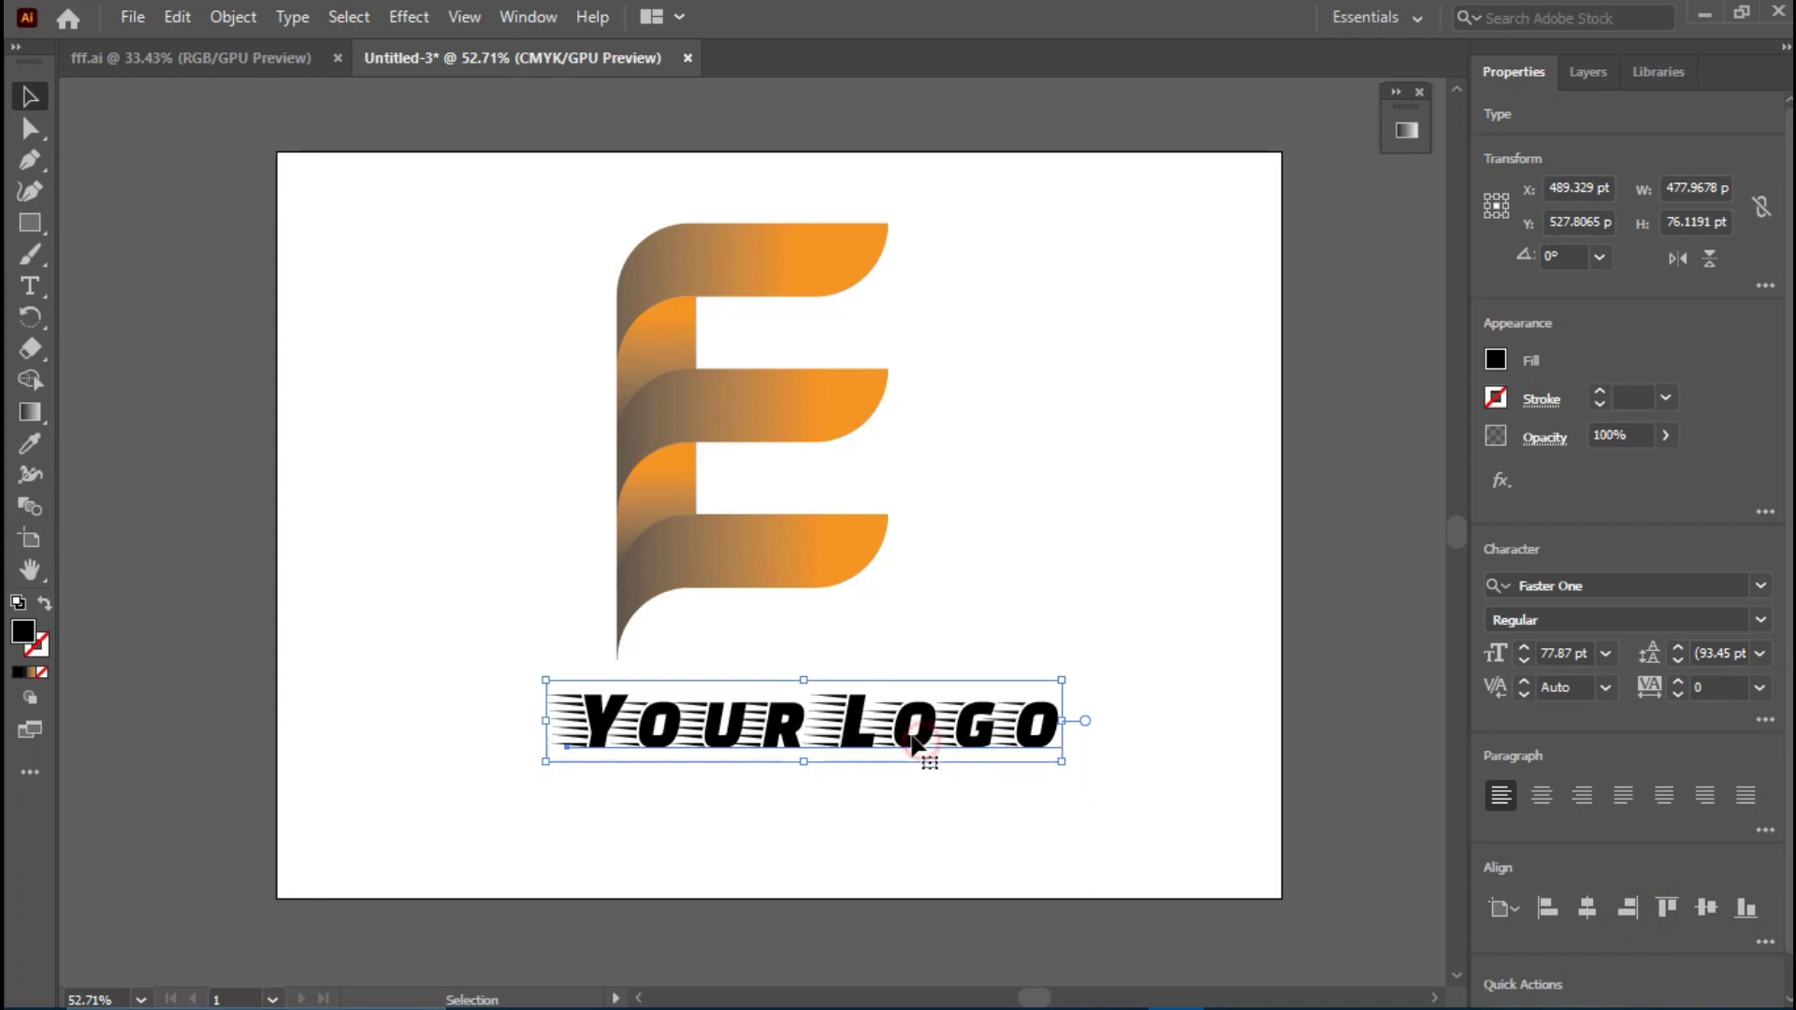
{"action": "left_click_drag", "start_coordinate": [916, 738], "coordinate": [880, 725]}
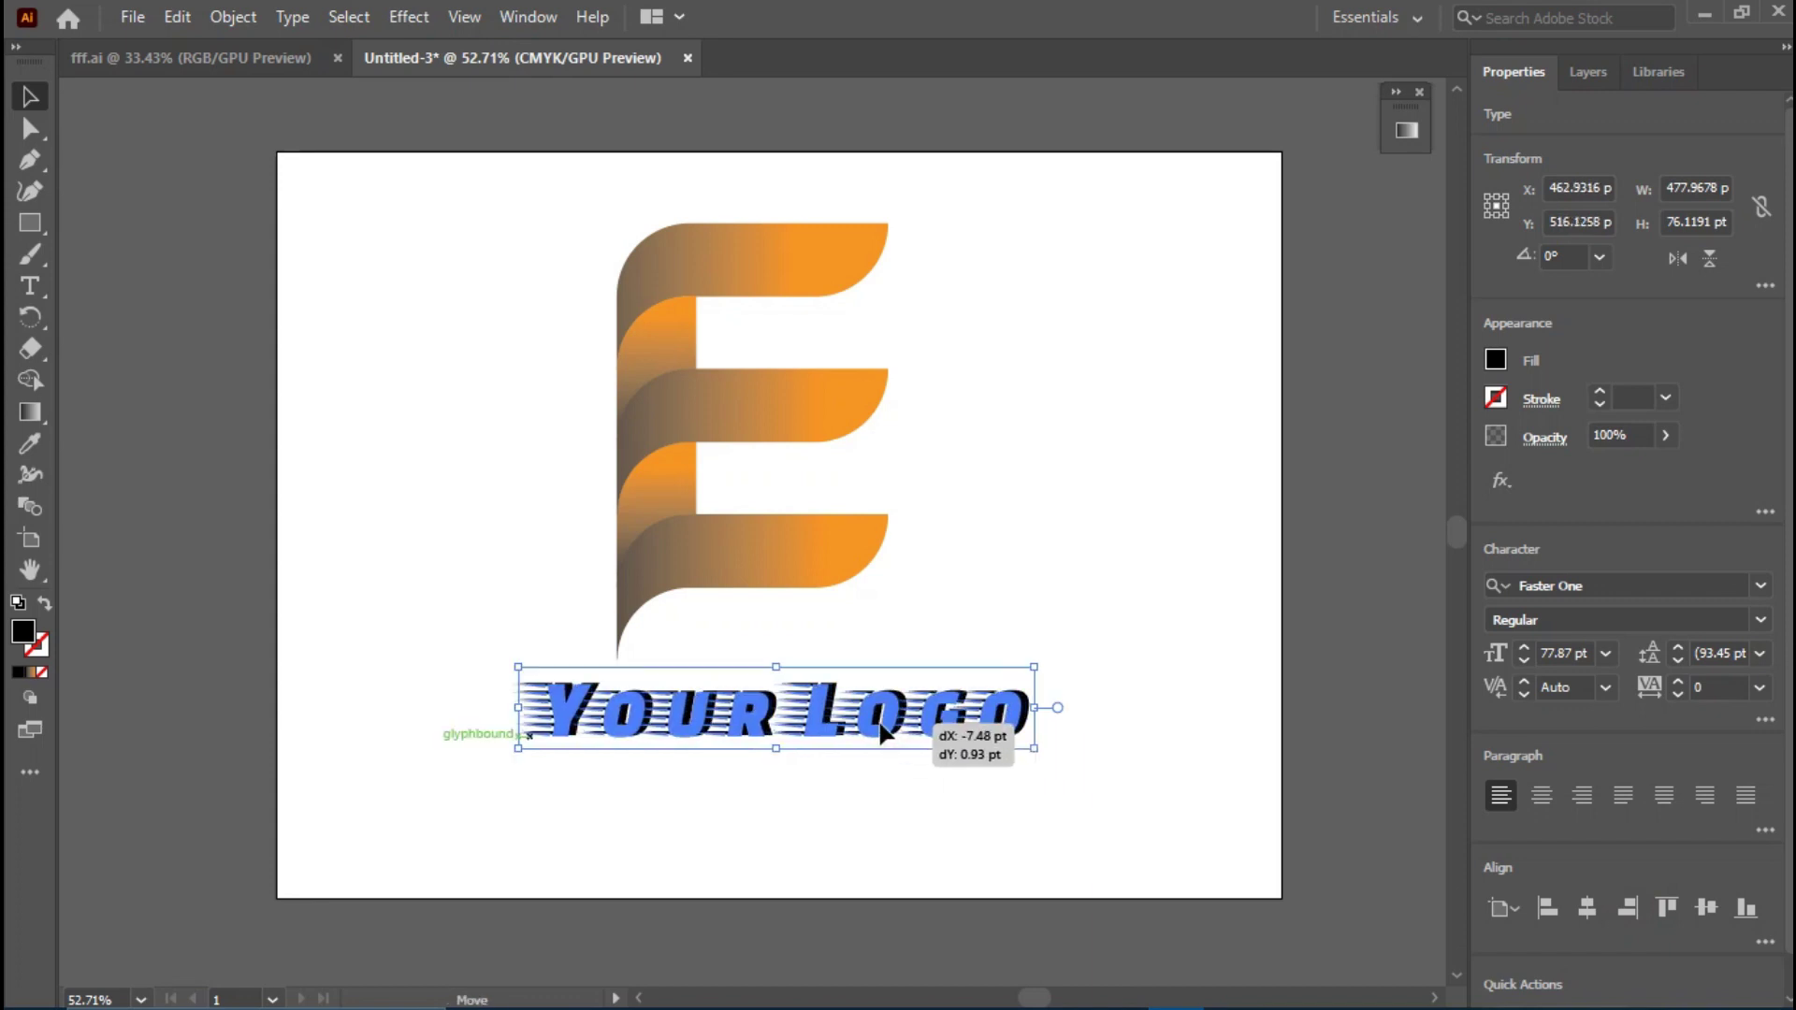
{"action": "left_click", "coordinate": [502, 558]}
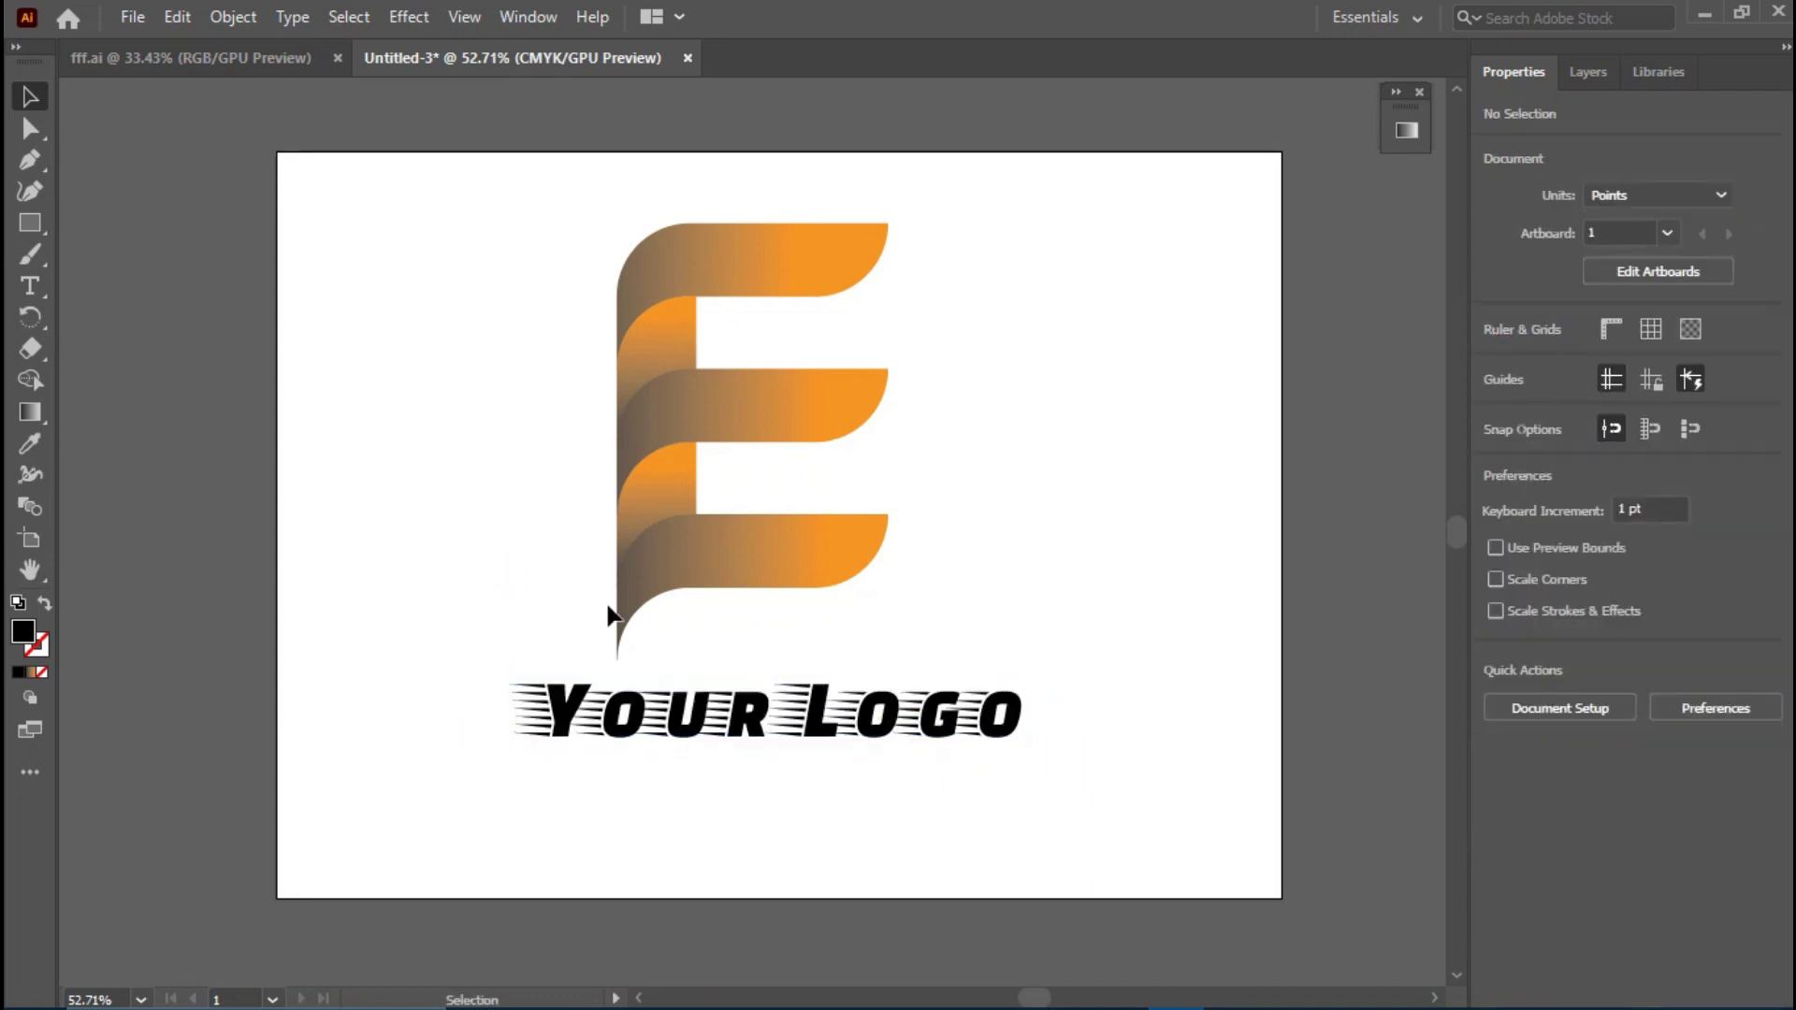
- Nudge 'Your Logo' slightly left beneath the E
{"action": "left_click_drag", "start_coordinate": [702, 734], "coordinate": [680, 739]}
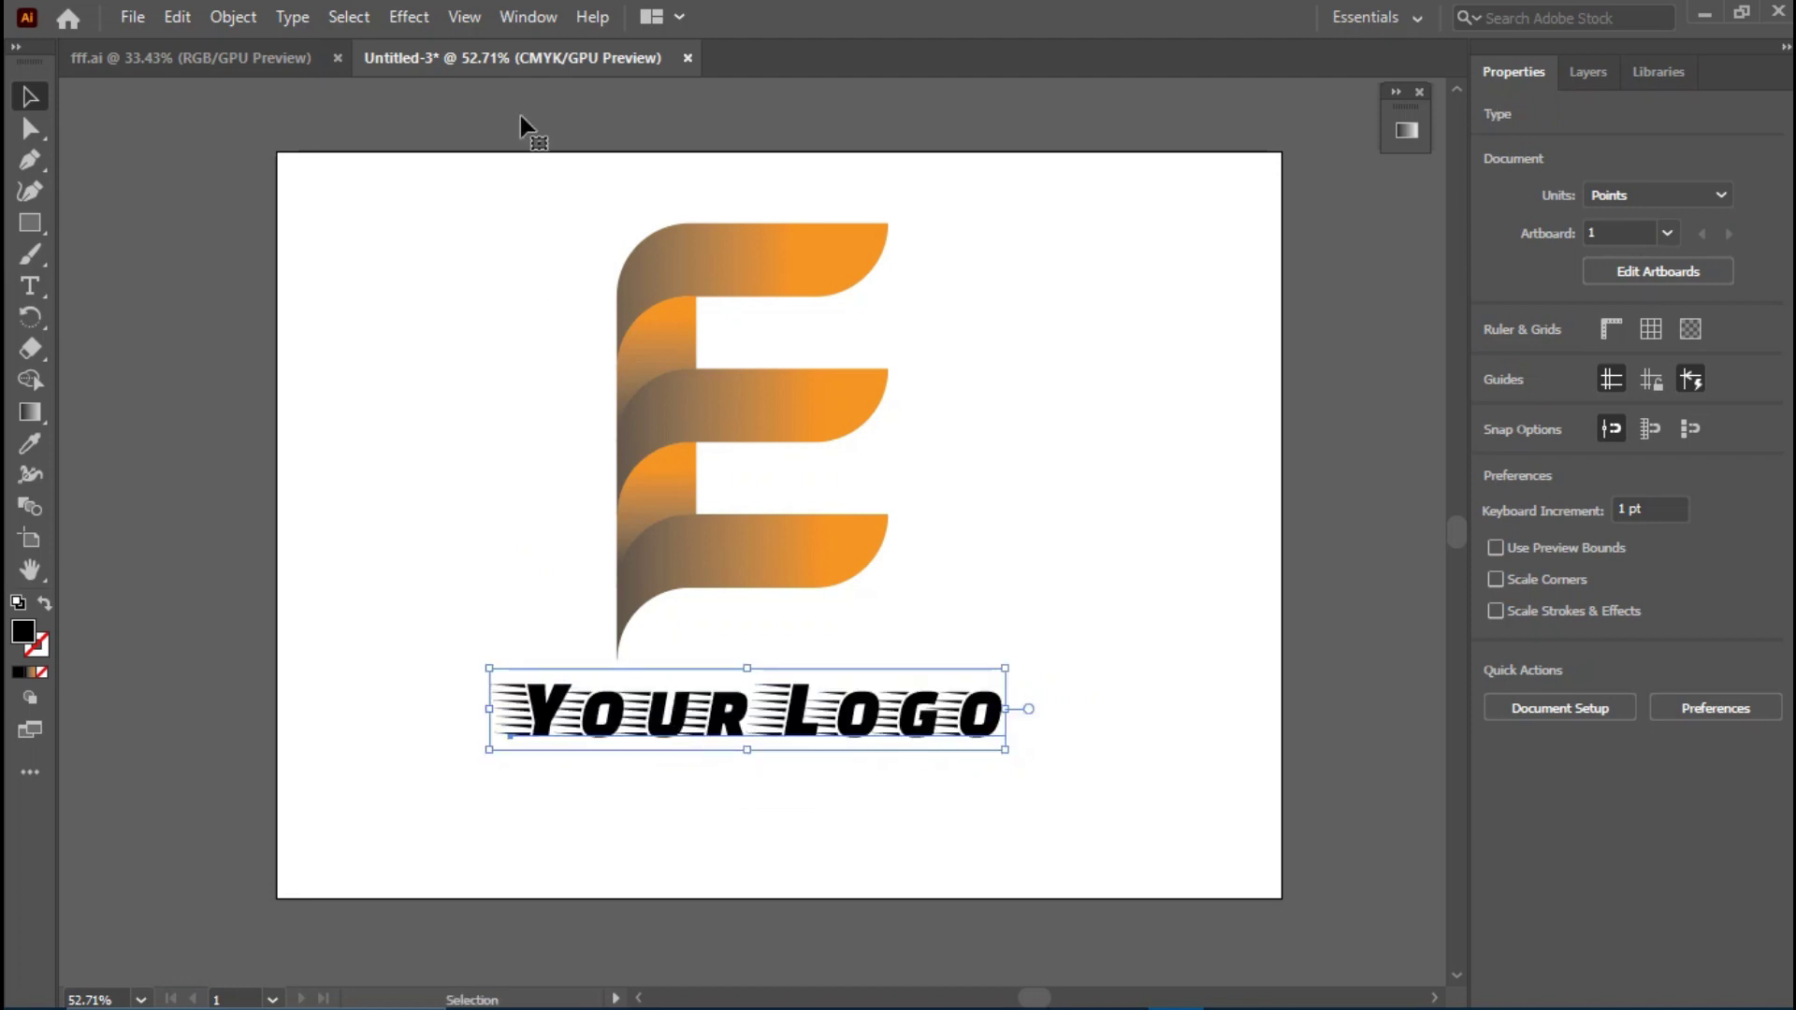
{"action": "left_click_drag", "start_coordinate": [520, 187], "coordinate": [982, 788]}
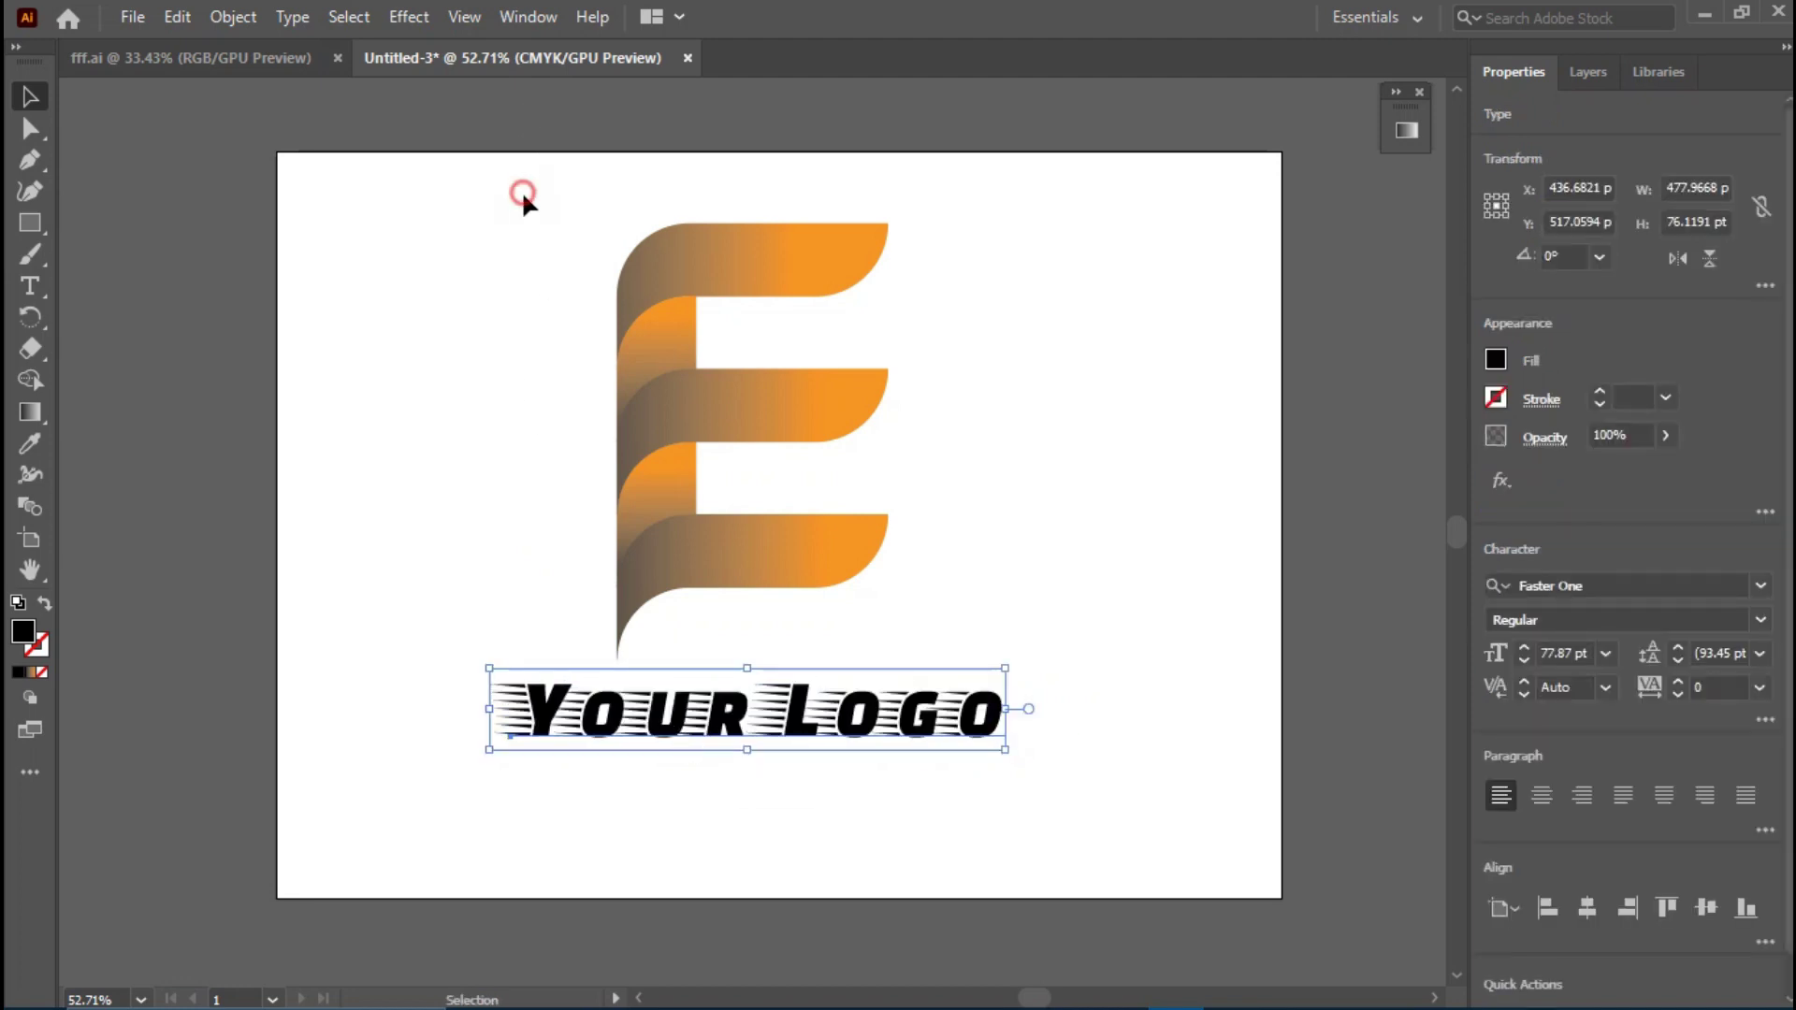
{"action": "right_click", "coordinate": [826, 716]}
{"action": "left_click", "coordinate": [334, 533]}
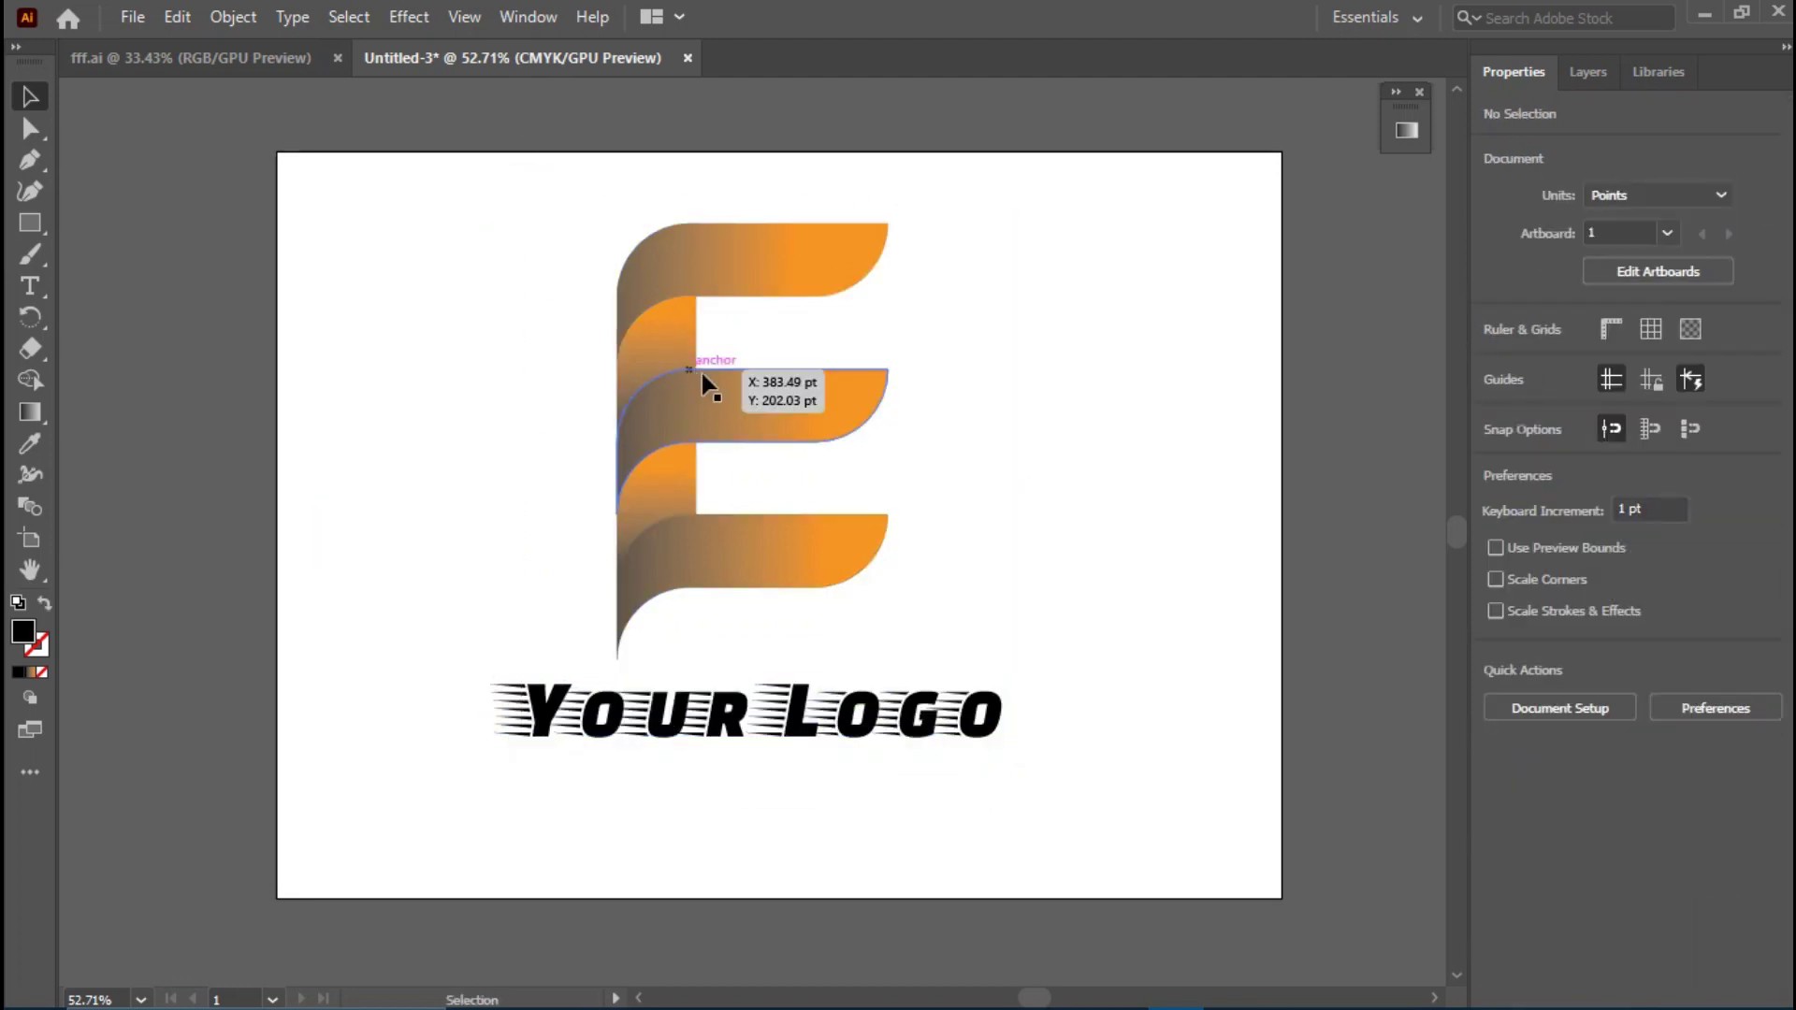
- Group all the E's curved pieces into one object
{"action": "left_click_drag", "start_coordinate": [531, 268], "coordinate": [853, 603]}
{"action": "right_click", "coordinate": [767, 547]}
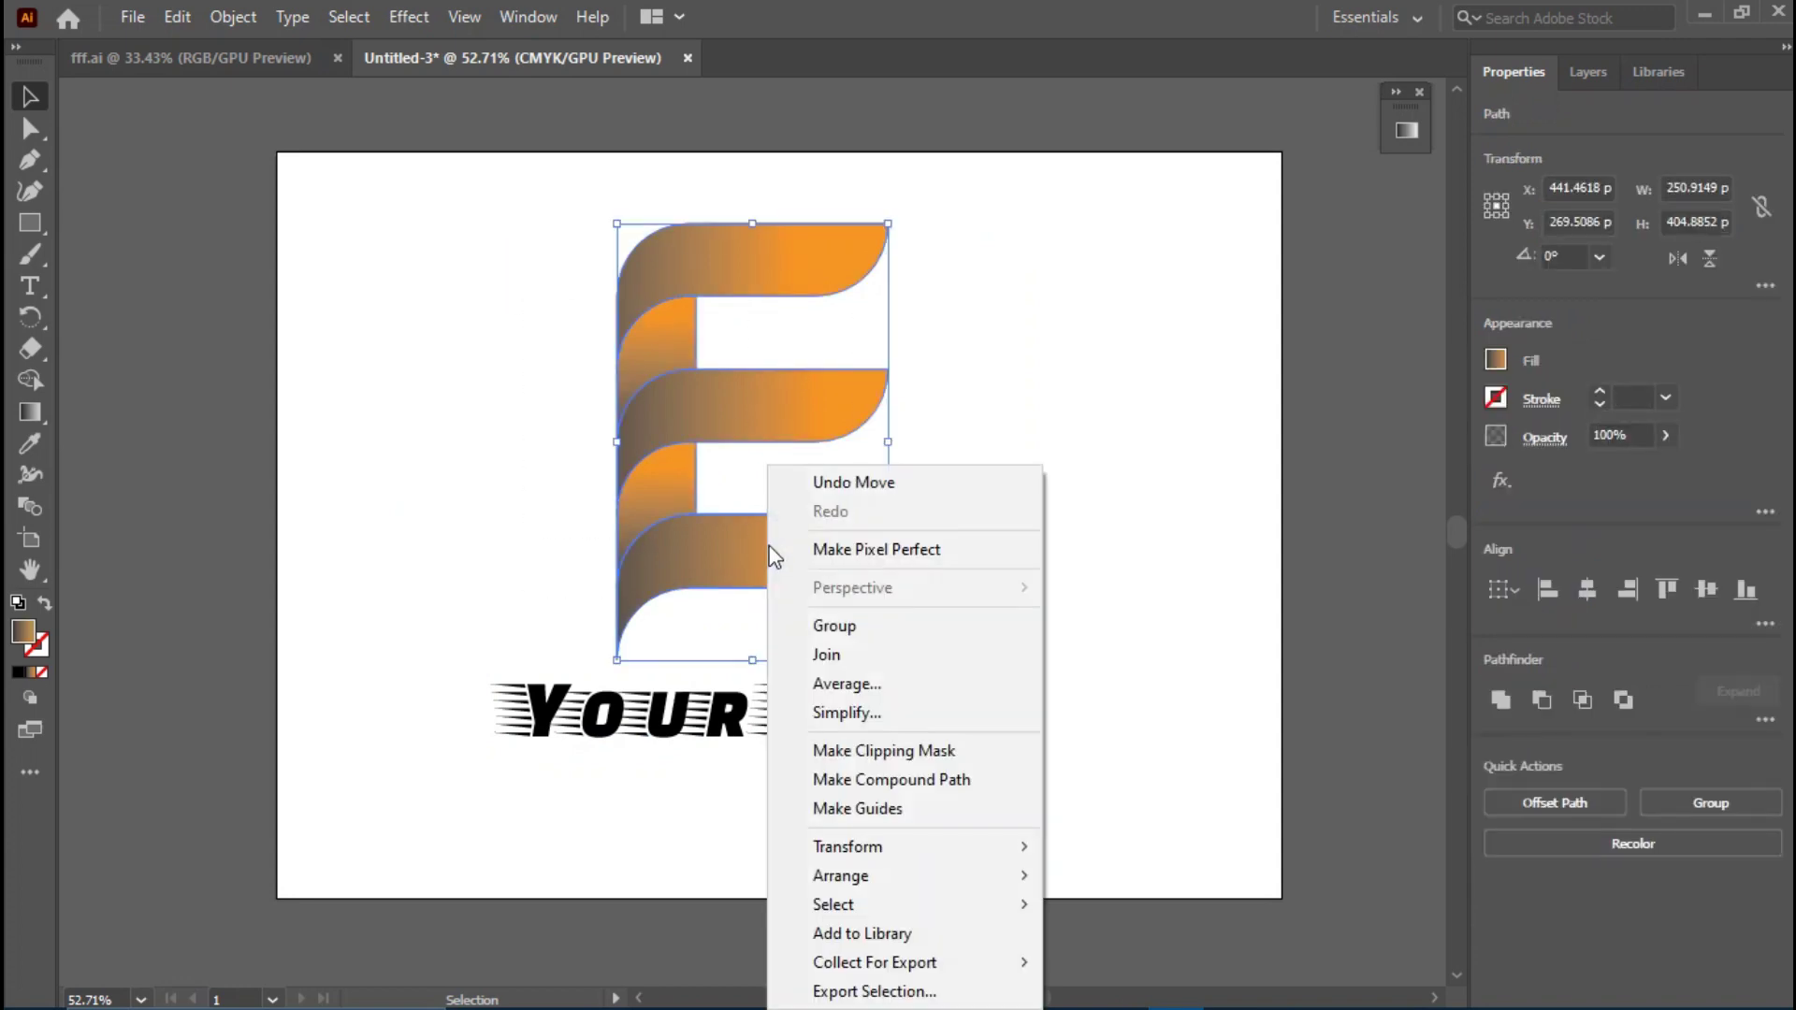
{"action": "left_click", "coordinate": [825, 621]}
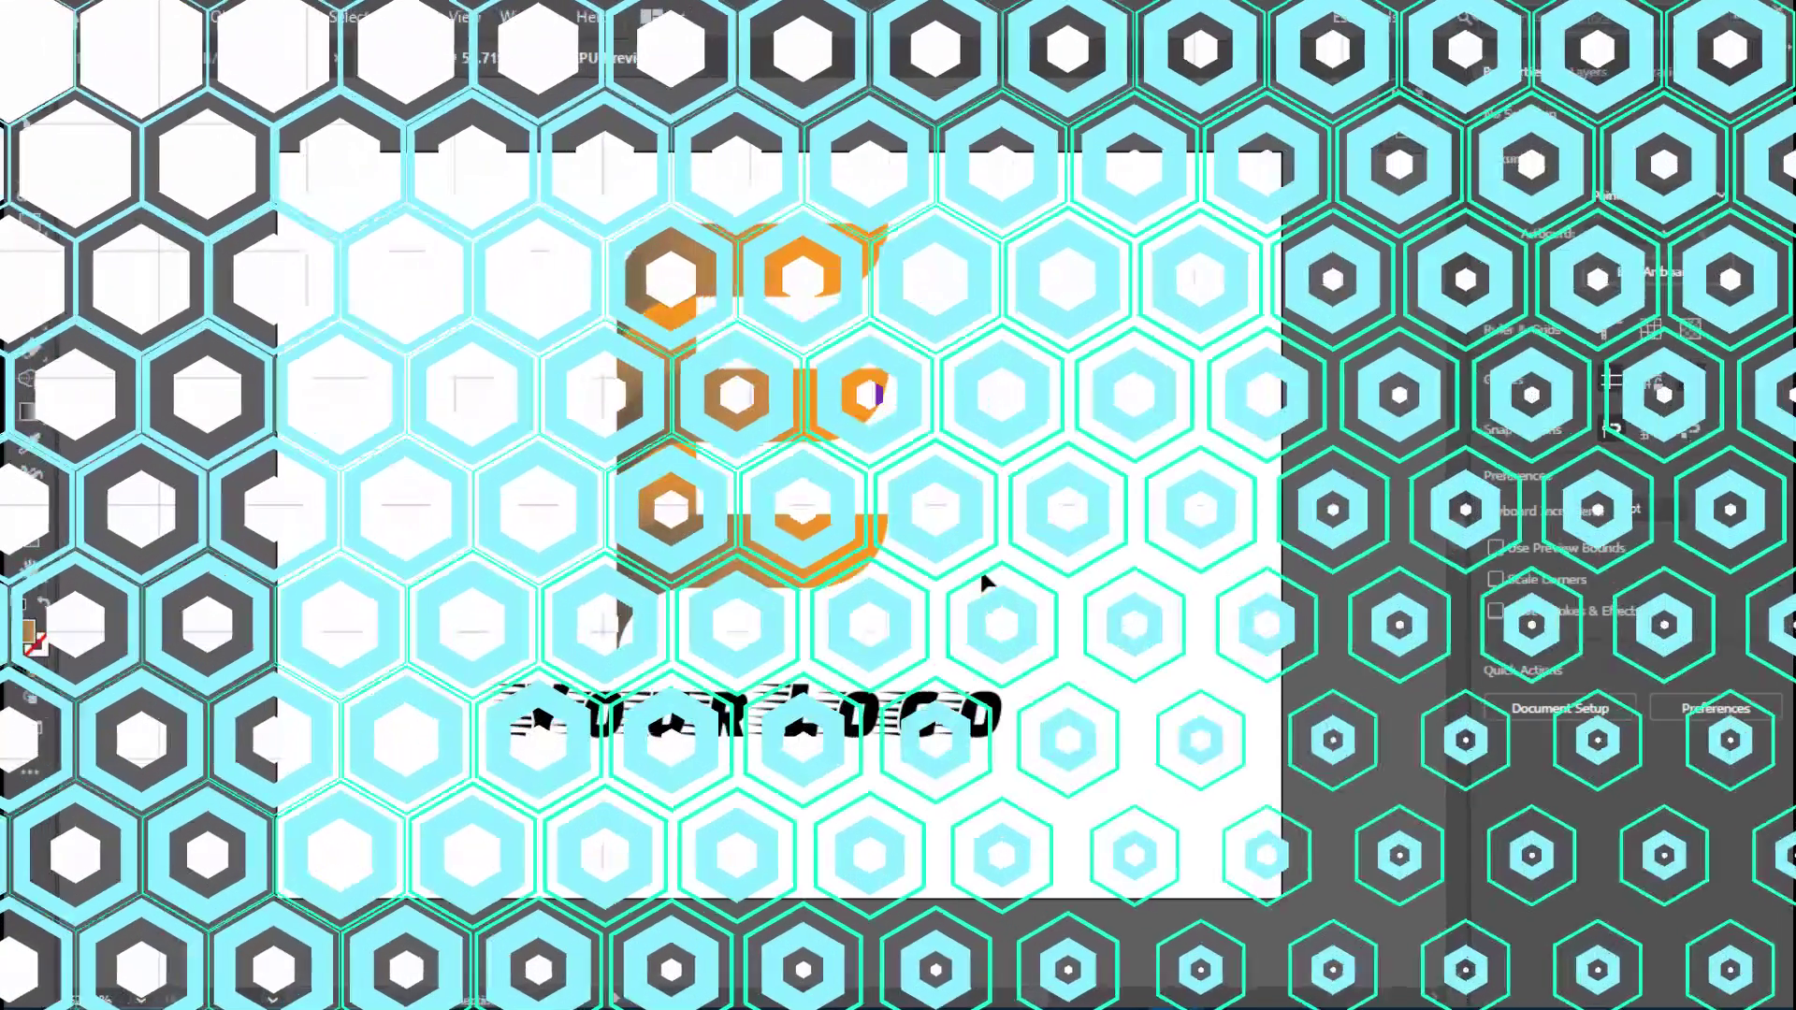